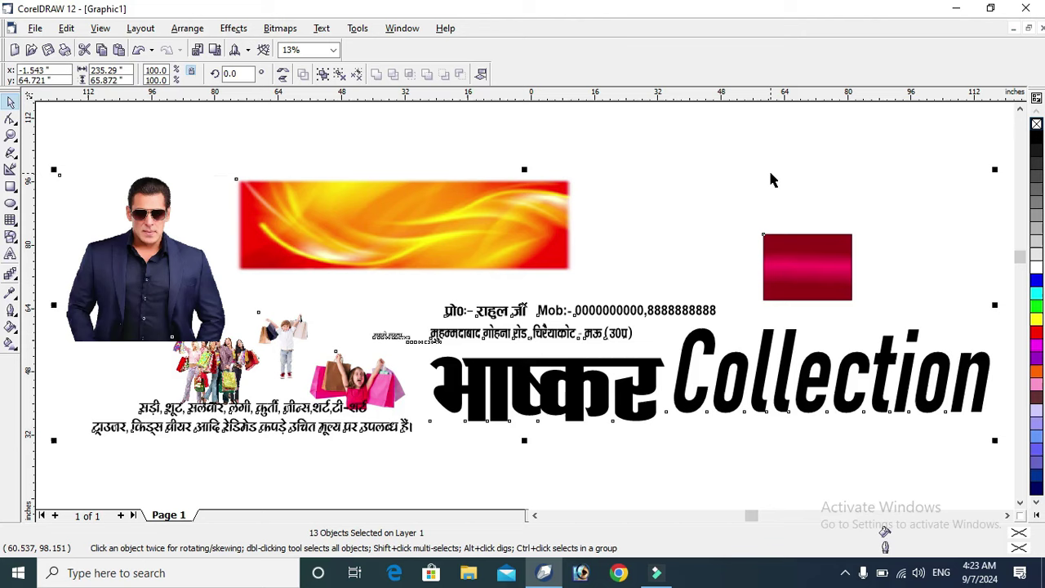
# - Nudge the two-line Hindi product text slightly lower in the Bhaskar Collection banner
pyautogui.click(770, 176)
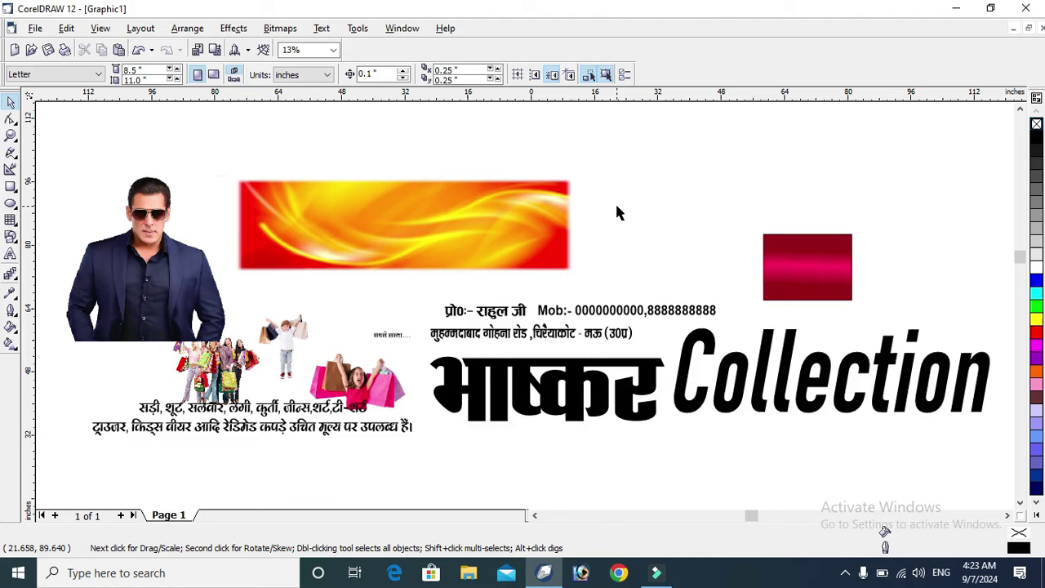
pyautogui.click(525, 211)
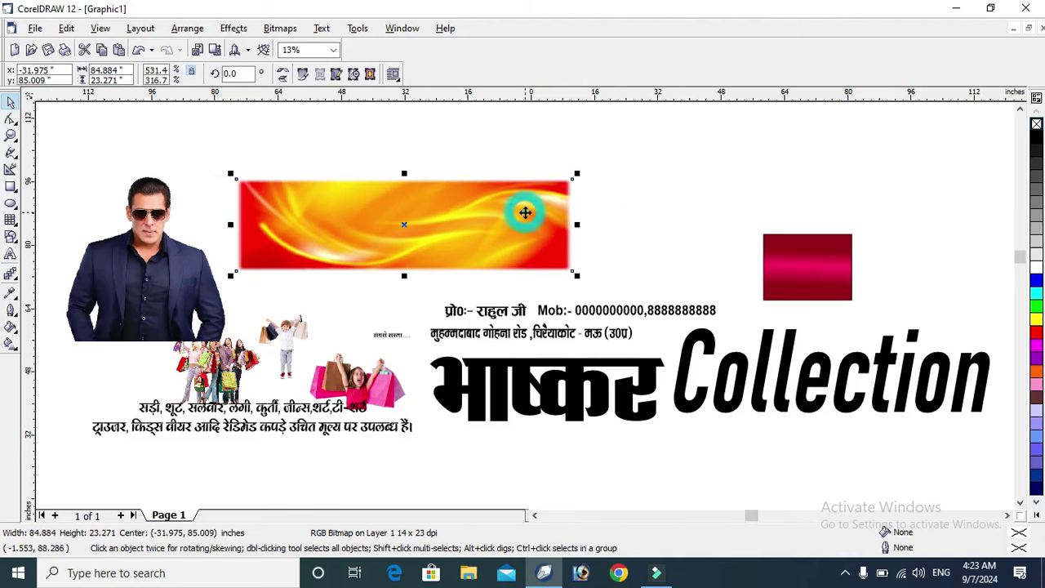
pyautogui.click(287, 425)
pyautogui.moveTo(286, 407); pyautogui.dragTo(287, 418)
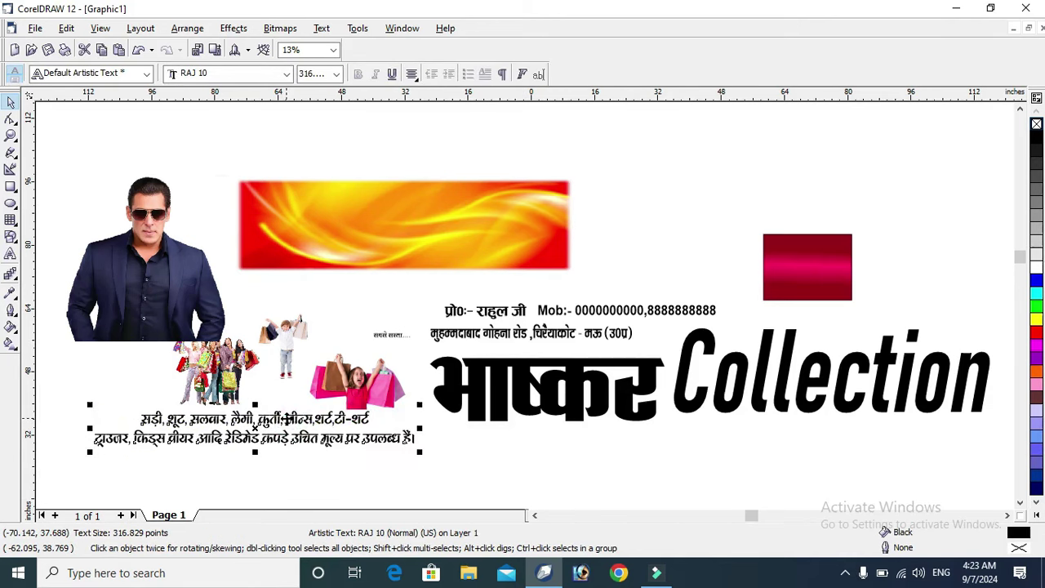
pyautogui.click(650, 228)
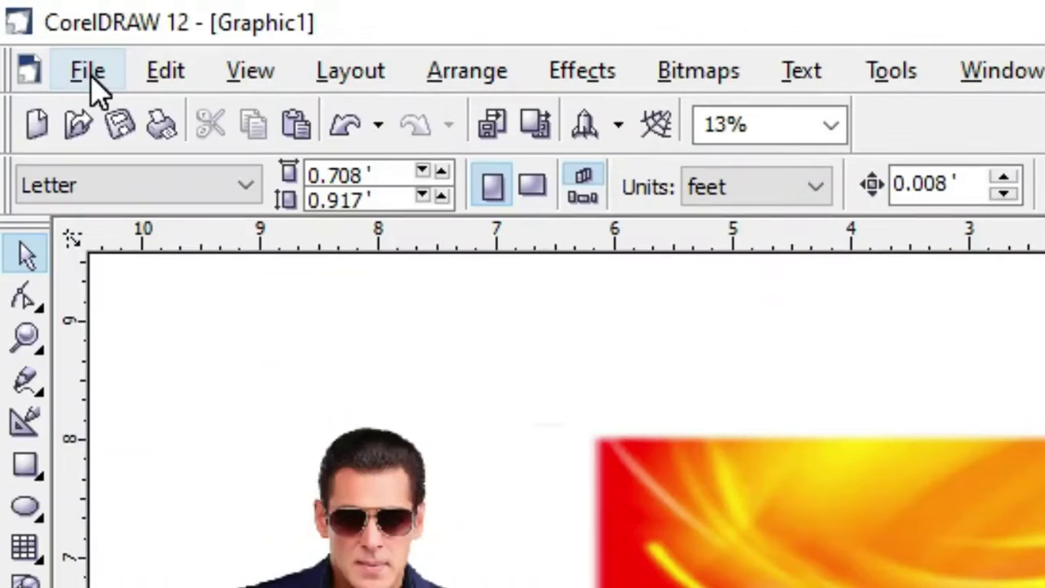
# - Create a new blank document, Graphic2, filling the workspace
pyautogui.click(35, 27)
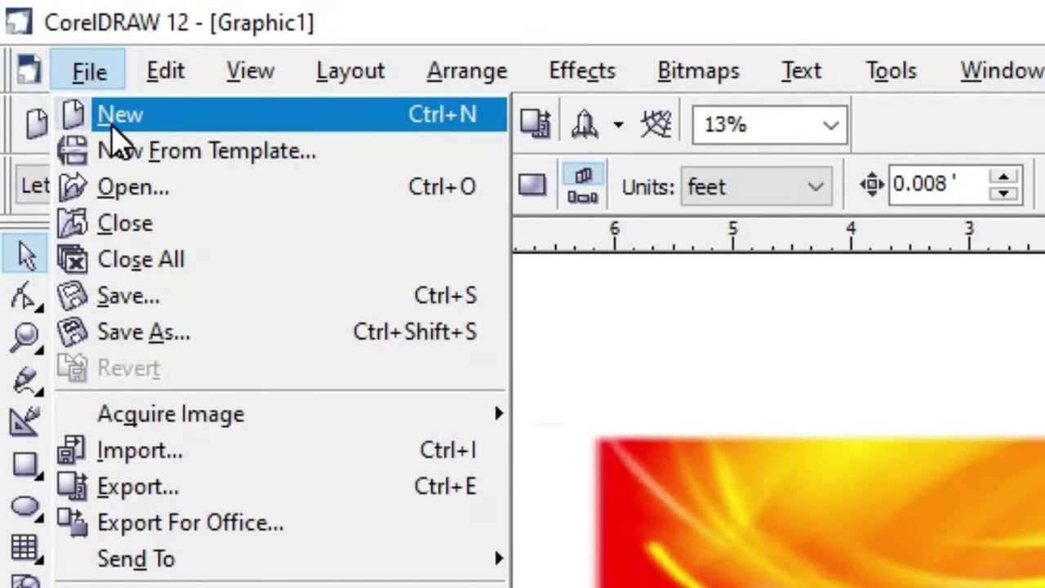
pyautogui.click(113, 119)
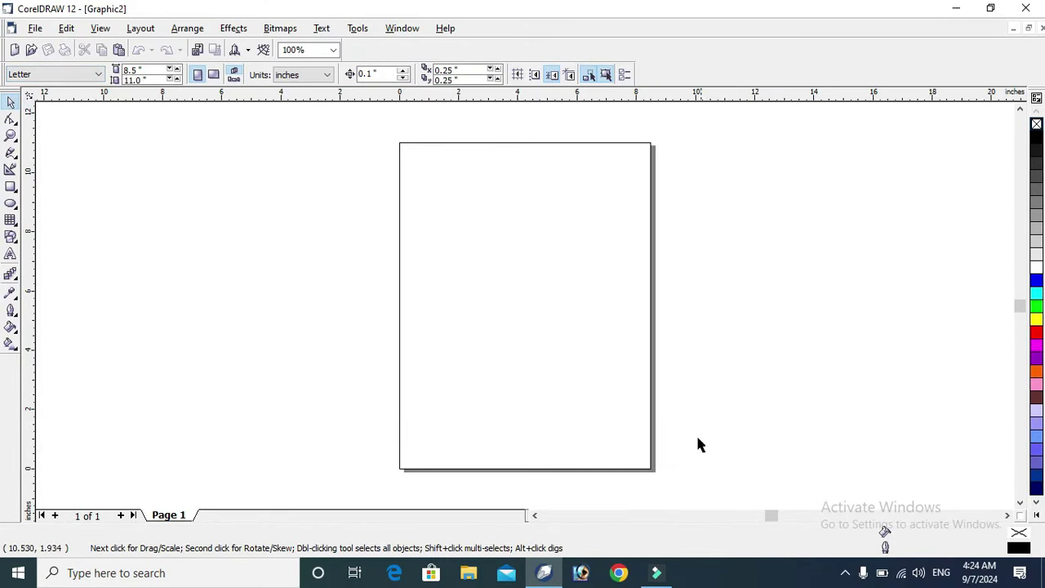
pyautogui.click(1028, 28)
pyautogui.moveTo(623, 140)
pyautogui.mouseDown()
pyautogui.moveTo(627, 242)
pyautogui.moveTo(633, 203)
pyautogui.mouseUp()
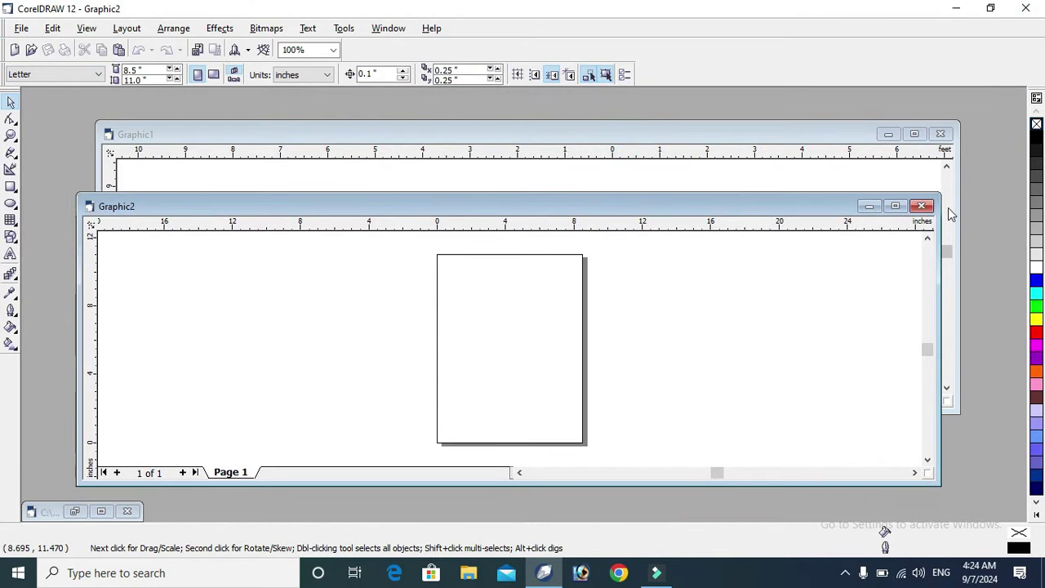
pyautogui.click(900, 210)
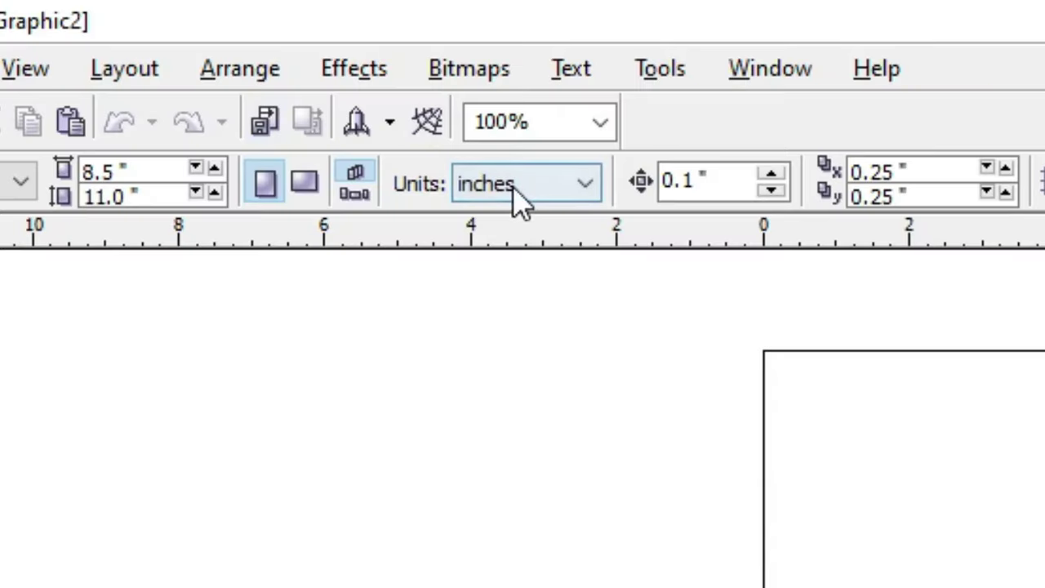
# - Set the page units to feet and the page size to 16 × 4 ft
pyautogui.click(297, 74)
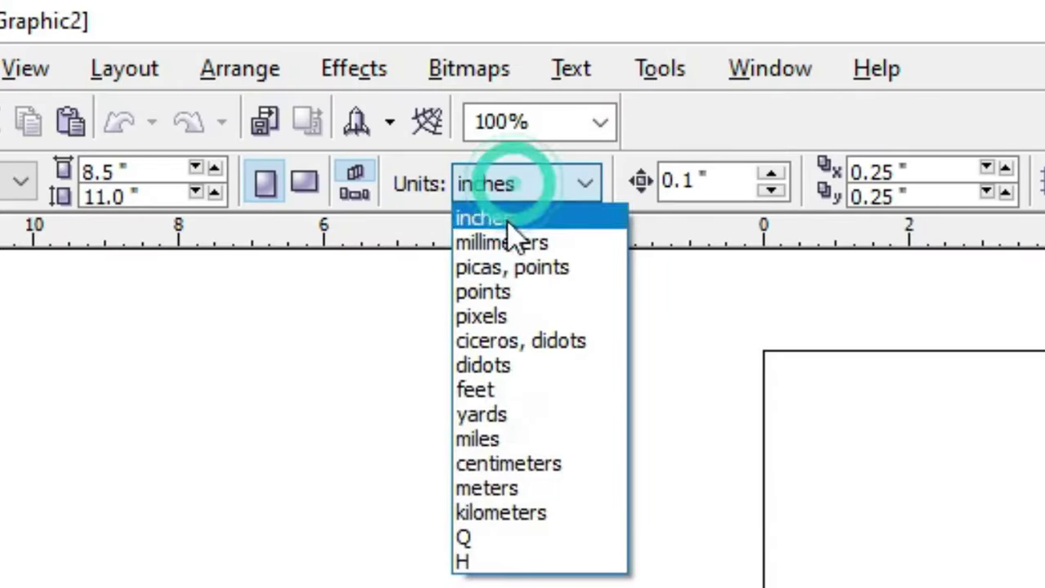
pyautogui.click(490, 385)
pyautogui.doubleClick(135, 70)
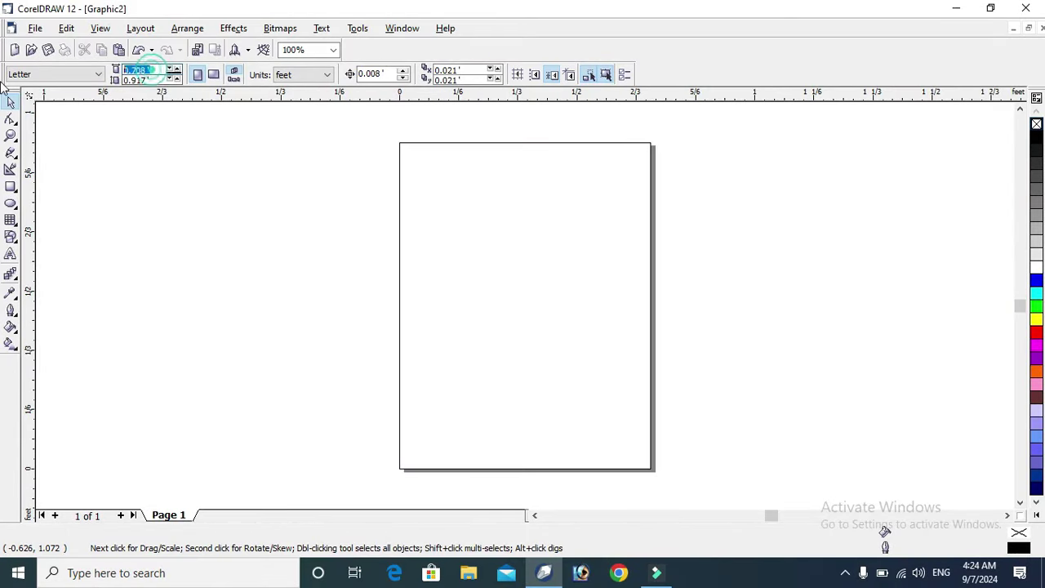
pyautogui.write('16')
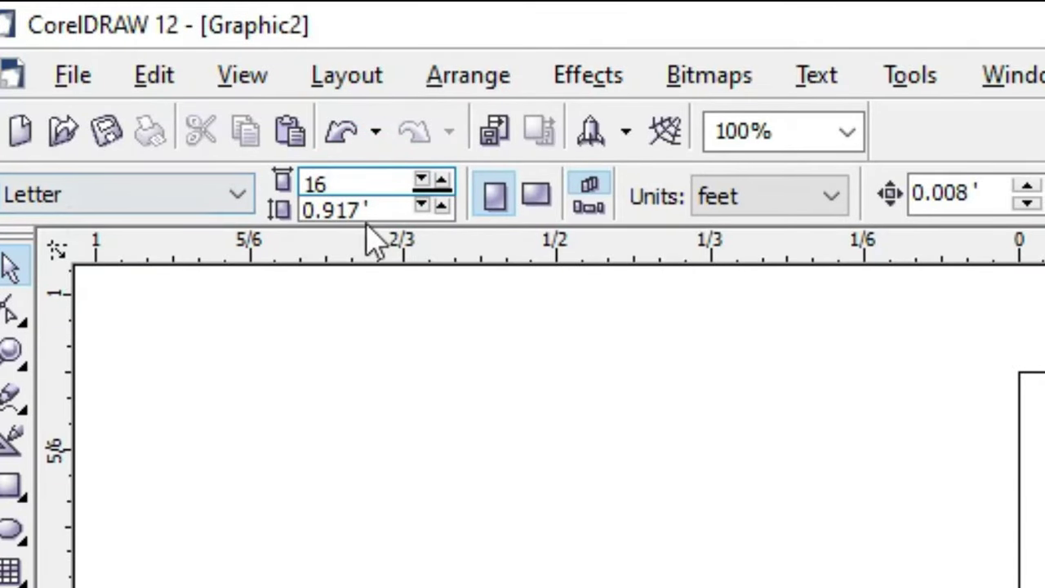
pyautogui.doubleClick(372, 211)
pyautogui.write('4')
pyautogui.press('Return')
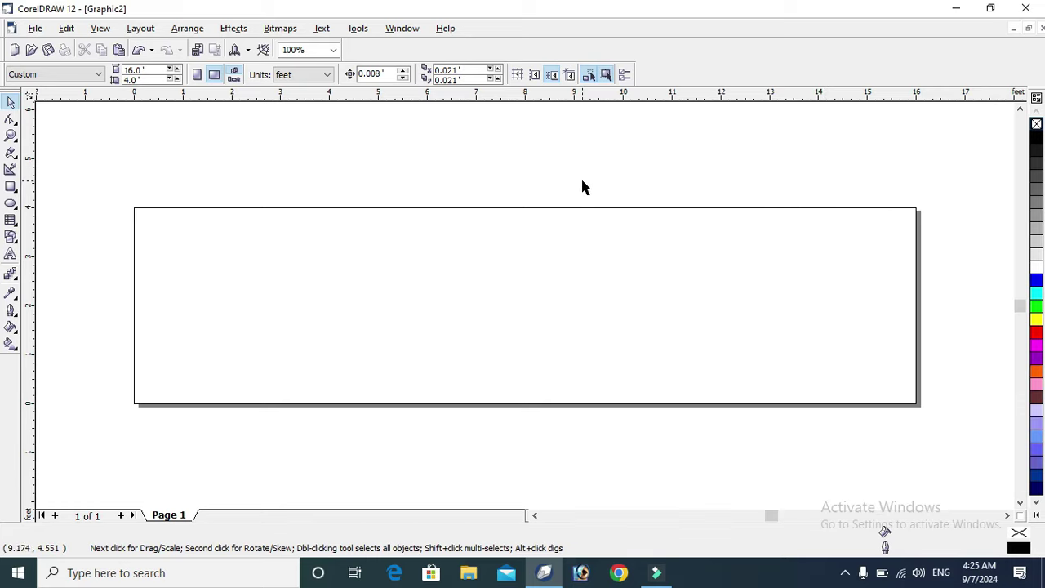
# - Make a first page-frame rectangle, then deselect it
pyautogui.moveTo(81, 184); pyautogui.dragTo(892, 409)
pyautogui.doubleClick(12, 188)
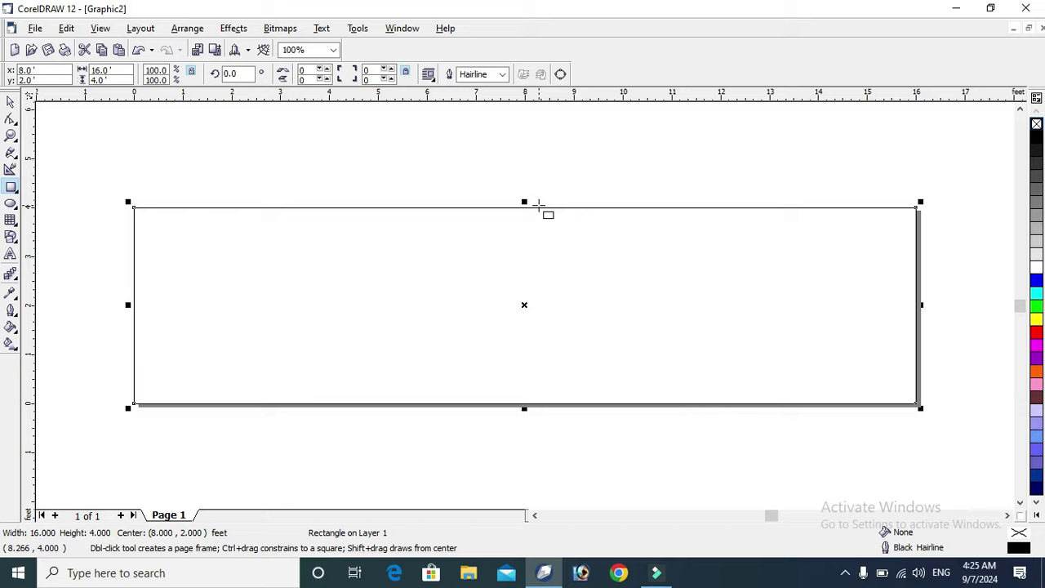
pyautogui.press('Escape')
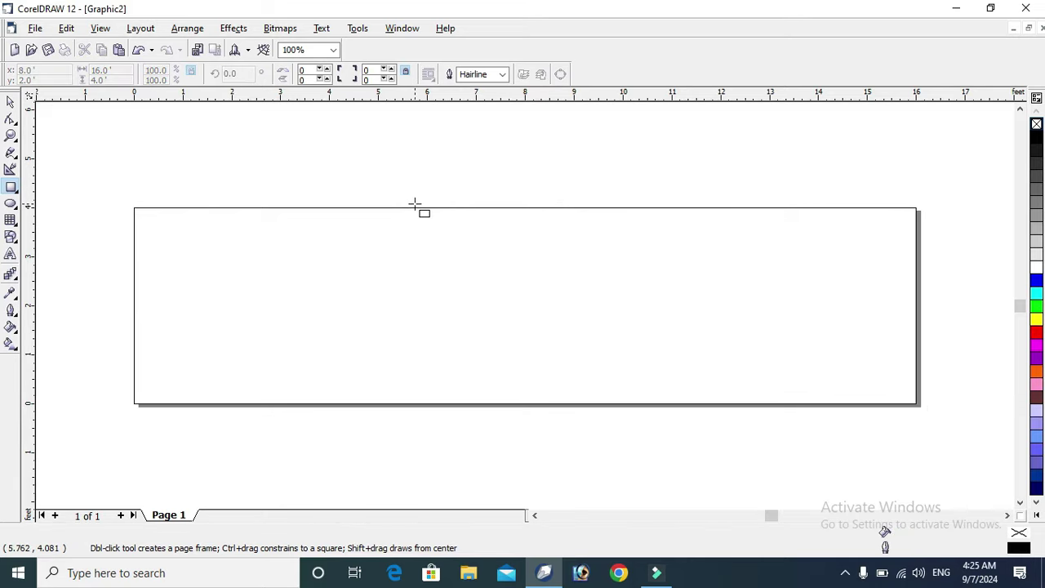
# - Draw a 16.0 × 4 ft rectangle and centre it on the page
pyautogui.moveTo(73, 134); pyautogui.dragTo(465, 280)
pyautogui.click(105, 70)
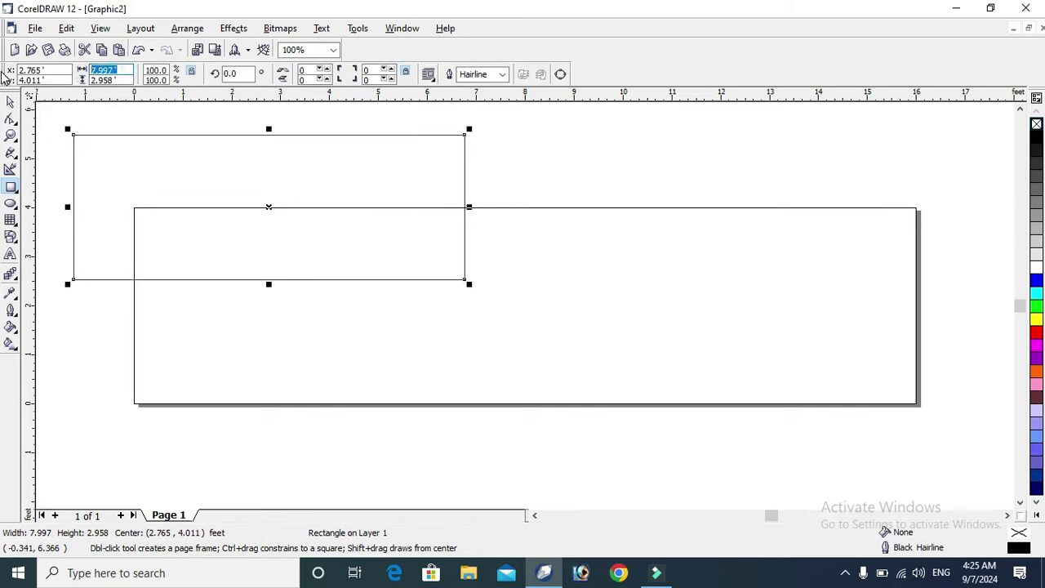
pyautogui.write('16.0')
pyautogui.click(125, 77)
pyautogui.write('4')
pyautogui.press('Return')
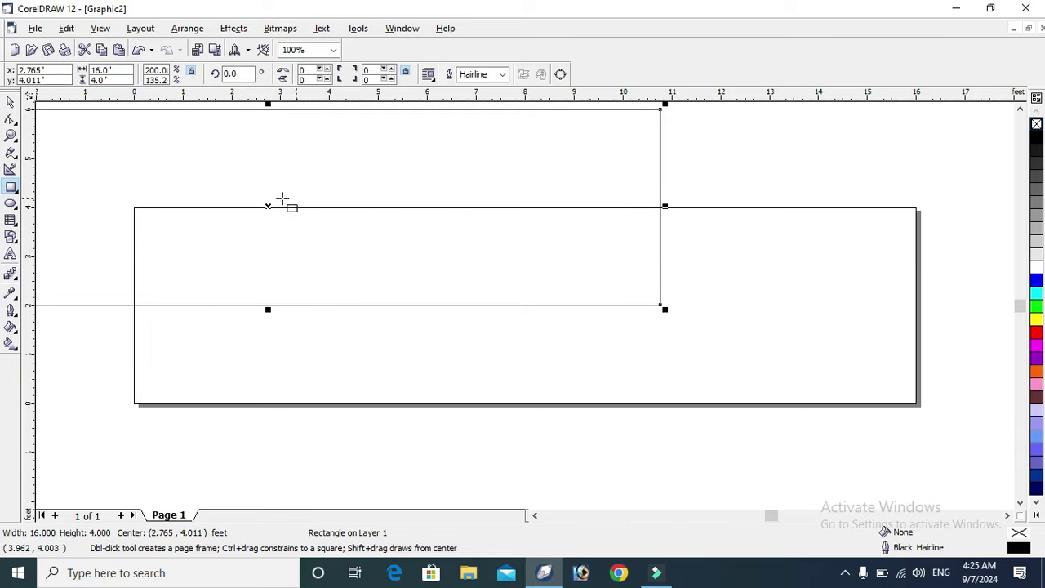
pyautogui.moveTo(266, 205)
pyautogui.mouseDown()
pyautogui.moveTo(544, 273)
pyautogui.moveTo(521, 297)
pyautogui.mouseUp()
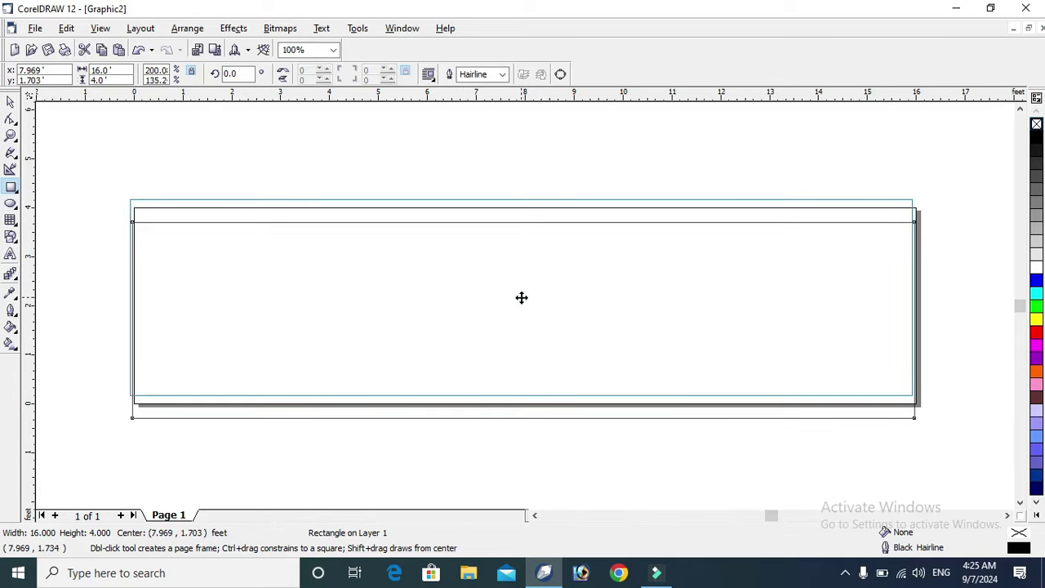
pyautogui.press('p')
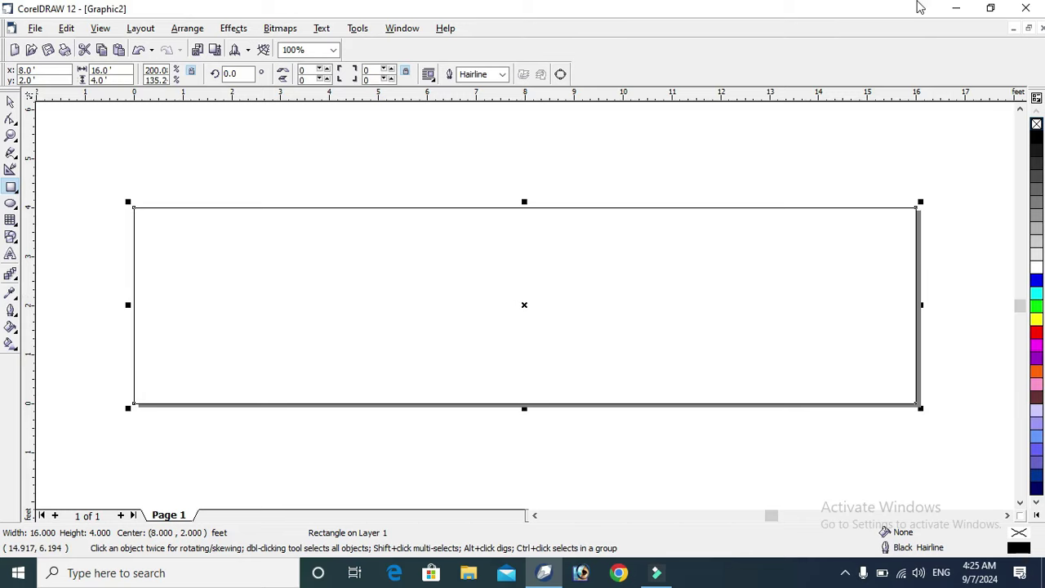
pyautogui.click(742, 105)
# - Copy all 13 Bhaskar Collection banner objects from Graphic1
pyautogui.click(1028, 27)
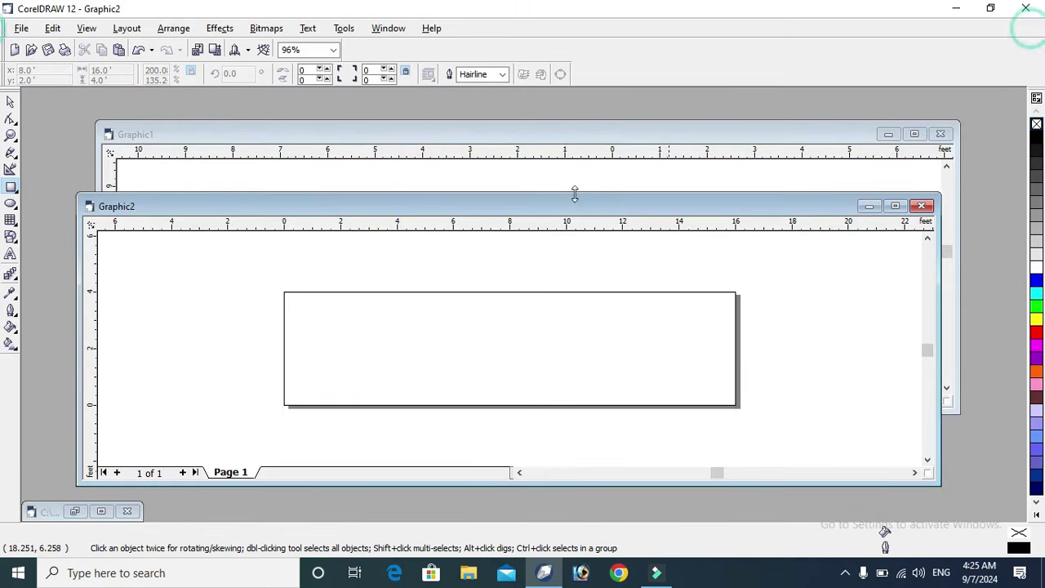
pyautogui.click(645, 168)
pyautogui.doubleClick(907, 130)
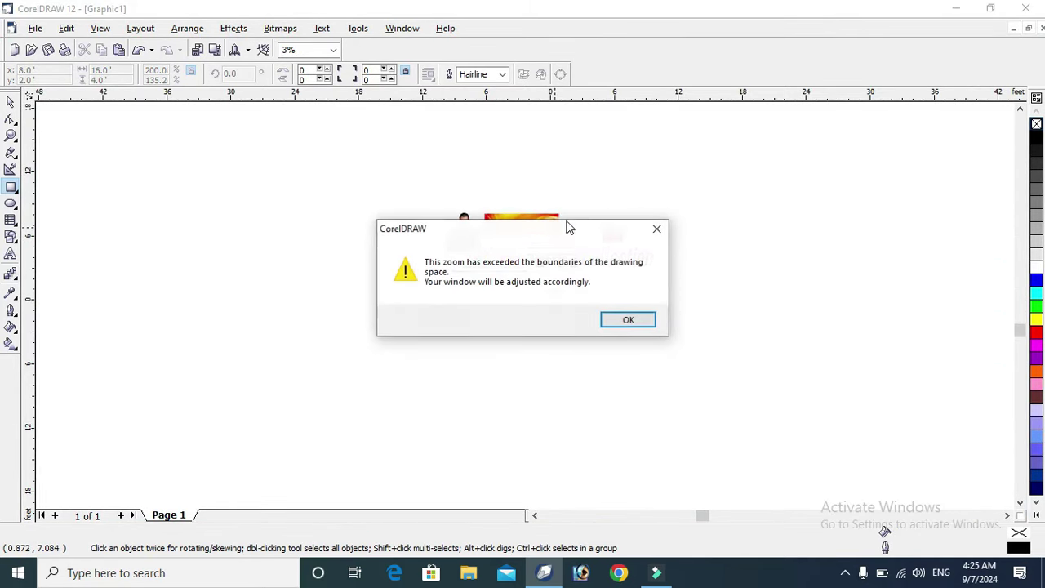
pyautogui.click(616, 320)
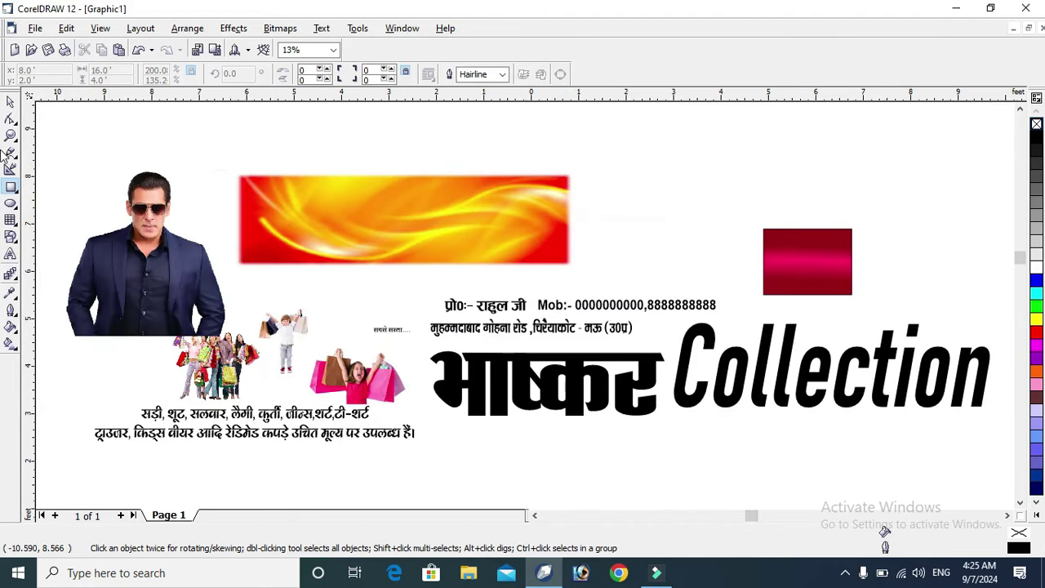
pyautogui.click(10, 101)
pyautogui.moveTo(40, 113); pyautogui.dragTo(1006, 477)
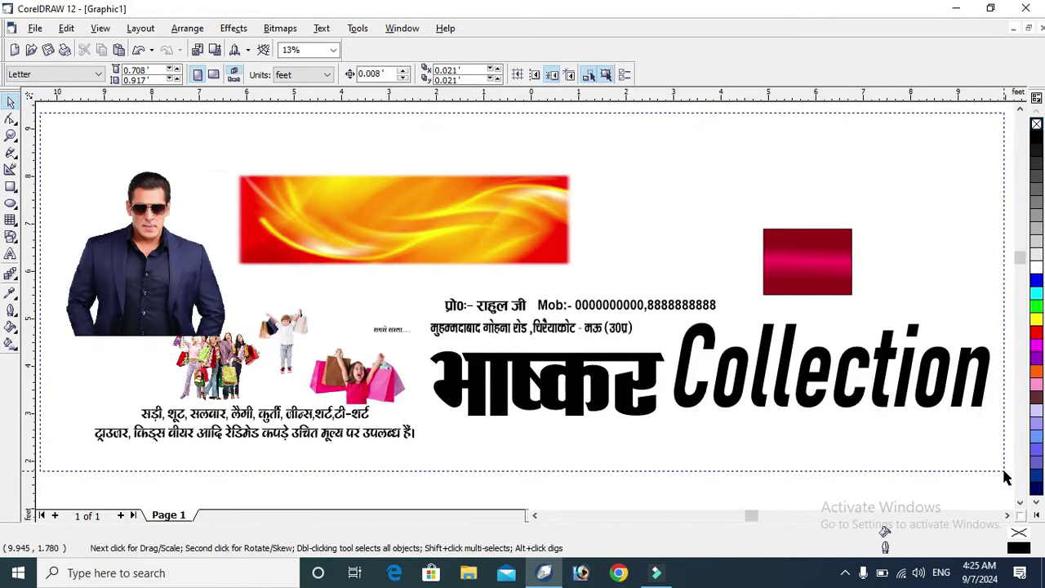
pyautogui.moveTo(1006, 478); pyautogui.dragTo(1006, 477)
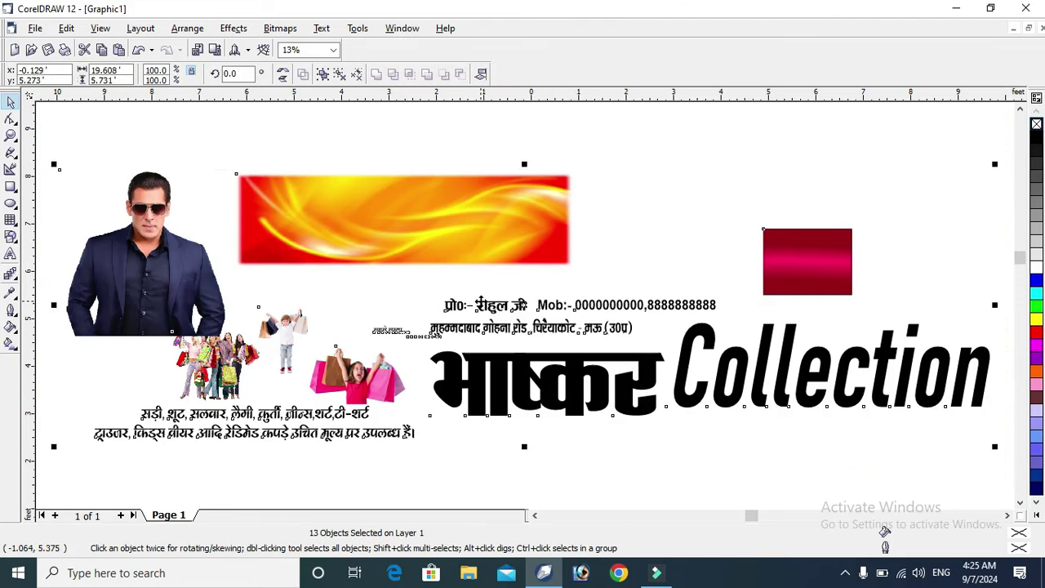
pyautogui.rightClick(483, 280)
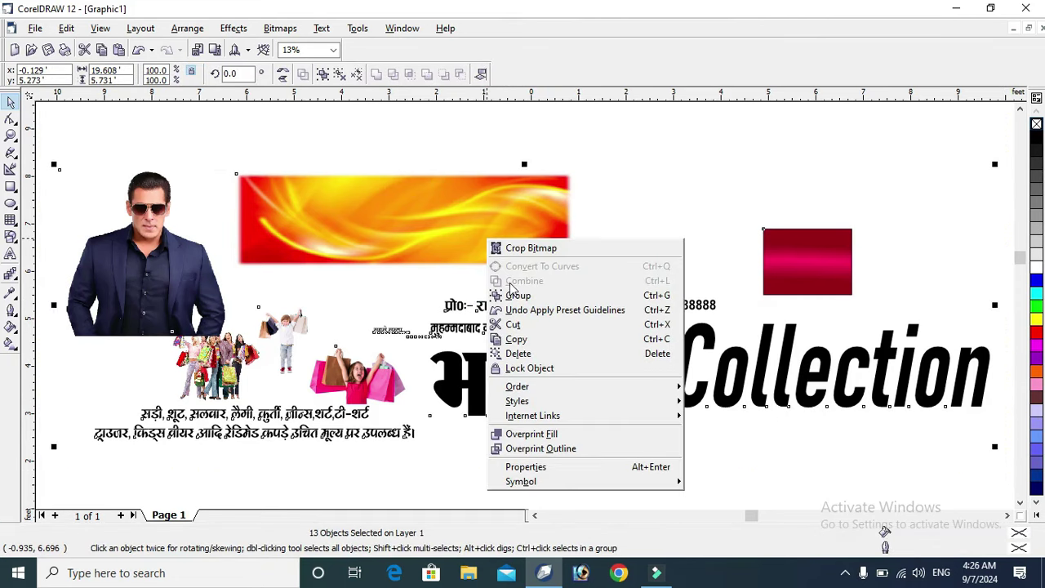
pyautogui.click(519, 345)
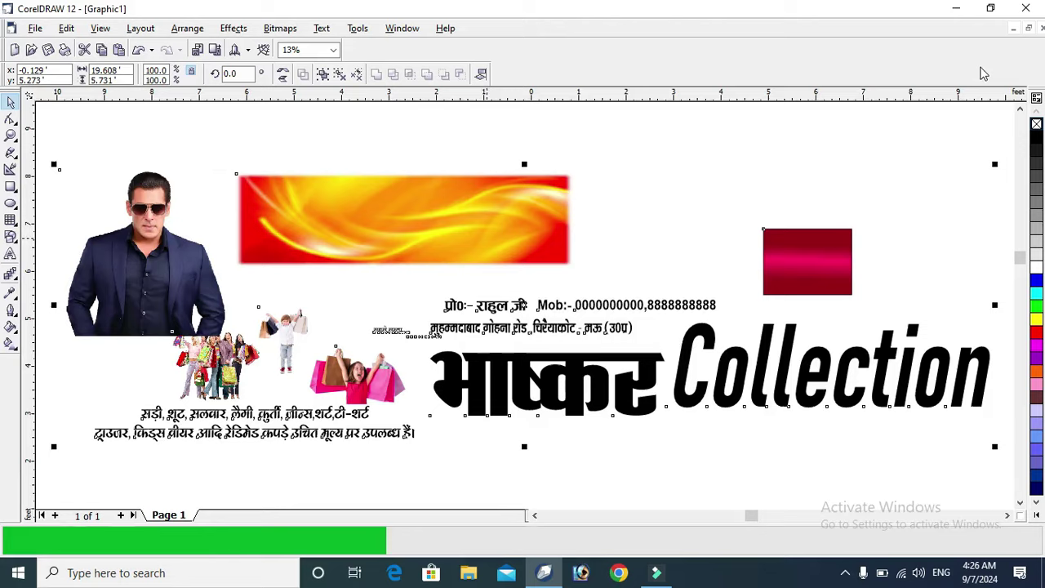
# - Paste the 13 banner objects into Graphic2 beside the page frame
pyautogui.hotkey('ctrl', 'n')
pyautogui.click(223, 512)
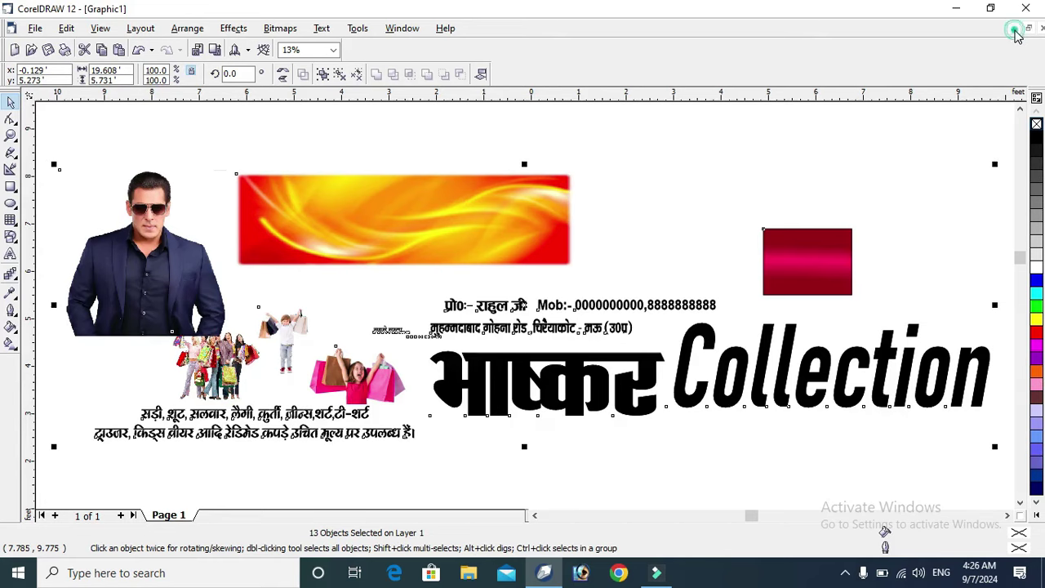
pyautogui.click(1015, 28)
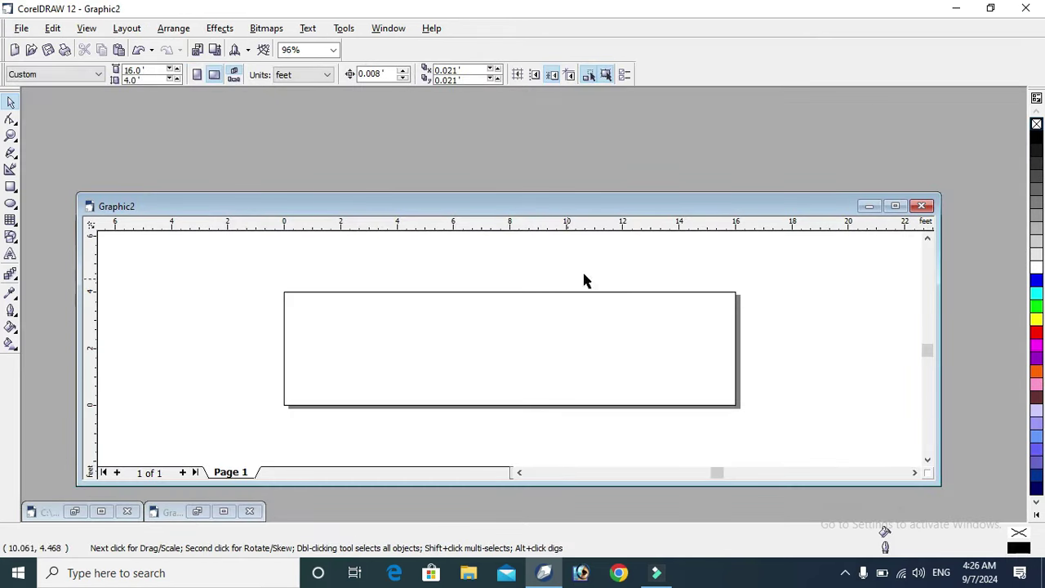
pyautogui.click(898, 206)
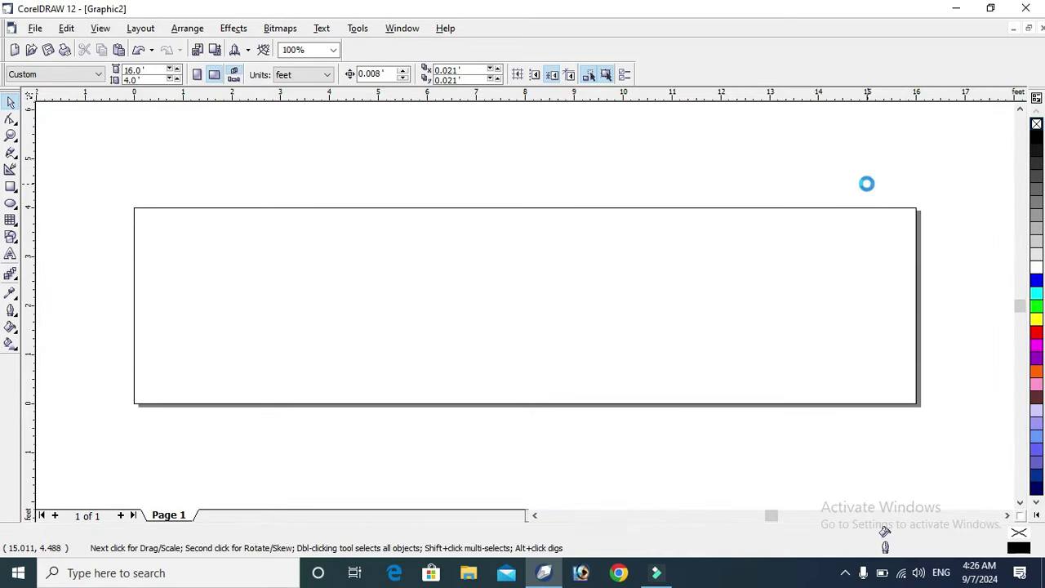
pyautogui.scroll(-1, 866, 183)
pyautogui.scroll(-1, 793, 198)
pyautogui.click(1020, 109)
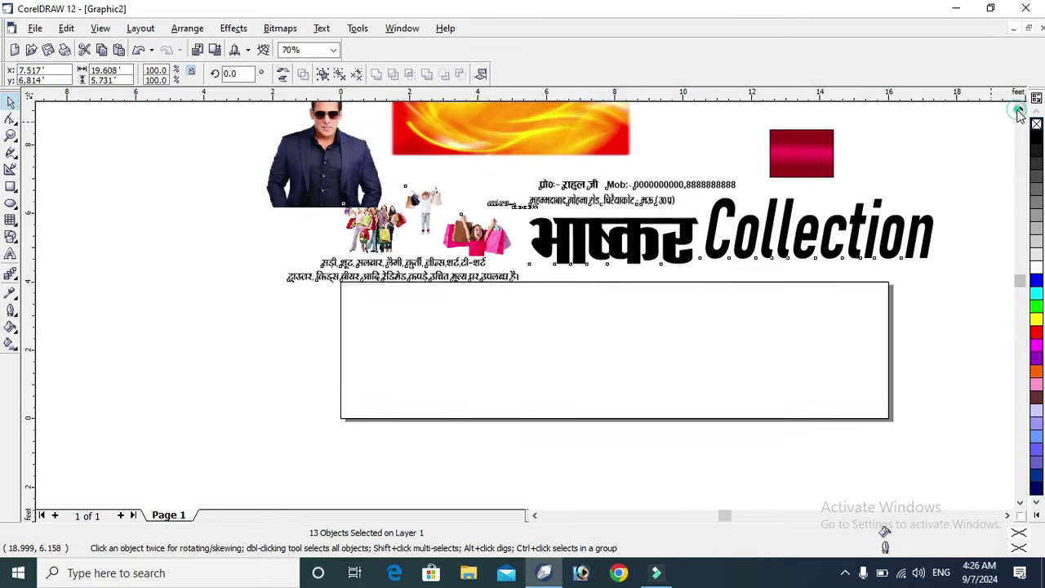
pyautogui.click(1020, 109)
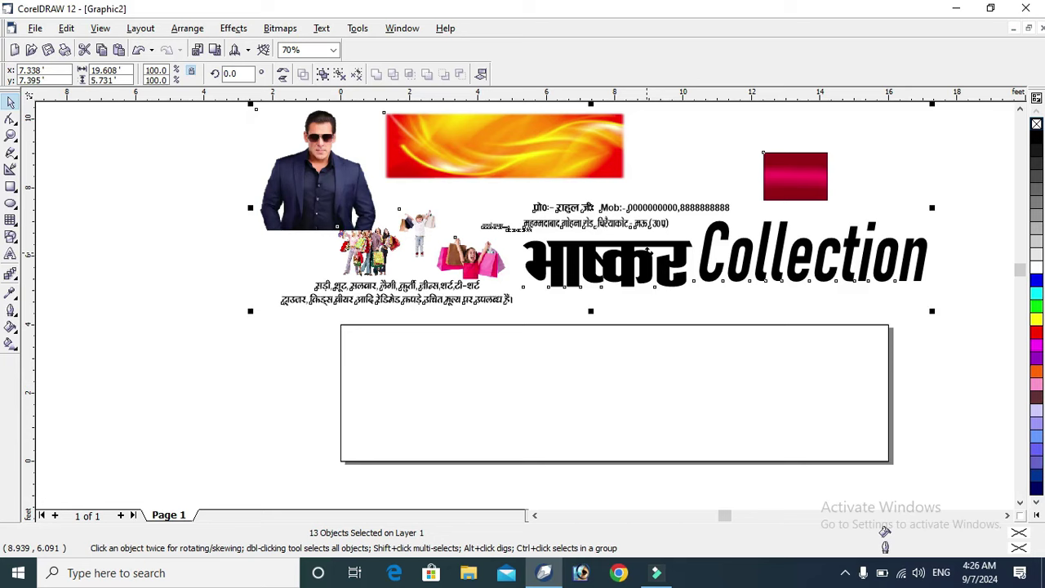
pyautogui.click(939, 219)
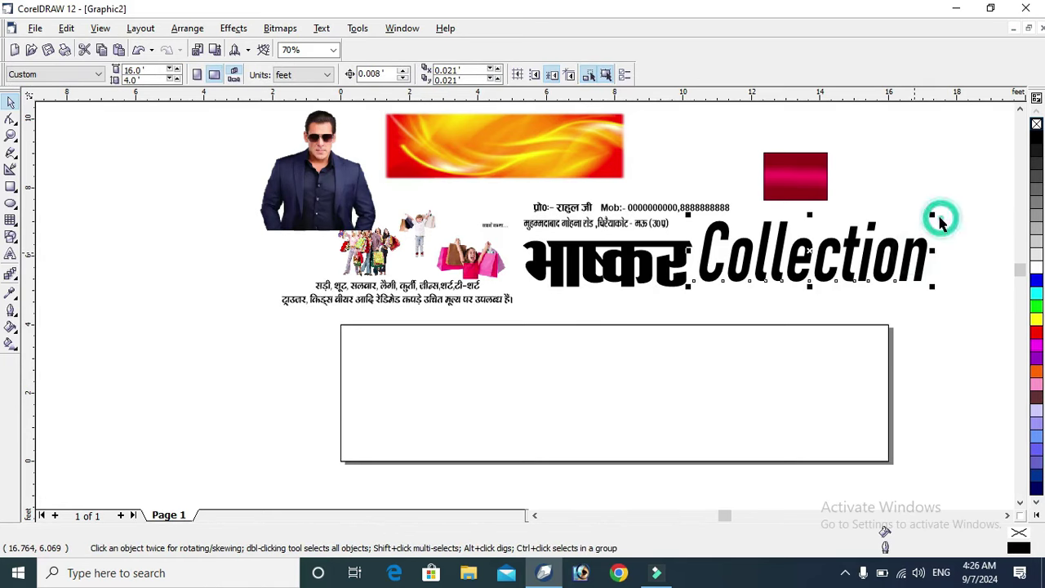
pyautogui.click(941, 221)
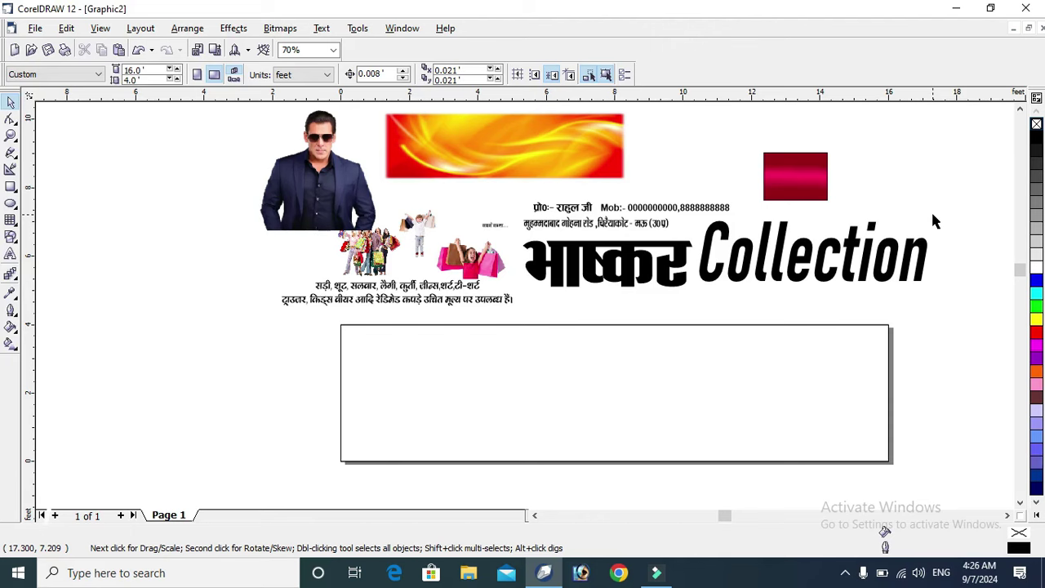
pyautogui.hotkey('ctrl', 's')
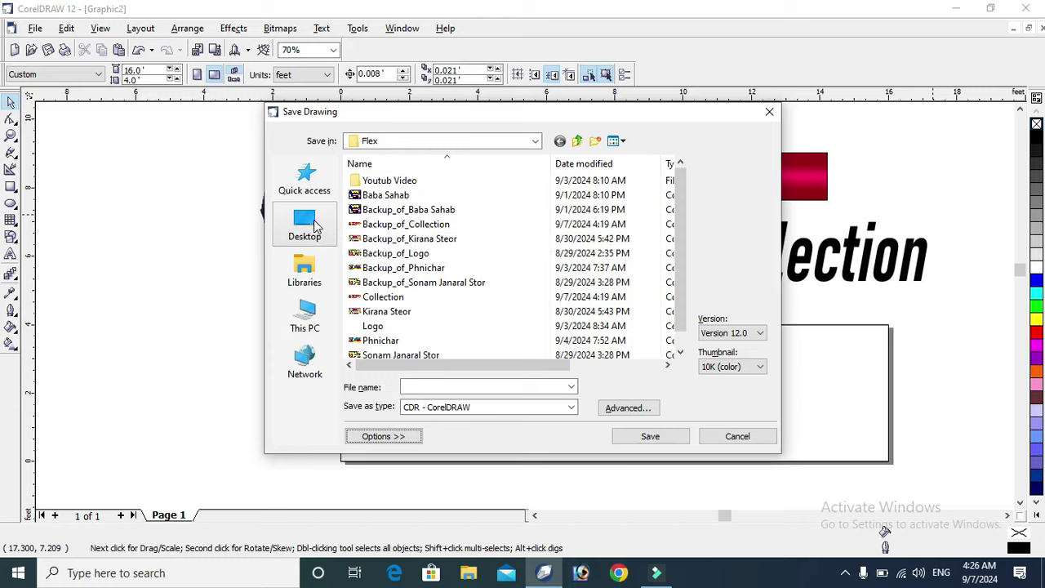
# - Create and open a new folder named 16x4 on the Desktop
pyautogui.click(316, 226)
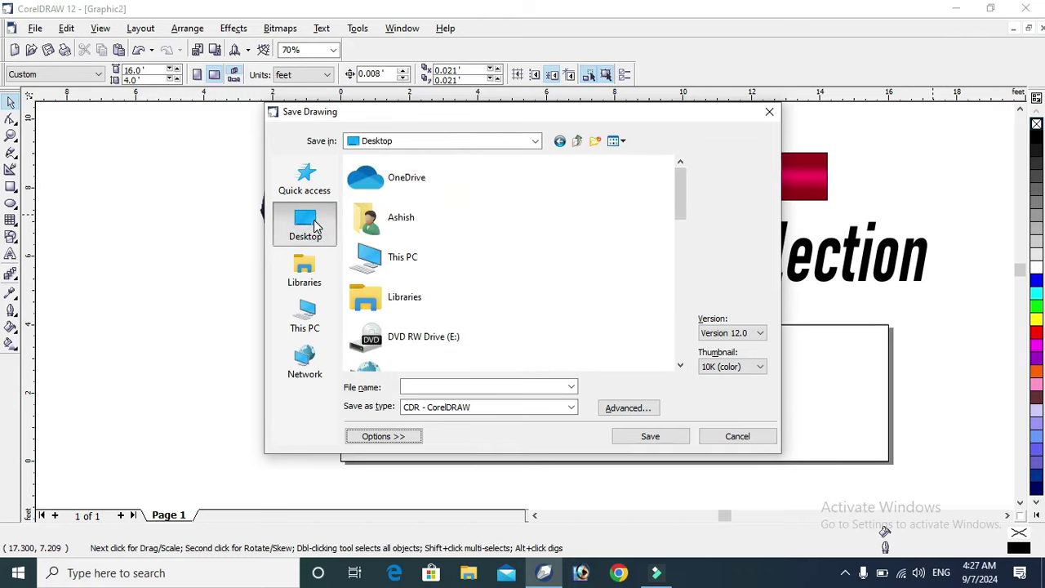
pyautogui.click(596, 142)
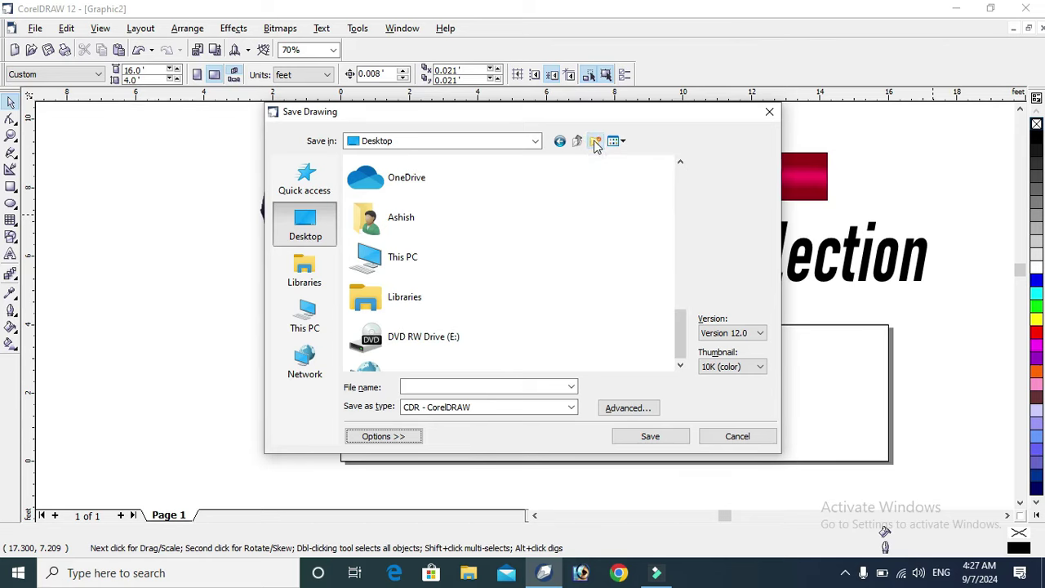
pyautogui.rightClick(430, 353)
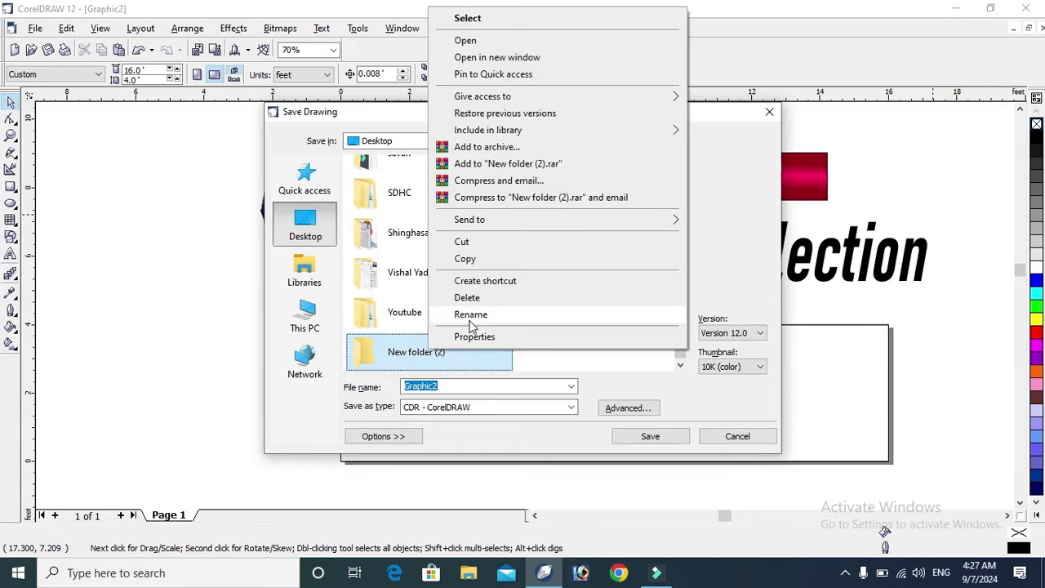
pyautogui.click(470, 311)
pyautogui.write('16x4')
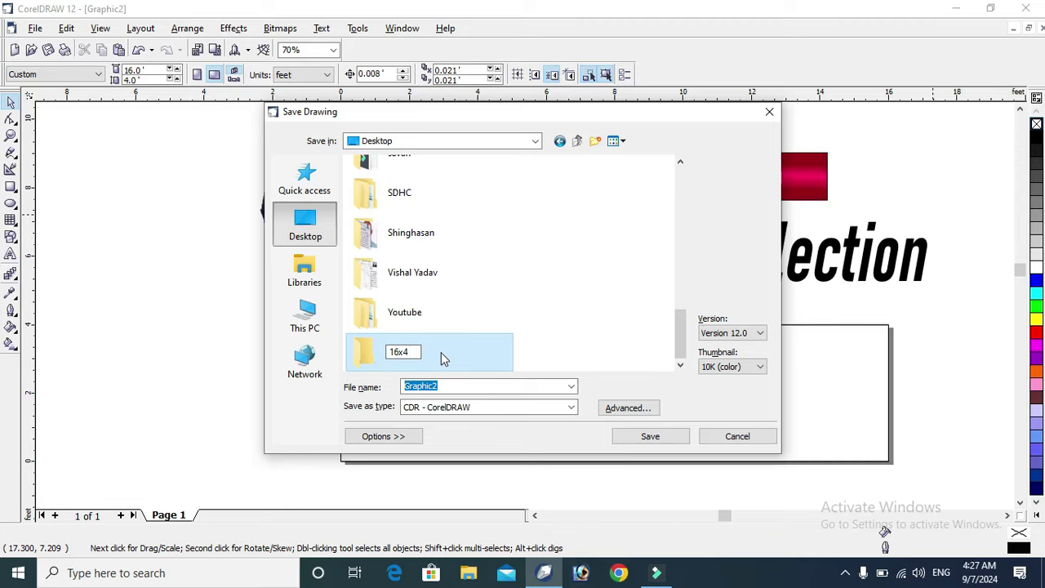
pyautogui.press('Return')
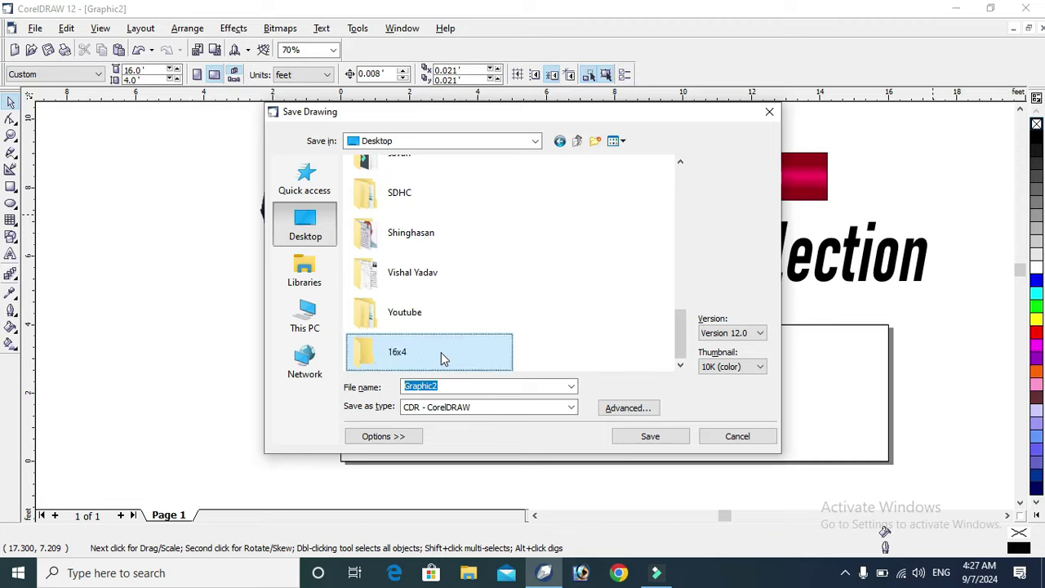
pyautogui.doubleClick(441, 352)
# - Save the drawing as 16x4.CDR in that folder
pyautogui.click(455, 385)
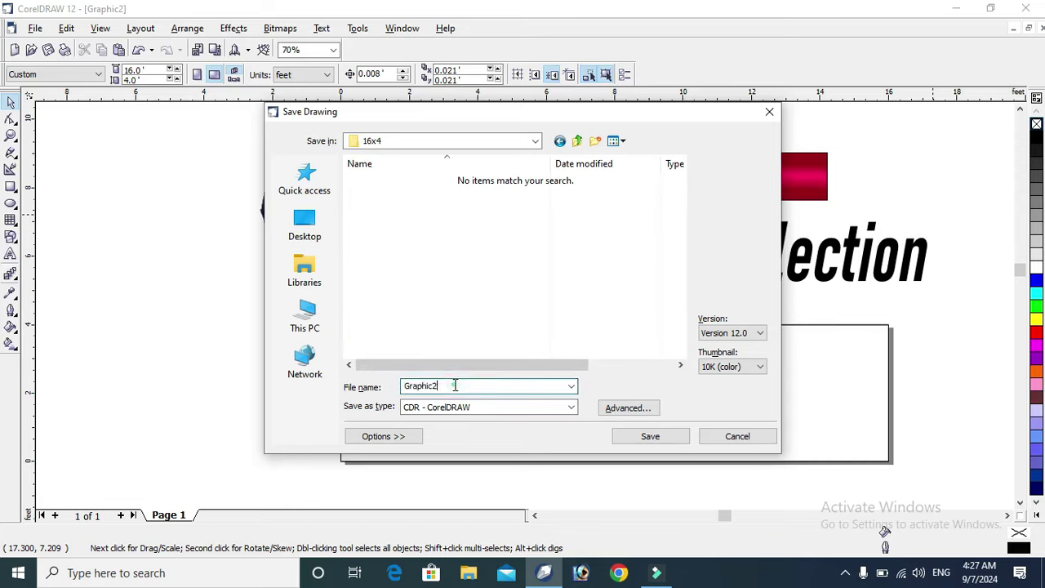
pyautogui.doubleClick(451, 384)
pyautogui.write('1')
pyautogui.write('6x4')
pyautogui.press('Return')
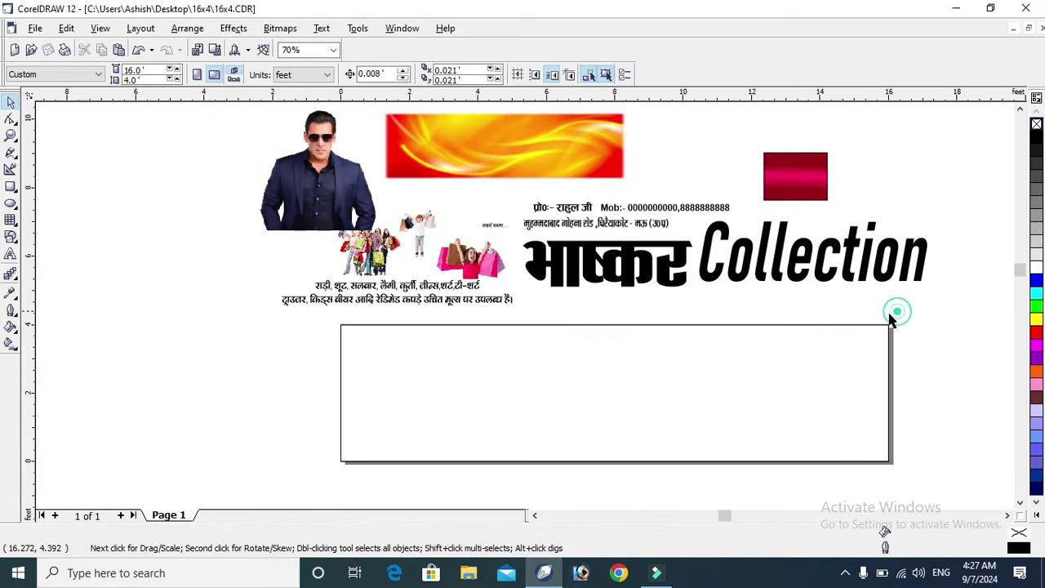
# - Zoom in closely on the top edge of the outlined frame rectangle
pyautogui.click(880, 327)
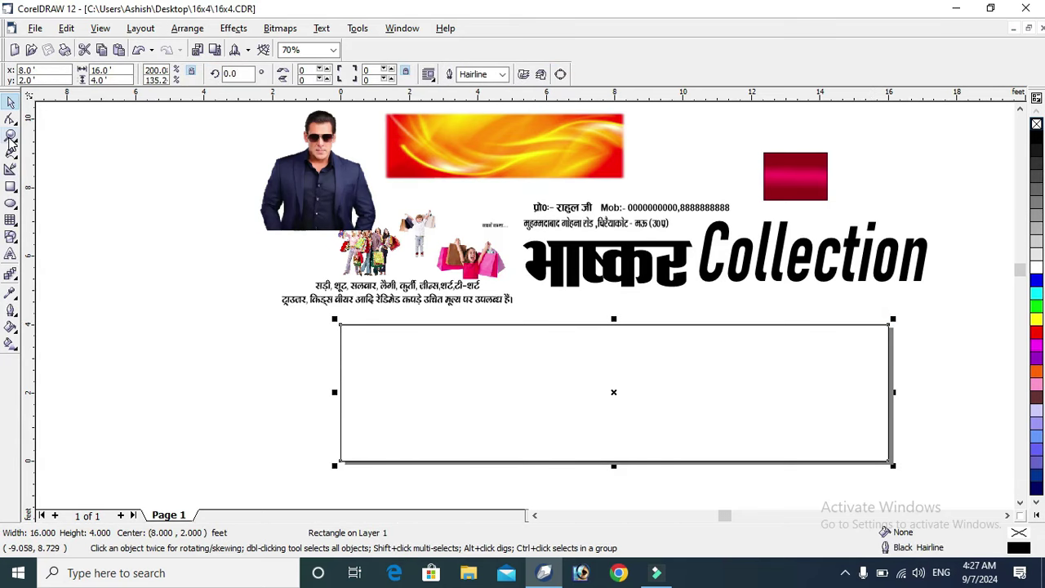
pyautogui.click(10, 136)
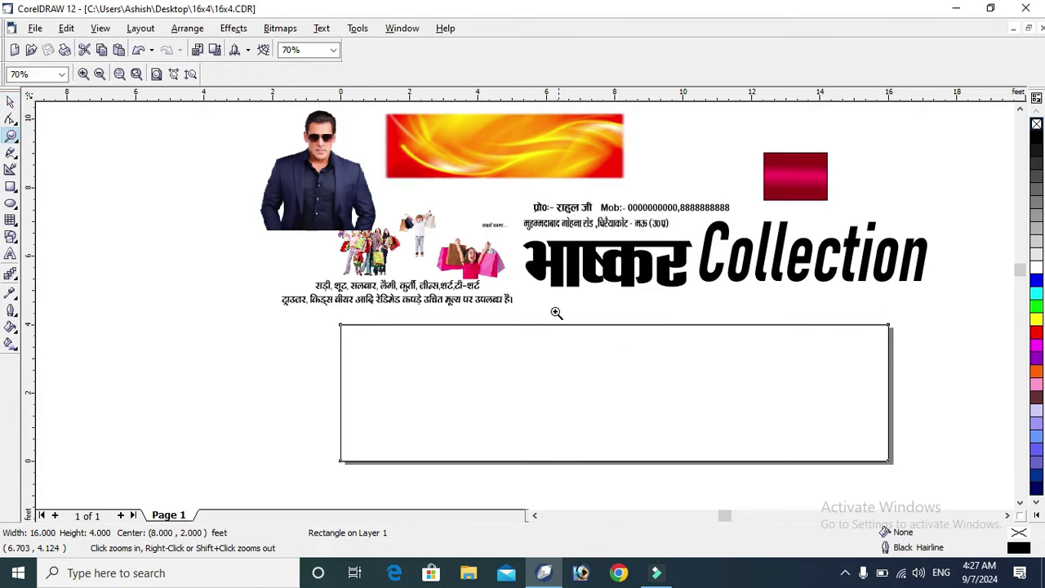
pyautogui.moveTo(551, 307); pyautogui.dragTo(673, 354)
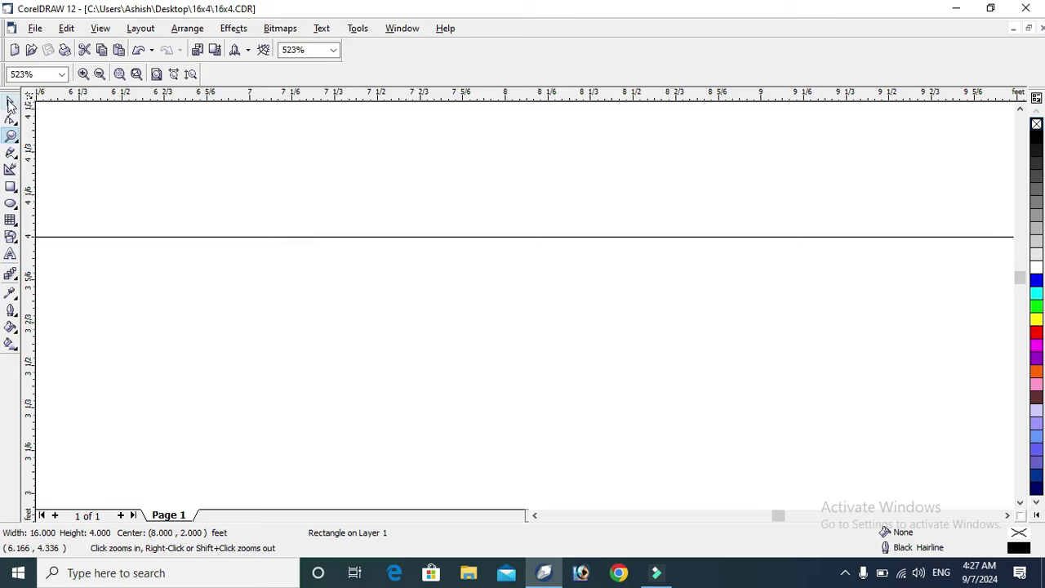
pyautogui.click(11, 101)
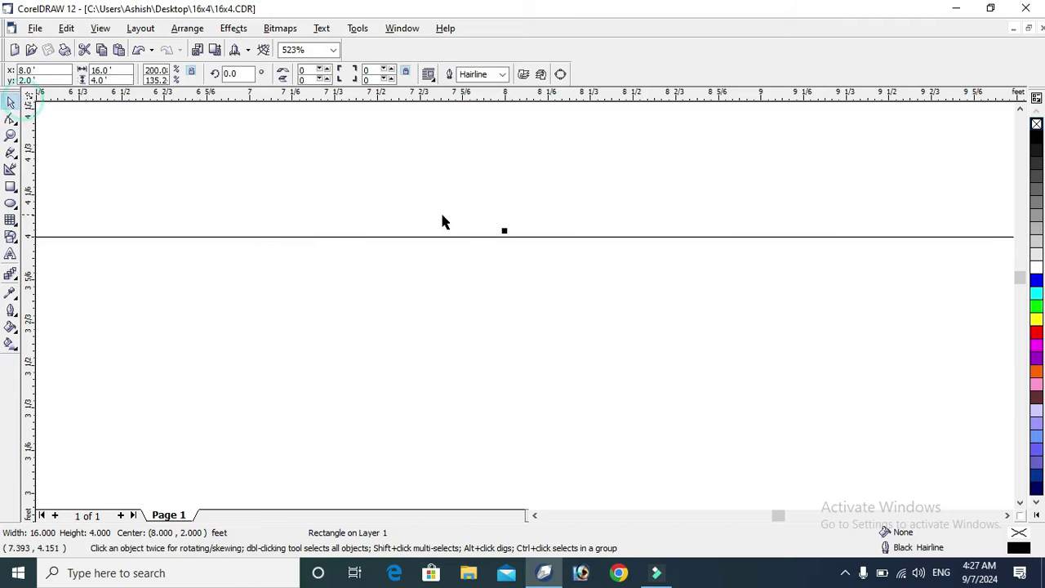
pyautogui.click(16, 279)
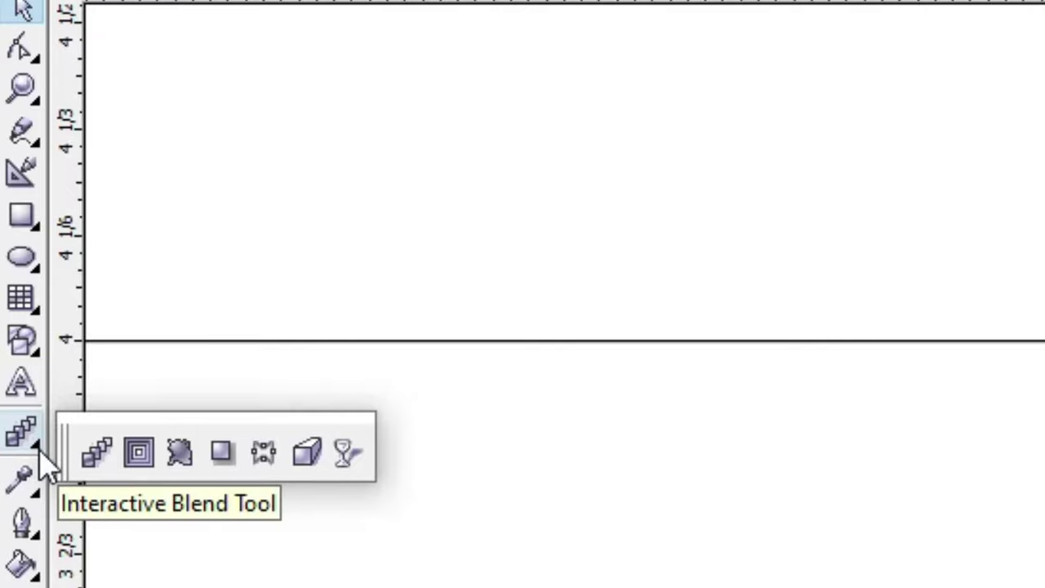
# - Add an 18-step inward contour at 0.008 ft spacing to the frame rectangle
pyautogui.click(131, 454)
pyautogui.moveTo(484, 249); pyautogui.dragTo(486, 280)
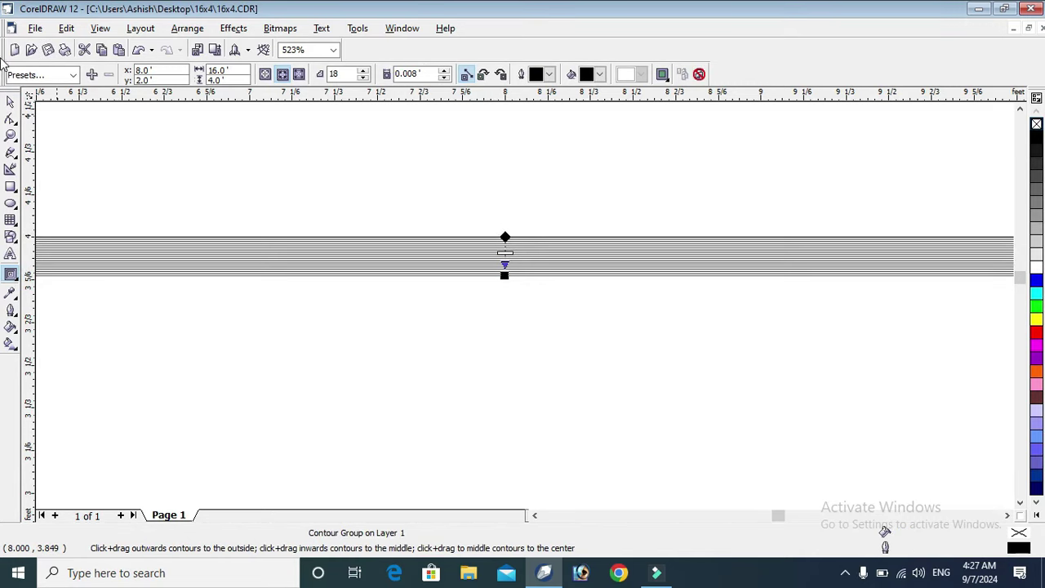
pyautogui.click(11, 102)
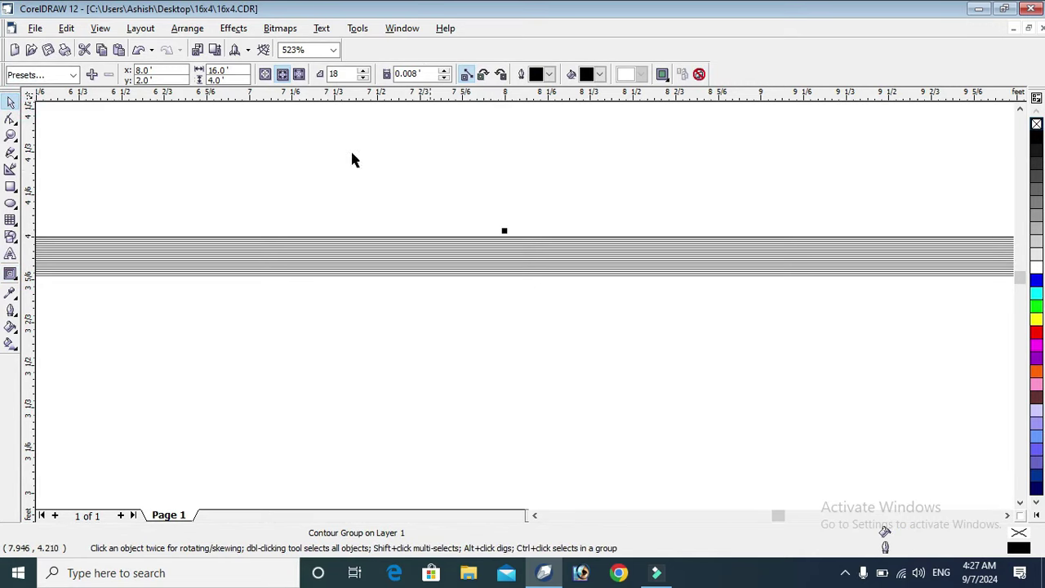
pyautogui.click(11, 136)
# - Zoom repeatedly into the parallel contour lines of the frame's border band
pyautogui.moveTo(384, 214); pyautogui.dragTo(585, 292)
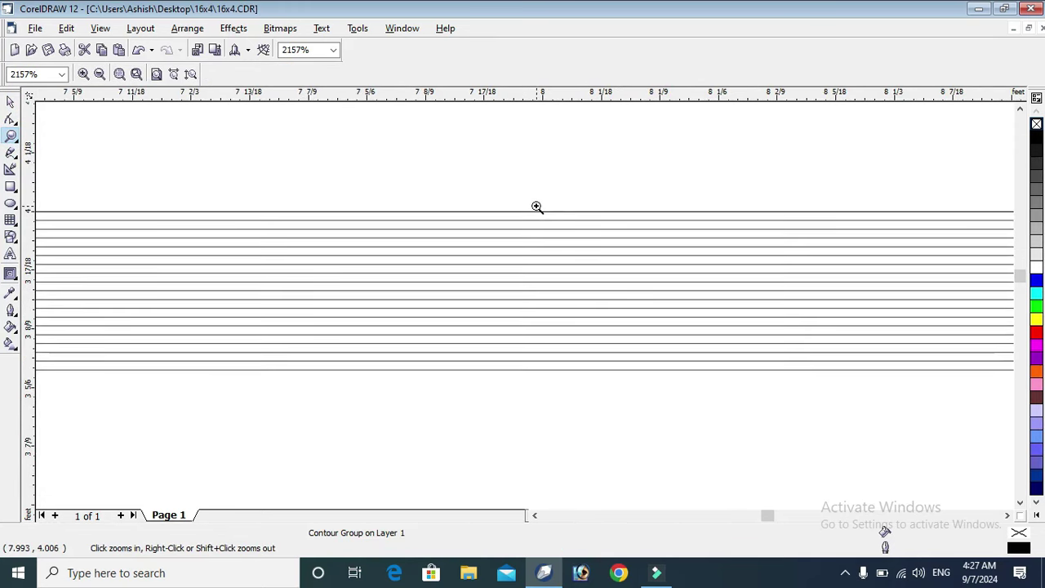
pyautogui.scroll(-3, 536, 208)
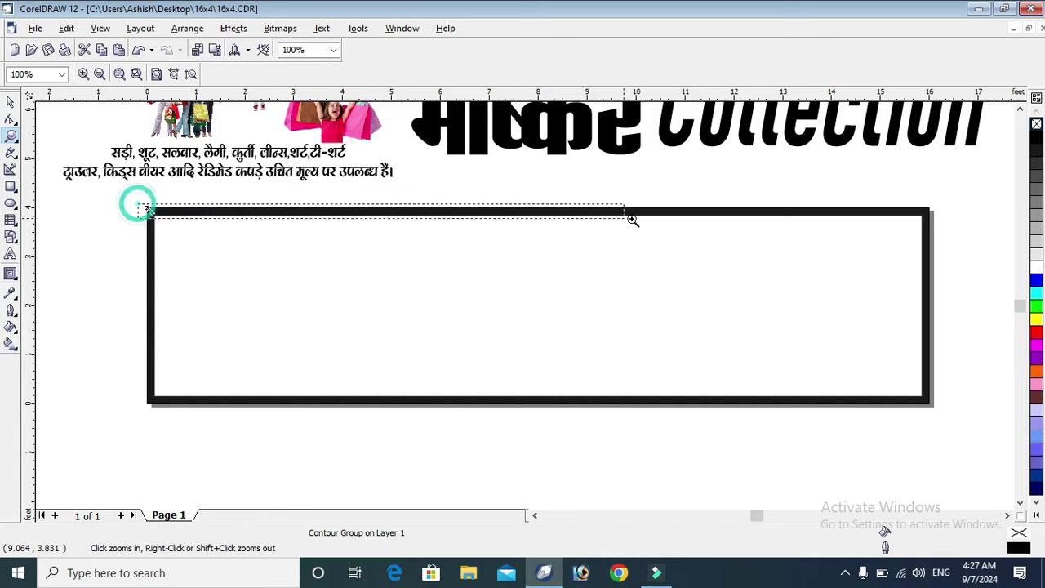
pyautogui.moveTo(137, 209); pyautogui.dragTo(645, 233)
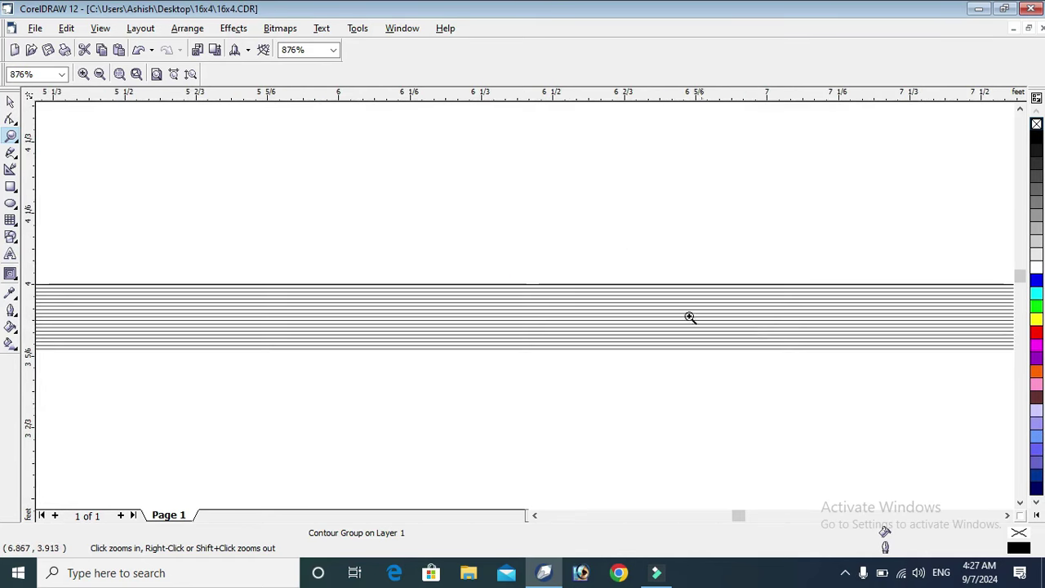
pyautogui.moveTo(541, 264); pyautogui.dragTo(752, 331)
pyautogui.moveTo(481, 255); pyautogui.dragTo(757, 371)
pyautogui.scroll(-5, 758, 371)
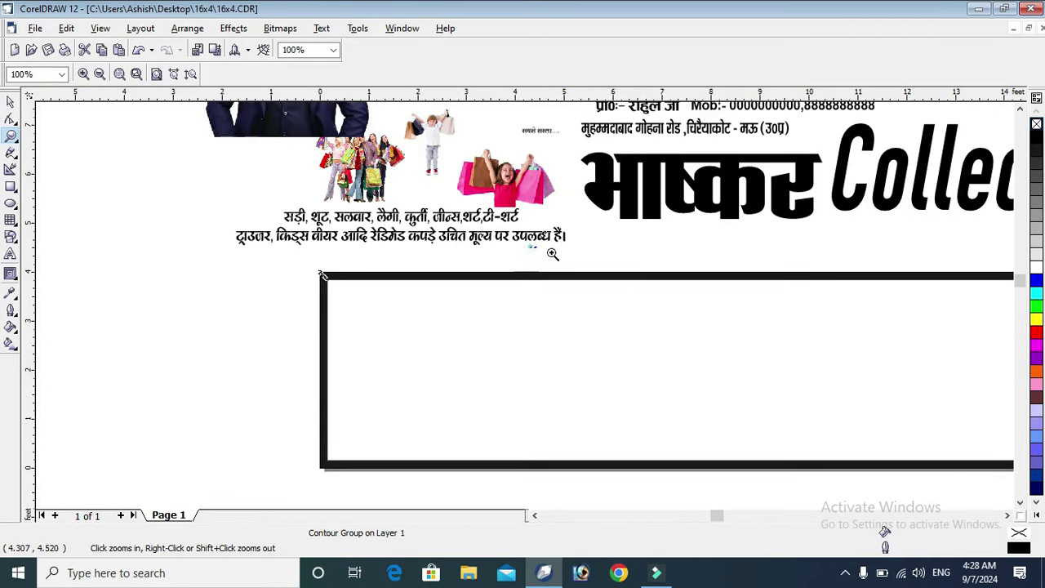
pyautogui.moveTo(550, 248); pyautogui.dragTo(758, 294)
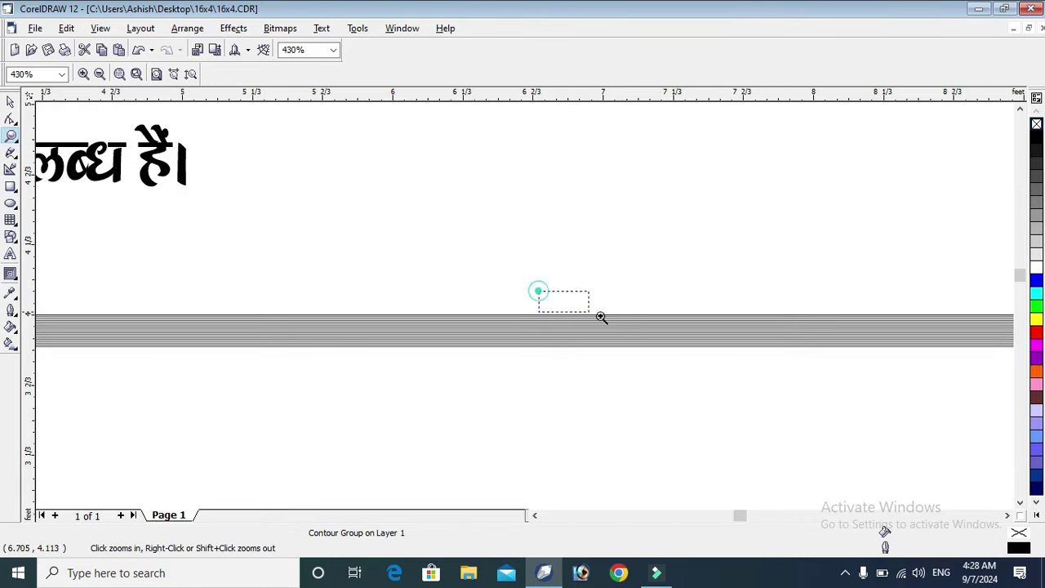
pyautogui.moveTo(601, 317); pyautogui.dragTo(747, 375)
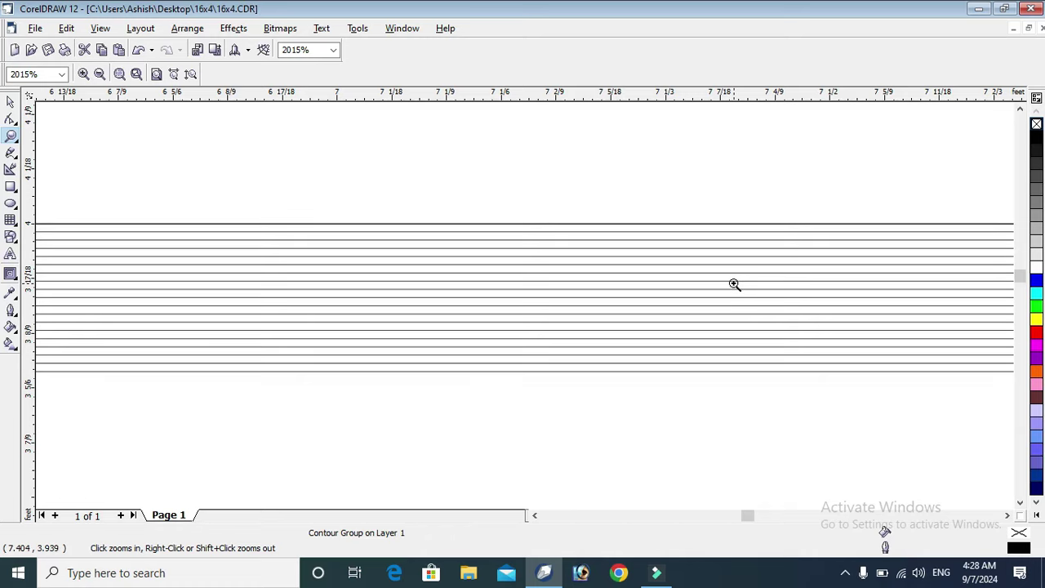
pyautogui.moveTo(172, 200); pyautogui.dragTo(868, 416)
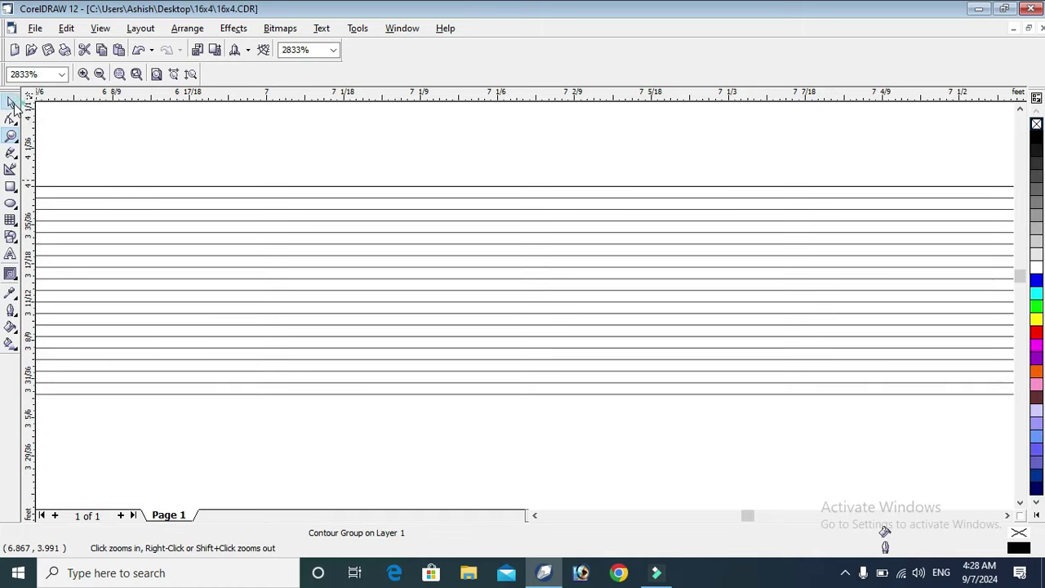
# - Draw a small rectangle over the border's top edge
pyautogui.click(12, 104)
pyautogui.click(276, 134)
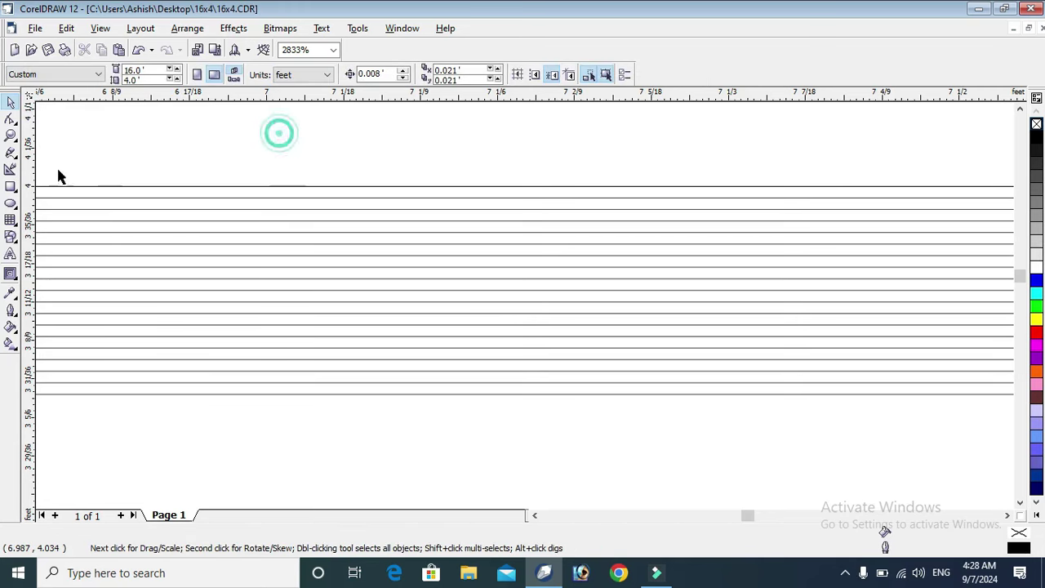
pyautogui.click(11, 187)
pyautogui.moveTo(347, 149); pyautogui.dragTo(416, 203)
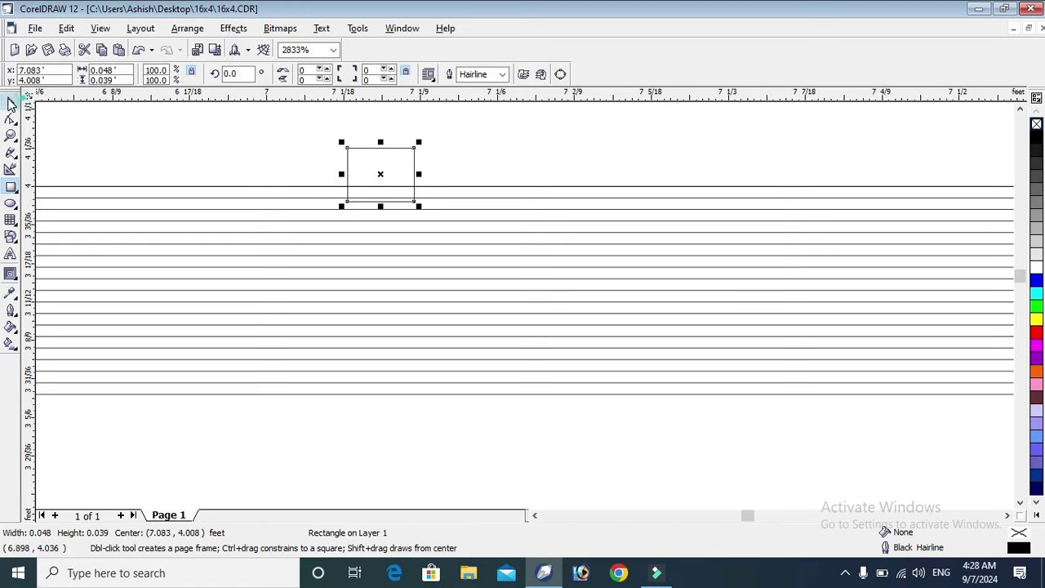
pyautogui.click(11, 102)
pyautogui.click(194, 135)
# - Switch units to inches and size the small rectangle to 2.0 × 2.0 inches
pyautogui.click(306, 75)
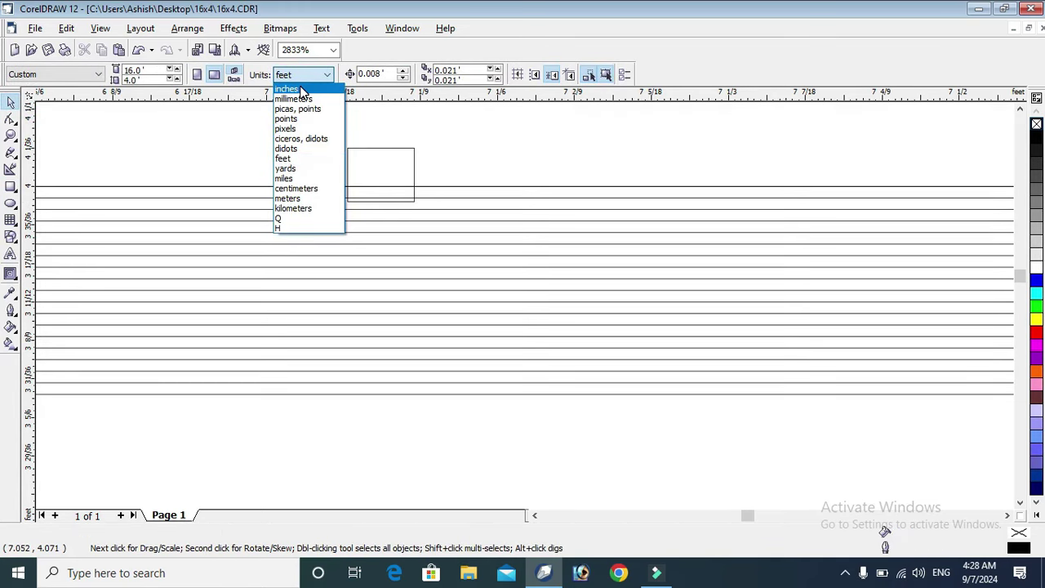
pyautogui.click(298, 88)
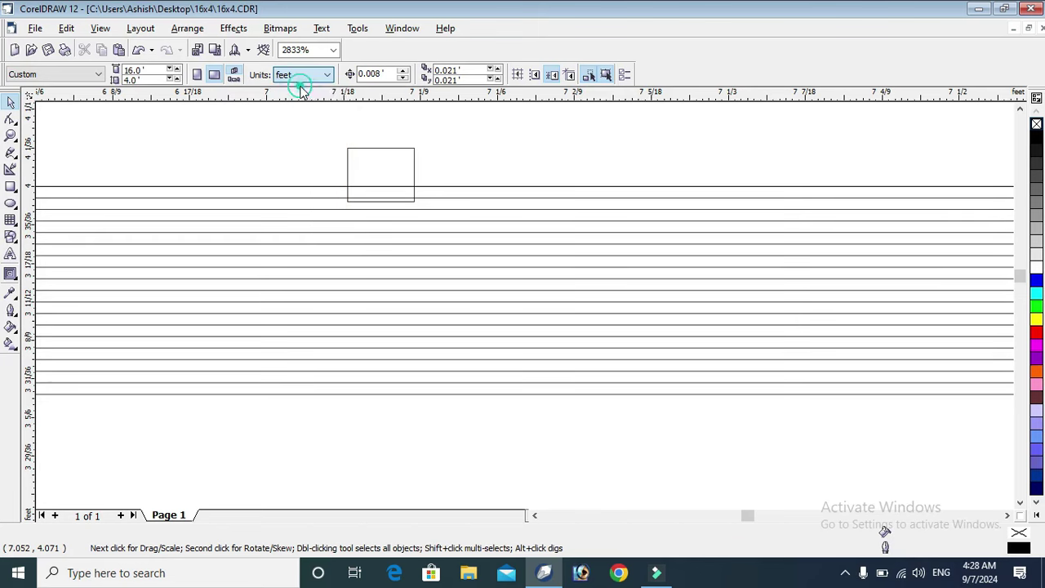
pyautogui.click(365, 150)
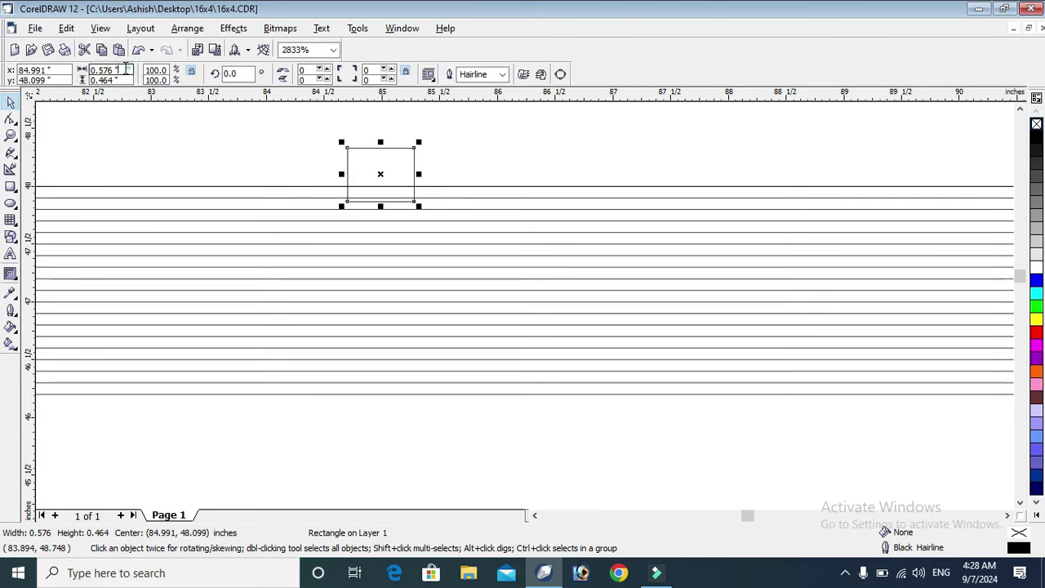
pyautogui.doubleClick(107, 70)
pyautogui.write('2.0')
pyautogui.press('Tab')
pyautogui.write('2.0')
pyautogui.press('Return')
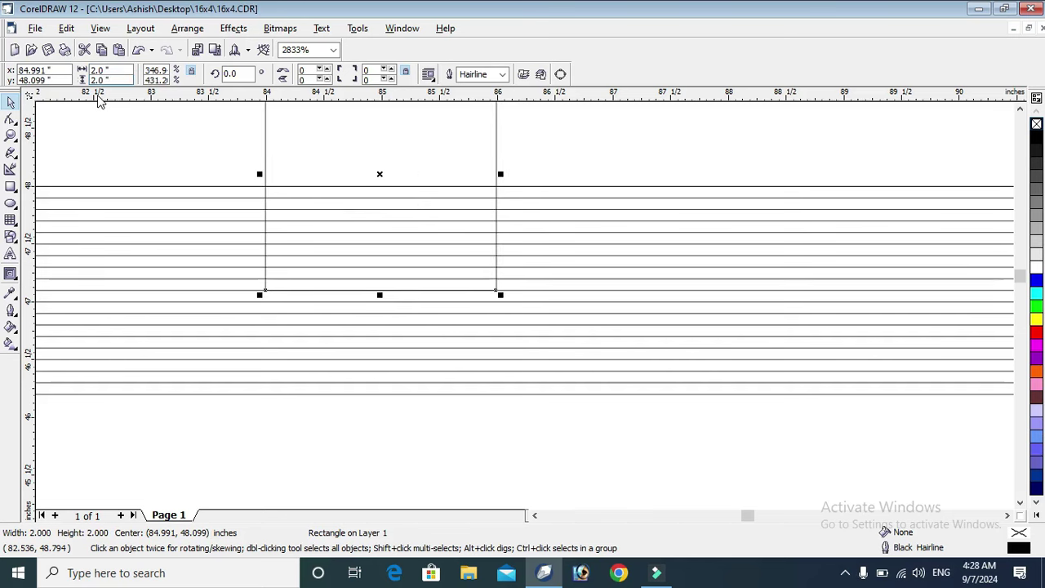
# - Move the 2-inch square right and down across the contour lines
pyautogui.click(601, 133)
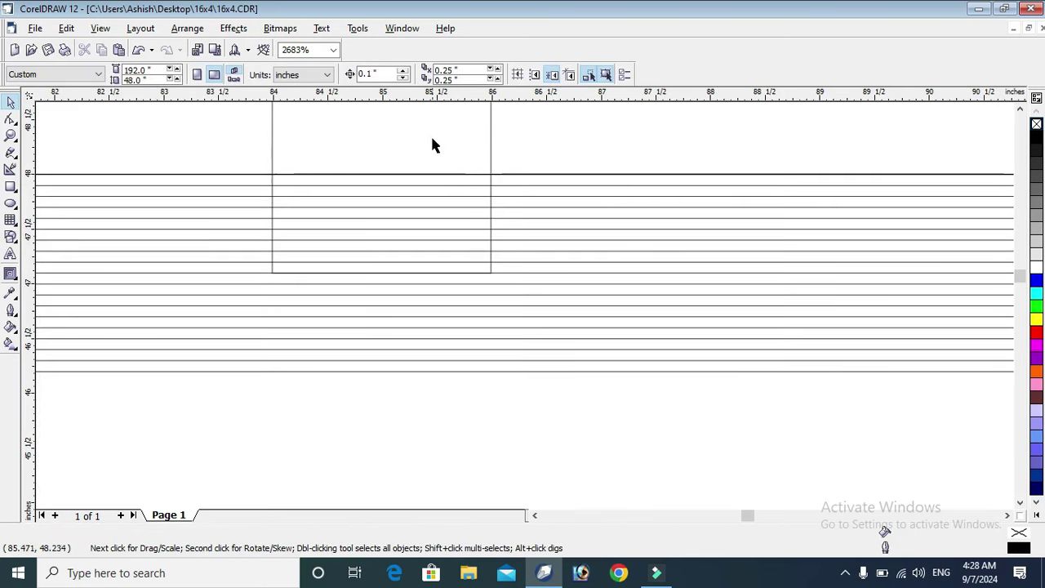
pyautogui.moveTo(431, 137); pyautogui.dragTo(522, 257)
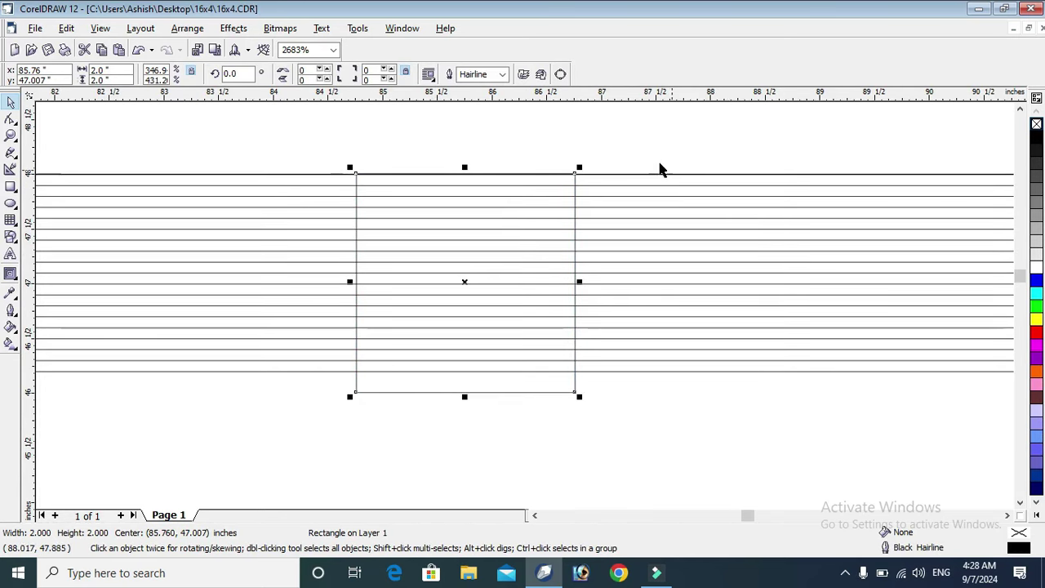
pyautogui.click(644, 143)
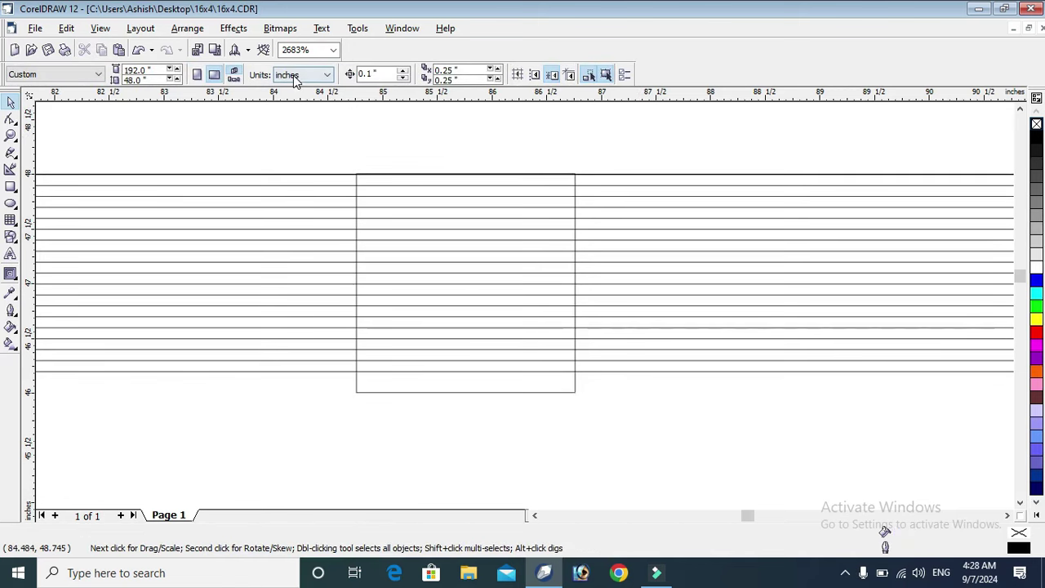
pyautogui.click(448, 195)
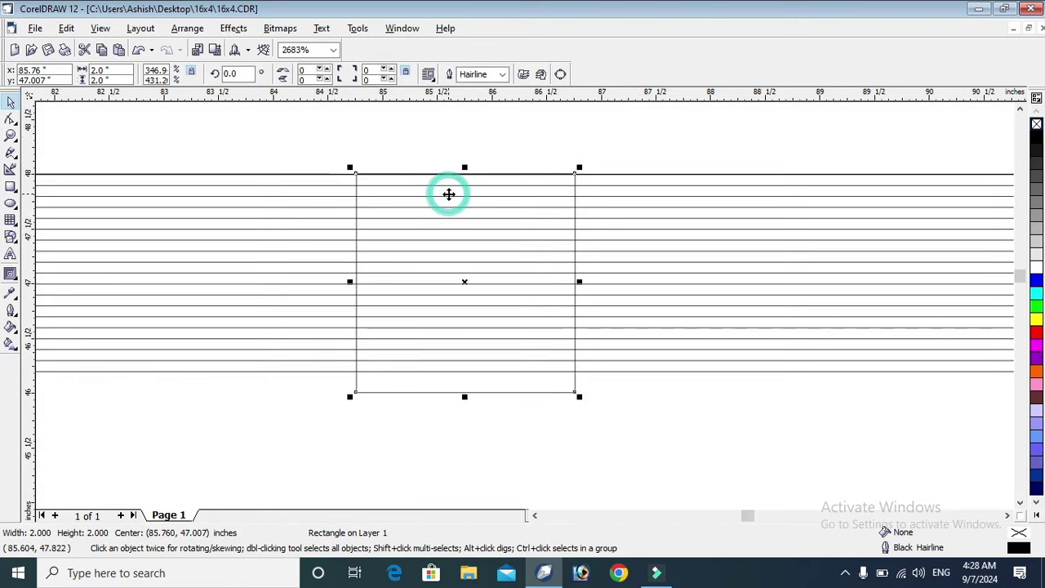
# - Select the contour group and zoom in on its lines
pyautogui.click(568, 118)
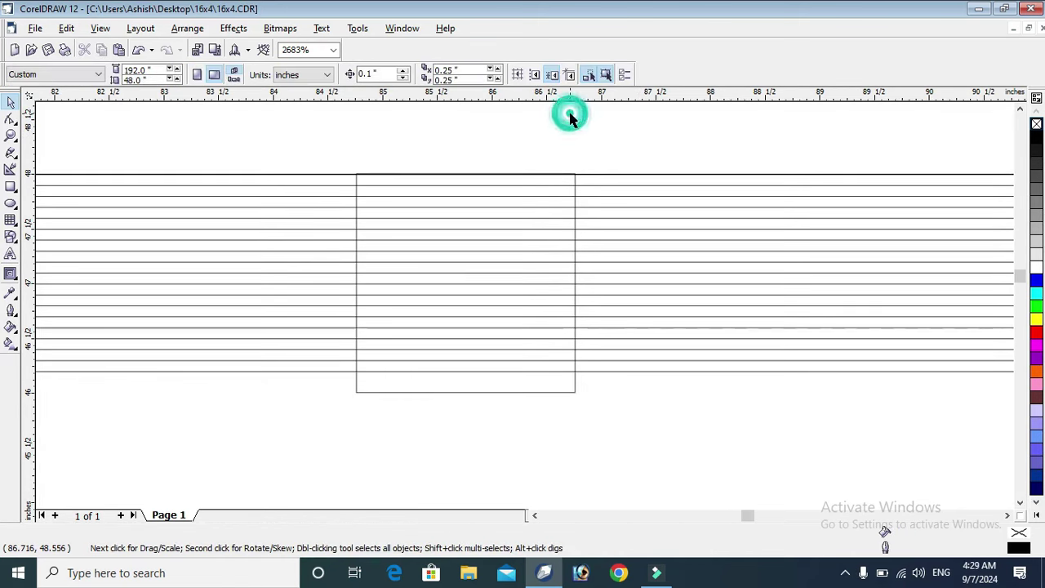
pyautogui.click(657, 371)
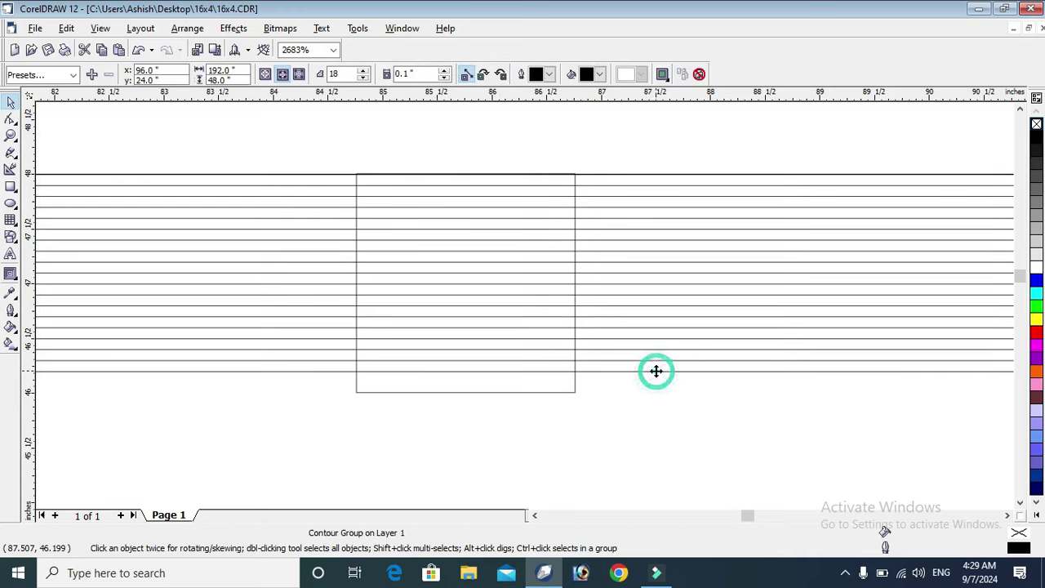
pyautogui.click(11, 274)
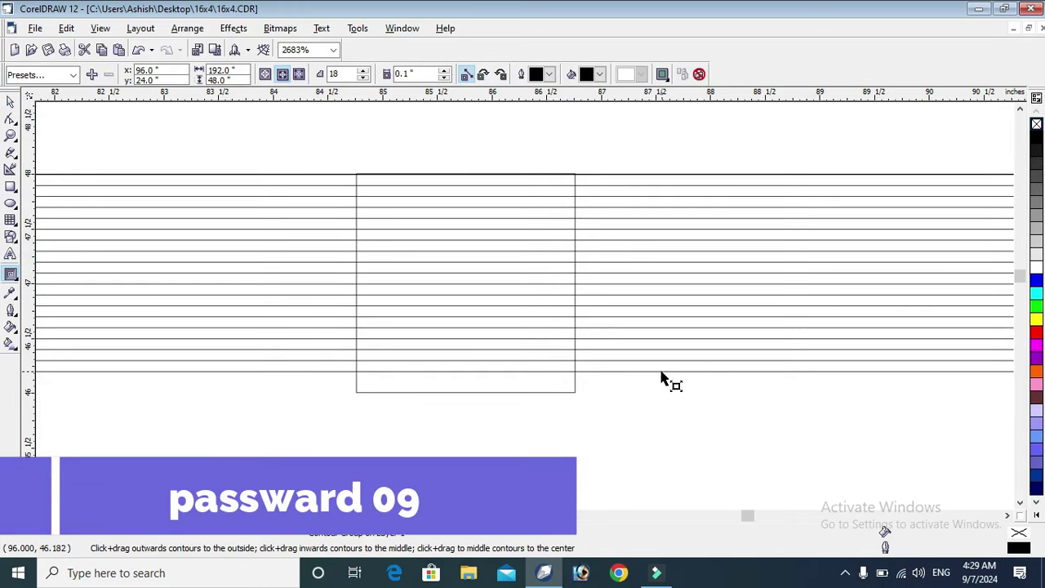
pyautogui.scroll(-3, 661, 381)
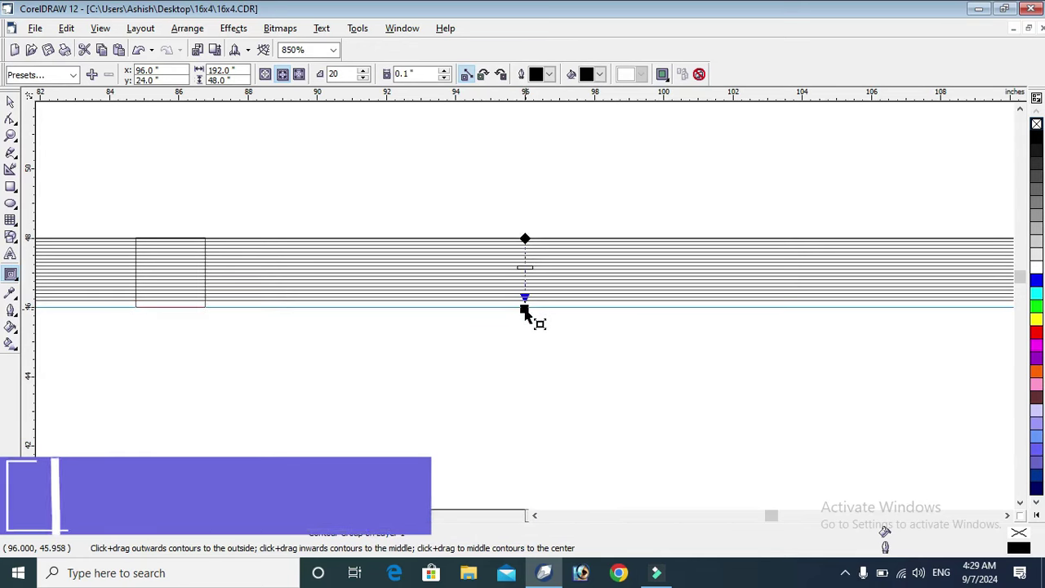
pyautogui.press('z')
pyautogui.scroll(-3, 531, 317)
pyautogui.moveTo(485, 161); pyautogui.dragTo(602, 200)
pyautogui.moveTo(285, 184); pyautogui.dragTo(646, 373)
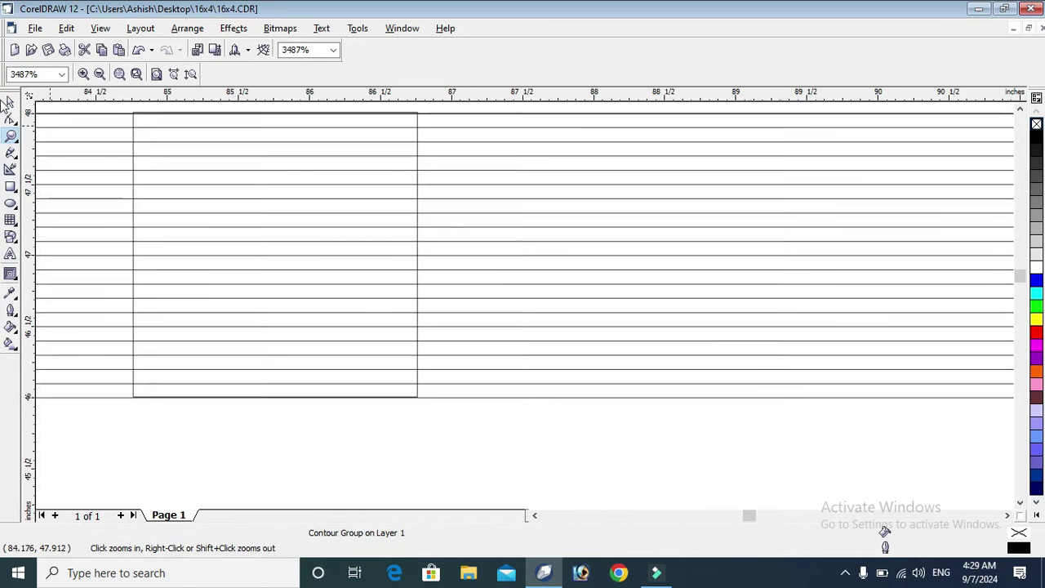
pyautogui.press('space')
# - Break the contour group apart and ungroup all 20 contour rectangles
pyautogui.click(725, 216)
pyautogui.rightClick(725, 217)
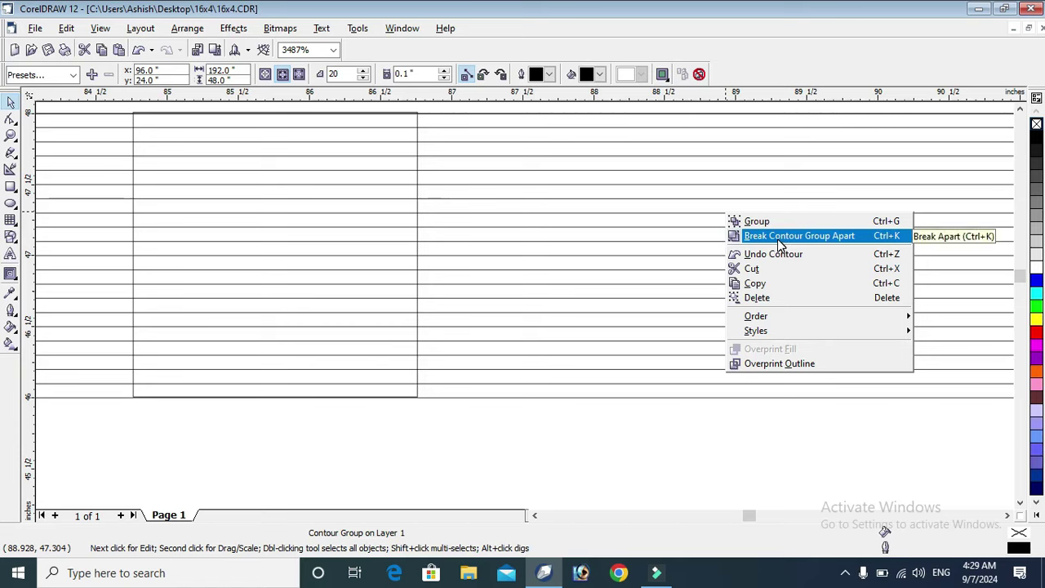
pyautogui.click(779, 242)
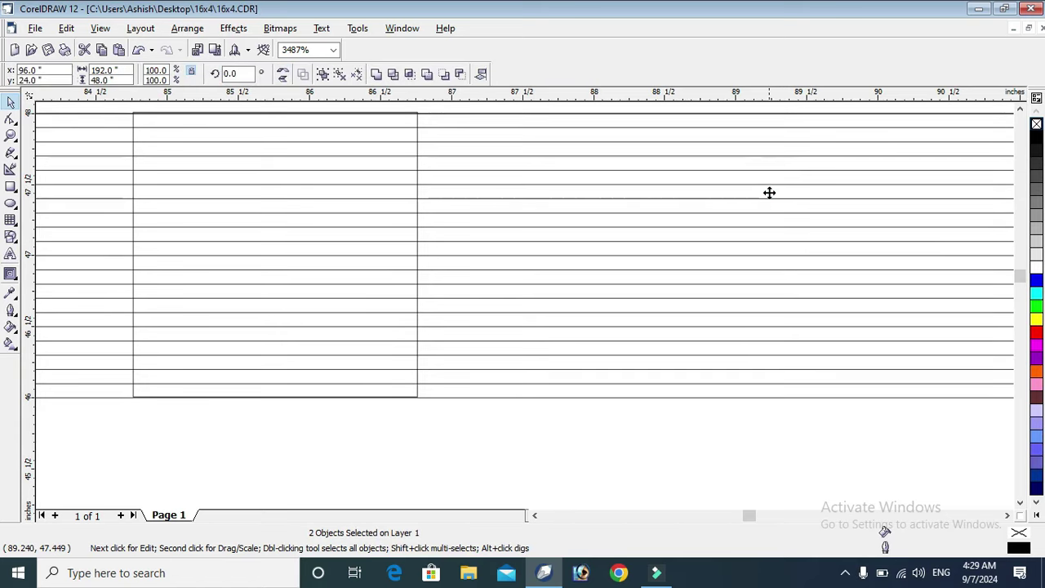
pyautogui.rightClick(769, 193)
pyautogui.click(677, 123)
pyautogui.rightClick(611, 287)
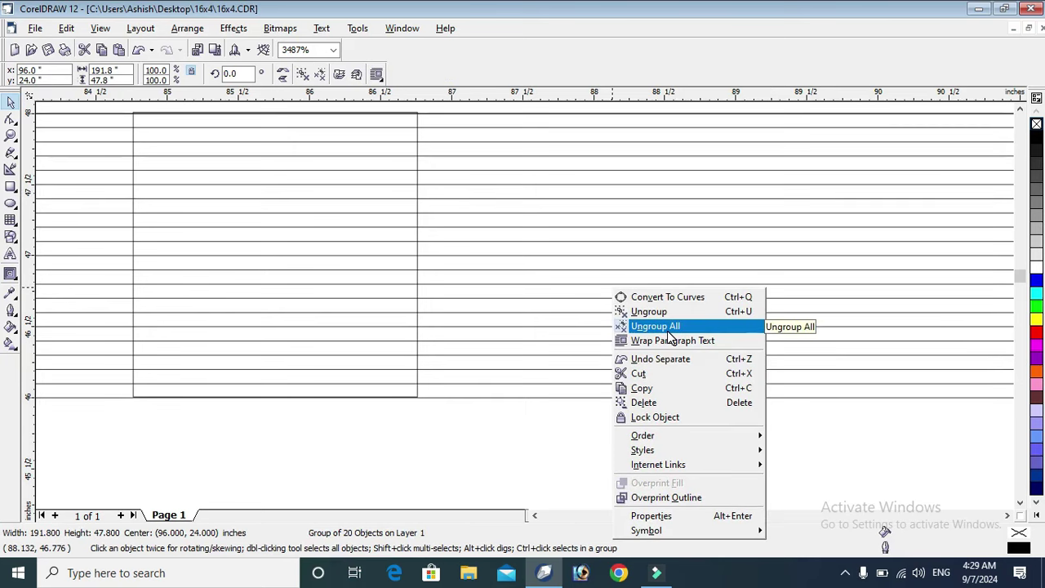
pyautogui.click(667, 328)
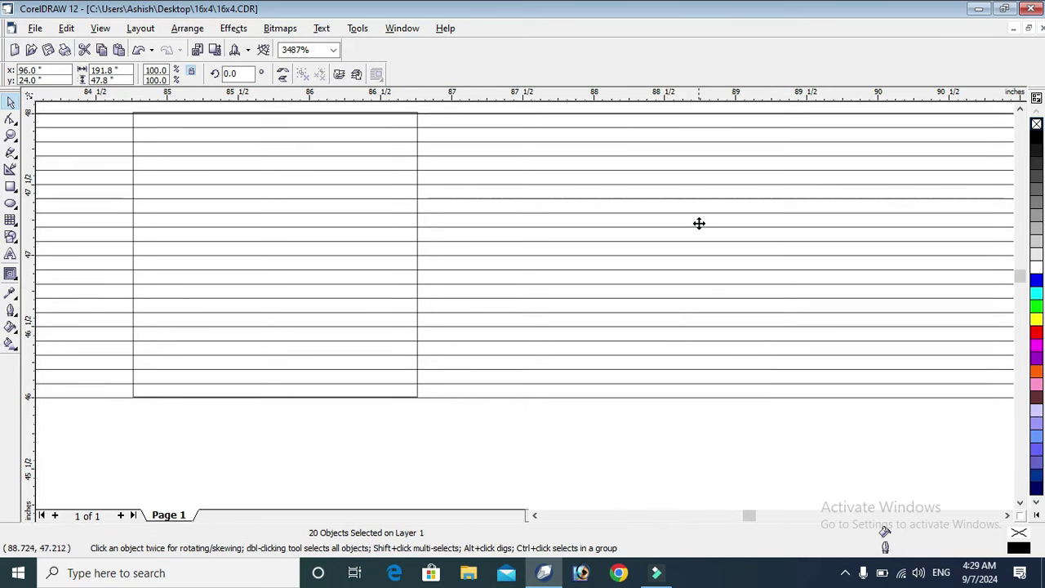
# - Delete eight inner contour rectangles, leaving a double-line border inside the 192×48 outer rectangle
pyautogui.click(280, 346)
pyautogui.click(493, 386)
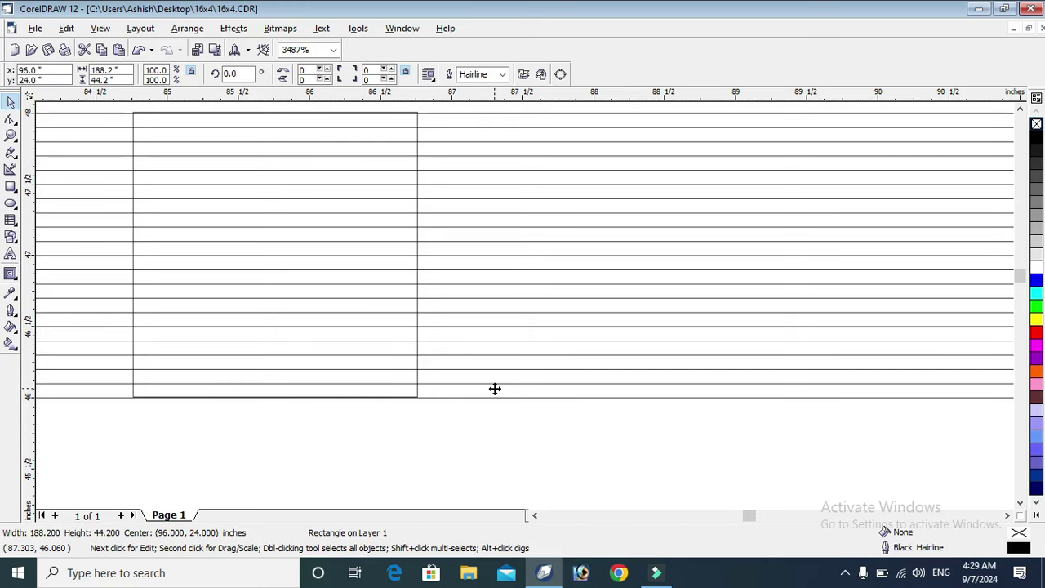
pyautogui.click(494, 389)
pyautogui.click(496, 384)
pyautogui.press('Delete')
pyautogui.click(494, 373)
pyautogui.press('Delete')
pyautogui.click(494, 357)
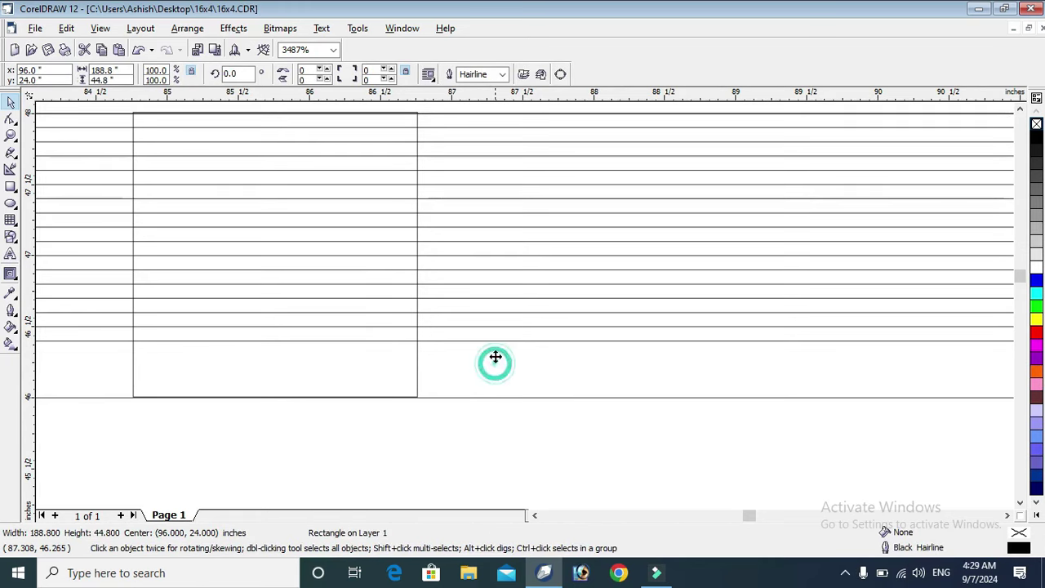
pyautogui.press('Delete')
pyautogui.click(501, 327)
pyautogui.press('Delete')
pyautogui.click(509, 299)
pyautogui.press('Delete')
pyautogui.click(511, 277)
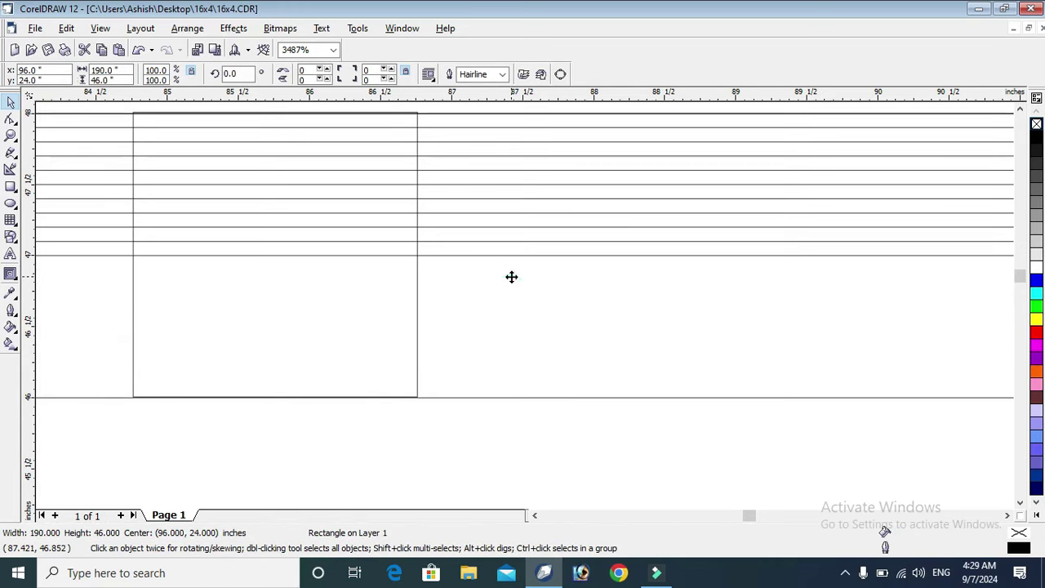
pyautogui.press('Delete')
pyautogui.click(516, 238)
pyautogui.press('Delete')
pyautogui.click(515, 192)
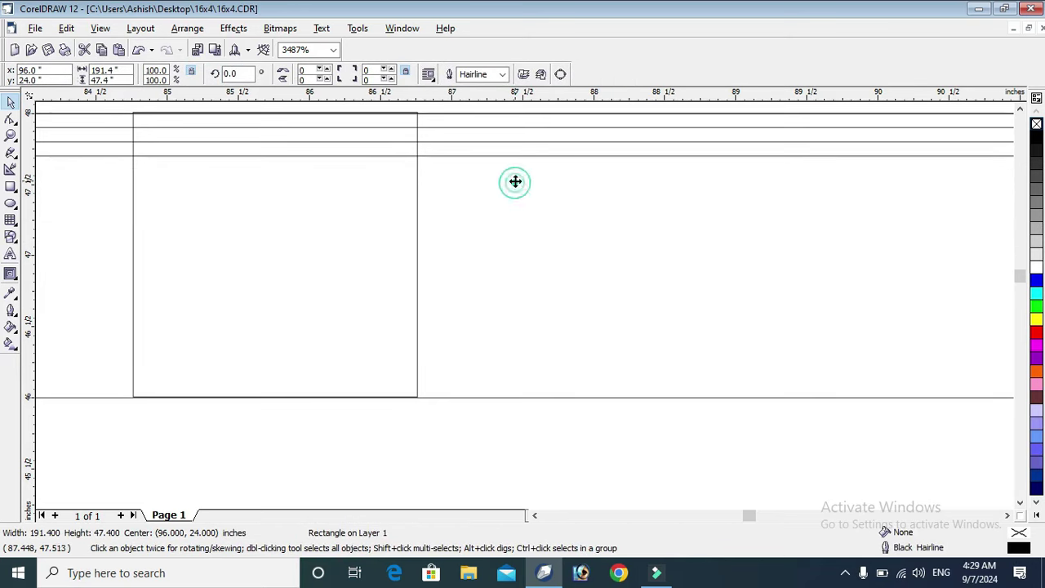
pyautogui.press('Delete')
pyautogui.press('Delete')
pyautogui.click(514, 168)
# - Fill the banner frame's inner rectangle with yellow
pyautogui.press('F4')
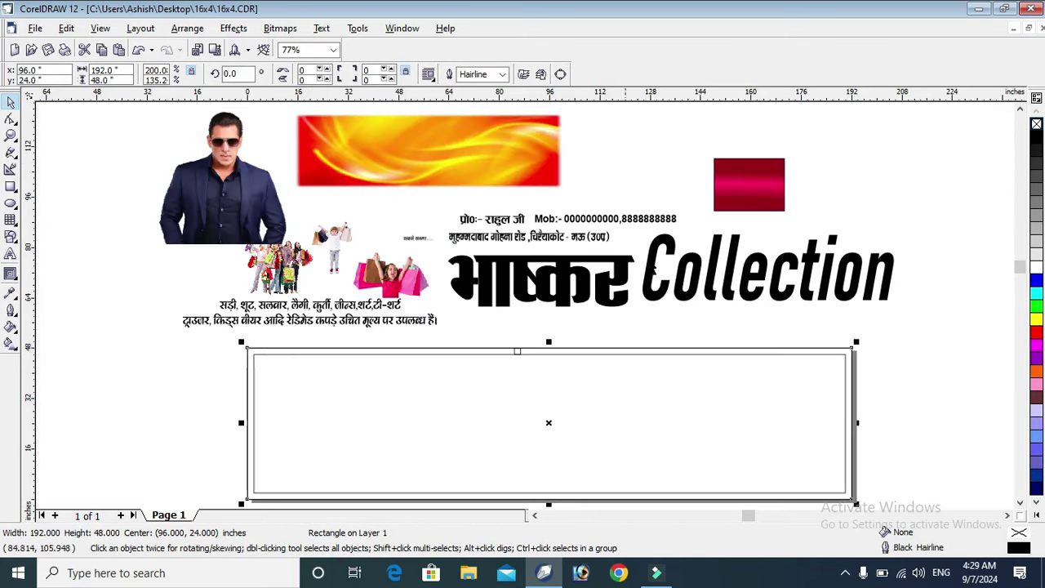
pyautogui.click(886, 328)
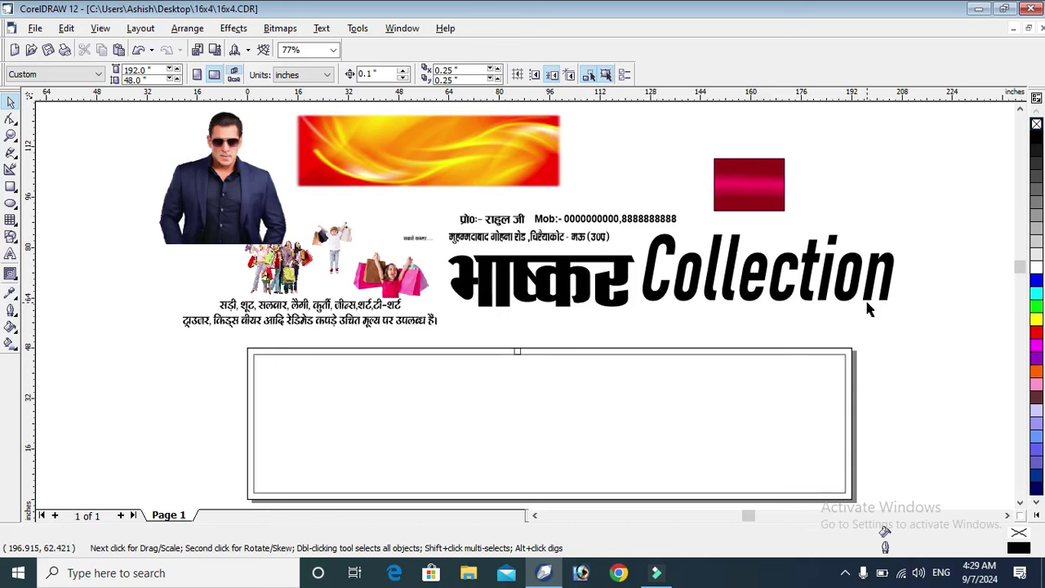
pyautogui.click(847, 353)
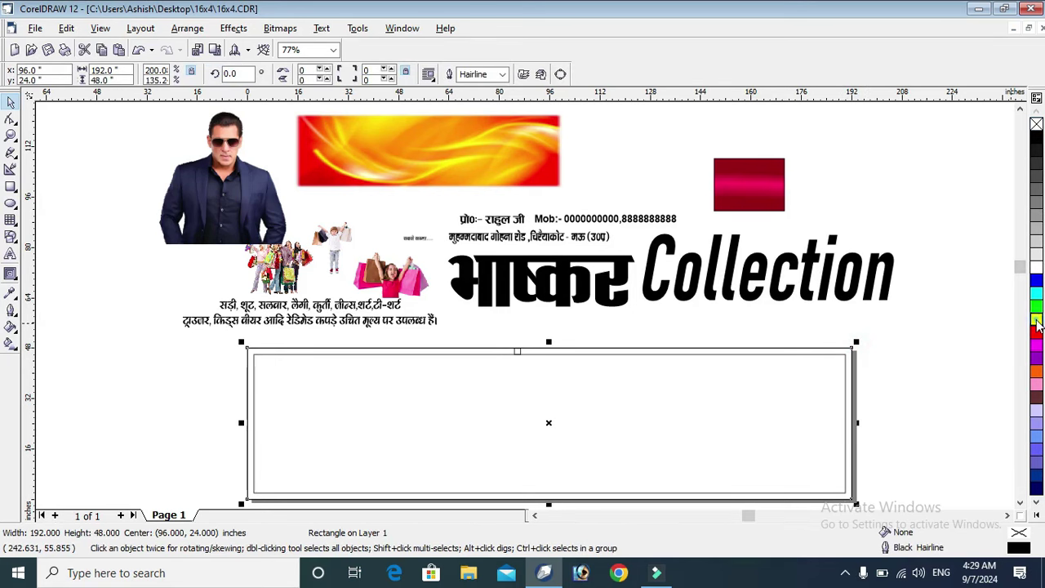
pyautogui.click(1036, 320)
# - PowerClip the orange flame image inside the yellow rectangle
pyautogui.click(537, 157)
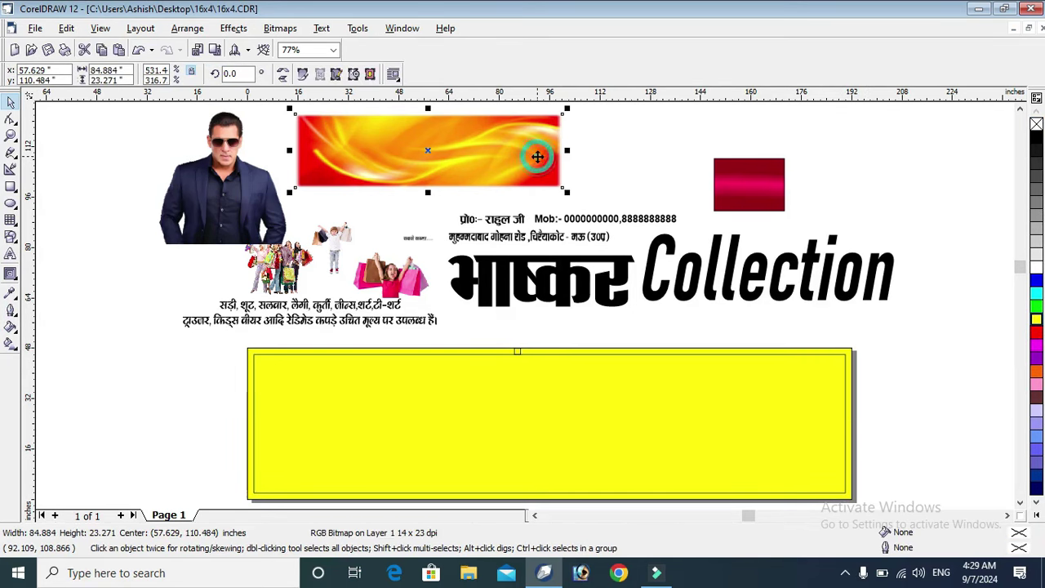
pyautogui.click(234, 28)
pyautogui.moveTo(252, 200)
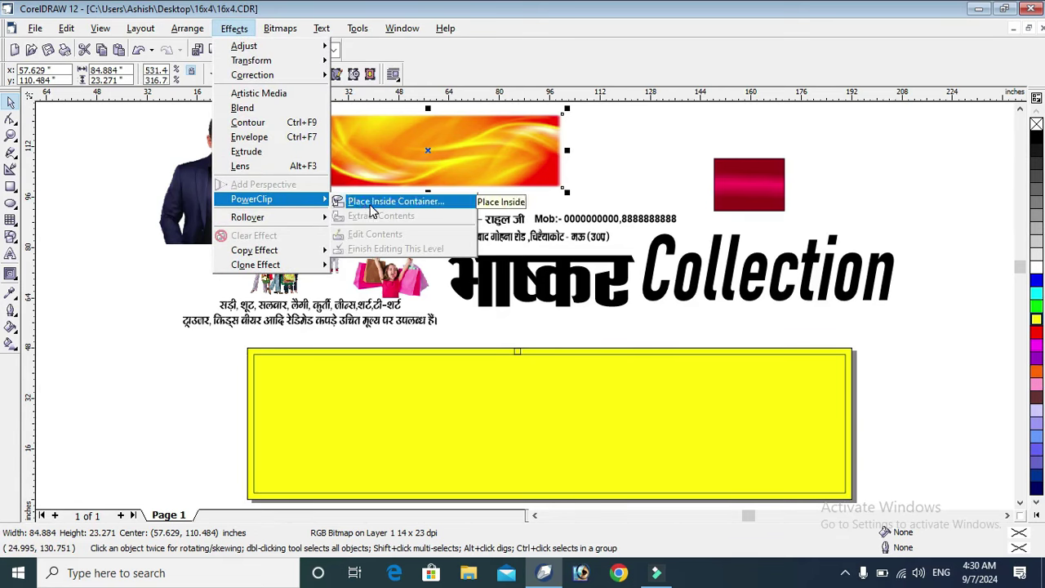
pyautogui.click(372, 204)
pyautogui.click(552, 406)
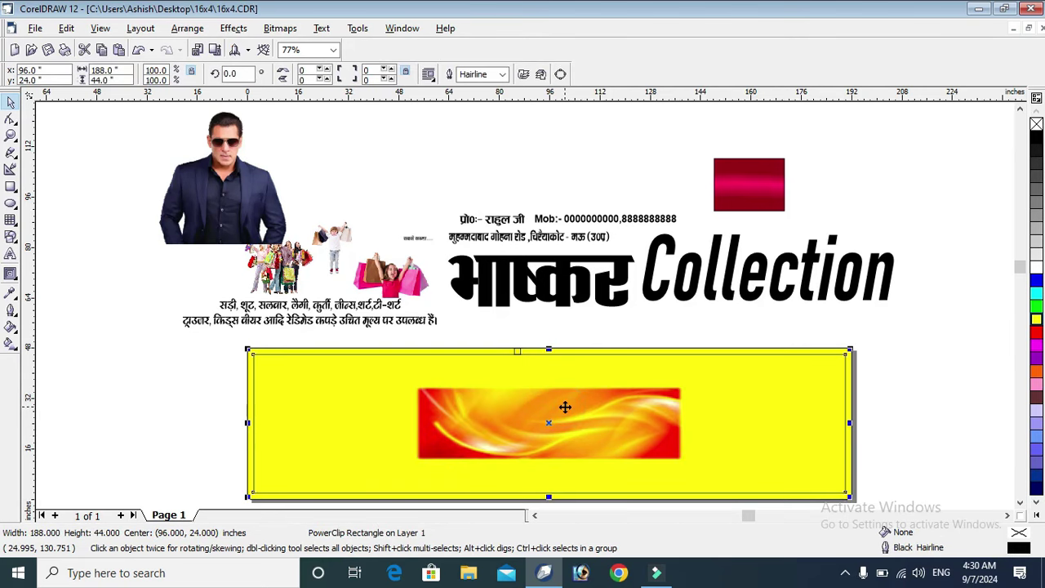
pyautogui.rightClick(565, 407)
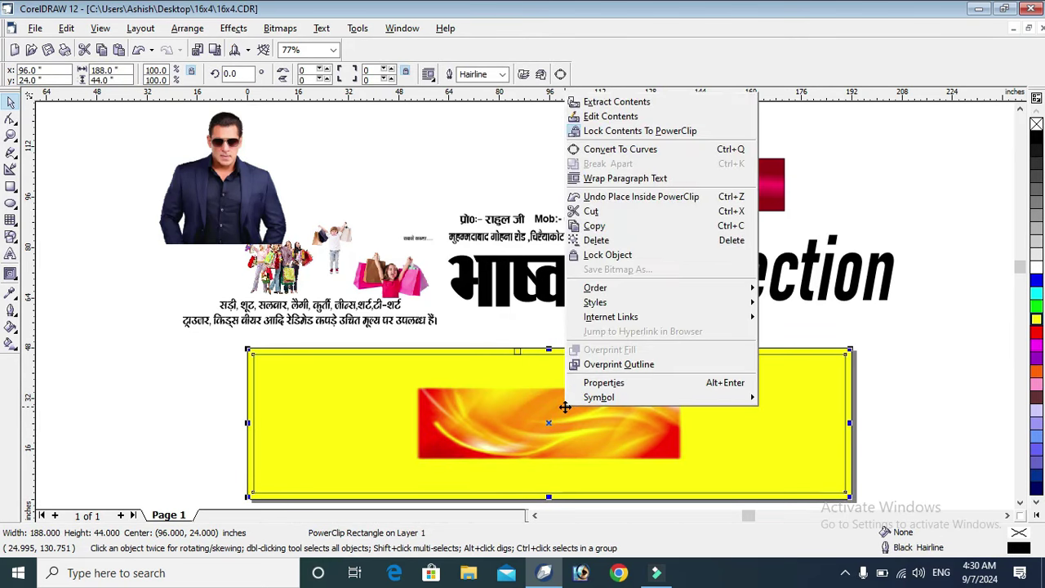
# - Stretch the PowerClipped flame bitmap to cover the inner rectangle, leaving a thin yellow edge
pyautogui.click(638, 125)
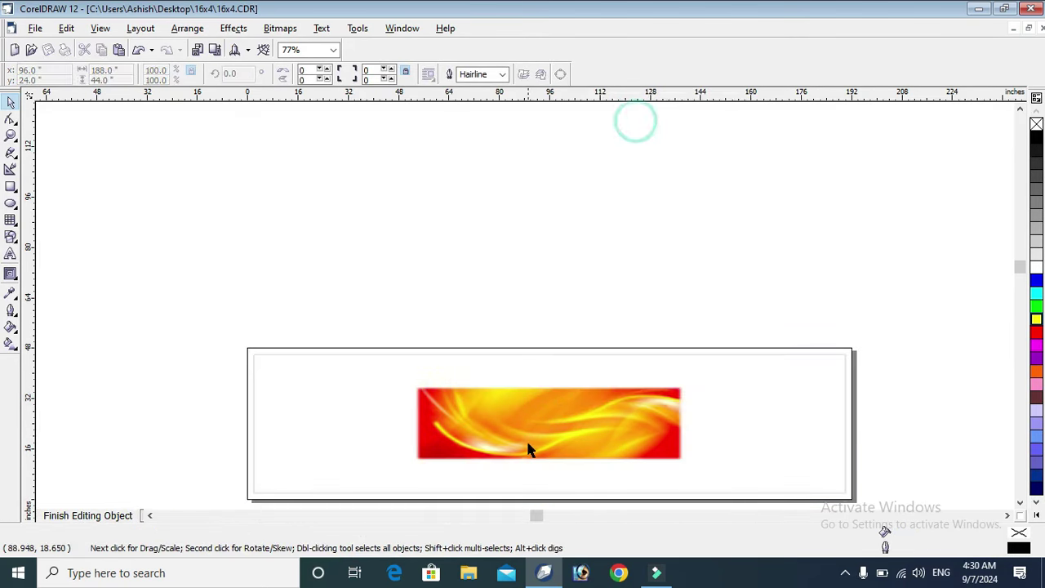
pyautogui.click(532, 434)
pyautogui.moveTo(579, 433); pyautogui.dragTo(417, 398)
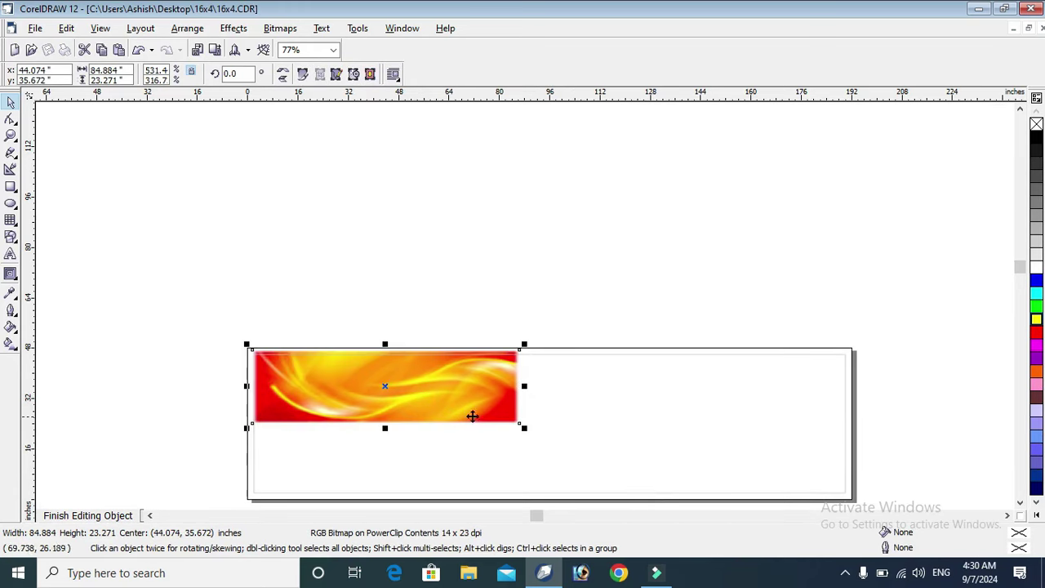
pyautogui.moveTo(522, 426)
pyautogui.mouseDown()
pyautogui.moveTo(720, 518)
pyautogui.moveTo(762, 485)
pyautogui.moveTo(785, 497)
pyautogui.mouseUp()
pyautogui.moveTo(785, 349); pyautogui.dragTo(861, 349)
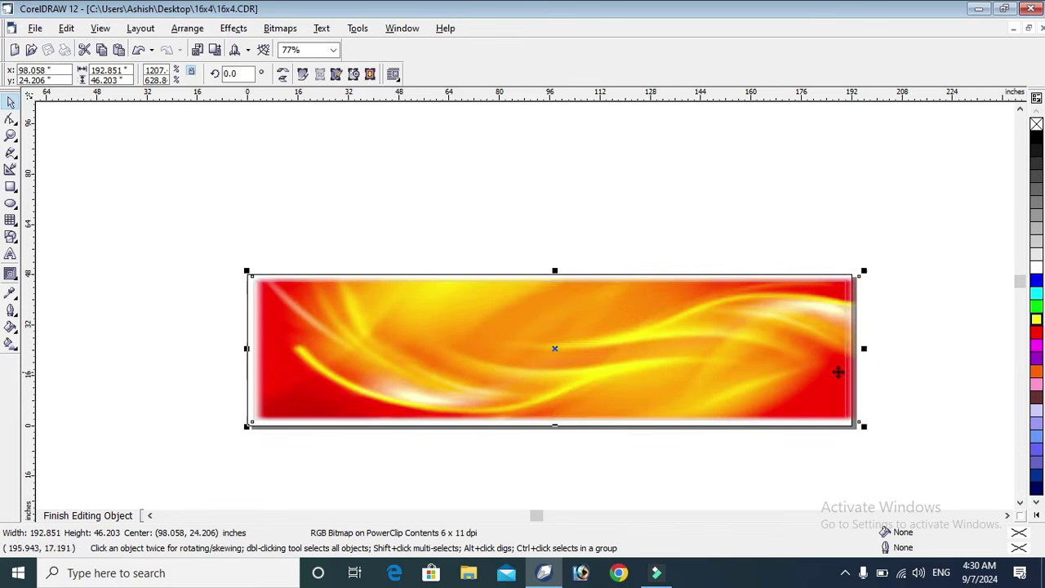
pyautogui.moveTo(248, 347); pyautogui.dragTo(238, 346)
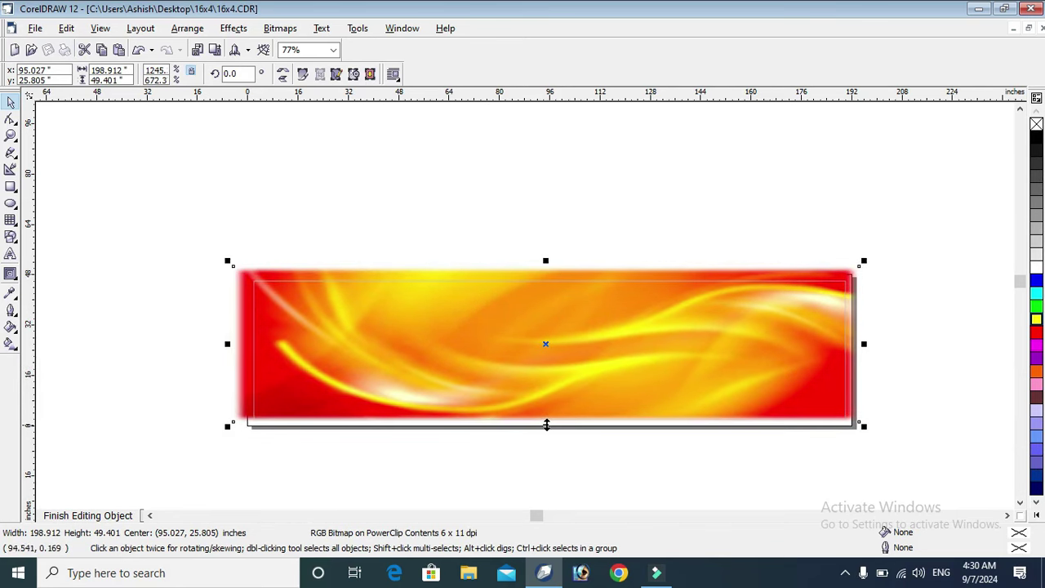
pyautogui.click(82, 516)
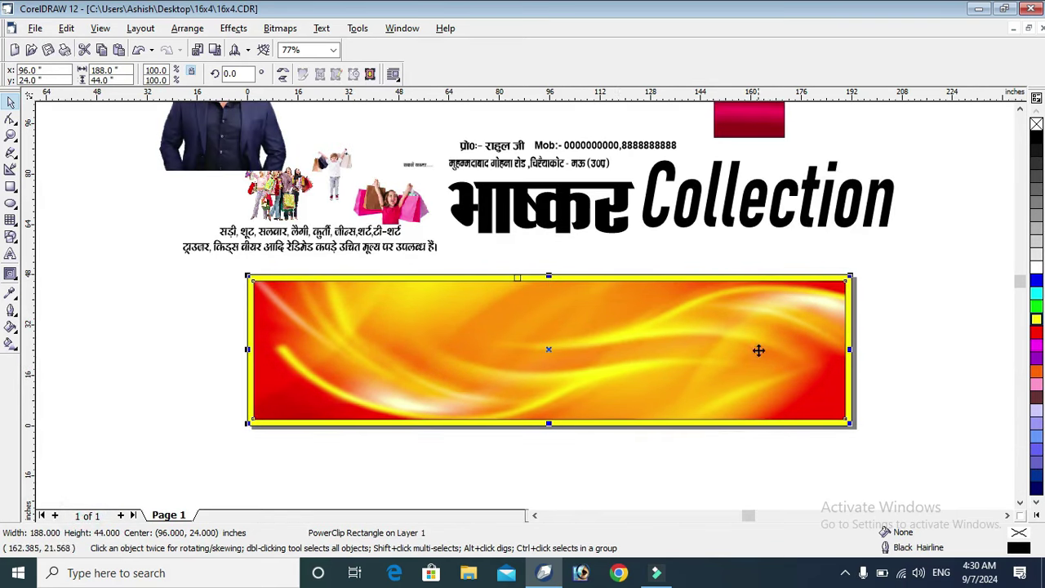
pyautogui.click(893, 268)
pyautogui.click(780, 298)
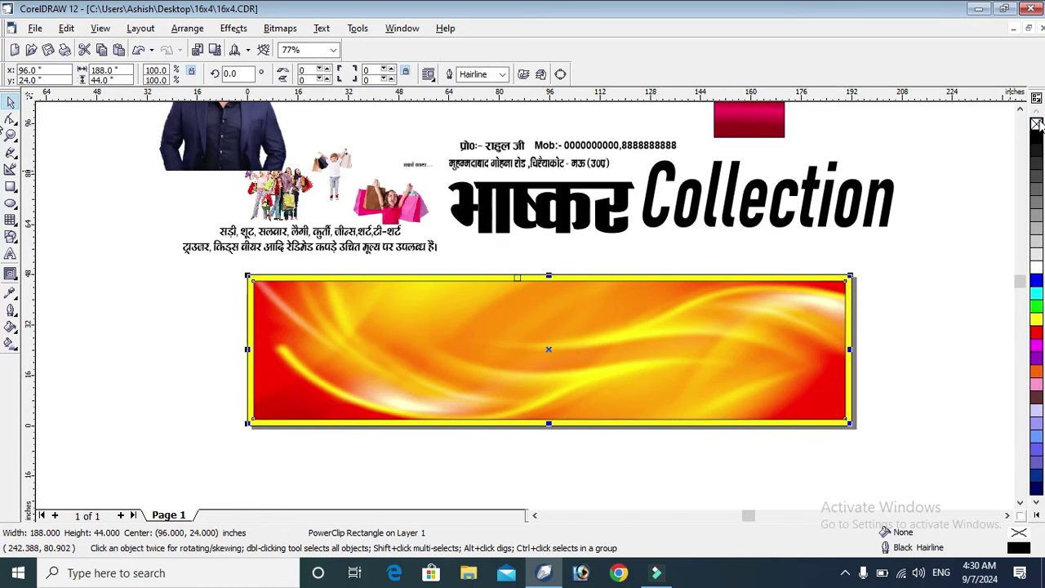
pyautogui.click(934, 232)
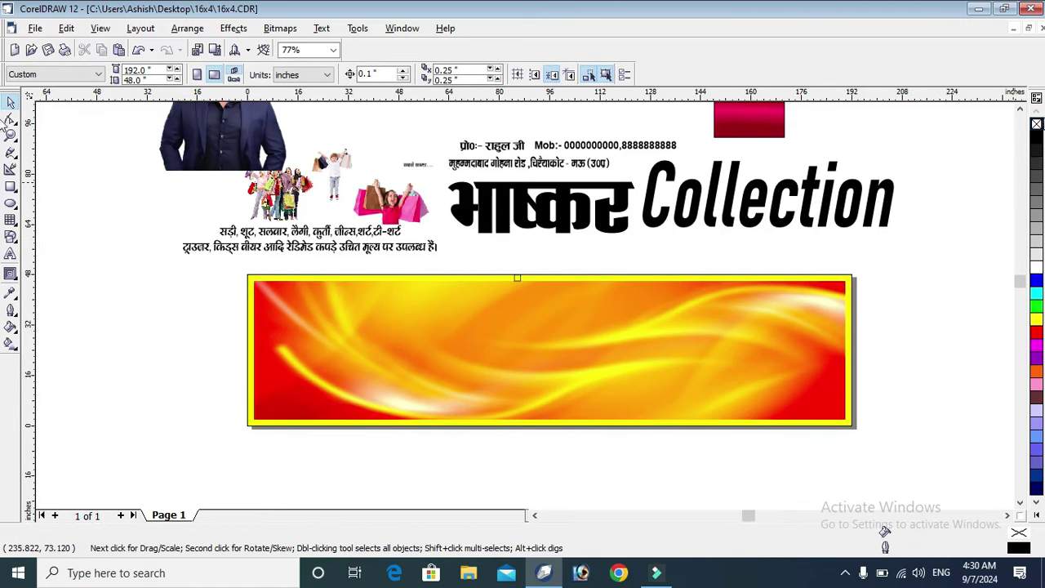
# - PowerClip the man's photo inside the flame banner
pyautogui.click(1020, 109)
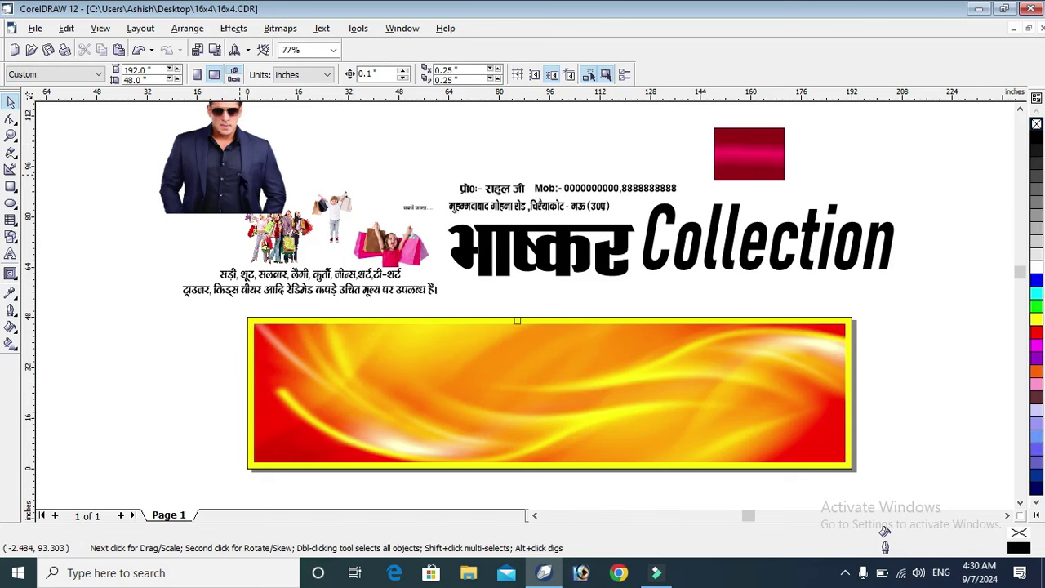
pyautogui.click(240, 174)
pyautogui.moveTo(245, 176); pyautogui.dragTo(200, 293)
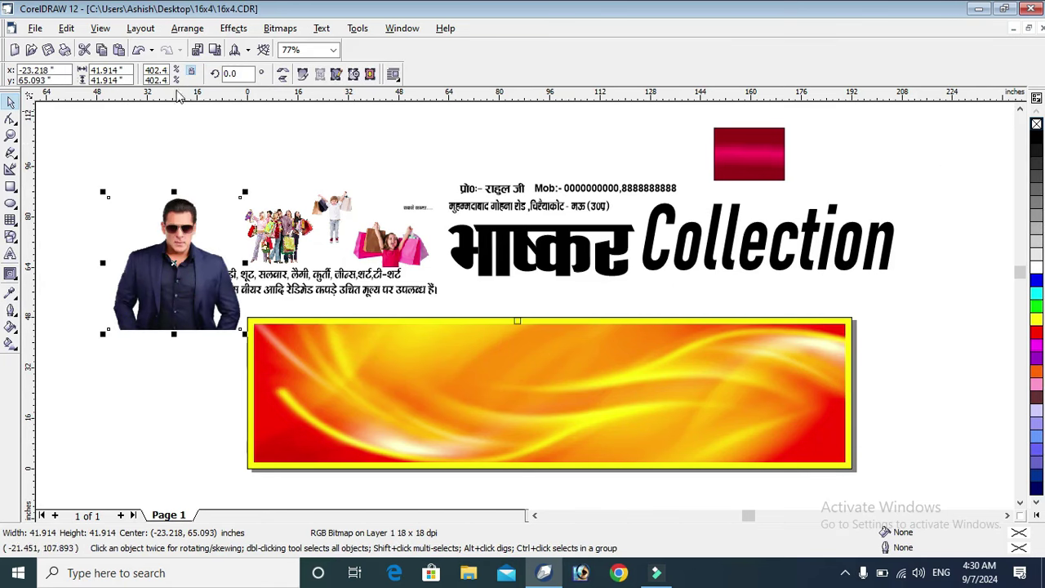
pyautogui.click(232, 29)
pyautogui.moveTo(252, 200)
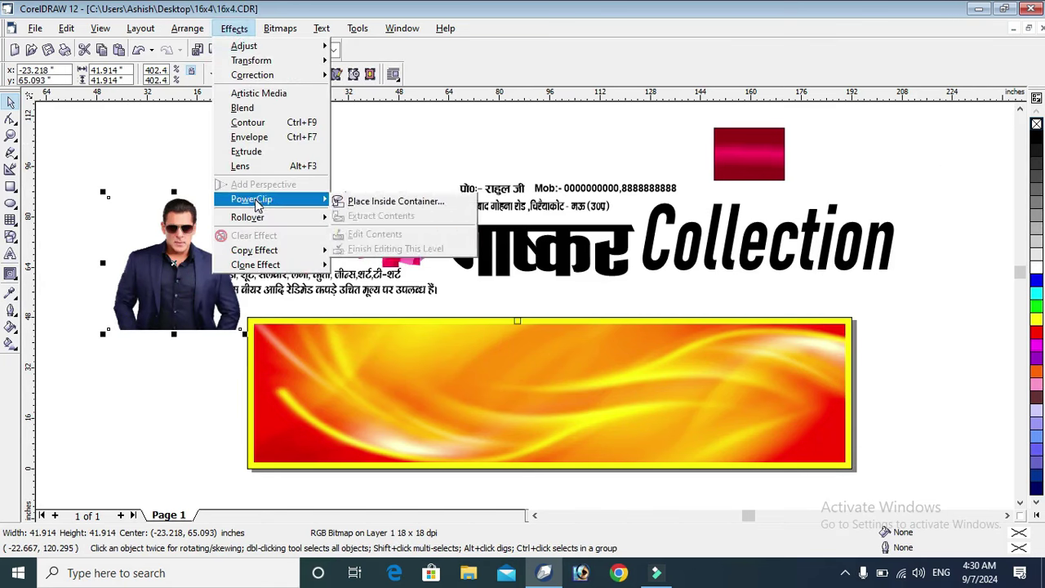
pyautogui.click(355, 204)
pyautogui.click(390, 346)
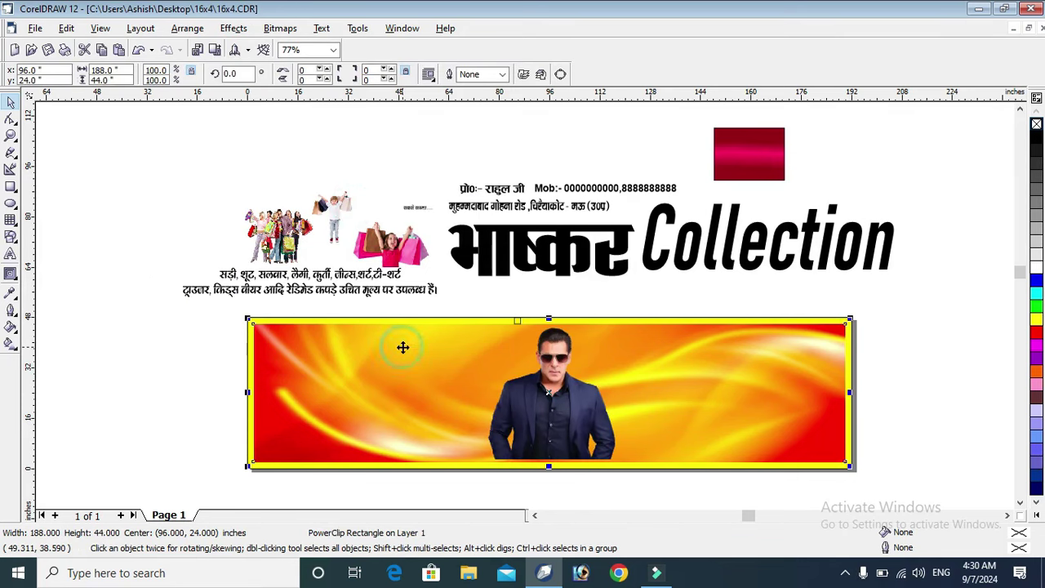
# - Edit the PowerClip contents to move the photo left and enlarge it slightly
pyautogui.rightClick(402, 348)
pyautogui.click(480, 56)
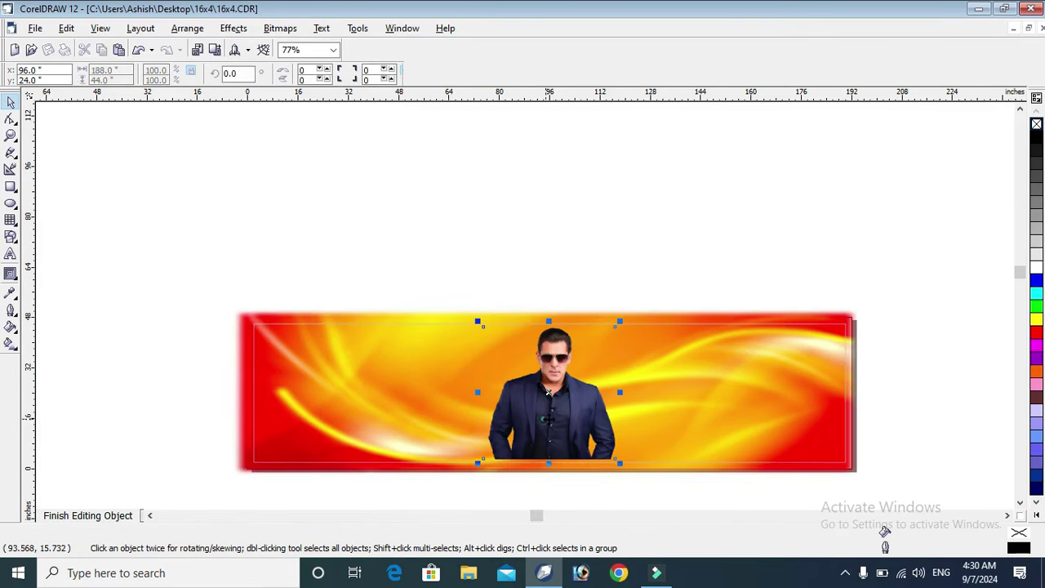
pyautogui.moveTo(574, 409); pyautogui.dragTo(338, 418)
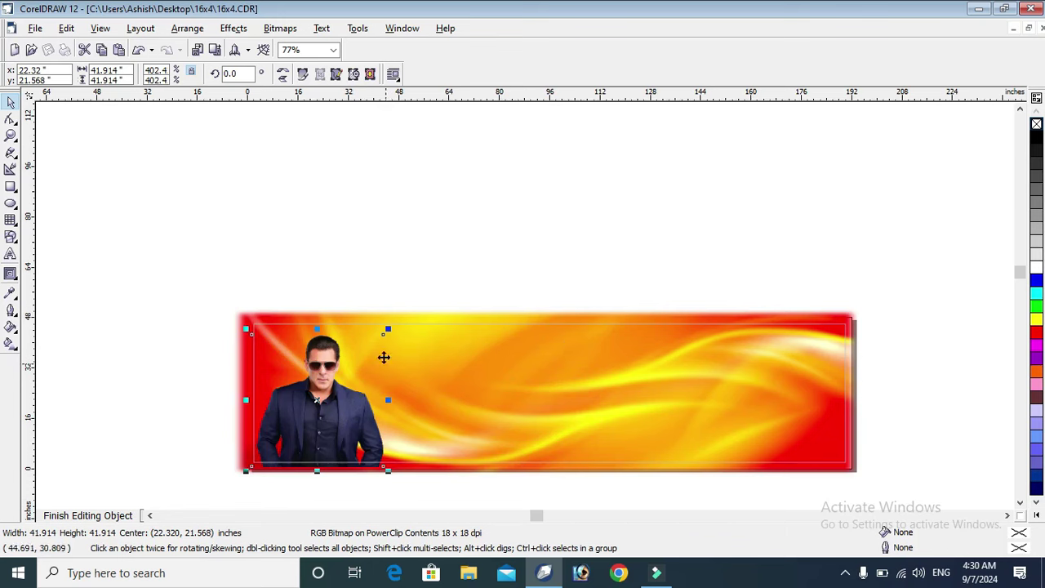
pyautogui.moveTo(387, 331); pyautogui.dragTo(392, 325)
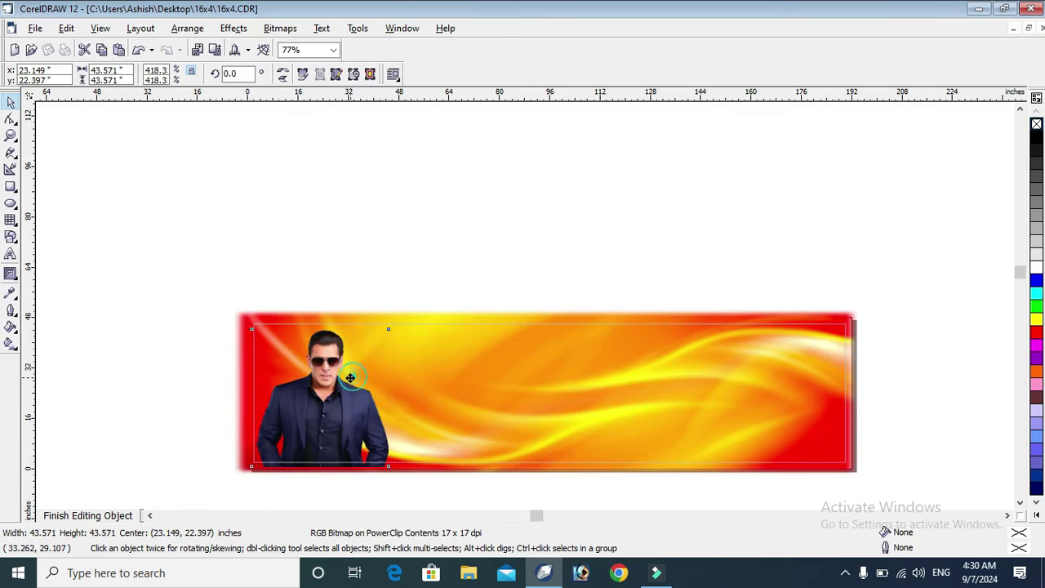
pyautogui.moveTo(350, 378); pyautogui.dragTo(344, 381)
# - Place the Hindi heading and 'Collection' side by side on the banner, right of the photo
pyautogui.click(88, 515)
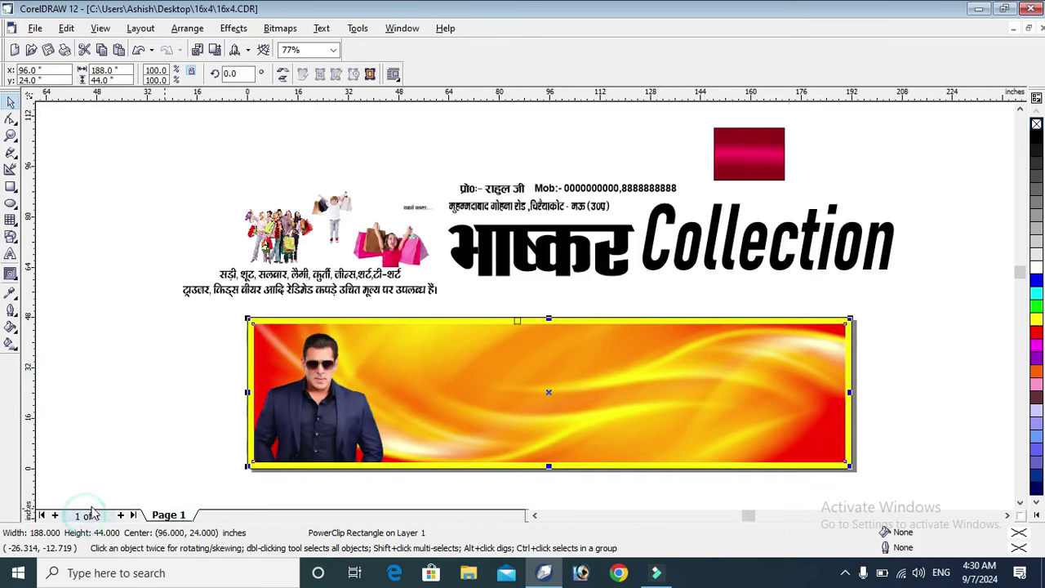
pyautogui.scroll(-1, 220, 275)
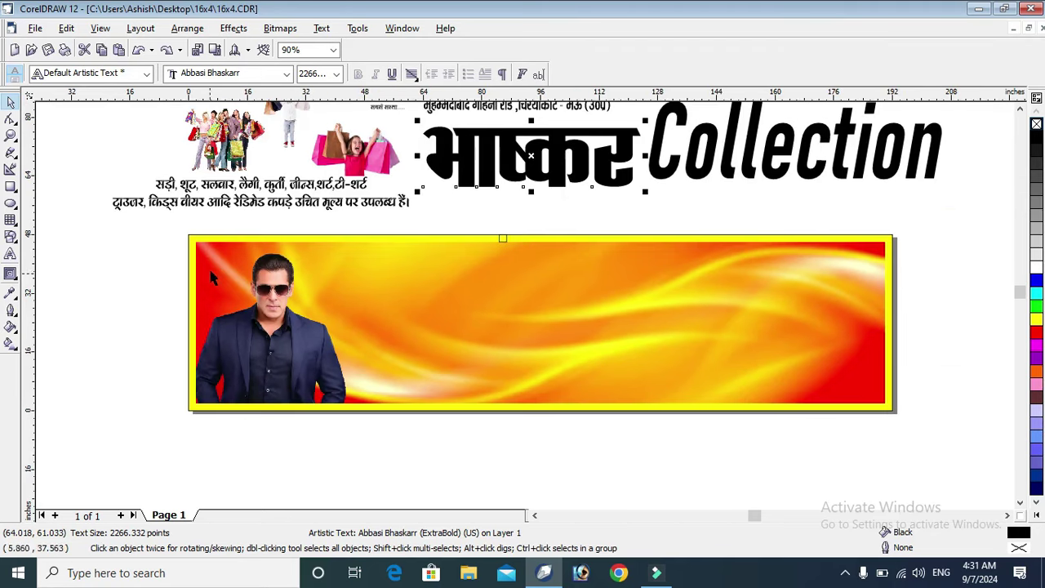
pyautogui.scroll(2, 1013, 123)
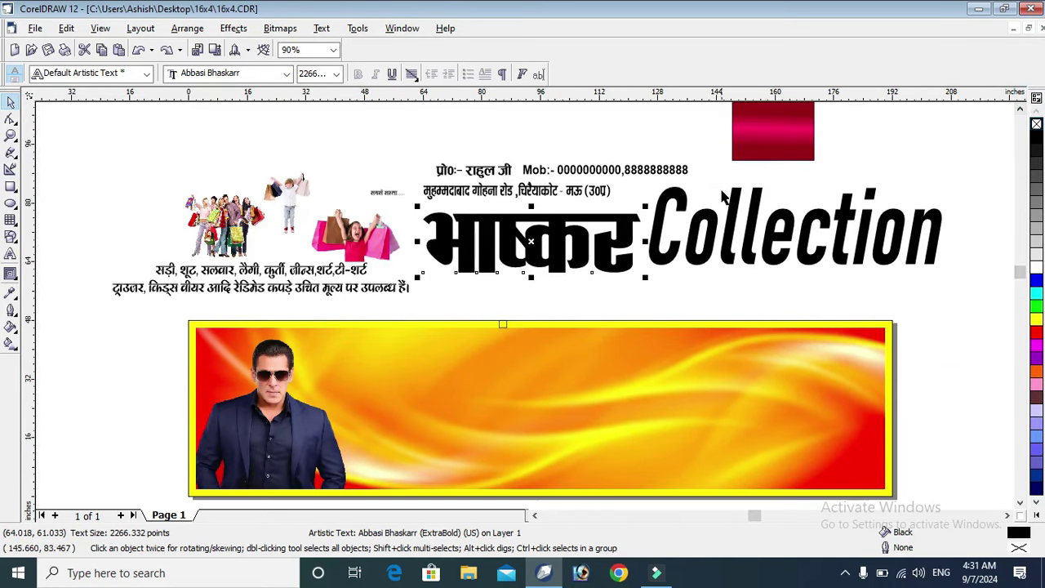
pyautogui.click(783, 130)
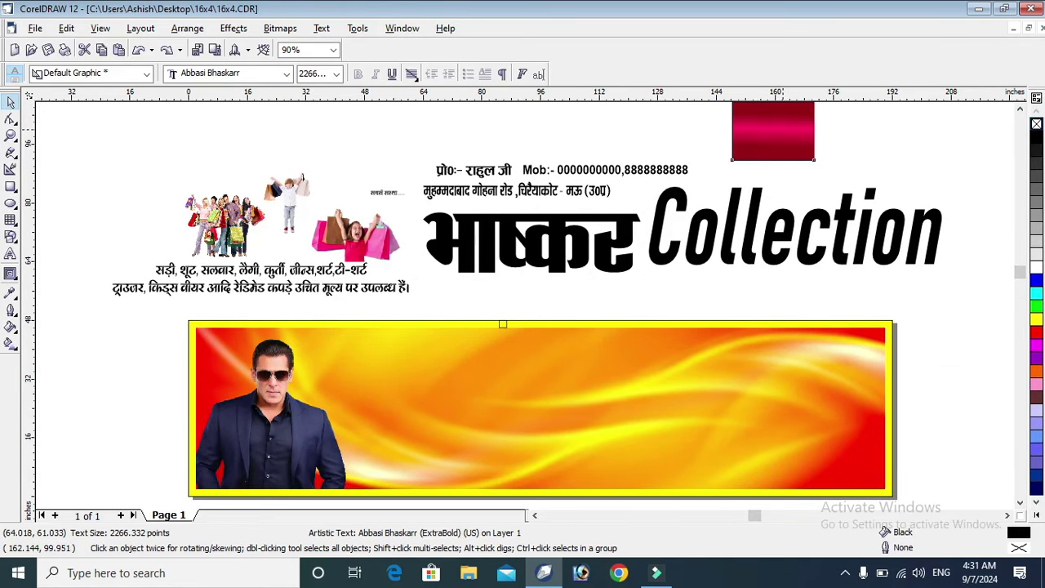
pyautogui.moveTo(510, 237)
pyautogui.mouseDown()
pyautogui.moveTo(429, 381)
pyautogui.moveTo(423, 372)
pyautogui.mouseUp()
pyautogui.moveTo(763, 218); pyautogui.dragTo(665, 359)
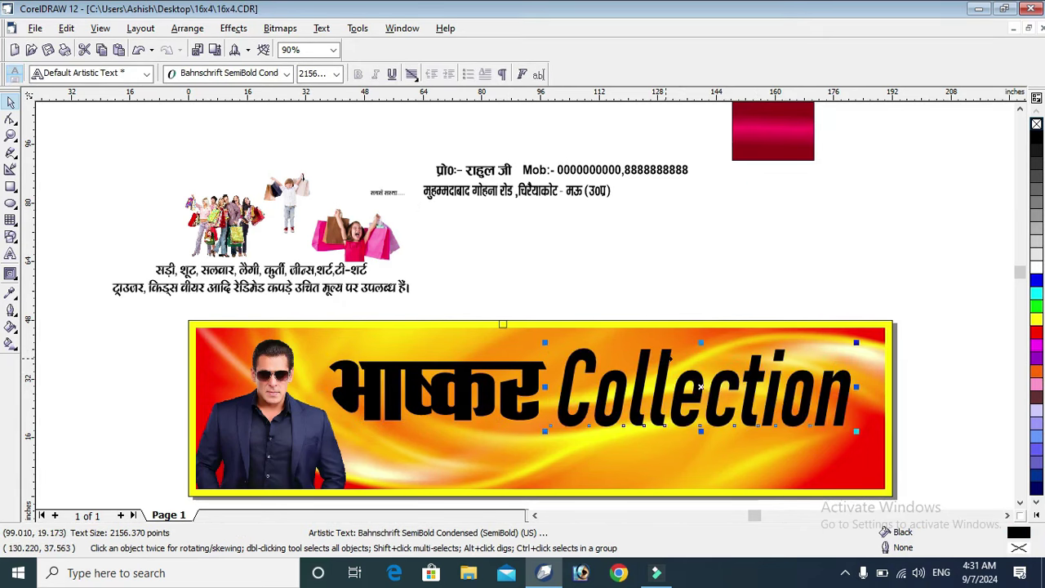
pyautogui.moveTo(665, 359); pyautogui.dragTo(678, 378)
pyautogui.click(841, 239)
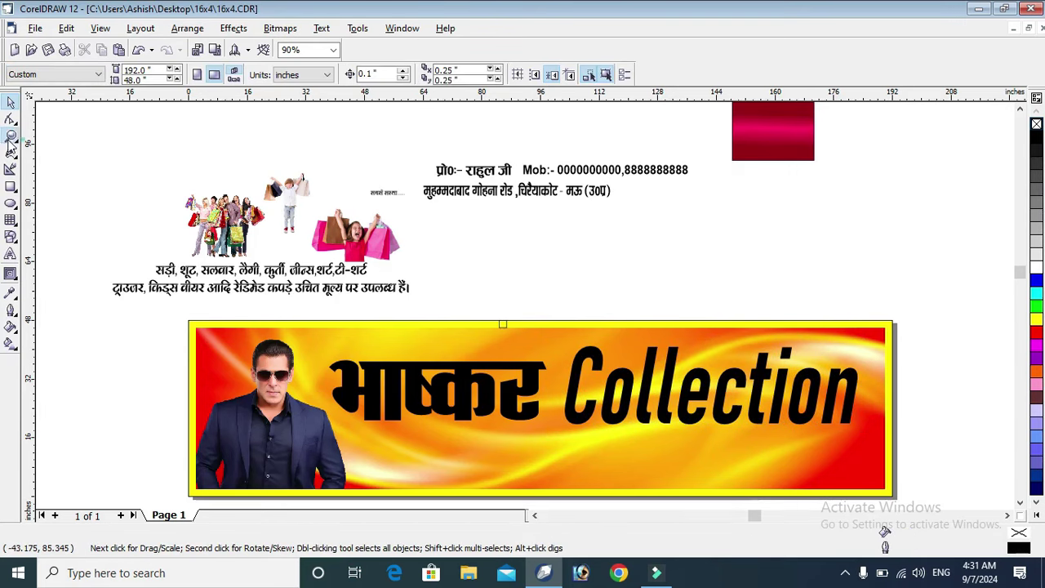
pyautogui.press('z')
pyautogui.scroll(-1, 914, 474)
pyautogui.scroll(1, 936, 462)
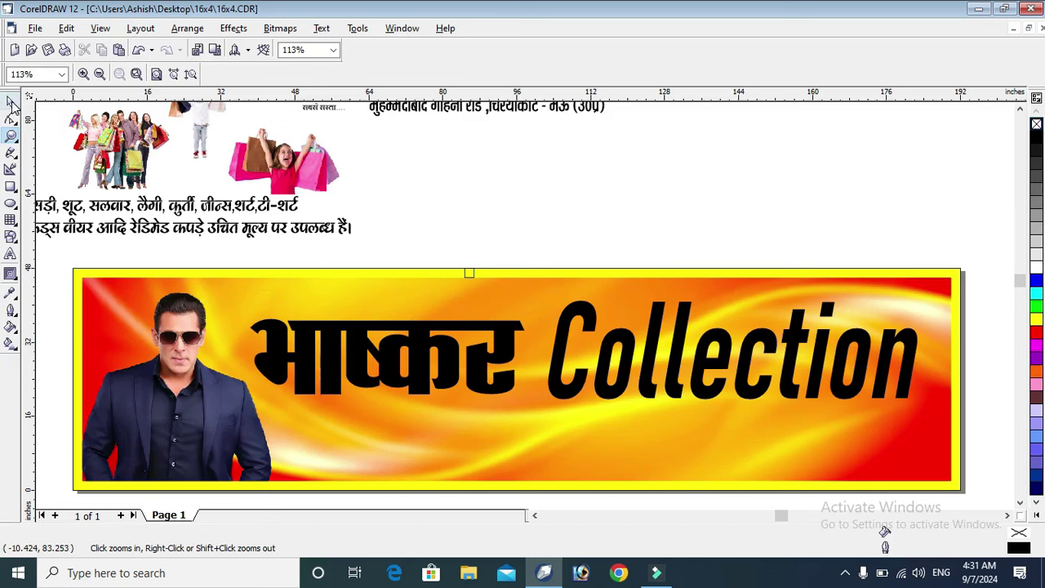
# - Move the two product lines to the banner's bottom and the address line under the heading
pyautogui.click(12, 102)
pyautogui.click(225, 211)
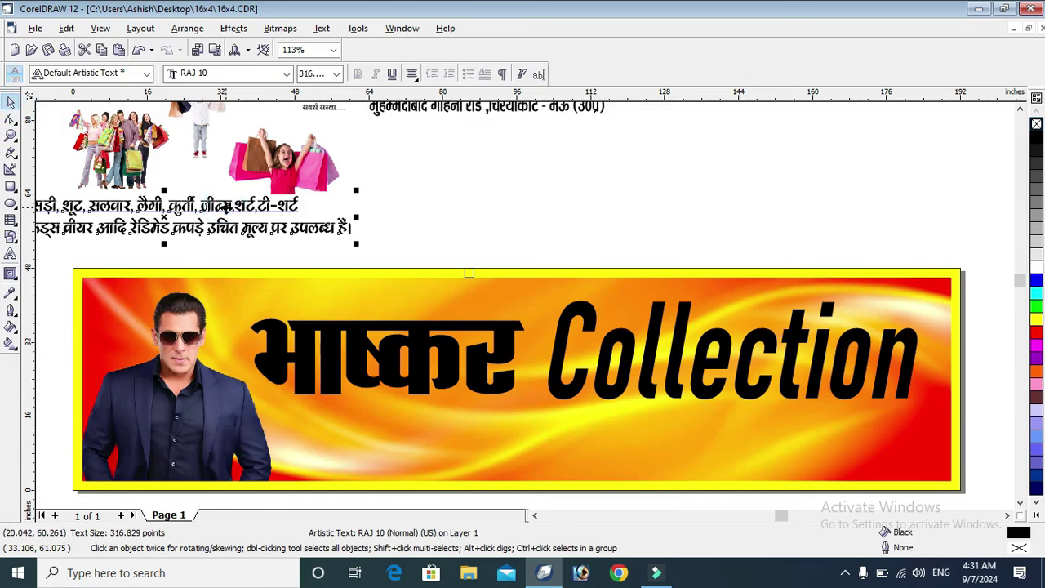
pyautogui.moveTo(226, 208); pyautogui.dragTo(322, 350)
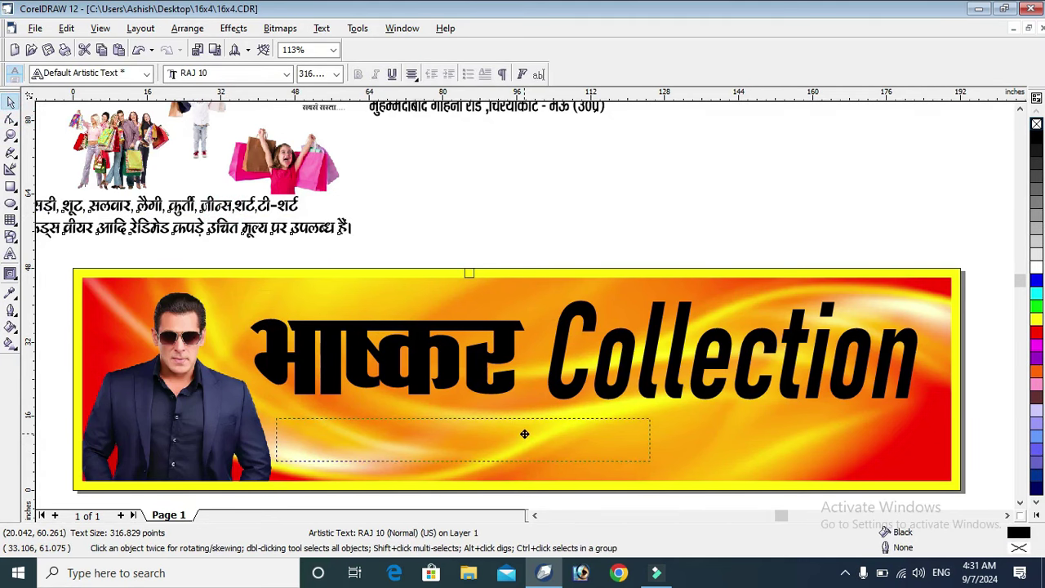
pyautogui.moveTo(525, 434); pyautogui.dragTo(524, 434)
pyautogui.click(526, 449)
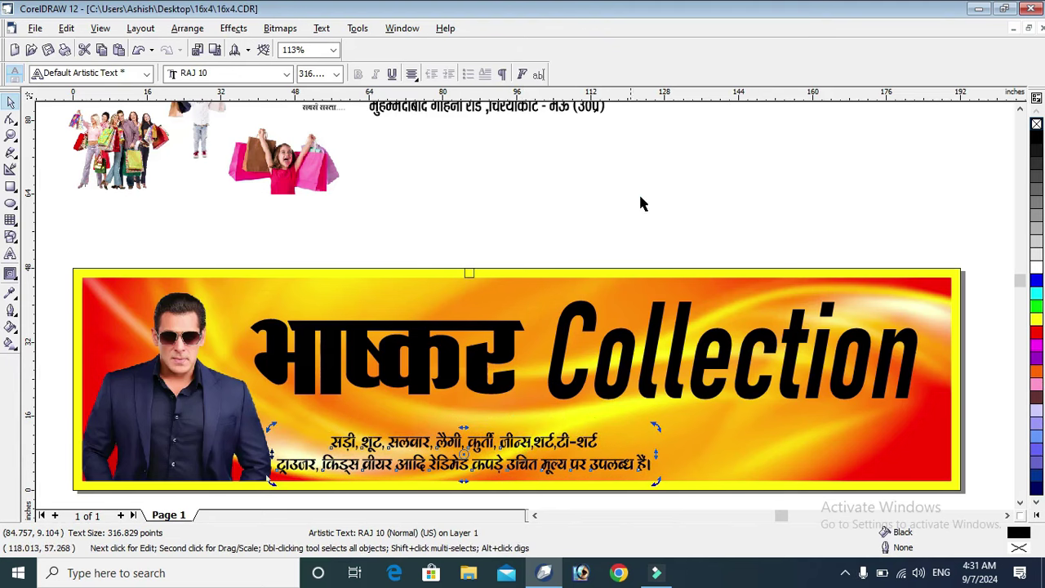
pyautogui.click(673, 165)
pyautogui.scroll(1, 690, 180)
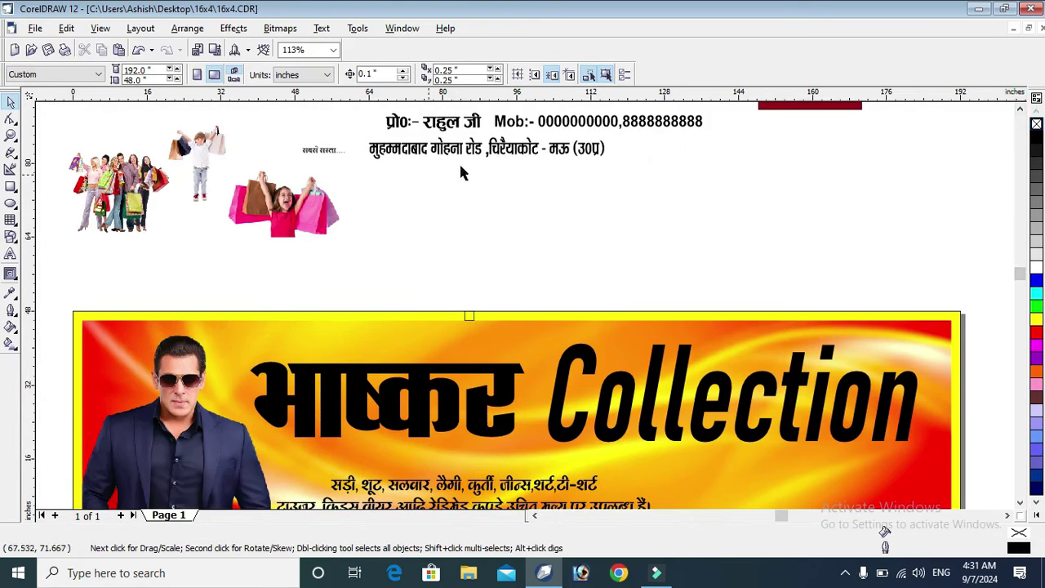
pyautogui.moveTo(473, 151); pyautogui.dragTo(525, 440)
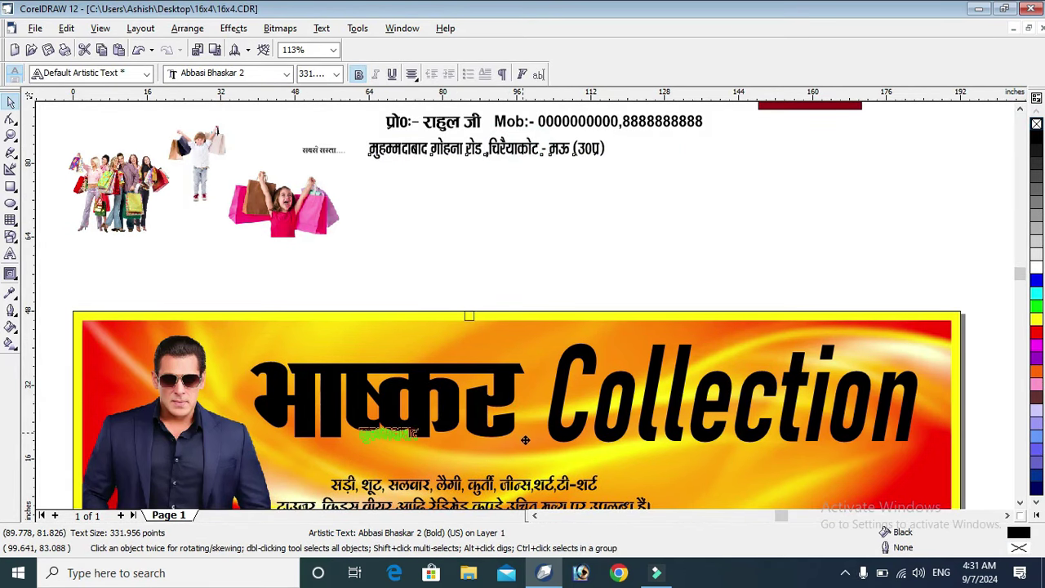
pyautogui.moveTo(528, 451); pyautogui.dragTo(528, 452)
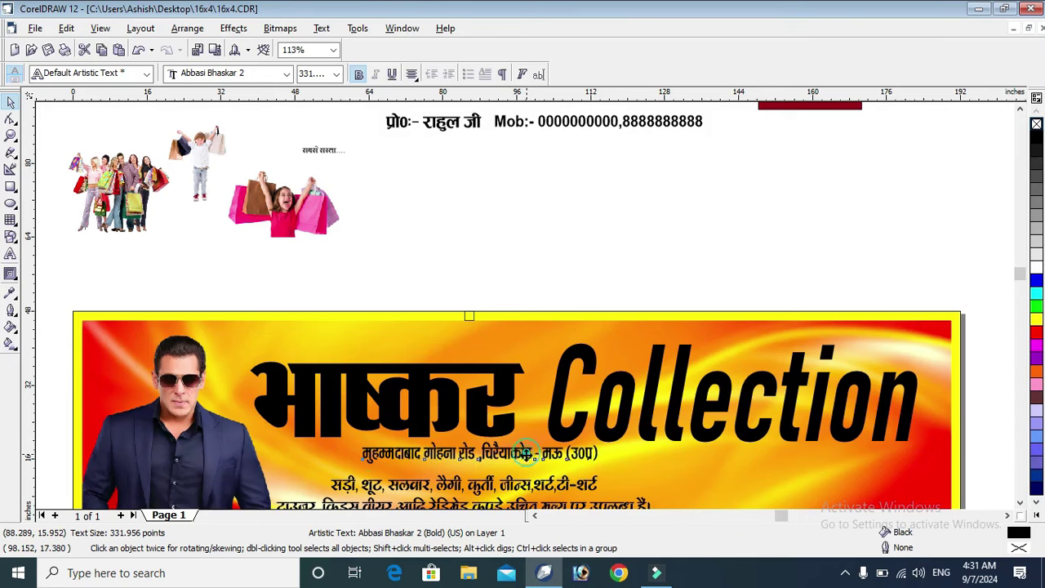
pyautogui.scroll(-1, 326, 253)
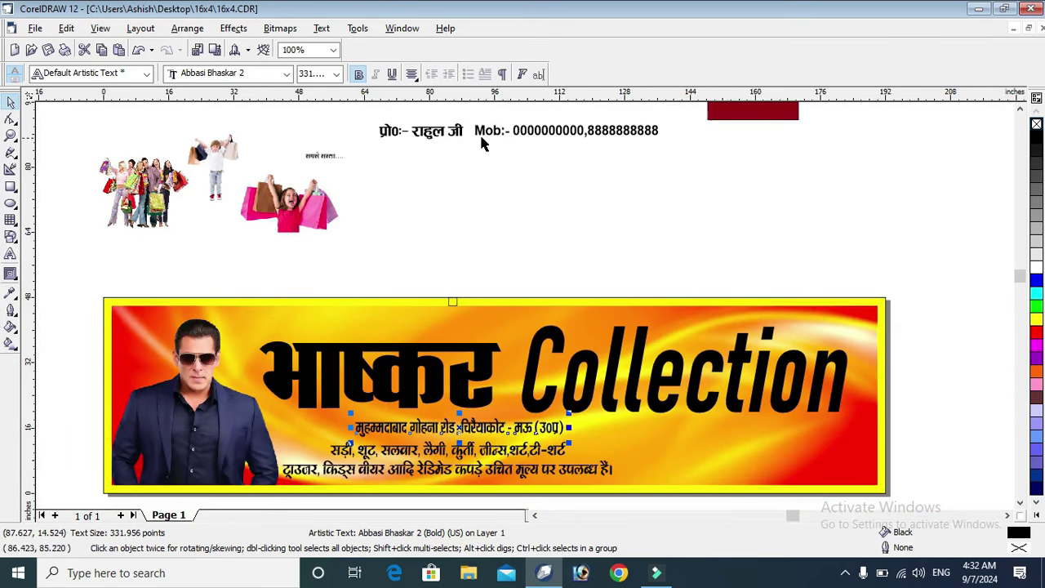
# - Move the proprietor-and-phone contact line to the banner's top-left edge
pyautogui.click(518, 133)
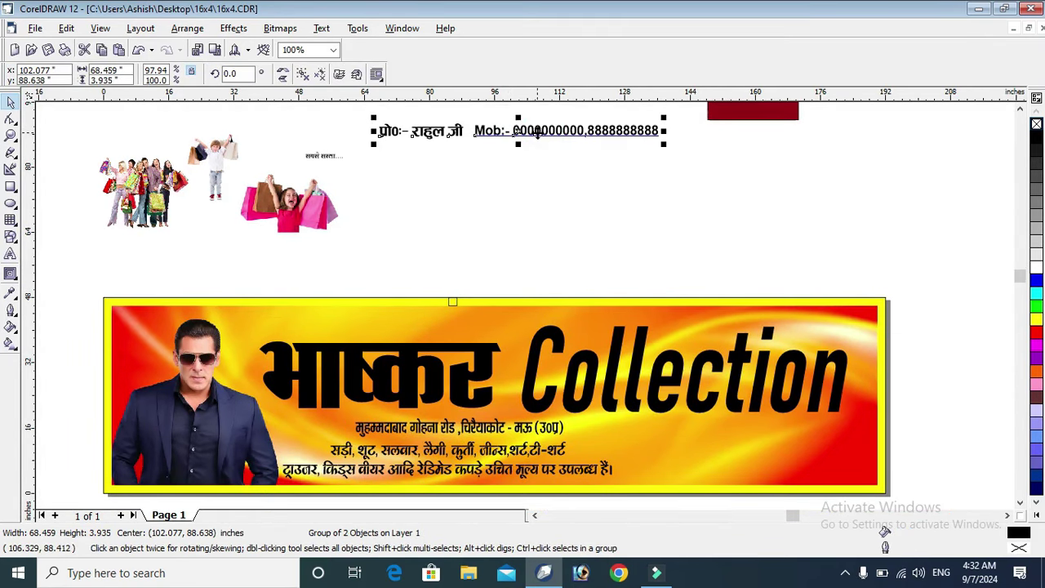
pyautogui.moveTo(536, 133); pyautogui.dragTo(422, 314)
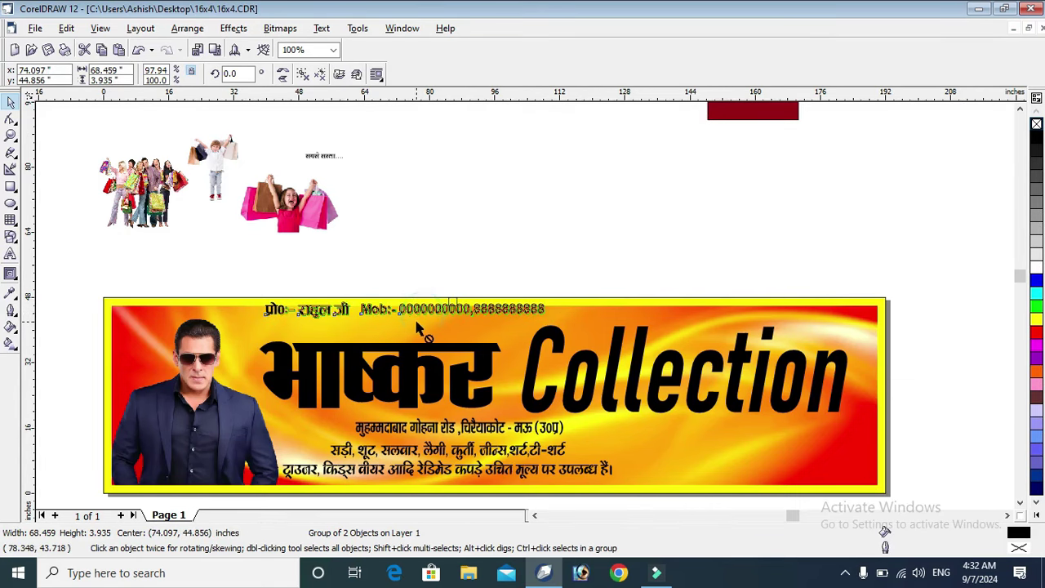
pyautogui.moveTo(422, 314); pyautogui.dragTo(389, 321)
pyautogui.press('z')
pyautogui.moveTo(97, 268); pyautogui.dragTo(529, 480)
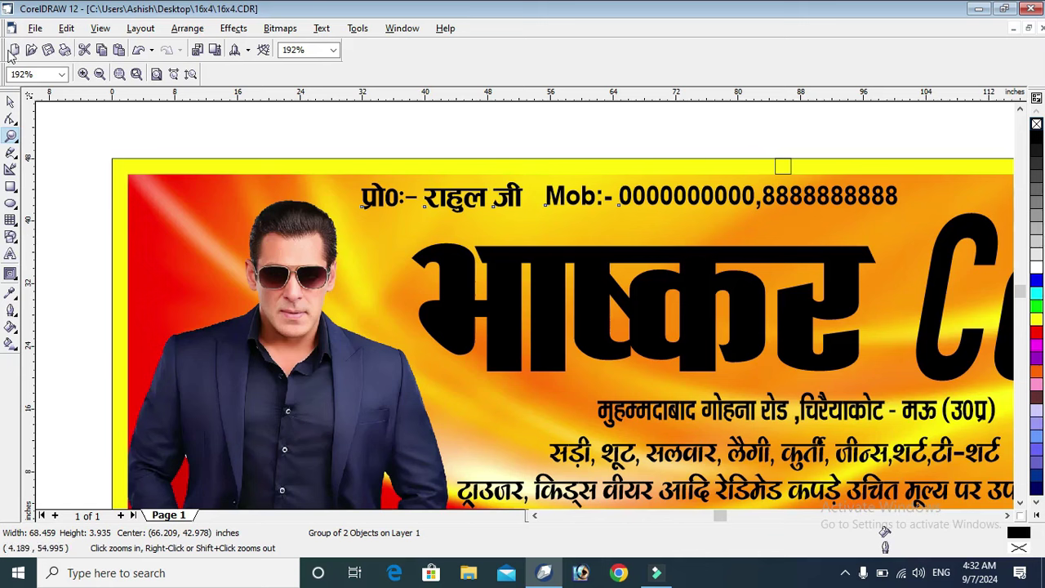
pyautogui.click(9, 104)
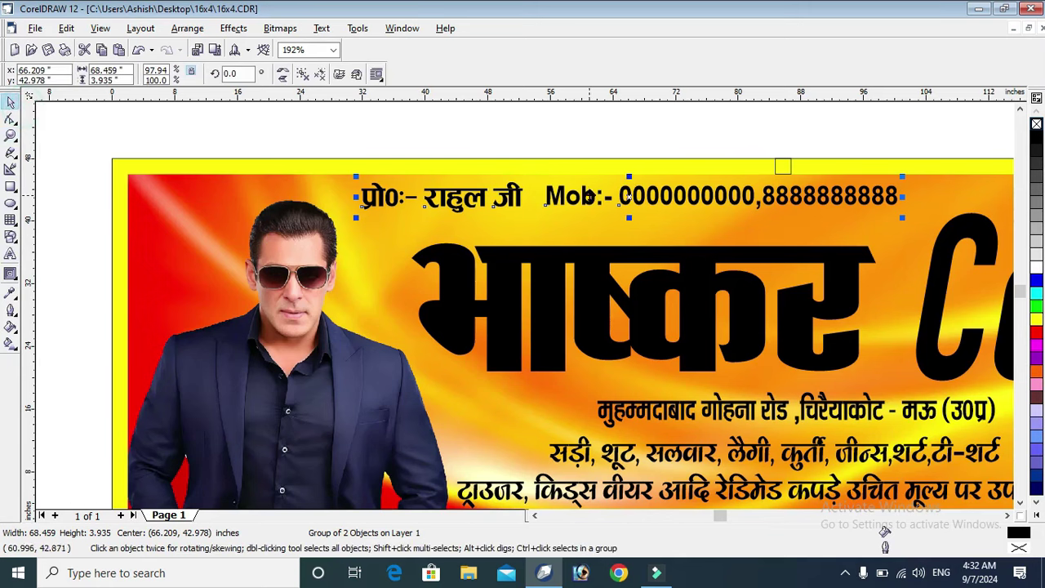
pyautogui.moveTo(589, 196); pyautogui.dragTo(362, 192)
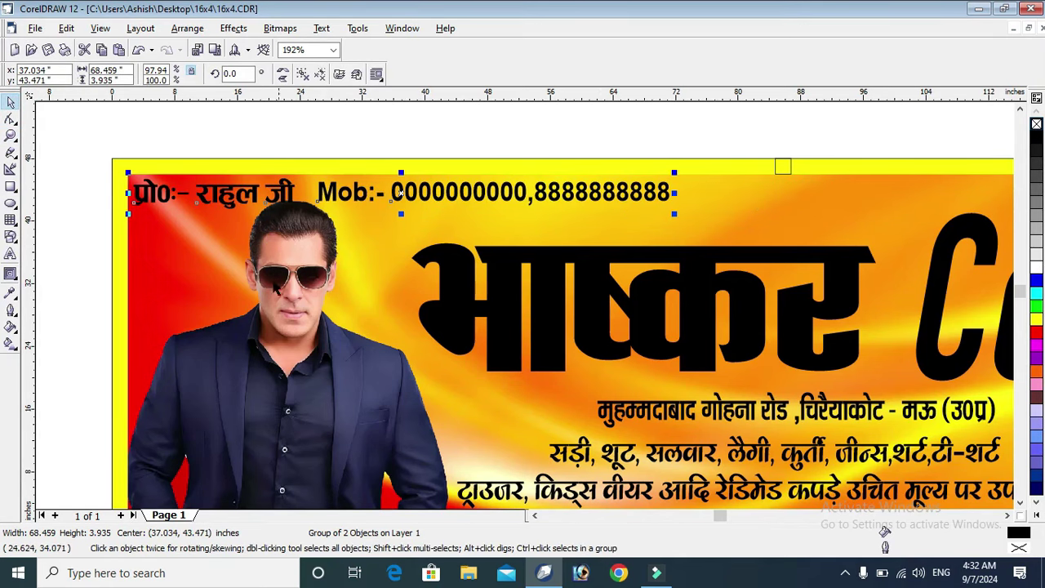
# - Open and finish the banner's PowerClip contents, then reselect the contact line group
pyautogui.rightClick(276, 286)
pyautogui.click(319, 268)
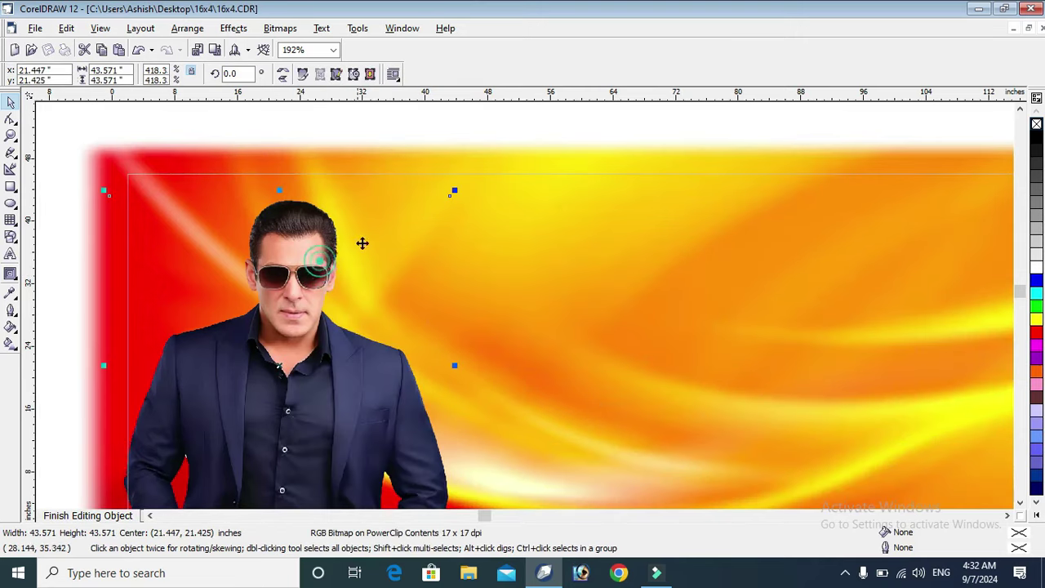
pyautogui.click(67, 513)
pyautogui.click(298, 129)
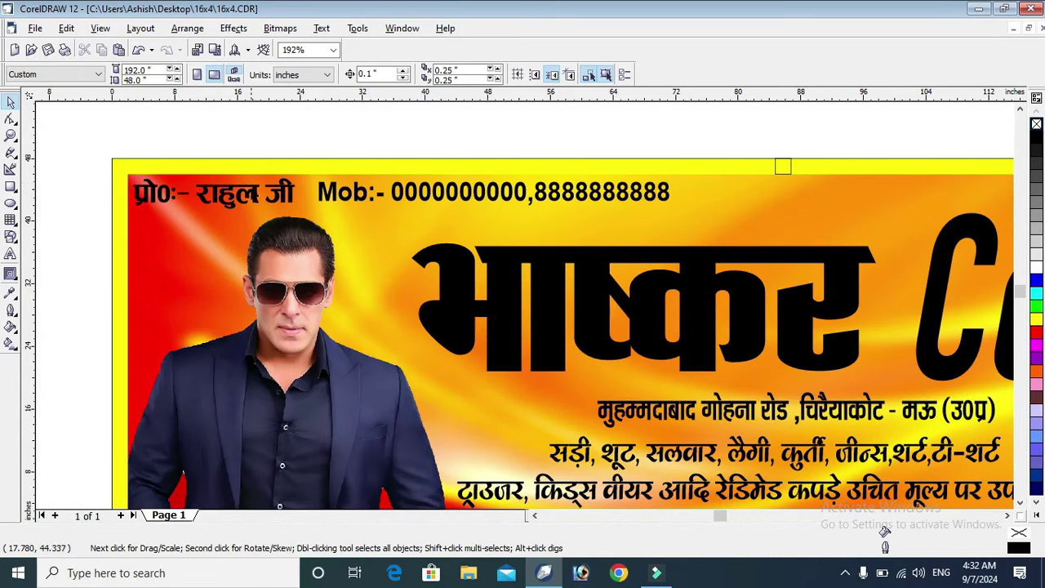
pyautogui.click(250, 192)
pyautogui.scroll(-1, 438, 128)
pyautogui.scroll(-2, 439, 127)
# - Move the shopping pictures and slogan text below the banner's right end
pyautogui.moveTo(82, 118); pyautogui.dragTo(418, 249)
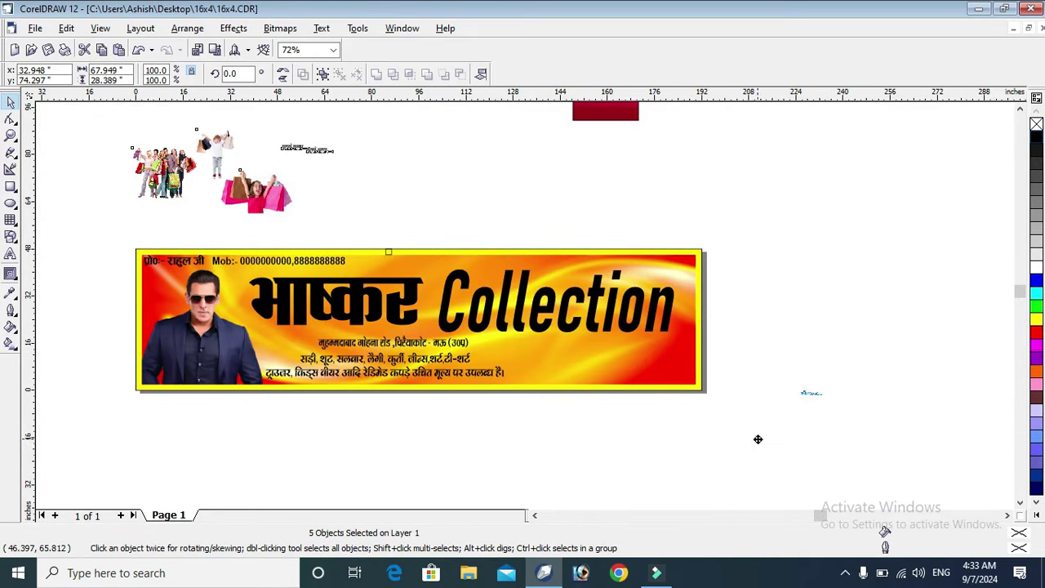
pyautogui.moveTo(274, 196); pyautogui.dragTo(754, 447)
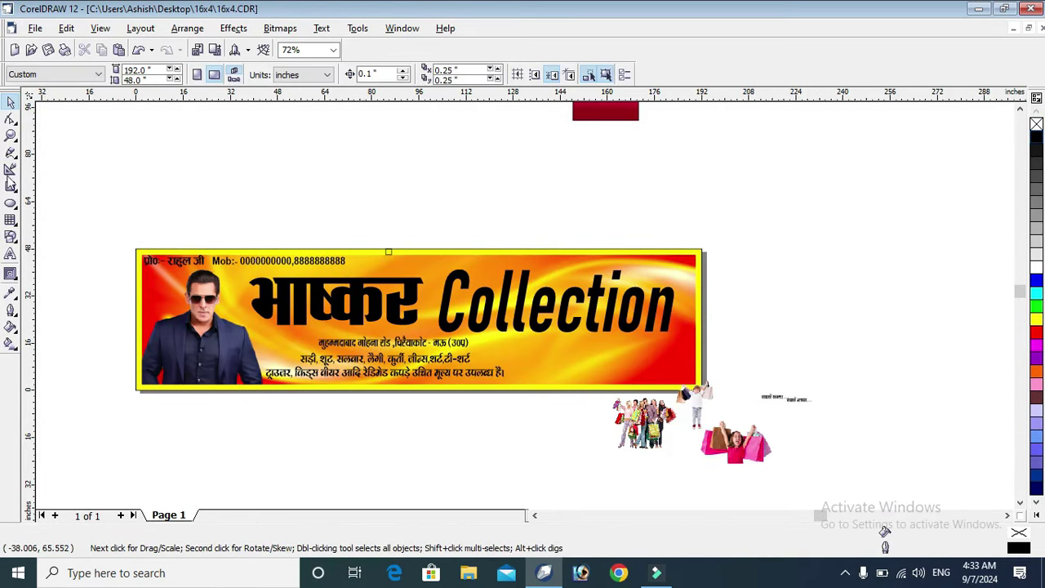
pyautogui.click(11, 136)
pyautogui.moveTo(539, 362); pyautogui.dragTo(863, 471)
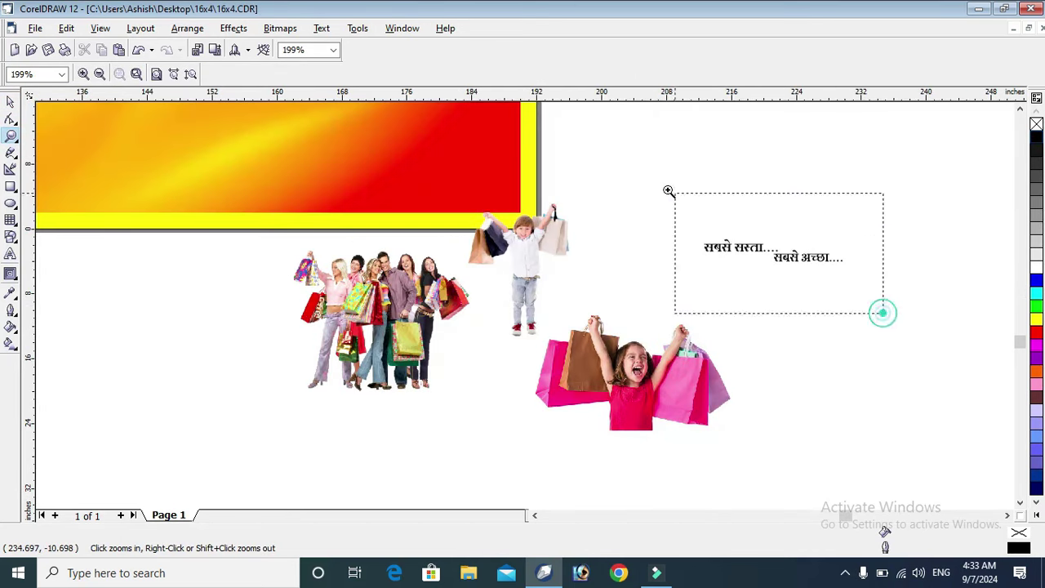
pyautogui.moveTo(672, 192); pyautogui.dragTo(882, 311)
pyautogui.scroll(-4, 688, 308)
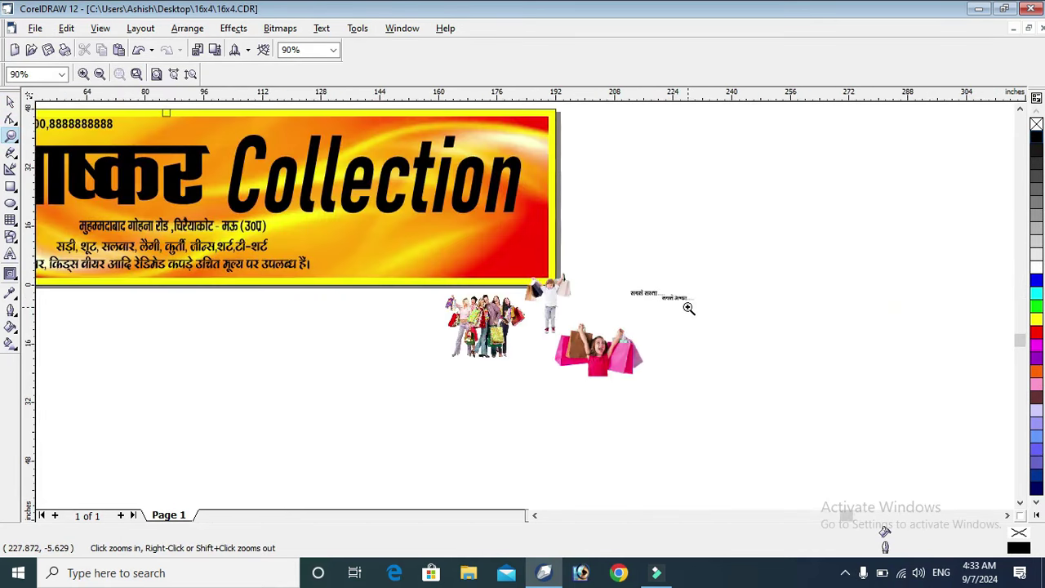
pyautogui.moveTo(671, 159); pyautogui.dragTo(162, 364)
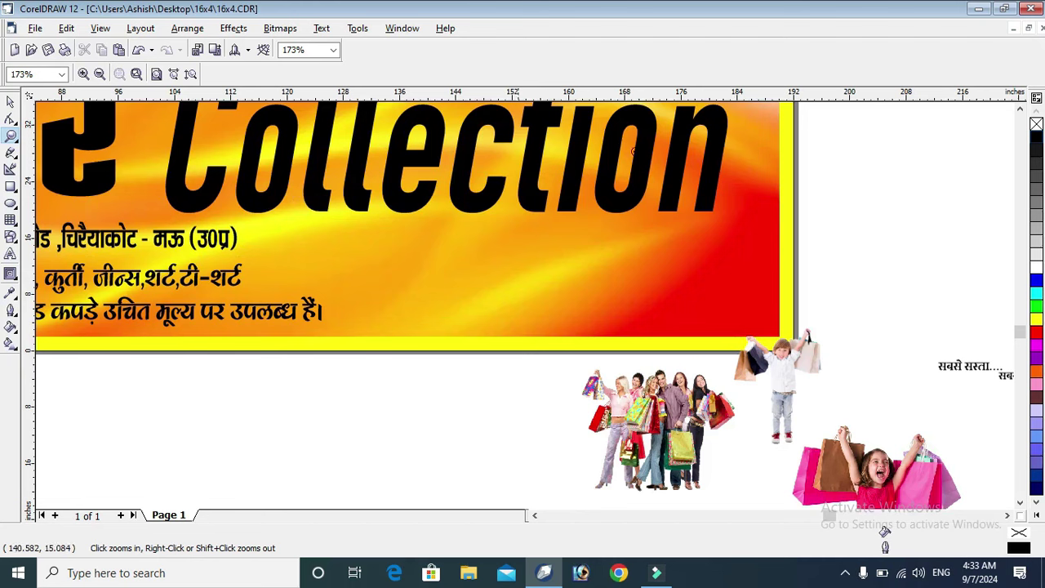
# - Place the group, girl and boy shopping photos along the banner's lower right
pyautogui.click(10, 102)
pyautogui.click(691, 436)
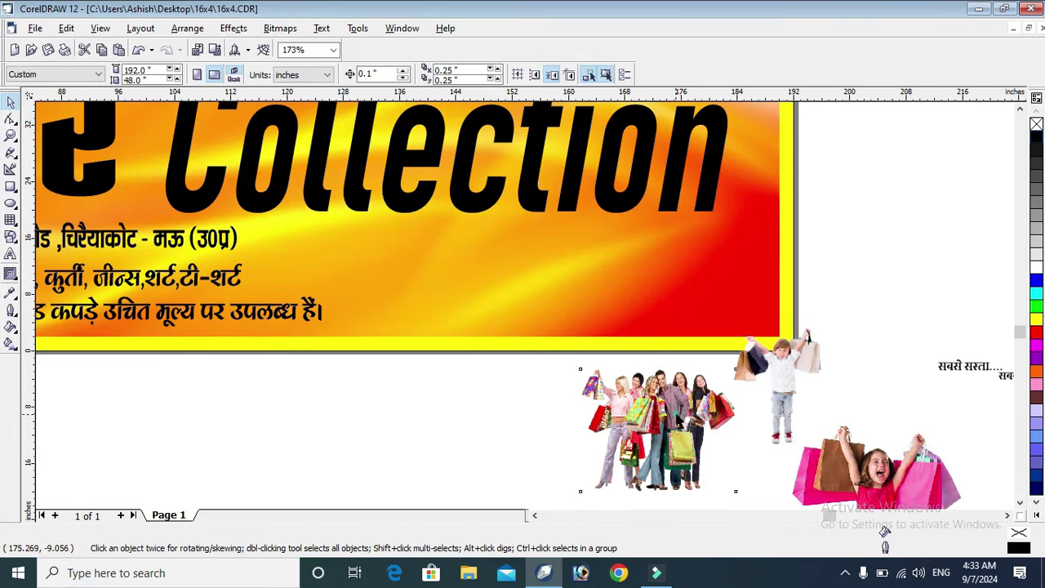
pyautogui.moveTo(691, 435)
pyautogui.mouseDown()
pyautogui.moveTo(691, 347)
pyautogui.moveTo(731, 278)
pyautogui.mouseUp()
pyautogui.moveTo(886, 436); pyautogui.dragTo(570, 292)
pyautogui.moveTo(787, 380); pyautogui.dragTo(409, 265)
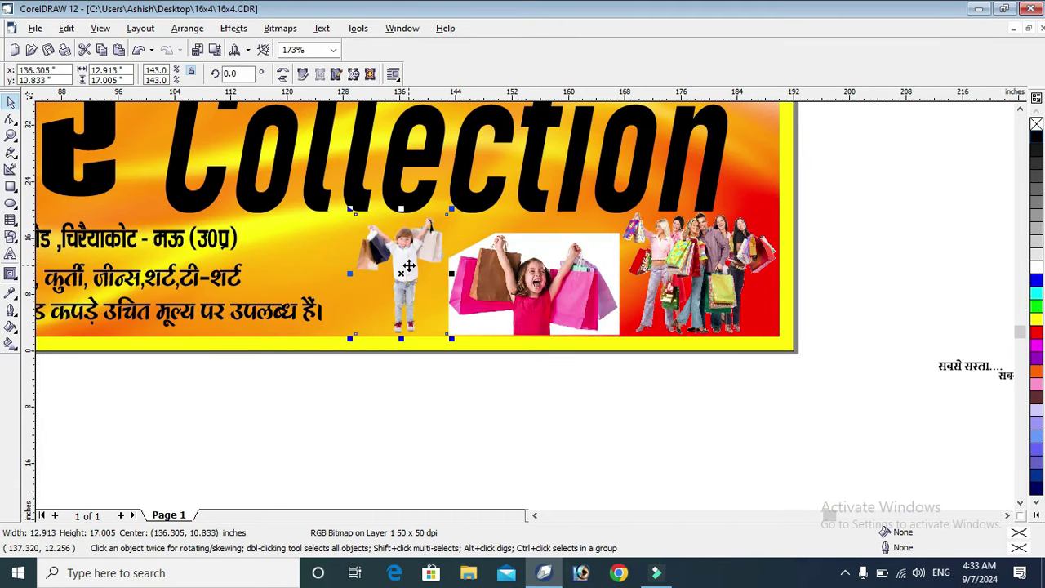
pyautogui.click(728, 391)
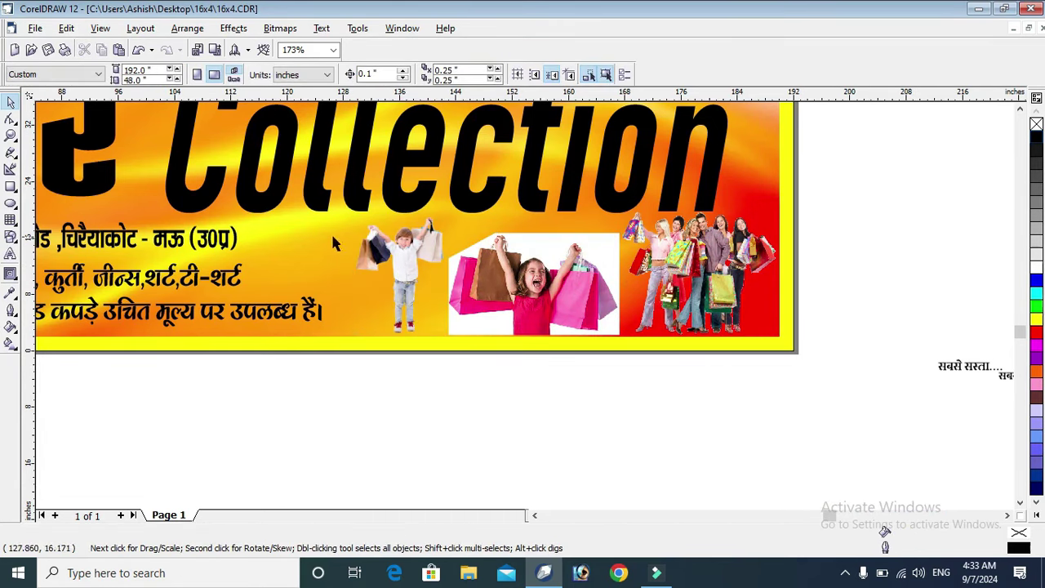
# - Draw a square over the banner's lower right inside its PowerClip contents
pyautogui.rightClick(735, 159)
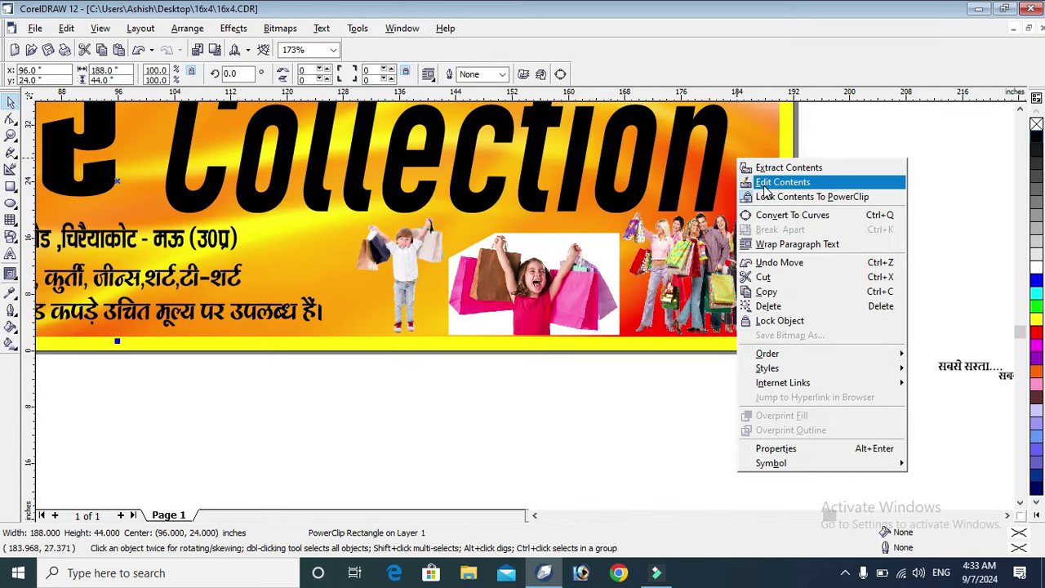
pyautogui.click(765, 183)
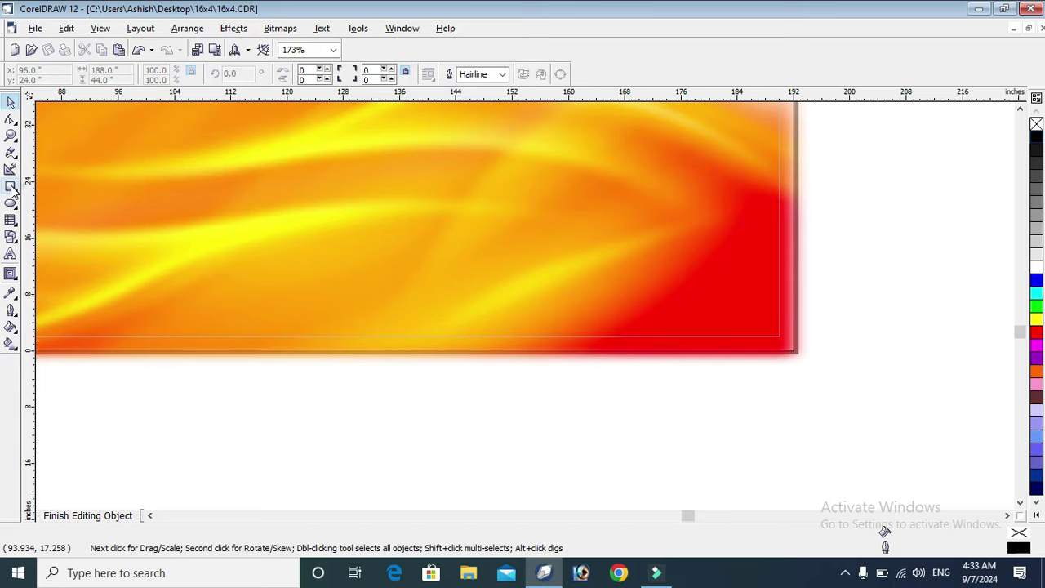
pyautogui.click(11, 188)
pyautogui.moveTo(390, 205); pyautogui.dragTo(632, 345)
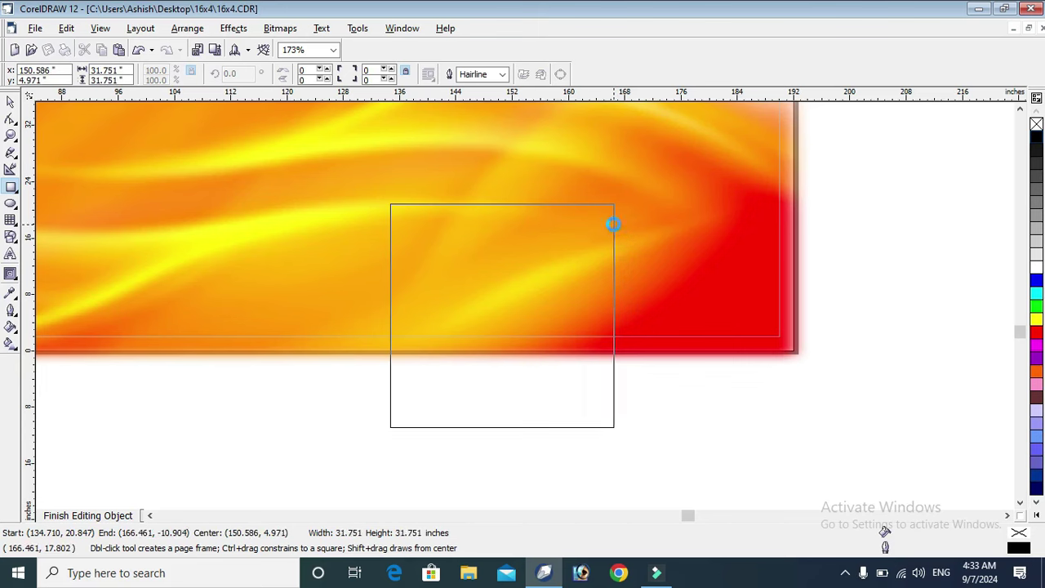
pyautogui.moveTo(632, 346); pyautogui.dragTo(614, 222)
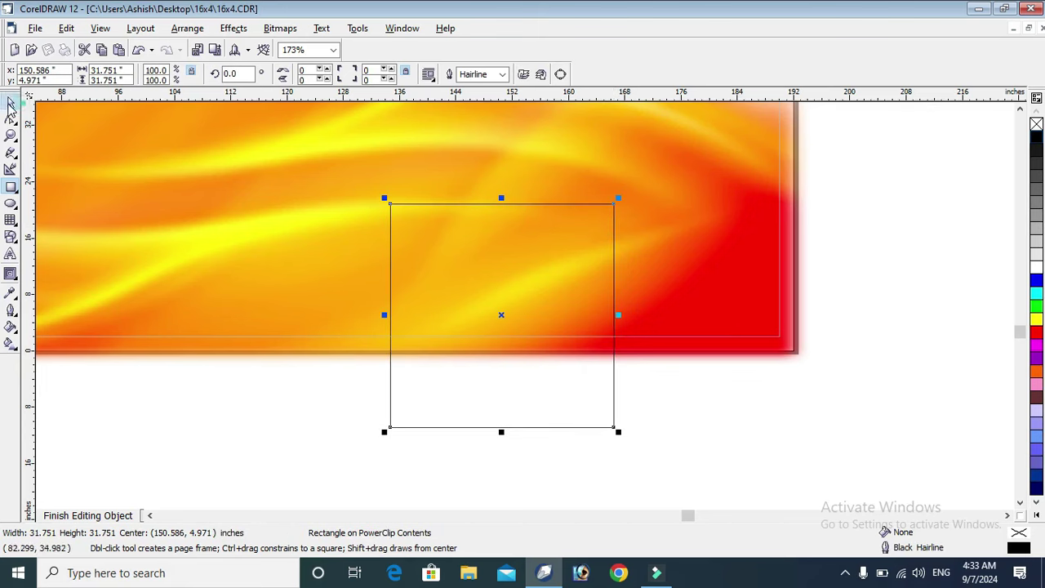
pyautogui.click(10, 102)
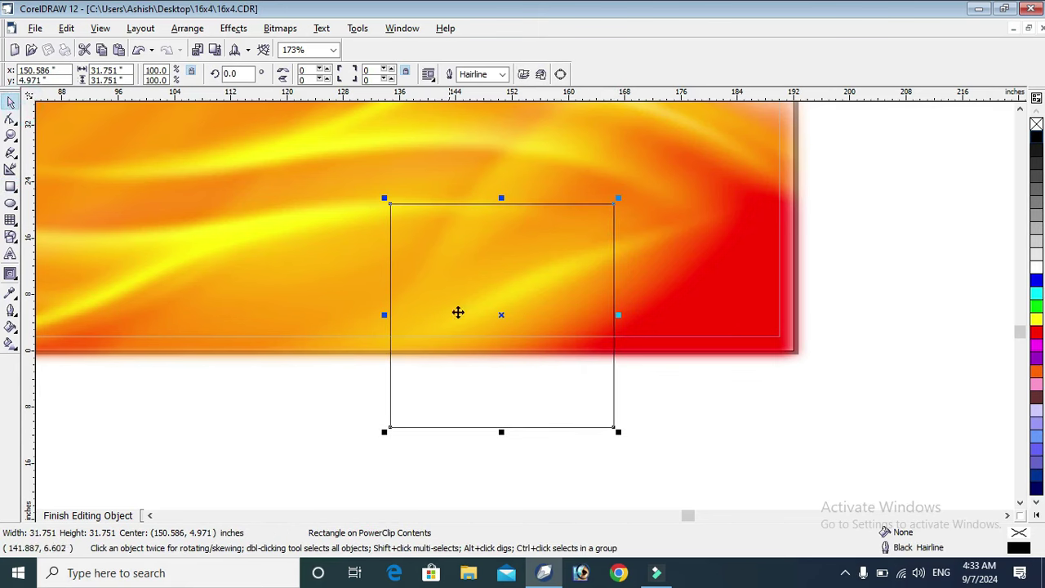
# - Rotate the square 45° into a diamond and stretch it to about double width
pyautogui.click(501, 316)
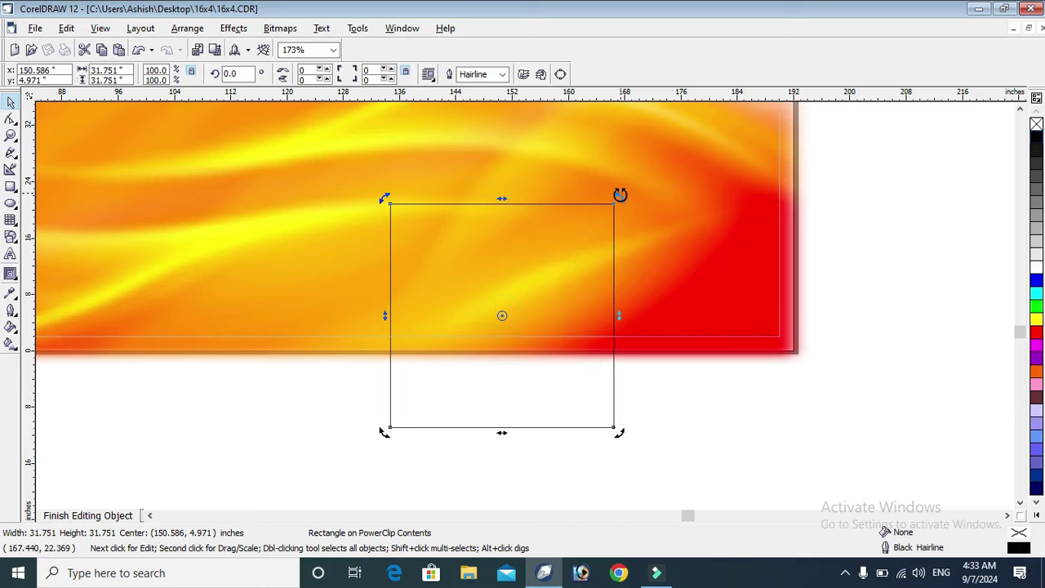
pyautogui.moveTo(619, 194); pyautogui.dragTo(666, 331)
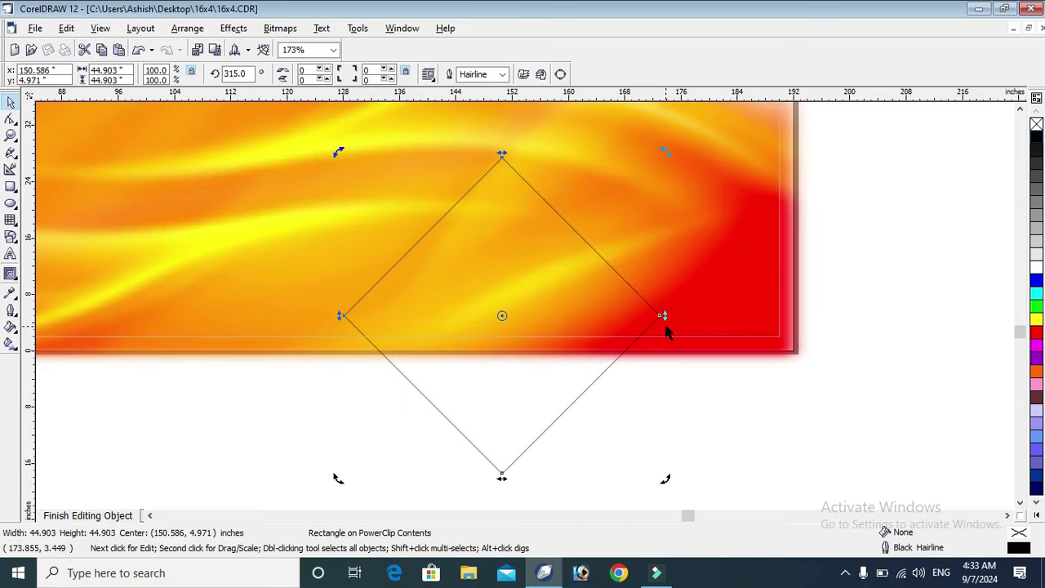
pyautogui.click(548, 281)
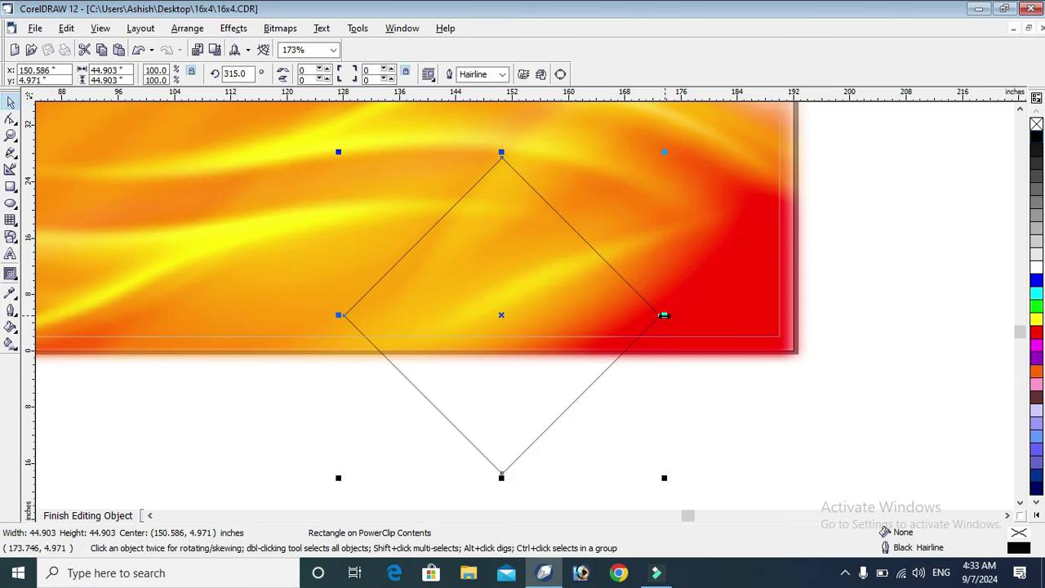
pyautogui.moveTo(664, 315); pyautogui.dragTo(968, 315)
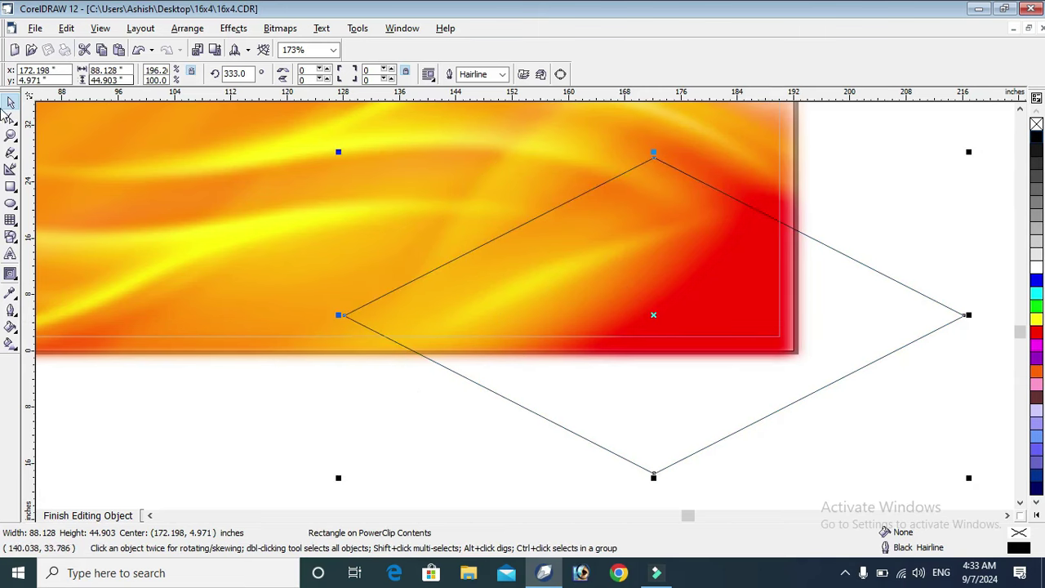
# - Round only the diamond's top corner into an arc with the Shape tool
pyautogui.click(11, 120)
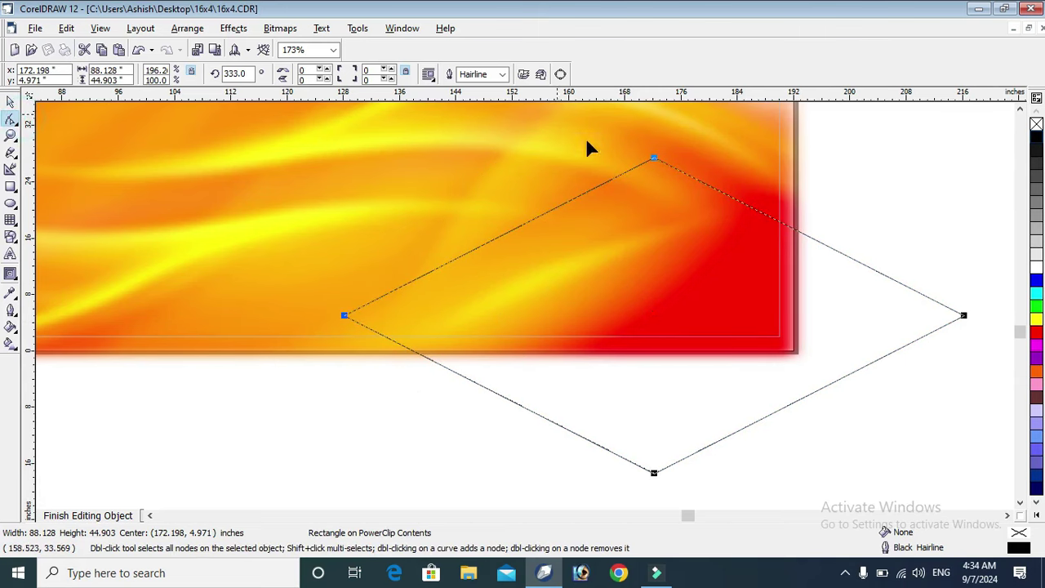
pyautogui.moveTo(654, 160); pyautogui.dragTo(683, 418)
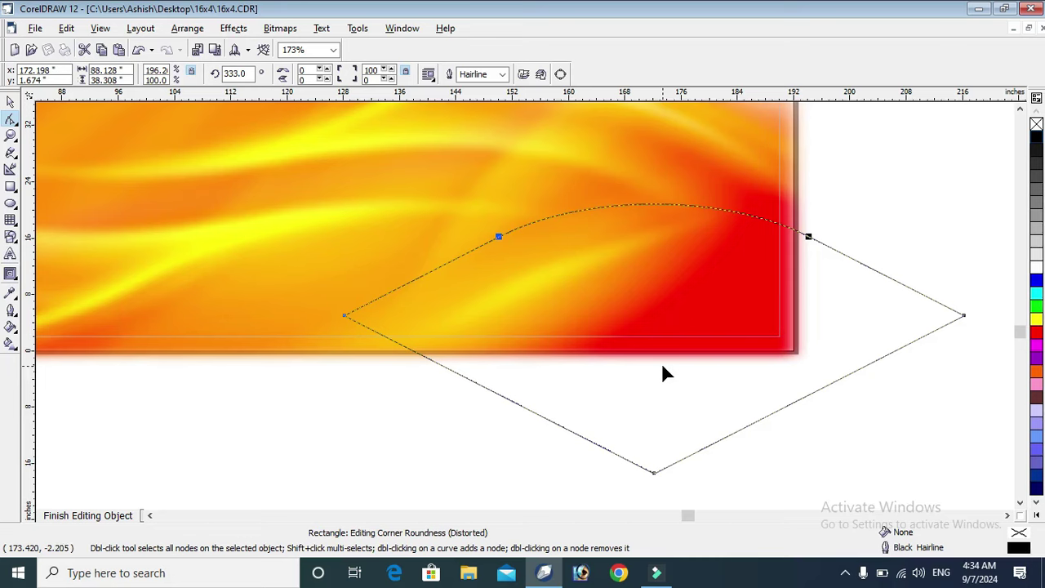
pyautogui.hotkey('ctrl', 'z')
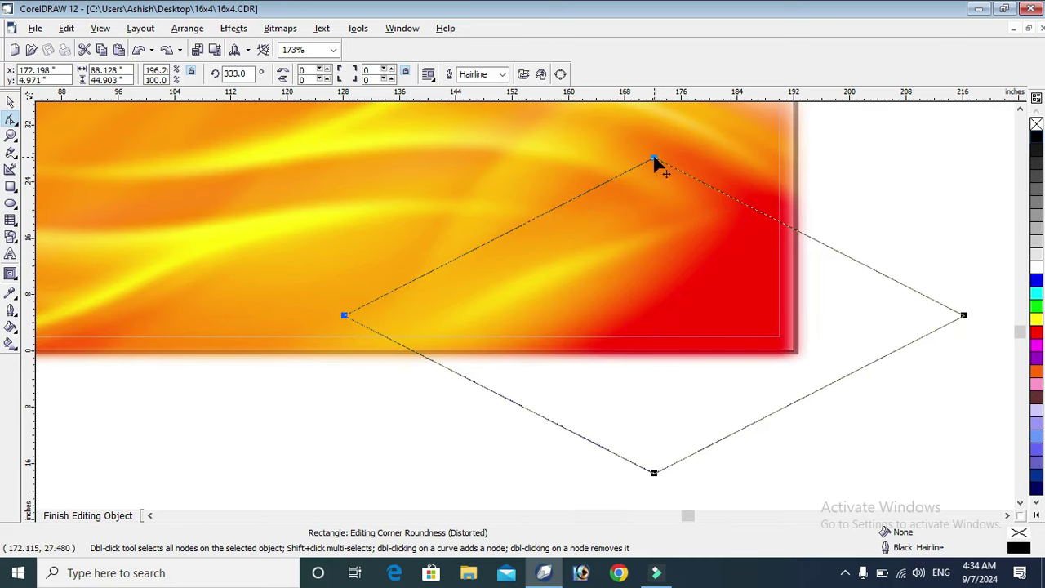
pyautogui.moveTo(653, 159); pyautogui.dragTo(675, 335)
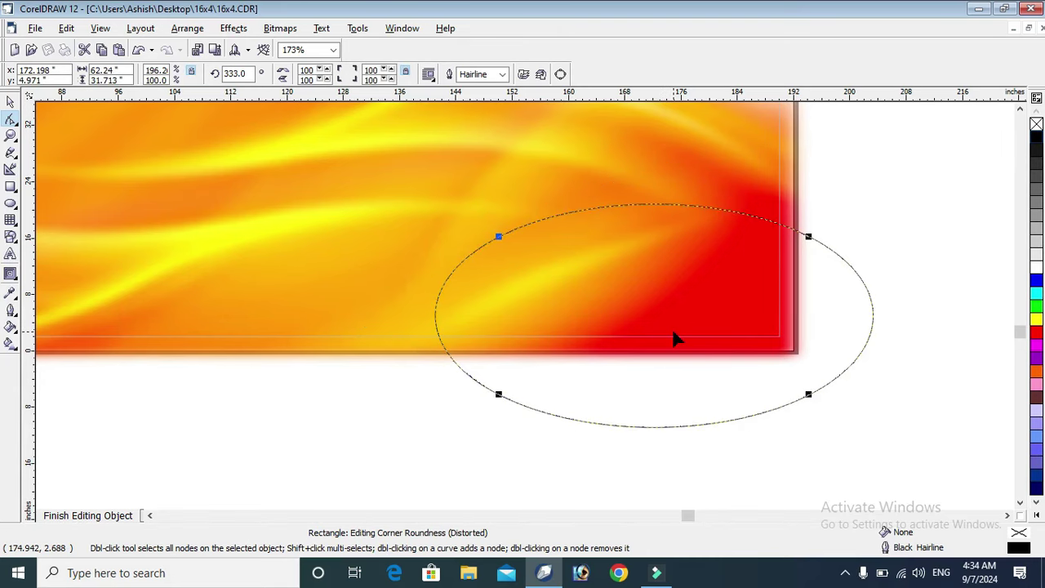
pyautogui.hotkey('ctrl', 'z')
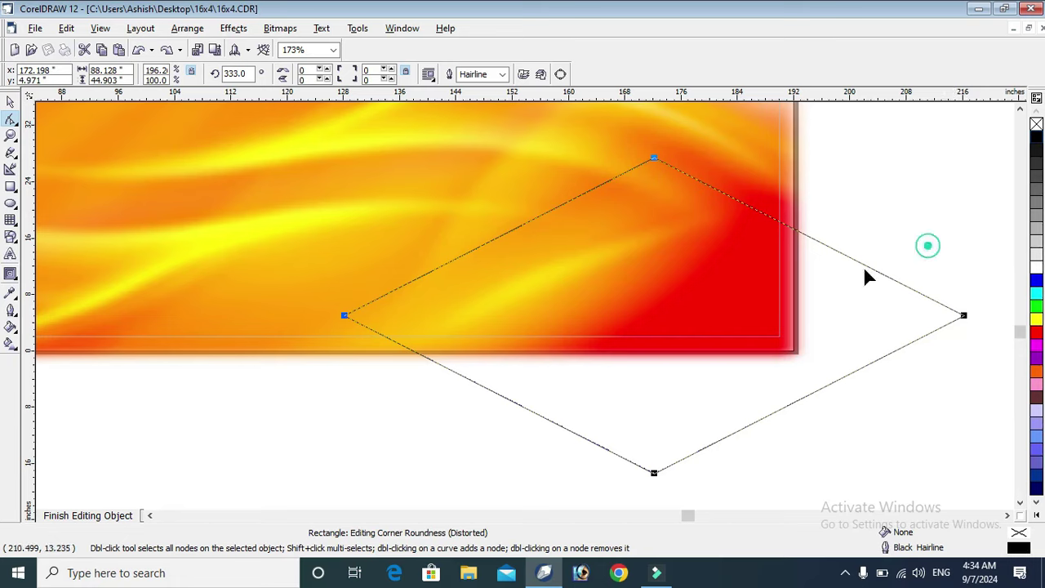
pyautogui.click(654, 157)
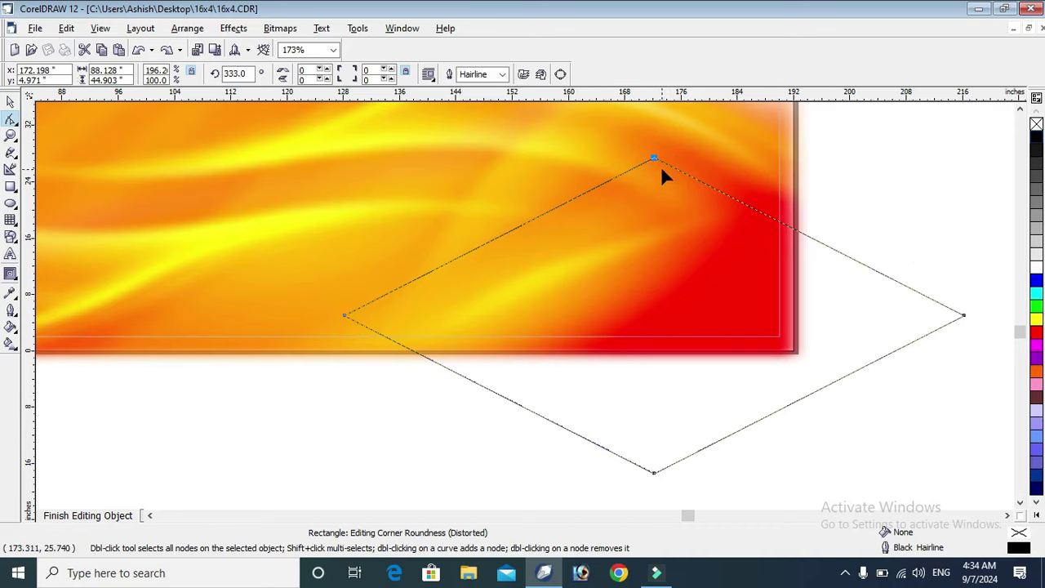
pyautogui.moveTo(653, 158); pyautogui.dragTo(646, 343)
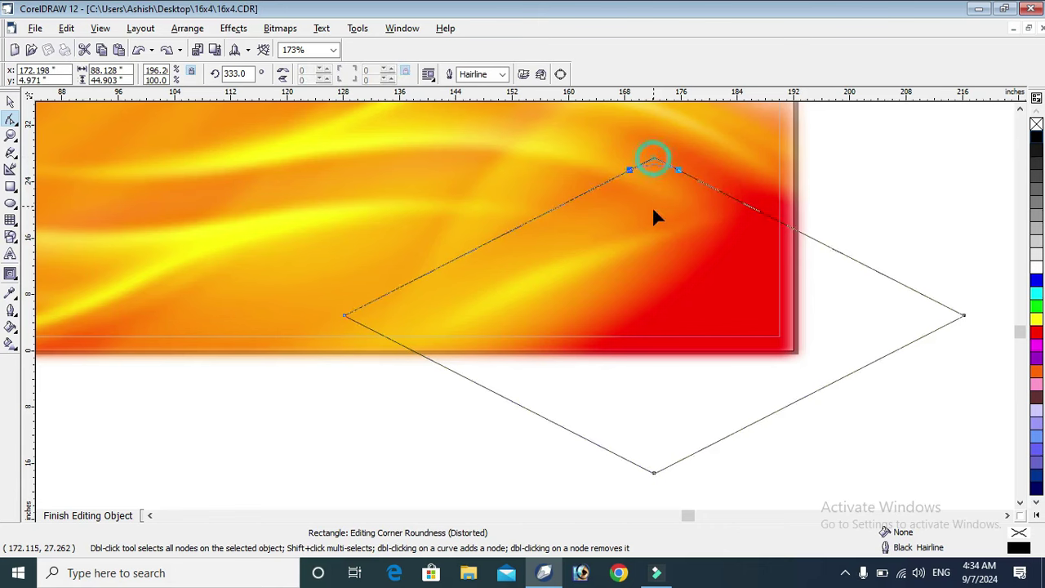
# - Position the curved shape, fill it white with no outline, and finish editing
pyautogui.click(9, 102)
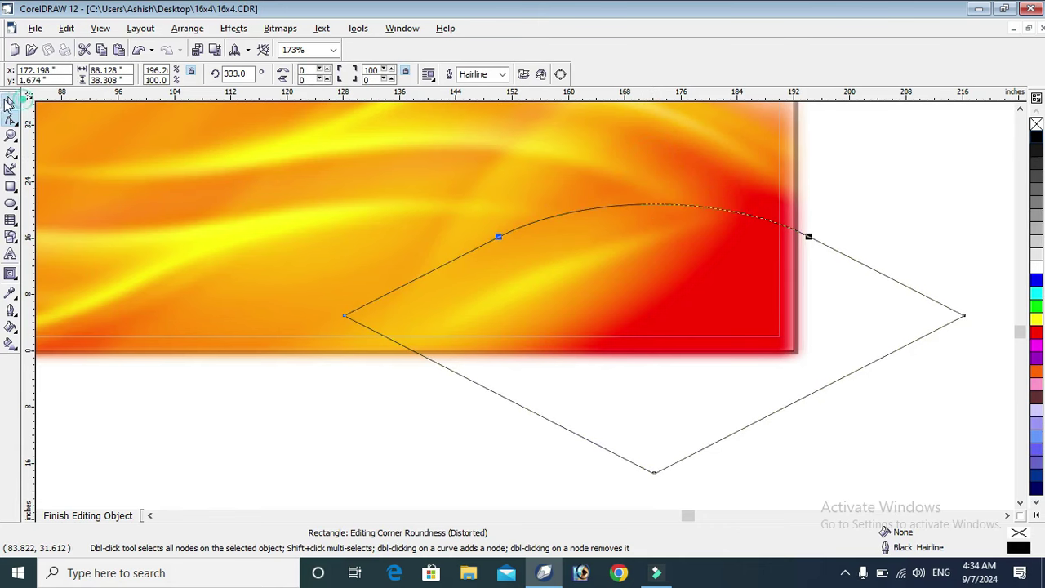
pyautogui.moveTo(354, 320); pyautogui.dragTo(261, 345)
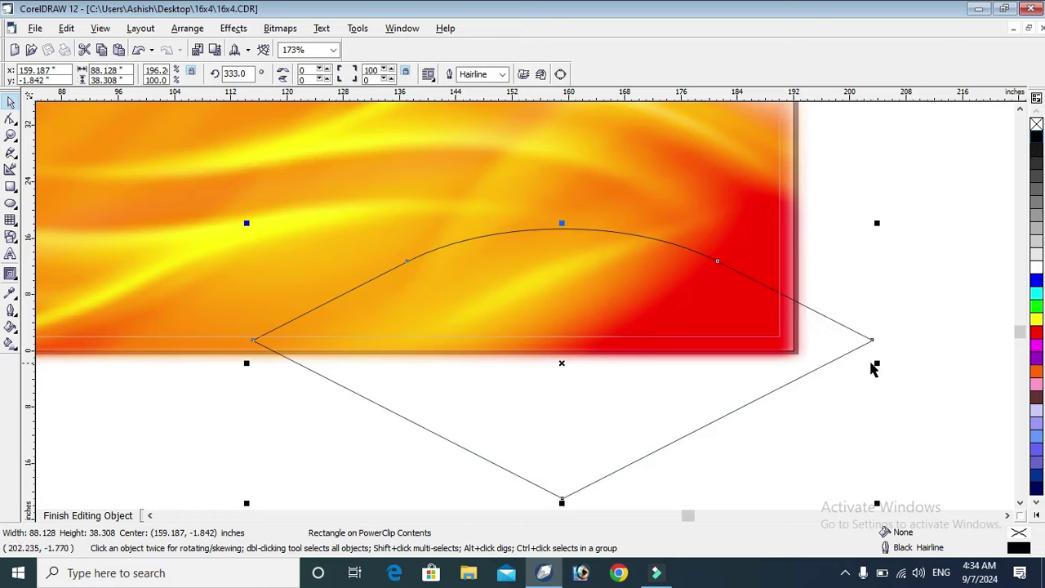
pyautogui.moveTo(875, 363); pyautogui.dragTo(894, 363)
pyautogui.click(1038, 268)
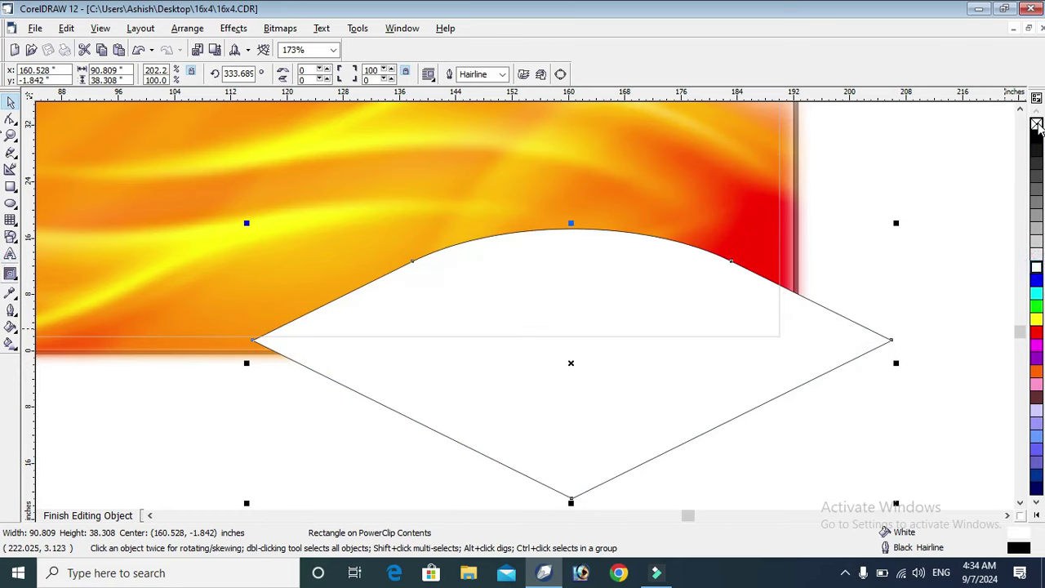
pyautogui.rightClick(1037, 124)
pyautogui.moveTo(686, 265); pyautogui.dragTo(690, 261)
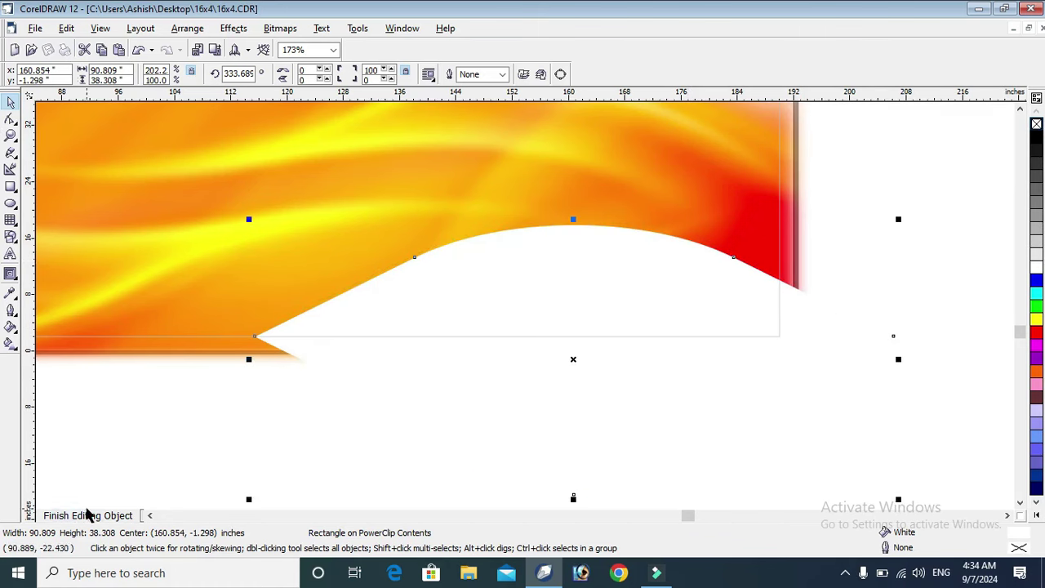
pyautogui.click(93, 515)
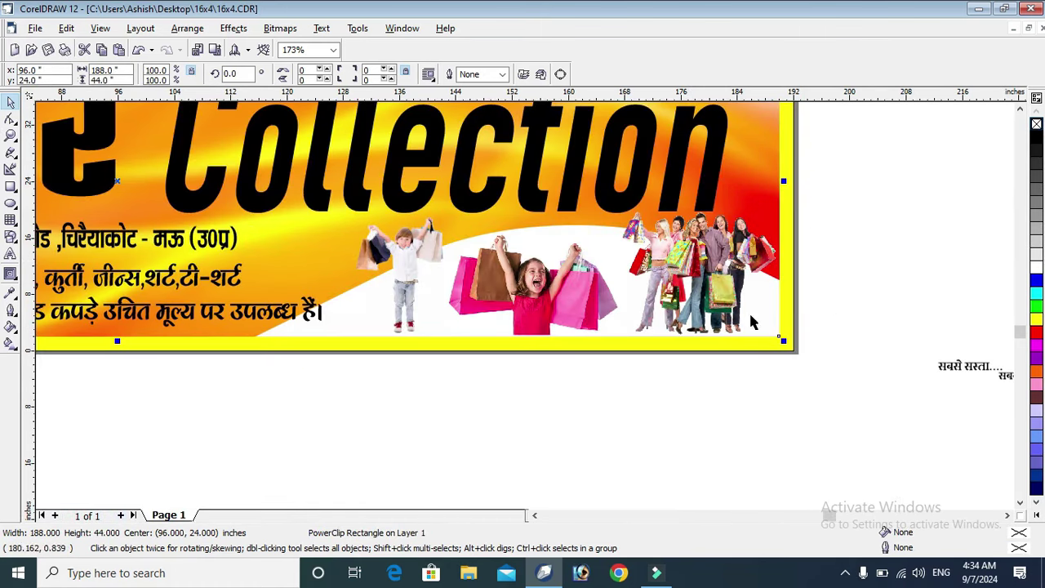
# - Place a red gradient sample rectangle just right of the banner
pyautogui.click(868, 211)
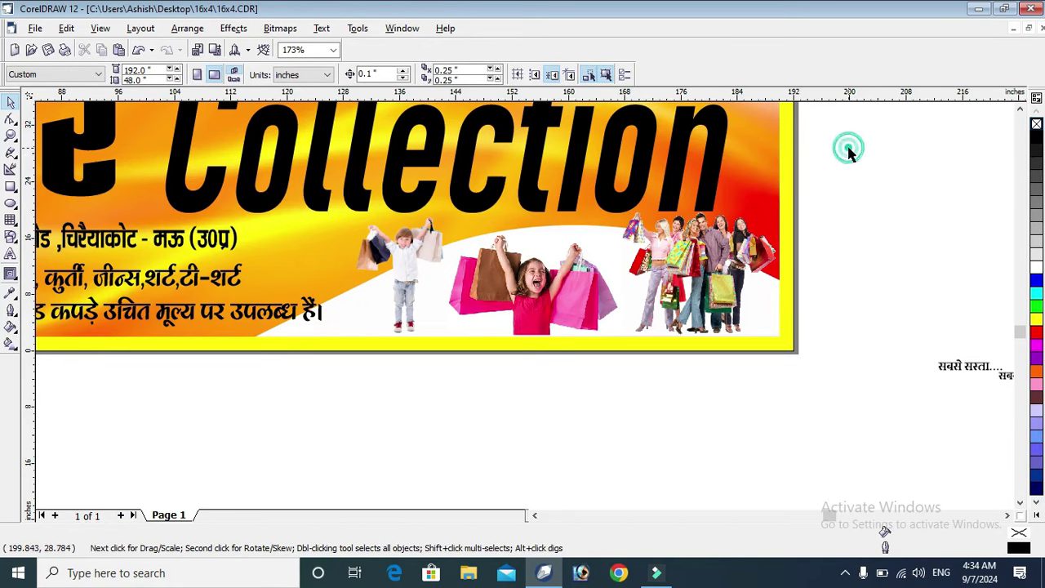
pyautogui.scroll(-1, 809, 251)
pyautogui.click(858, 264)
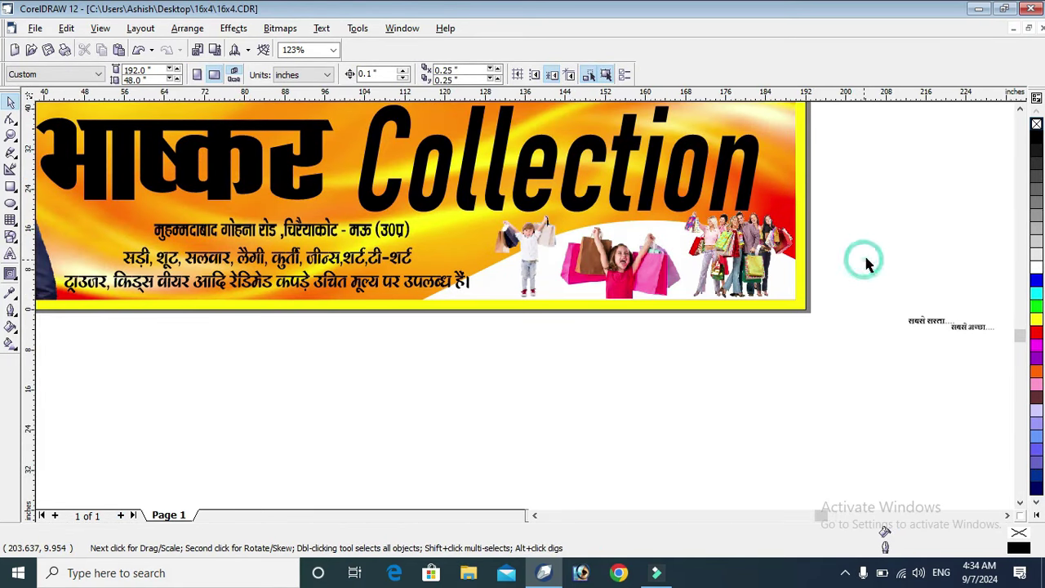
pyautogui.click(1021, 109)
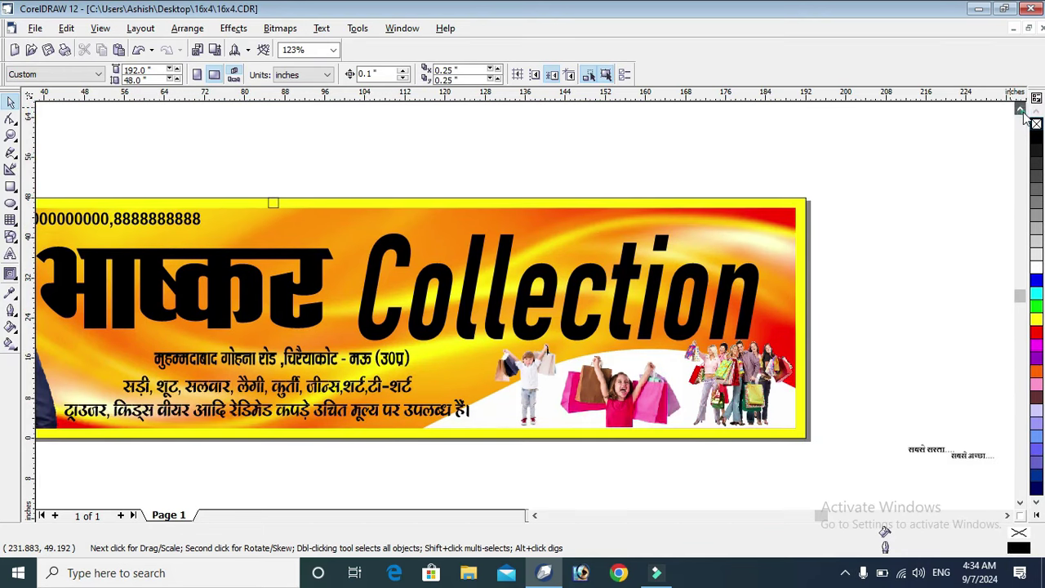
pyautogui.scroll(-1, 545, 188)
pyautogui.scroll(-1, 545, 188)
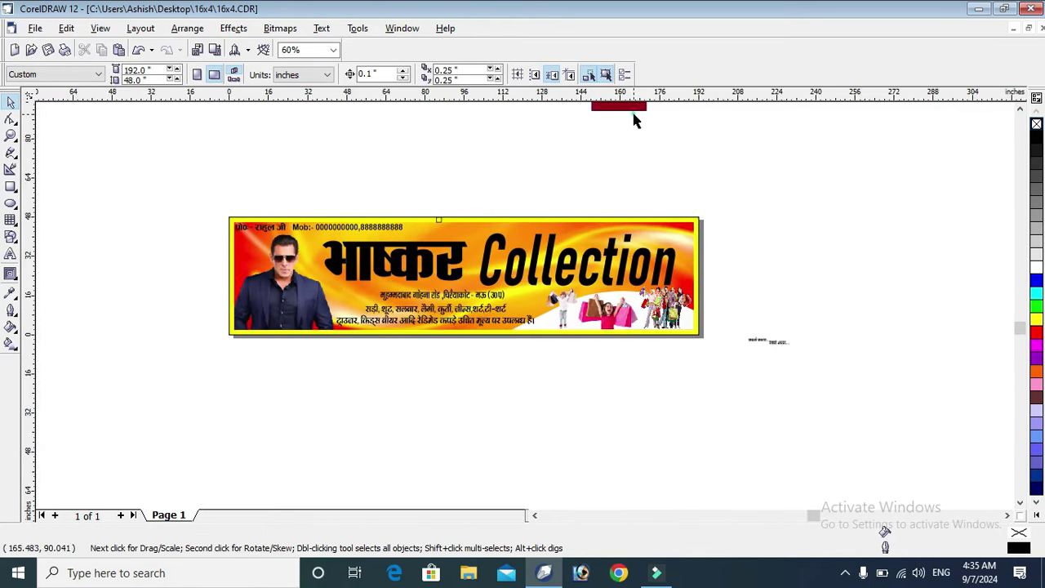
pyautogui.moveTo(642, 107); pyautogui.dragTo(753, 253)
pyautogui.click(791, 235)
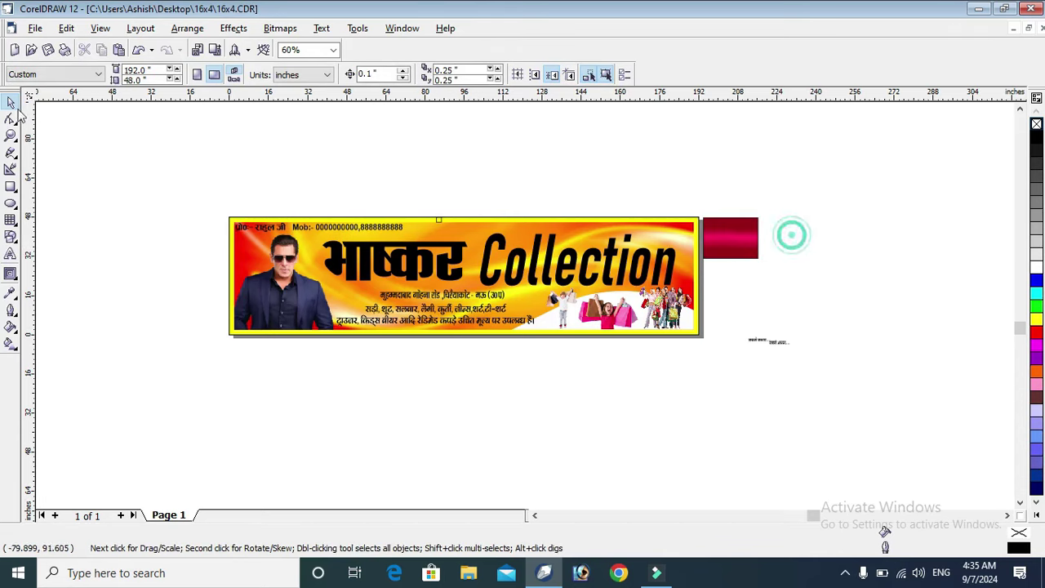
# - Zoom in on the banner's right part and select the Collection headline
pyautogui.click(11, 135)
pyautogui.moveTo(428, 206); pyautogui.dragTo(774, 314)
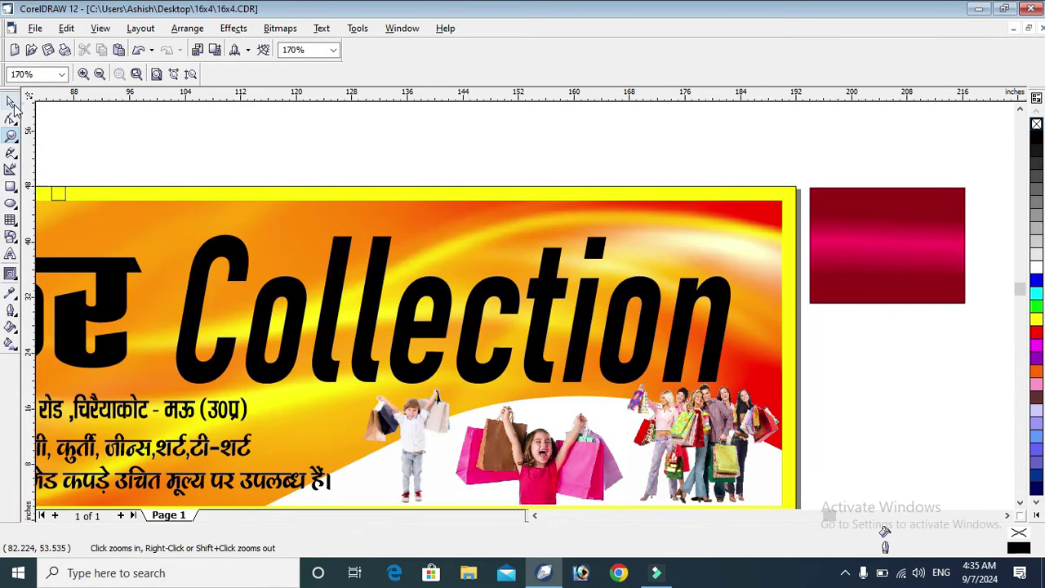
pyautogui.click(11, 101)
pyautogui.click(549, 273)
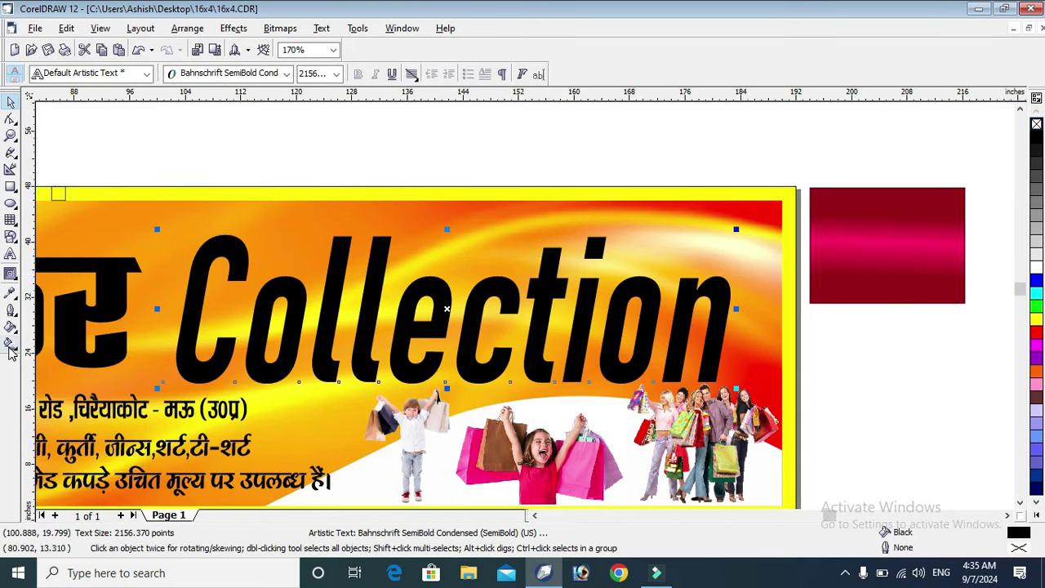
pyautogui.click(10, 344)
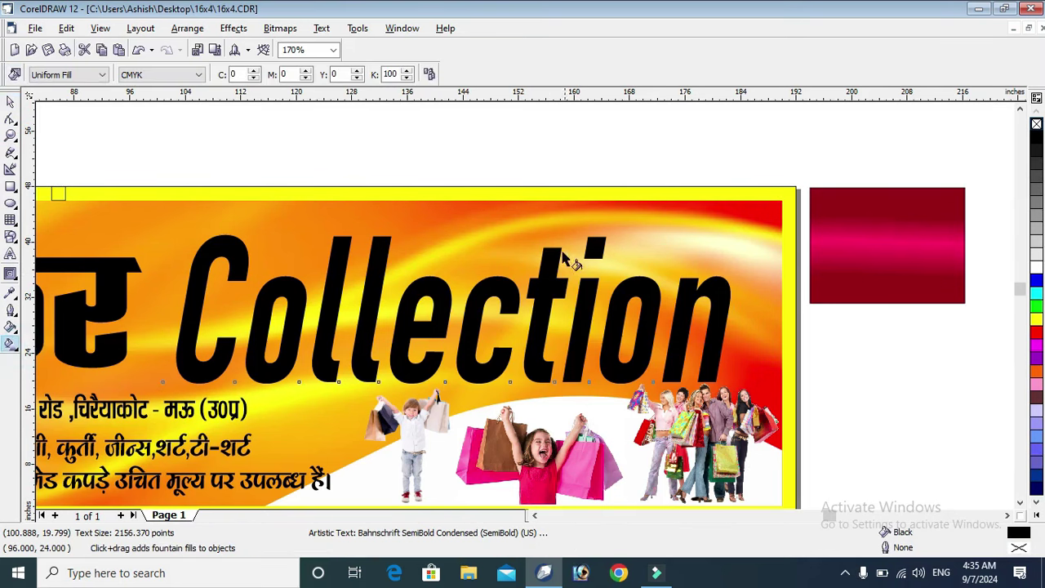
# - Give Collection a vertical linear fill, dark red at both ends with a crimson middle node
pyautogui.moveTo(553, 249); pyautogui.dragTo(540, 369)
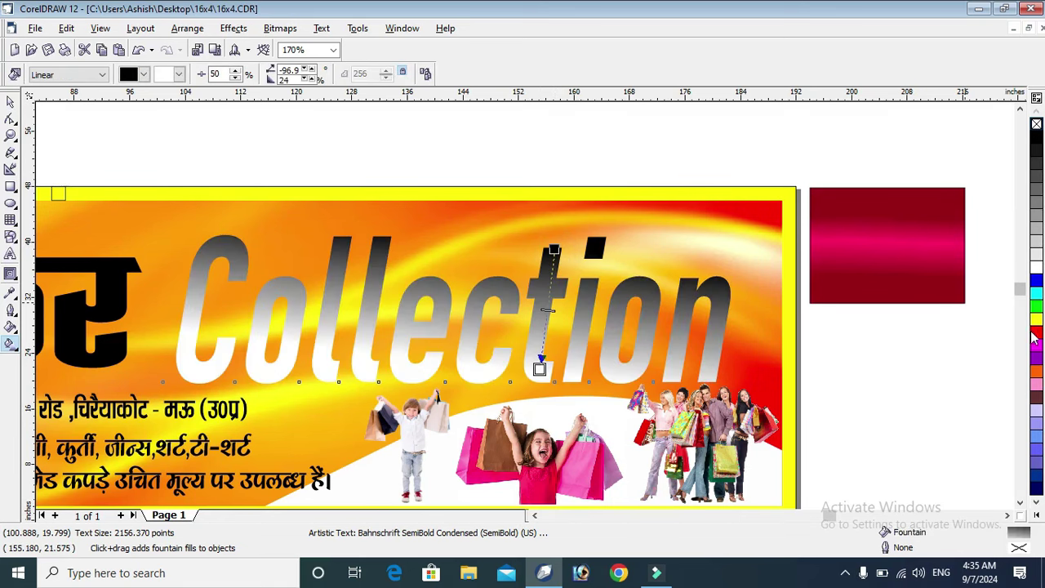
pyautogui.moveTo(1033, 336); pyautogui.dragTo(1031, 361)
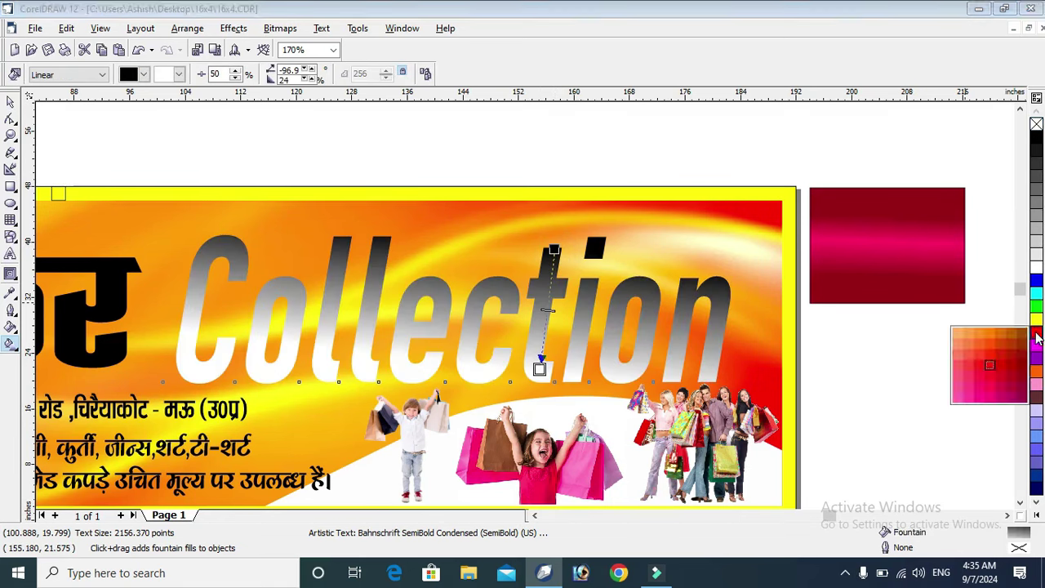
pyautogui.click(1022, 373)
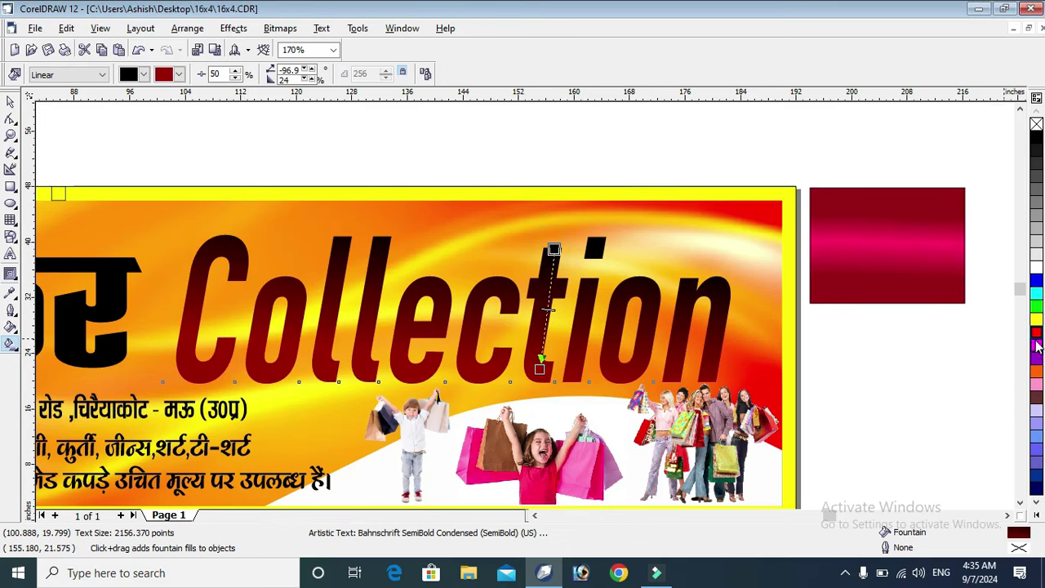
pyautogui.moveTo(1034, 335); pyautogui.dragTo(1021, 390)
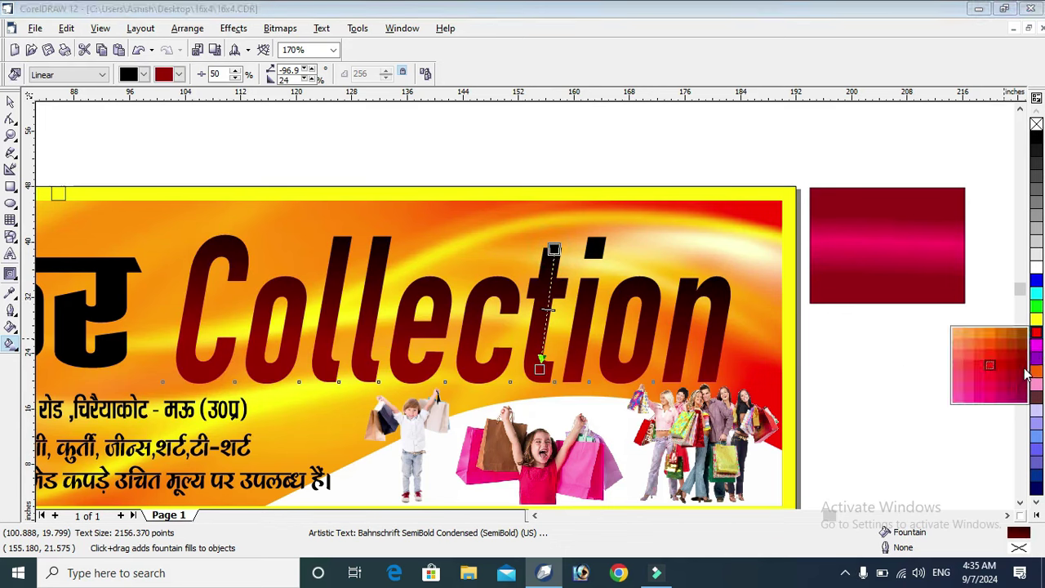
pyautogui.click(1024, 373)
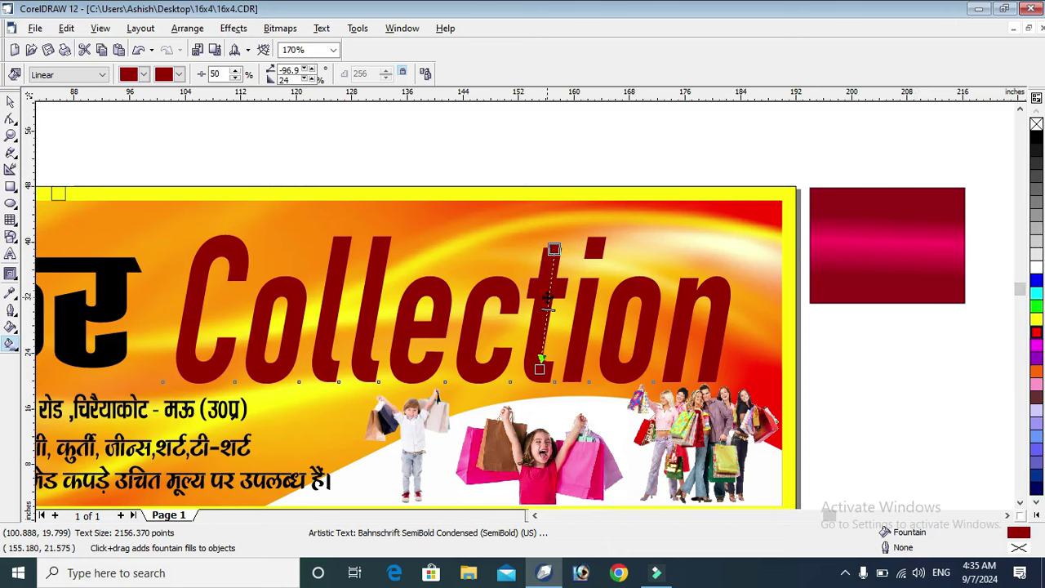
pyautogui.doubleClick(546, 297)
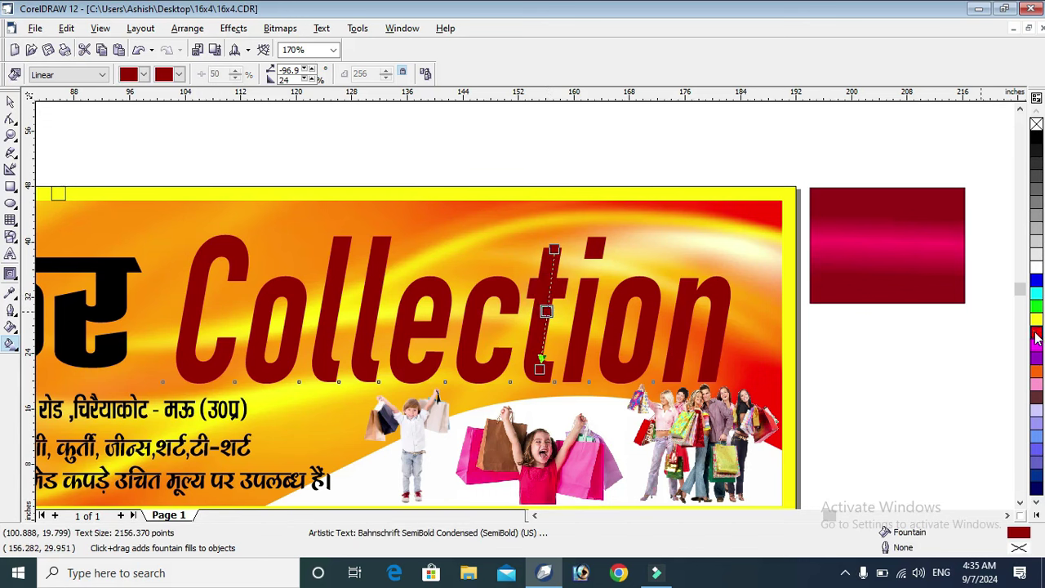
pyautogui.moveTo(1035, 335); pyautogui.dragTo(995, 389)
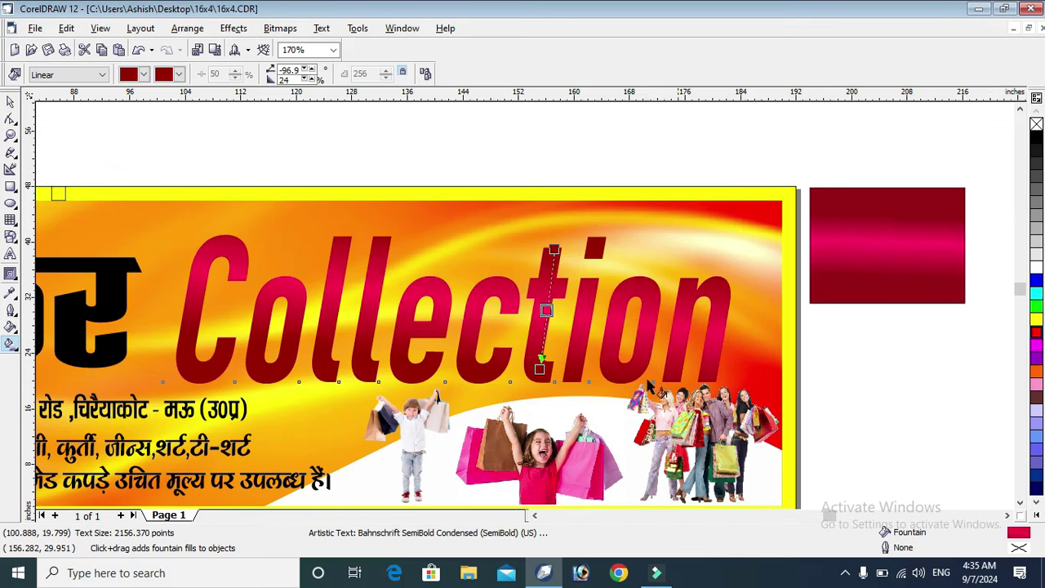
pyautogui.moveTo(546, 311); pyautogui.dragTo(545, 327)
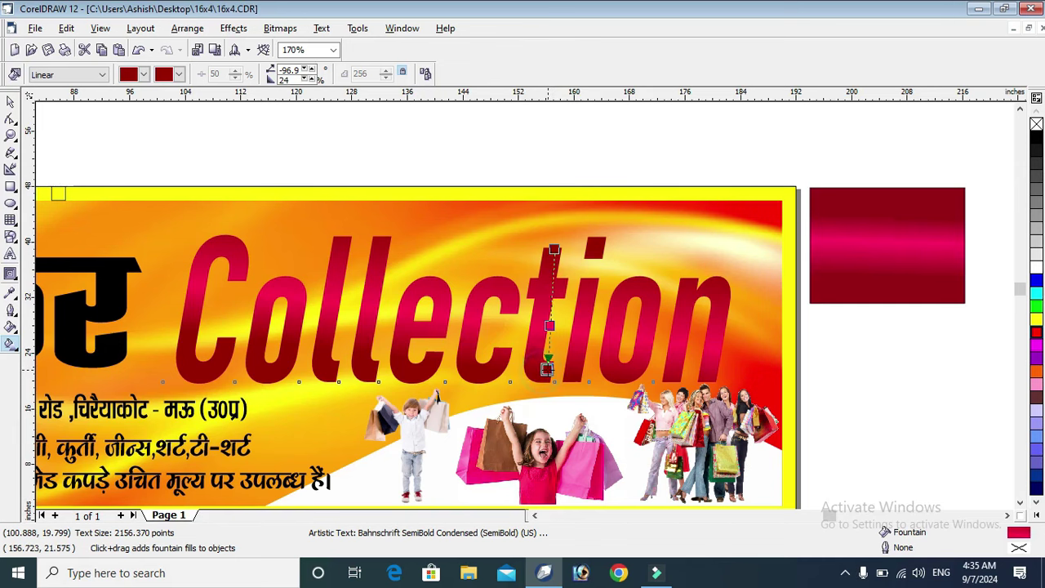
pyautogui.click(13, 101)
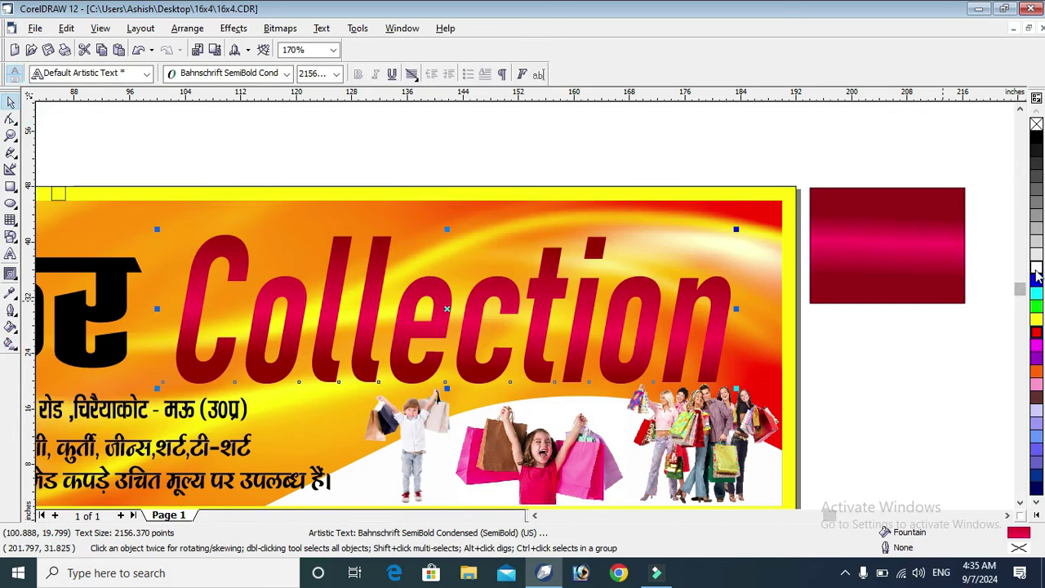
# - Give Collection a 1 in white outline behind the fill with rounded corners and caps
pyautogui.rightClick(1036, 273)
pyautogui.press('F12')
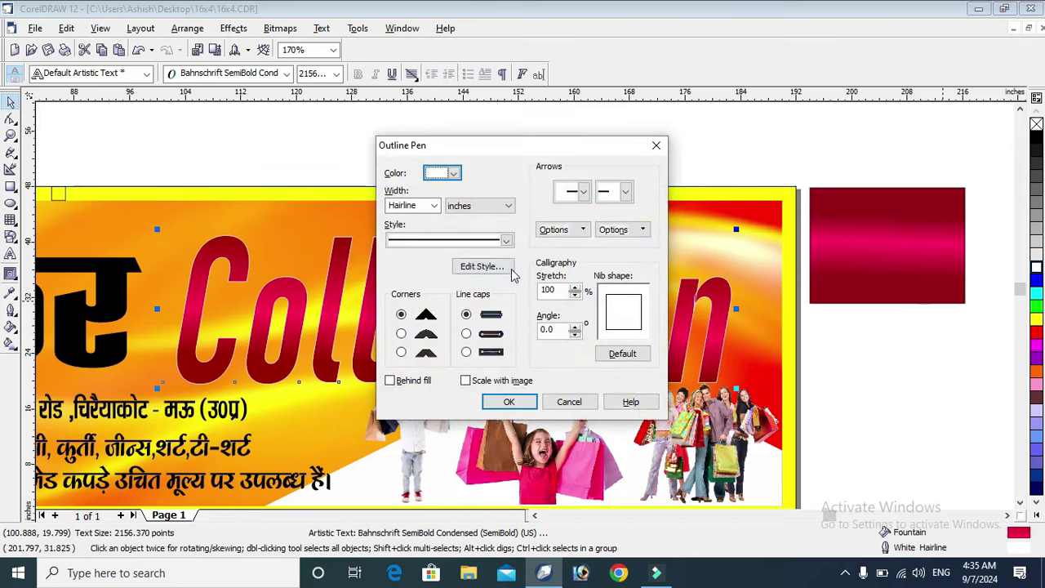
pyautogui.click(434, 205)
pyautogui.click(409, 300)
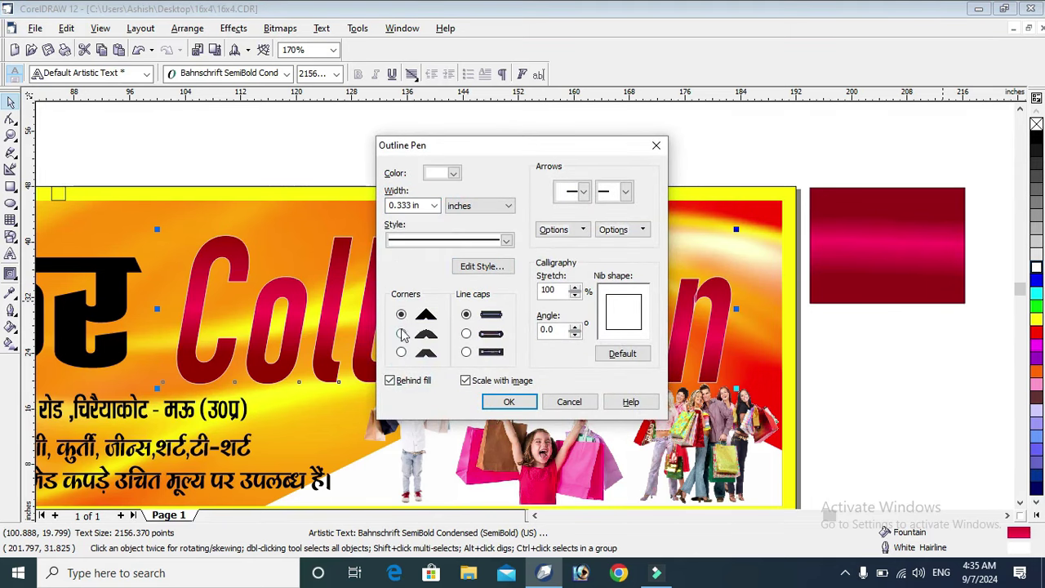
pyautogui.click(401, 333)
pyautogui.click(466, 333)
pyautogui.doubleClick(409, 205)
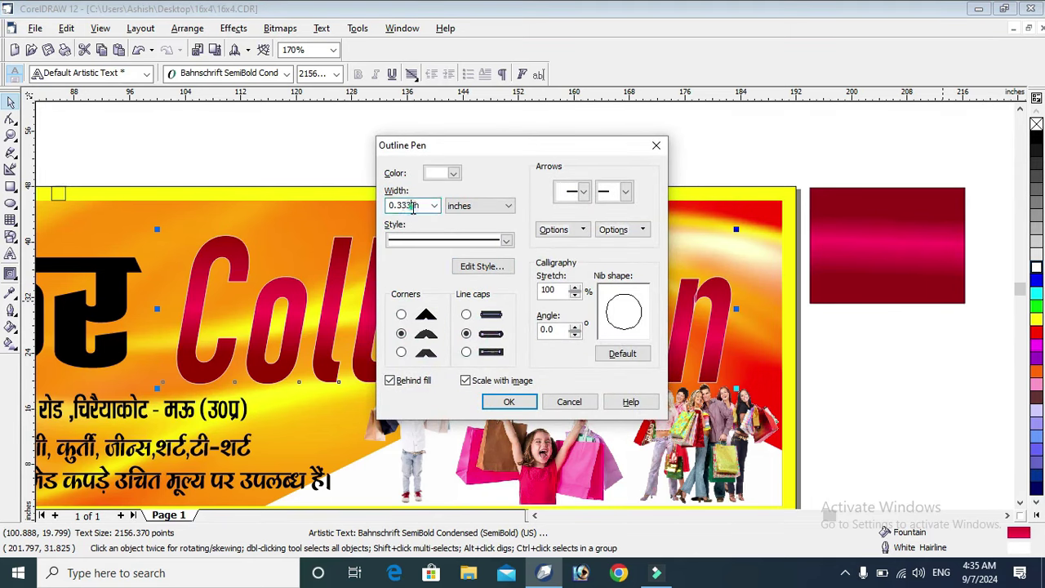
pyautogui.doubleClick(413, 206)
pyautogui.press('Return')
# - Nudge the Collection headline slightly right and up on the banner
pyautogui.click(693, 141)
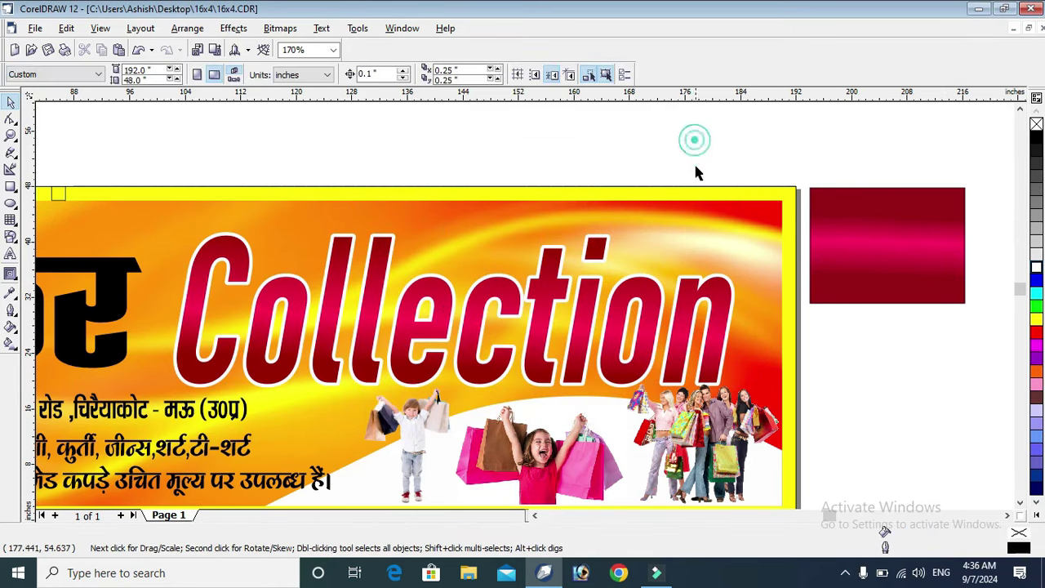
pyautogui.click(717, 284)
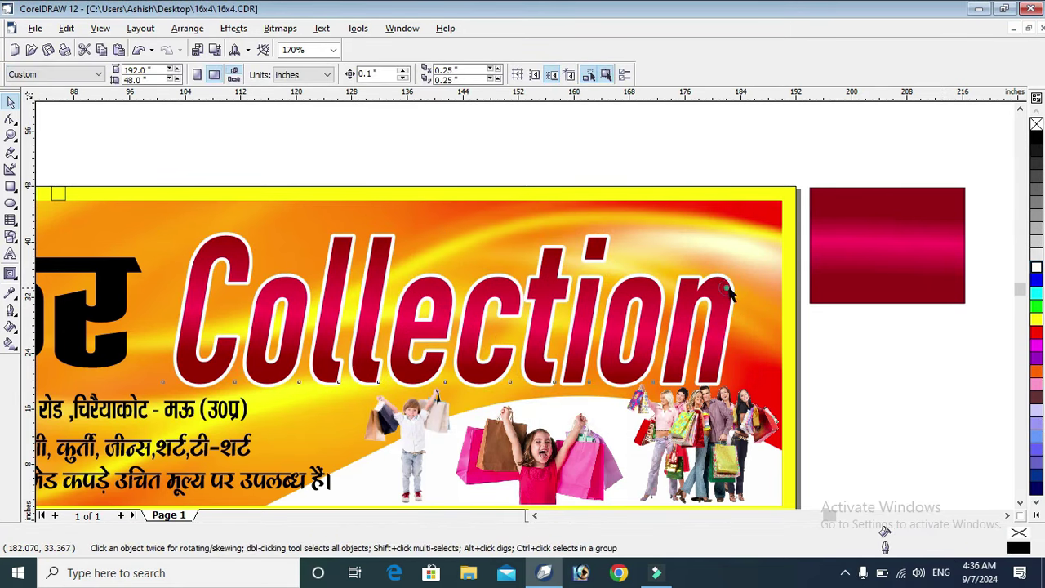
pyautogui.moveTo(717, 285); pyautogui.dragTo(812, 296)
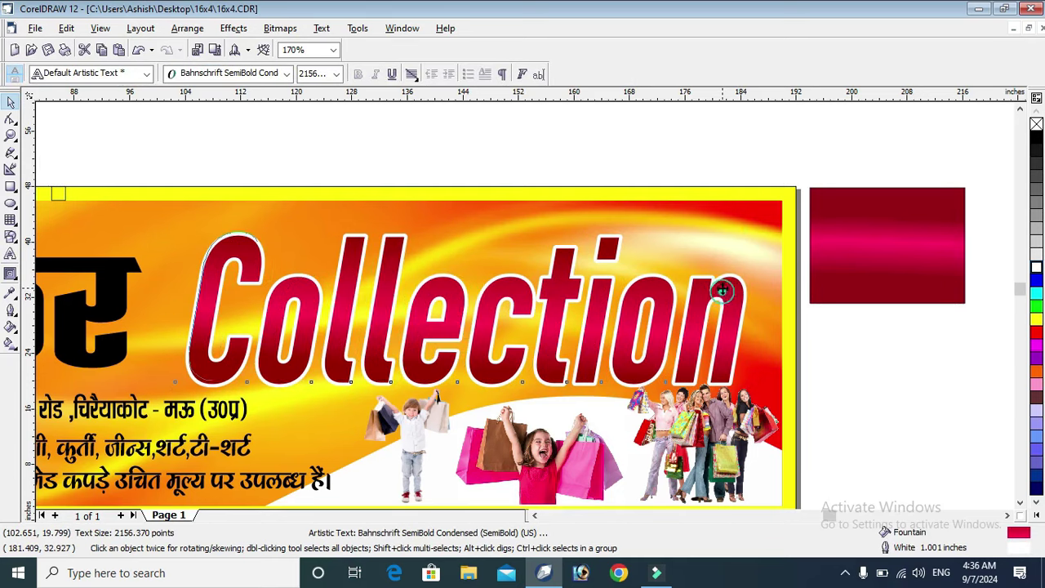
pyautogui.moveTo(719, 295); pyautogui.dragTo(718, 290)
pyautogui.click(896, 346)
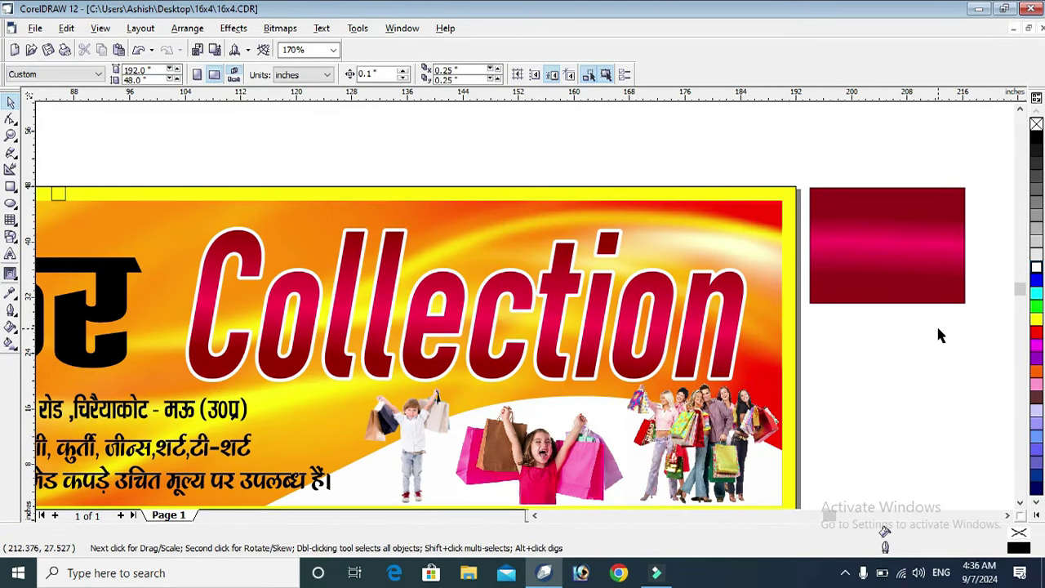
# - Give the Collection headline a 2 in orange outline and drag a copy above the original
pyautogui.click(735, 285)
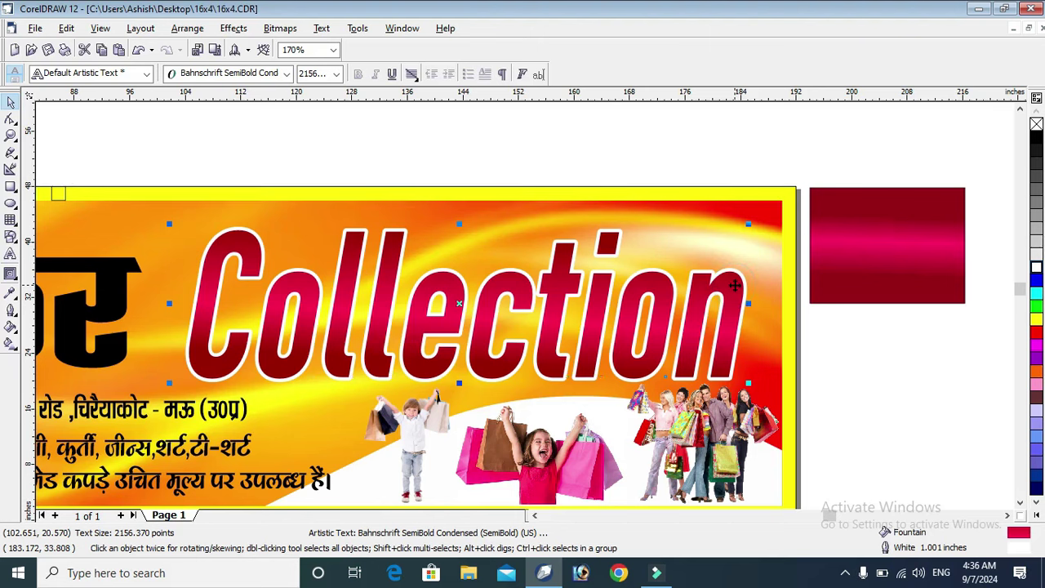
pyautogui.press('F12')
pyautogui.doubleClick(405, 205)
pyautogui.write('2')
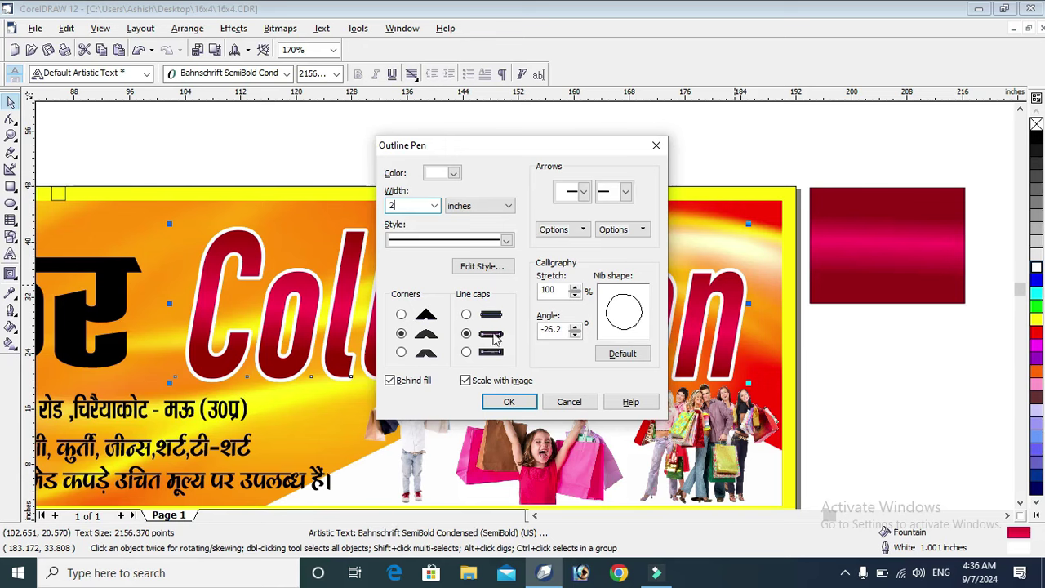
pyautogui.click(508, 402)
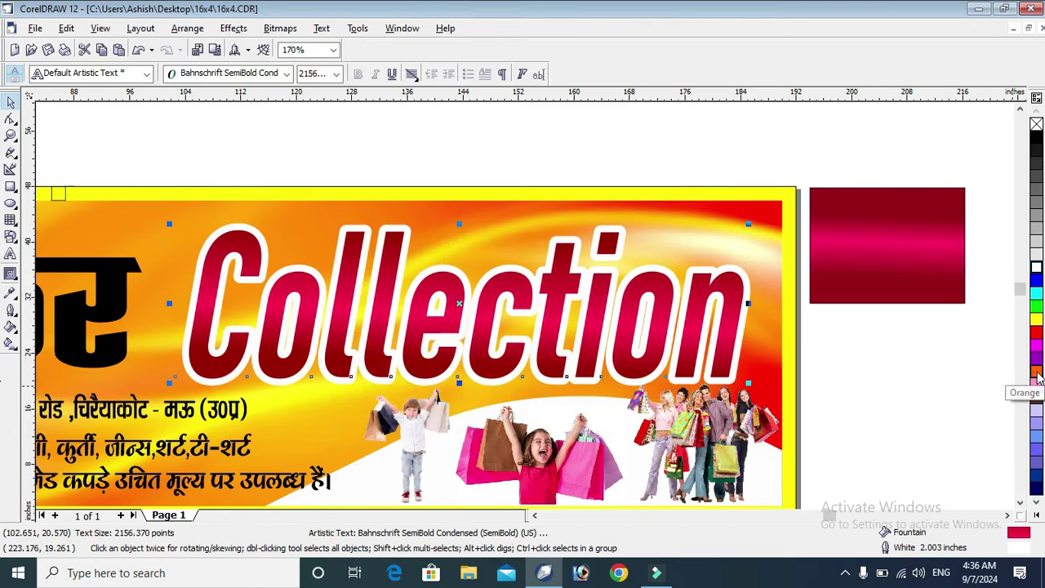
pyautogui.rightClick(1037, 372)
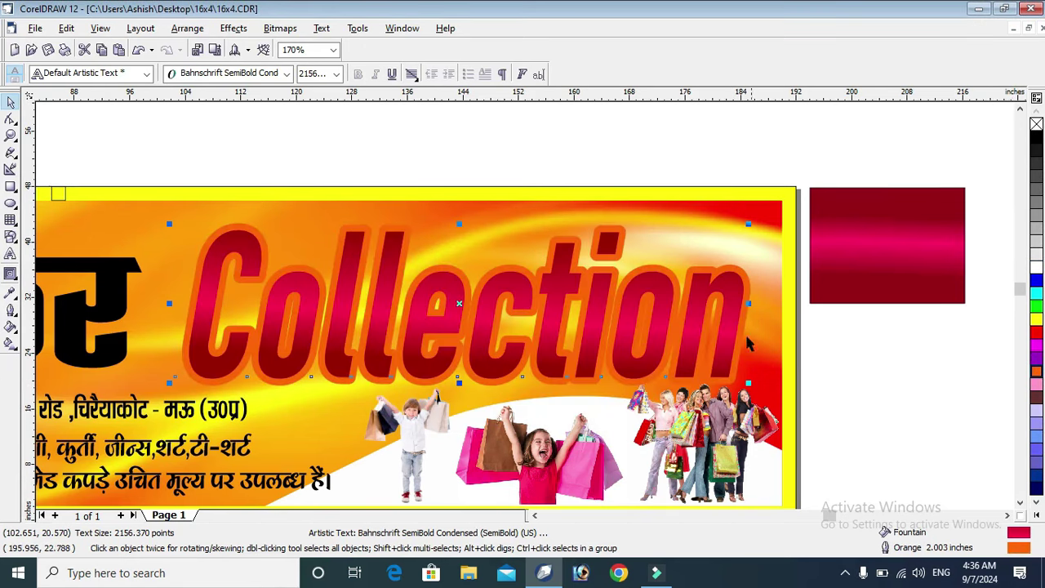
pyautogui.moveTo(739, 302); pyautogui.dragTo(729, 241)
# - Bring the white-outlined headline to front and centre-align the orange copy behind it
pyautogui.click(727, 355)
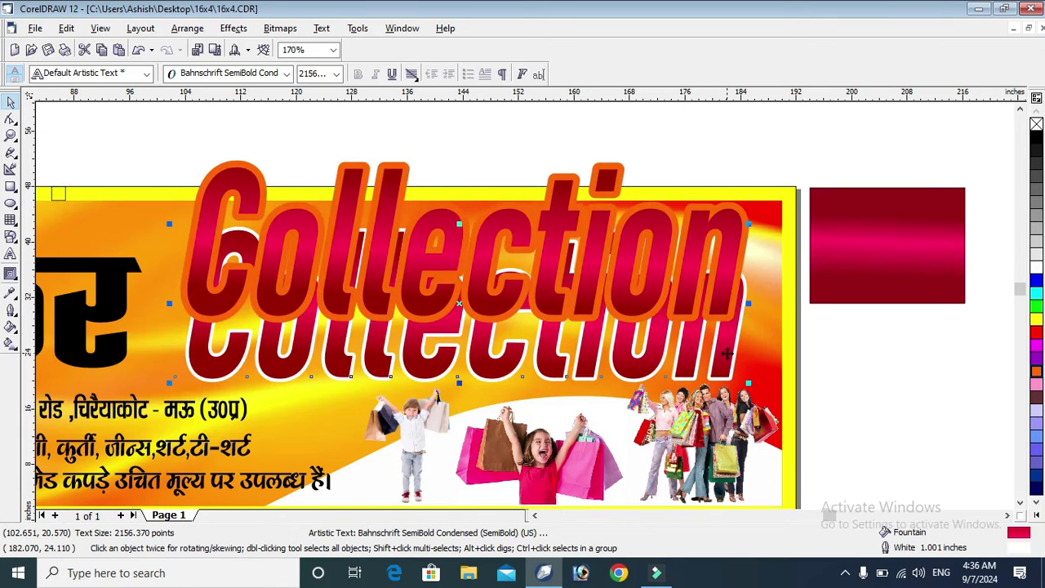
pyautogui.hotkey('shift', 'pageup')
pyautogui.press('Escape')
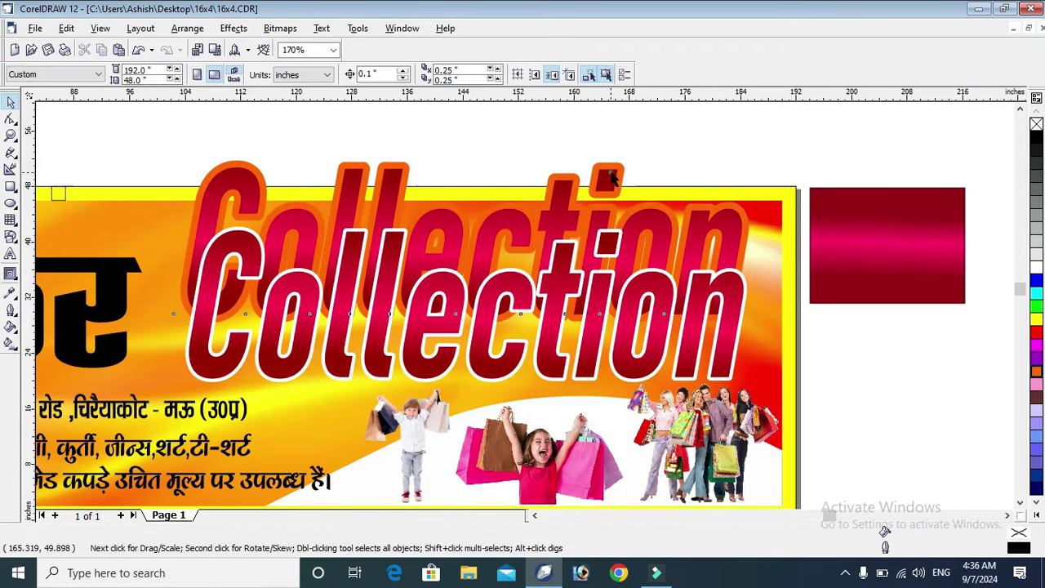
pyautogui.click(612, 178)
pyautogui.keyDown('shift'); pyautogui.click(663, 286); pyautogui.keyUp('shift')
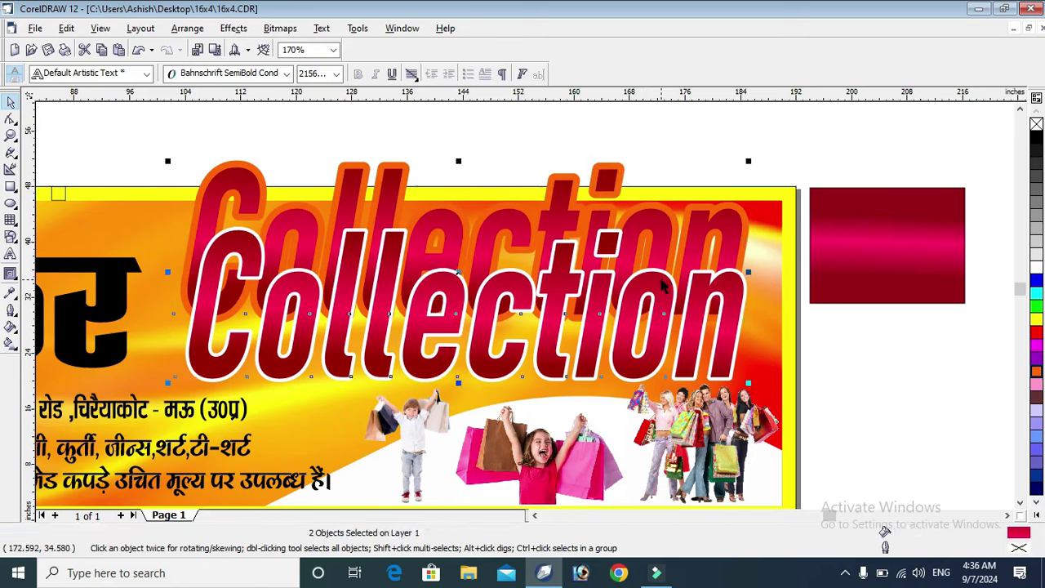
pyautogui.press('c')
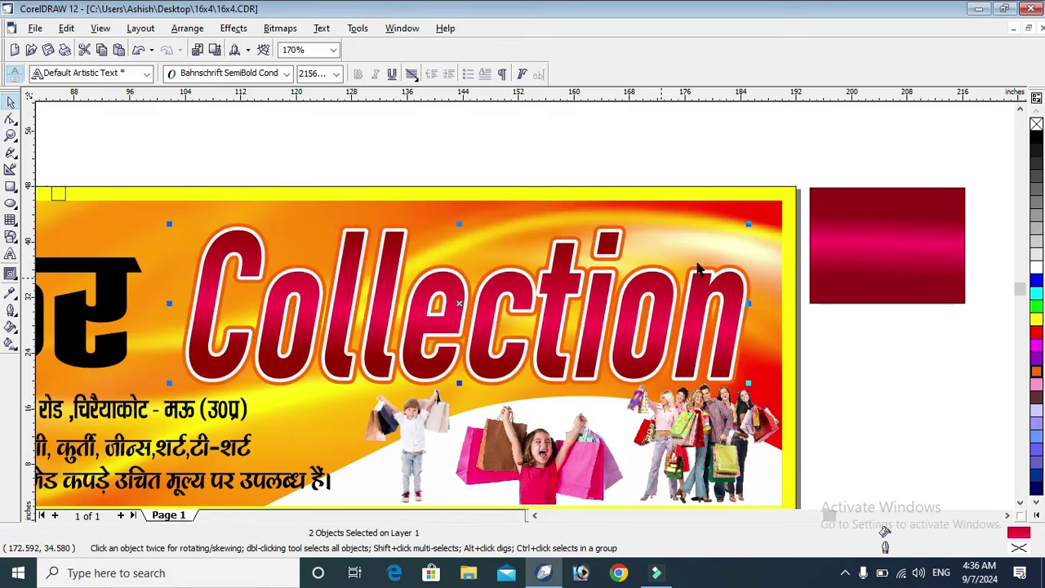
pyautogui.click(864, 384)
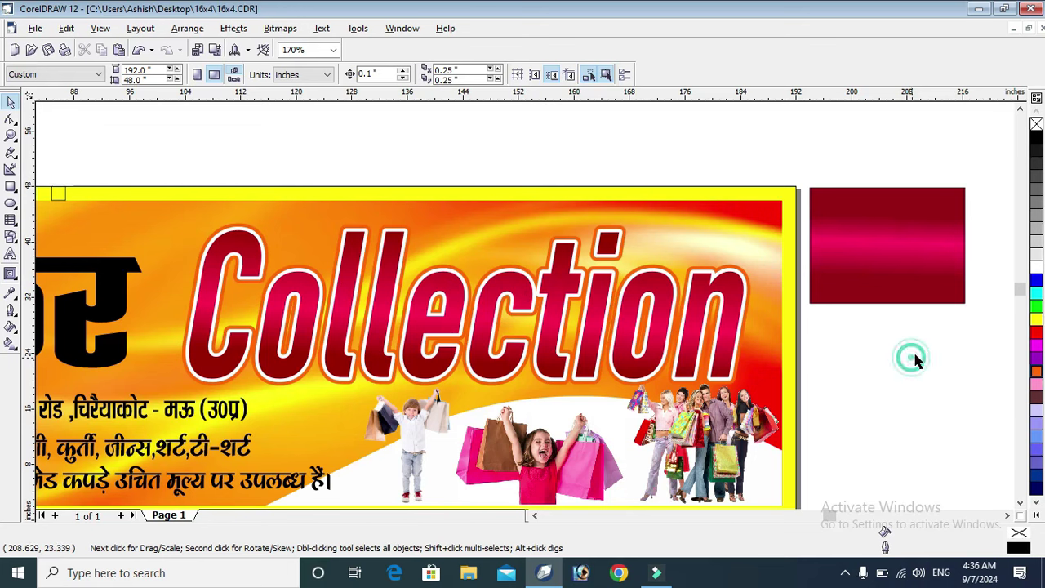
pyautogui.scroll(-1, 925, 340)
pyautogui.scroll(-2, 925, 351)
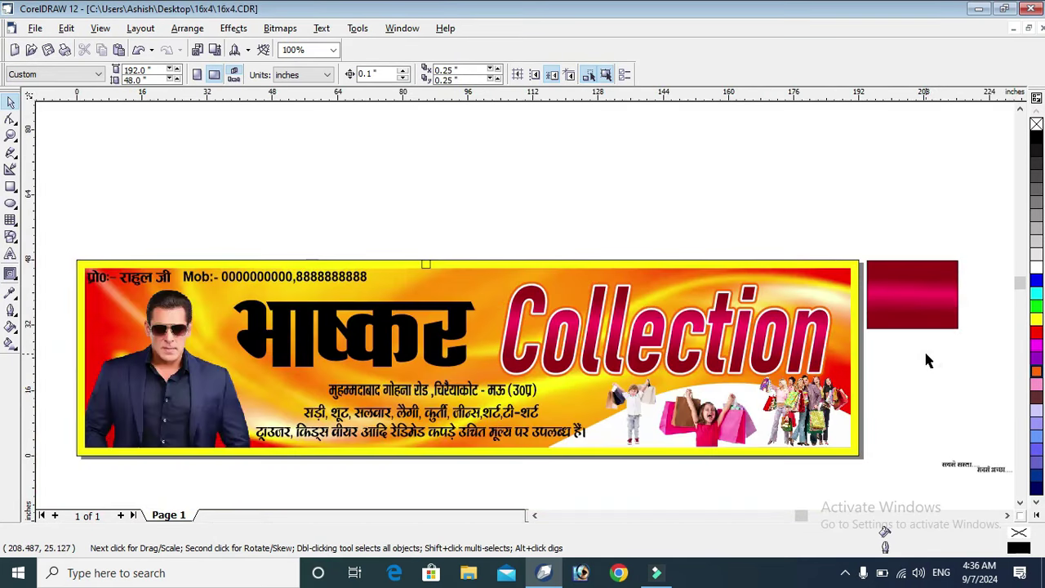
pyautogui.click(11, 135)
pyautogui.moveTo(117, 245)
pyautogui.mouseDown()
pyautogui.moveTo(776, 485)
pyautogui.moveTo(208, 241)
pyautogui.mouseUp()
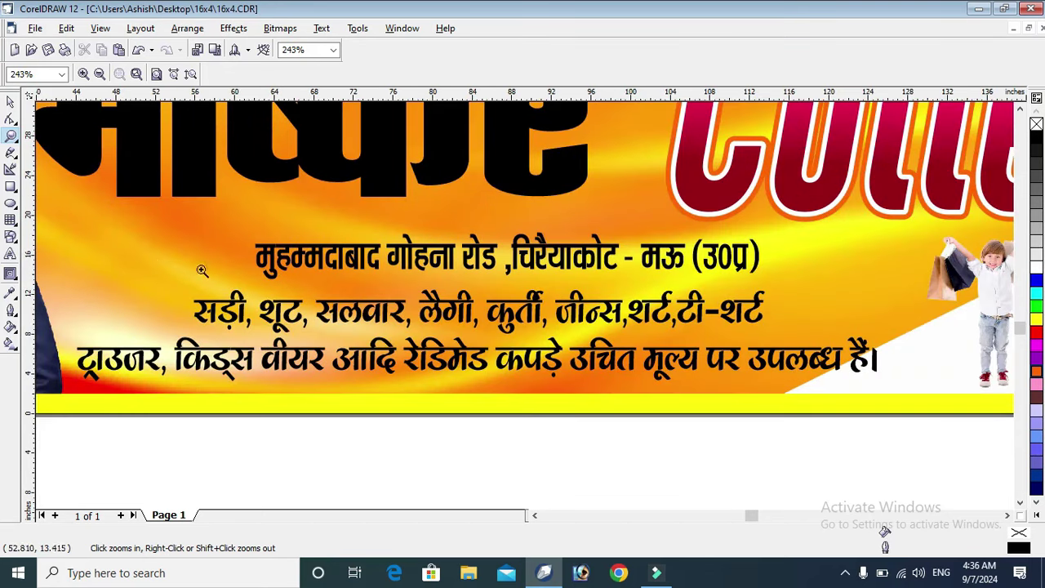
# - Colour the two slogan lines red and give them a 0.333 in round-nib outline
pyautogui.click(11, 101)
pyautogui.click(648, 361)
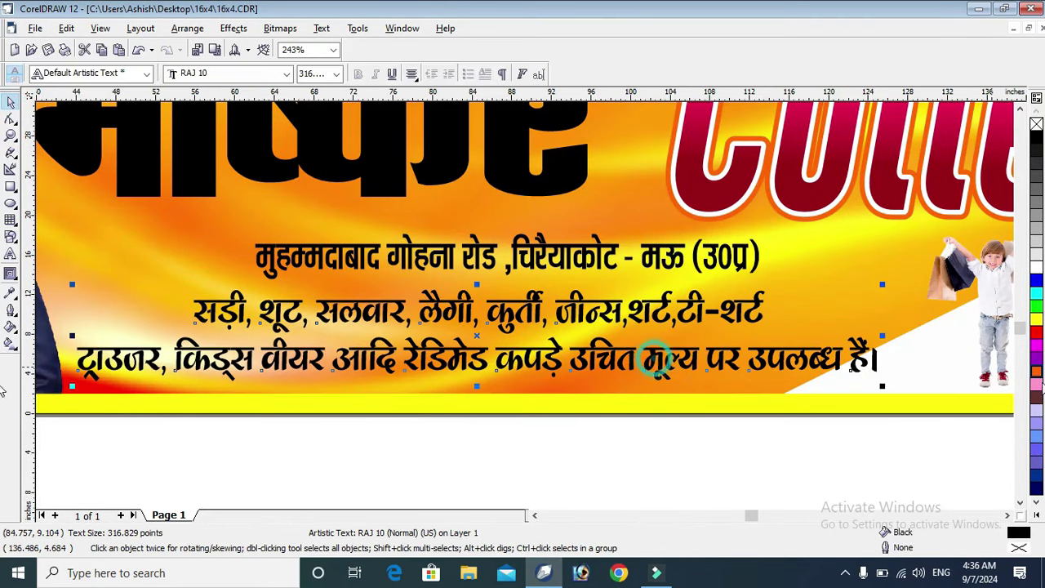
pyautogui.click(1035, 331)
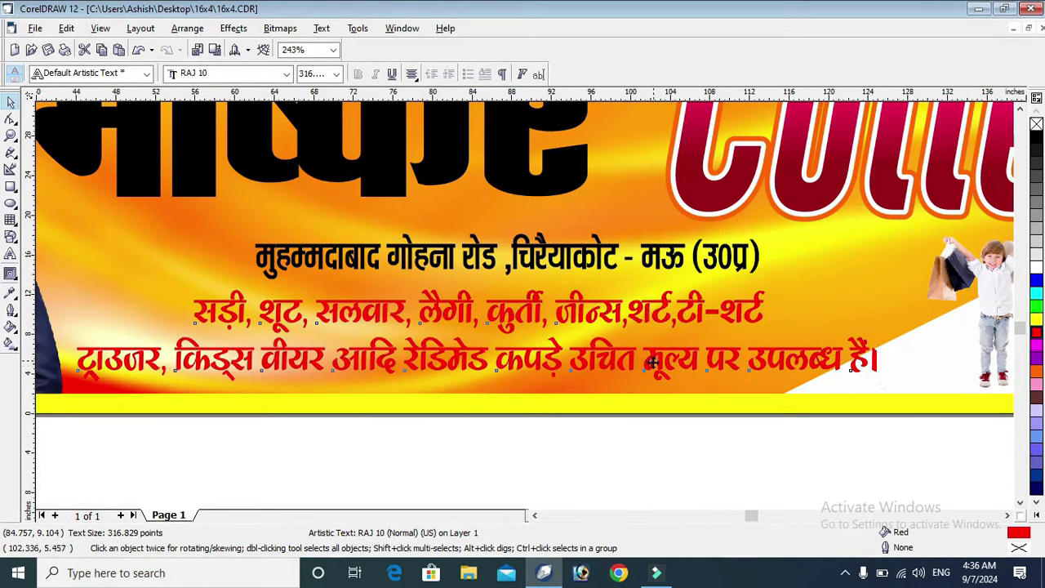
pyautogui.moveTo(643, 361); pyautogui.dragTo(643, 368)
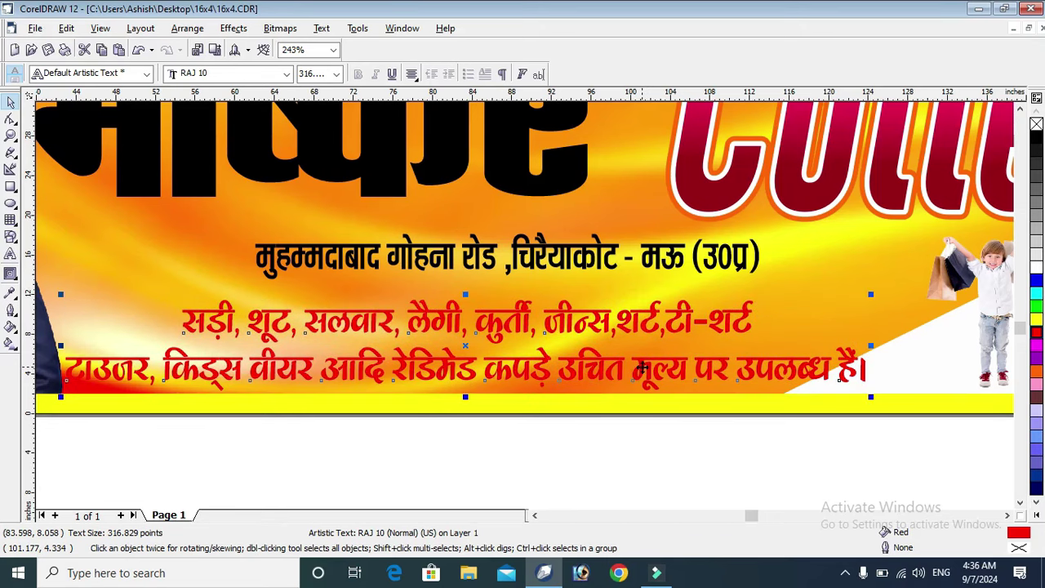
pyautogui.press('F12')
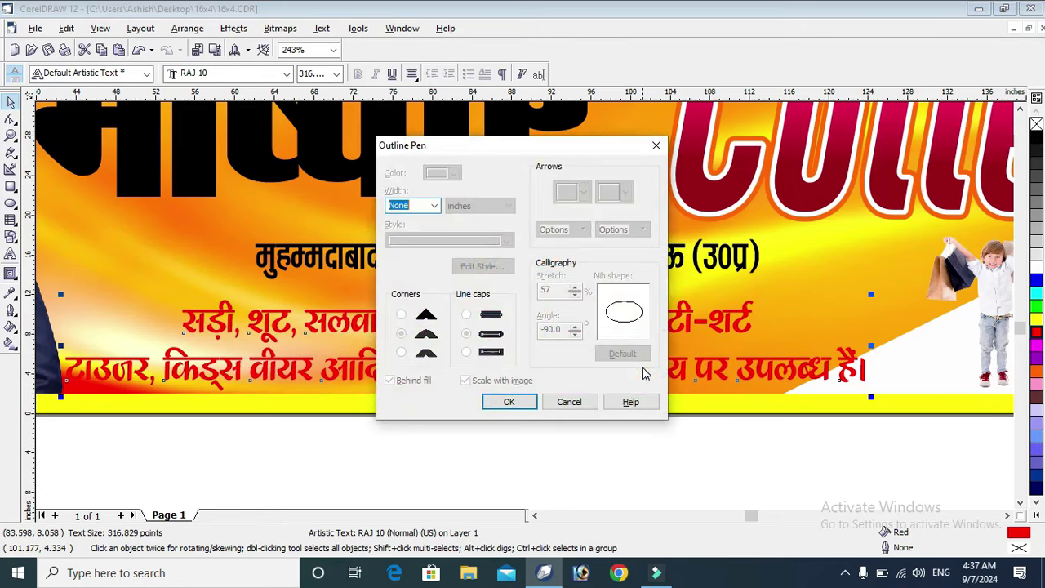
pyautogui.click(434, 206)
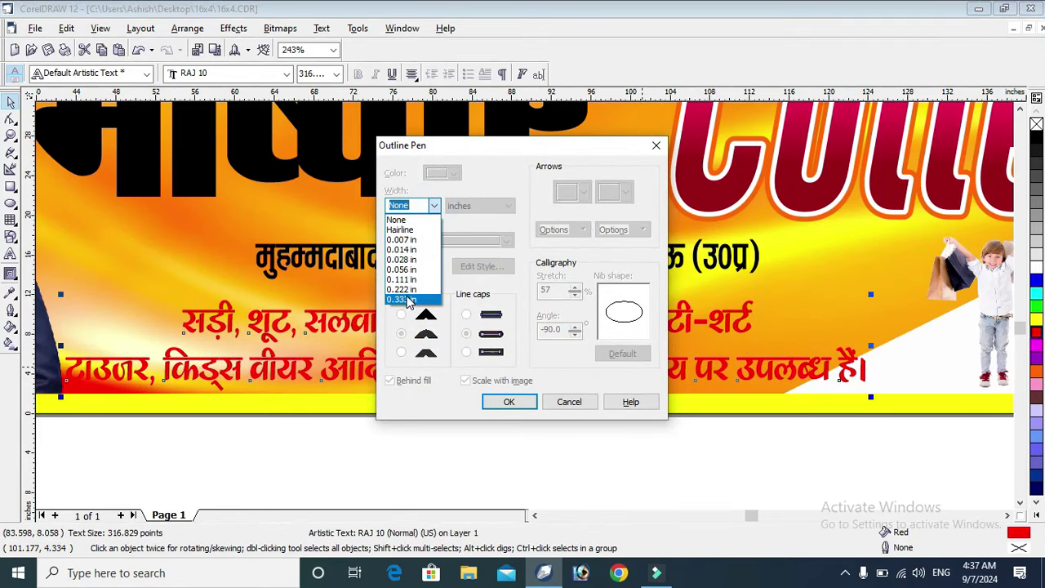
pyautogui.click(408, 299)
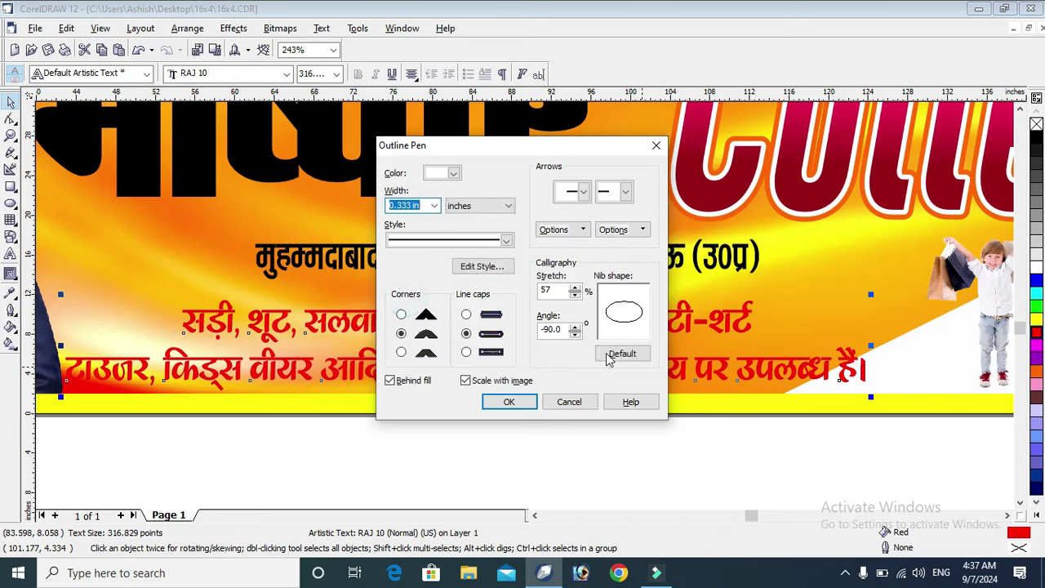
pyautogui.click(608, 356)
pyautogui.click(509, 402)
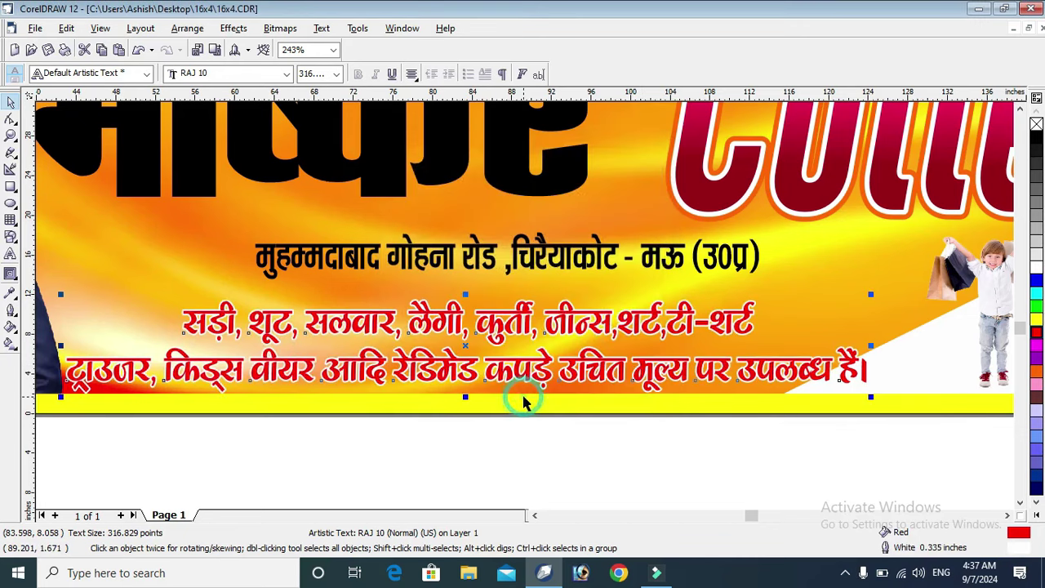
# - Increase the slogan lines' outline width to 0.803 in and nudge the block into place
pyautogui.press('F12')
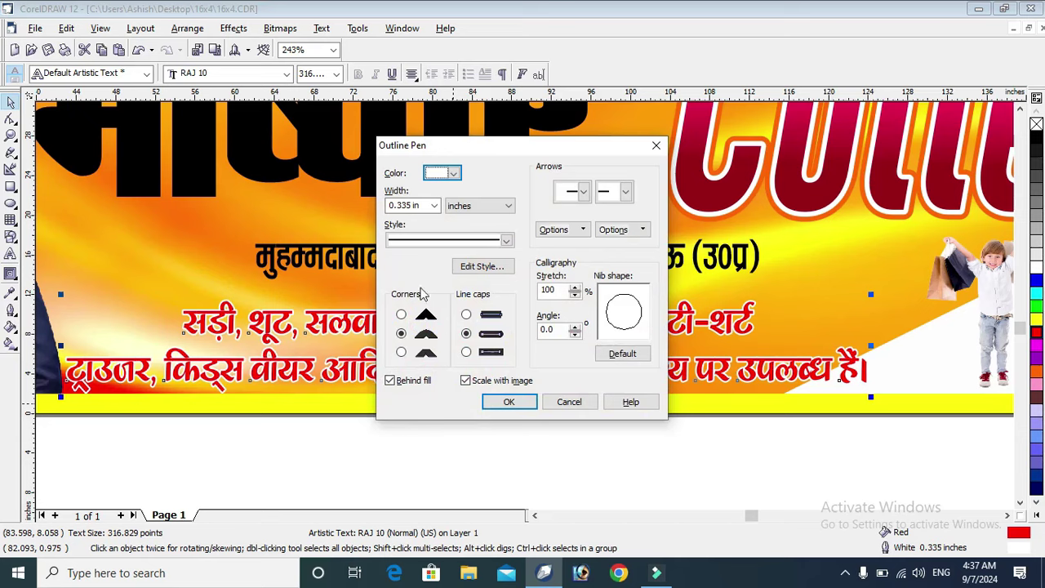
pyautogui.doubleClick(412, 205)
pyautogui.write('0.803')
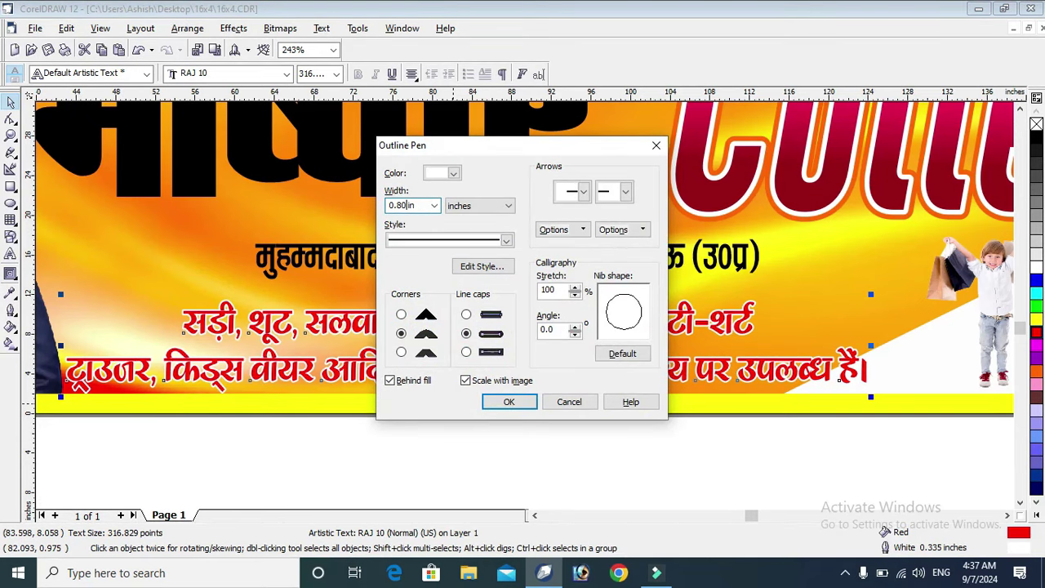
pyautogui.press('Return')
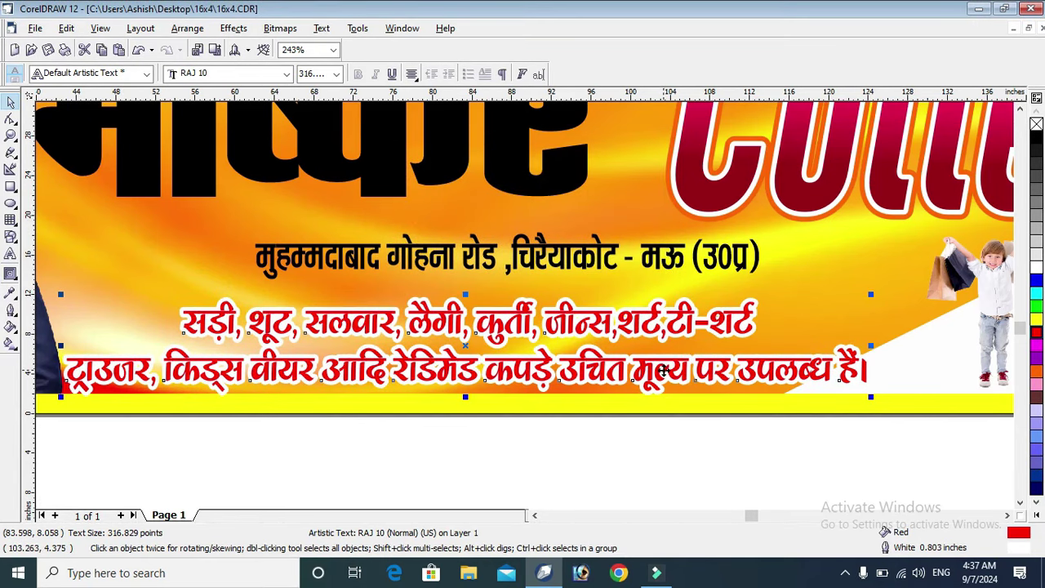
pyautogui.moveTo(661, 366); pyautogui.dragTo(665, 361)
pyautogui.click(792, 459)
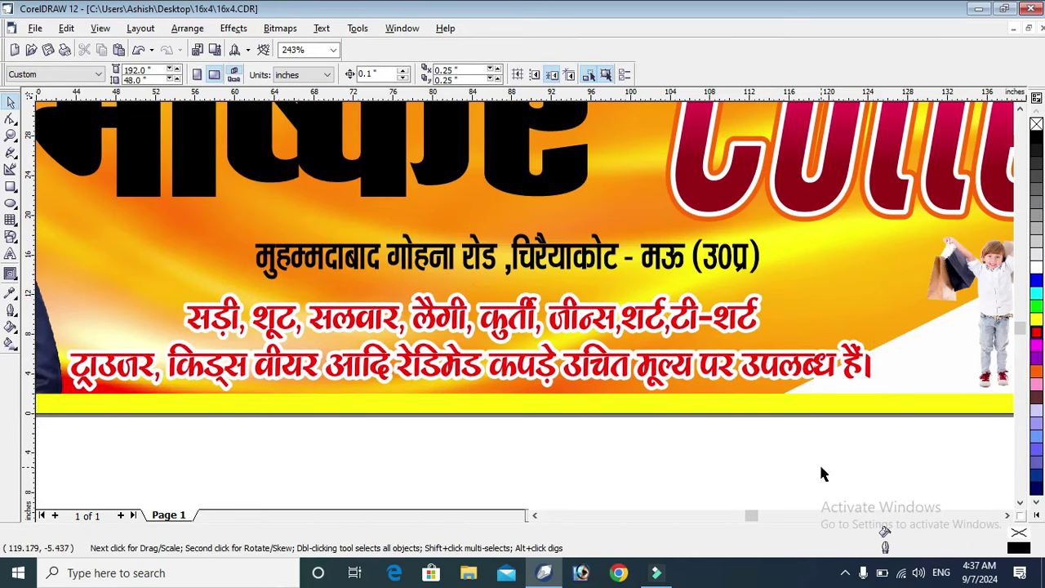
# - Draw a rectangle around the address line, fill it orange and remove its outline
pyautogui.click(11, 186)
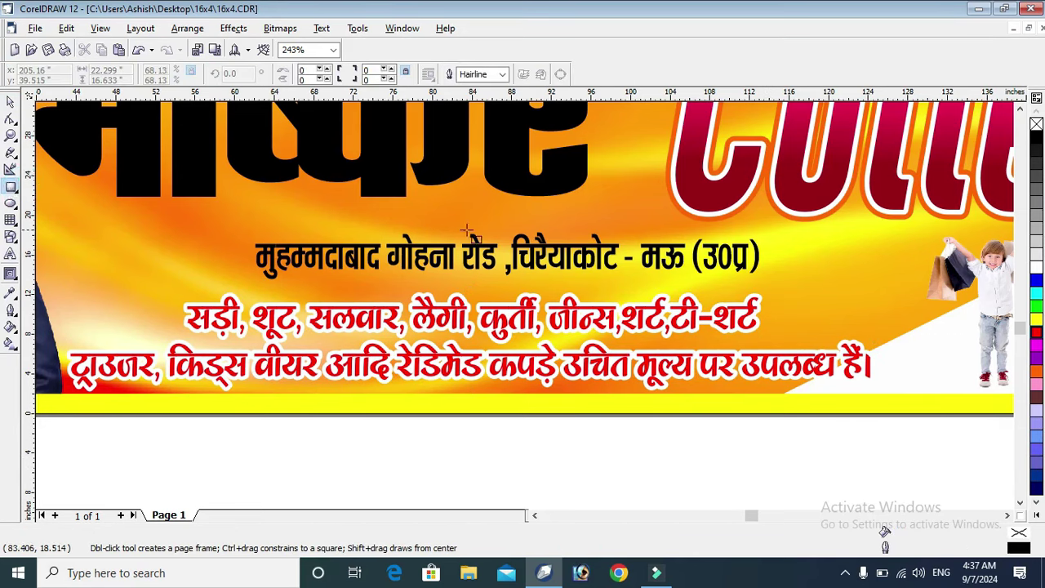
pyautogui.moveTo(225, 230)
pyautogui.mouseDown()
pyautogui.moveTo(882, 263)
pyautogui.moveTo(896, 283)
pyautogui.mouseUp()
pyautogui.press('z')
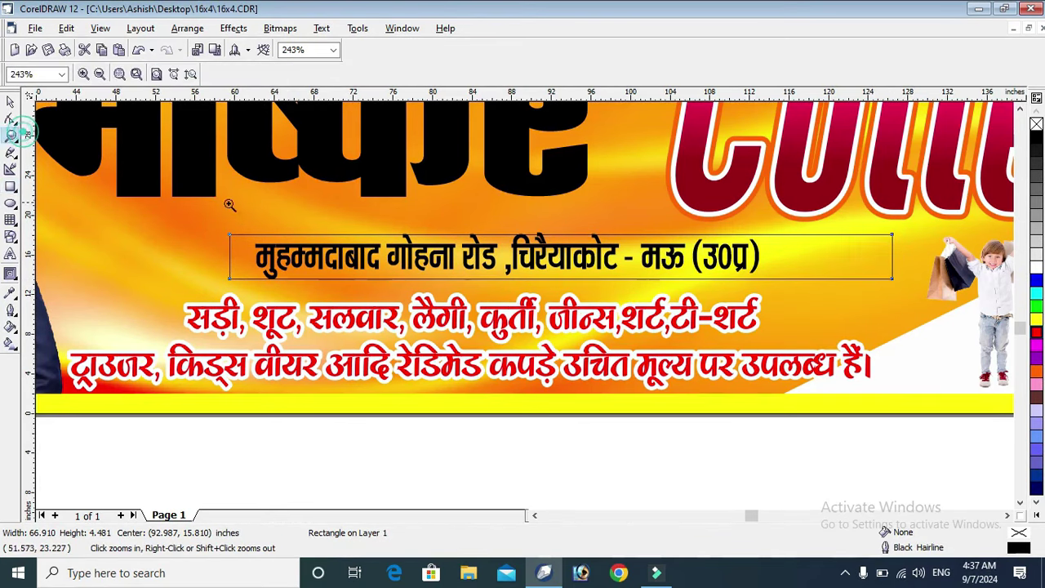
pyautogui.scroll(1, 726, 106)
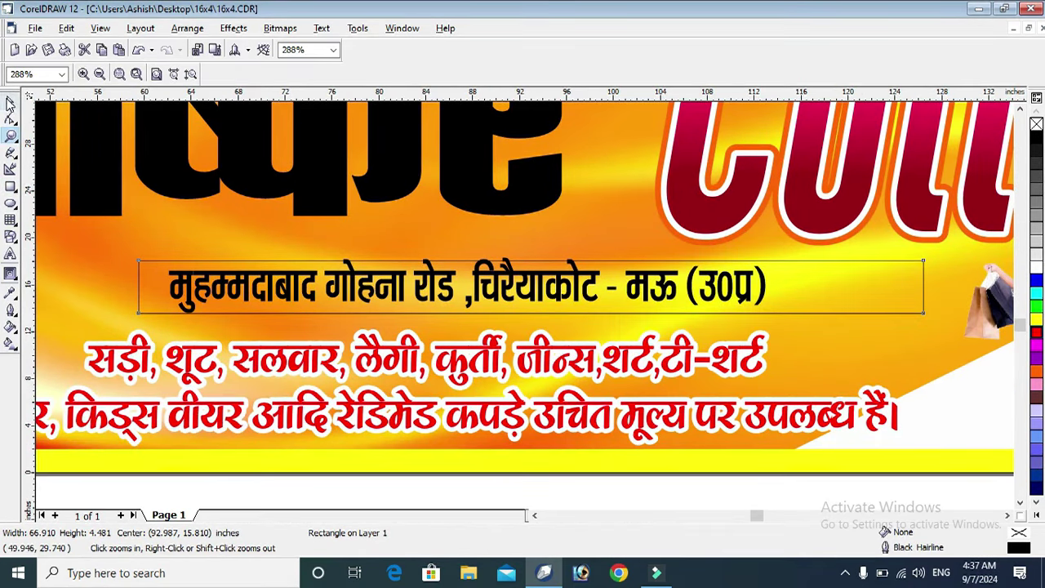
pyautogui.click(11, 101)
pyautogui.moveTo(831, 285); pyautogui.dragTo(825, 302)
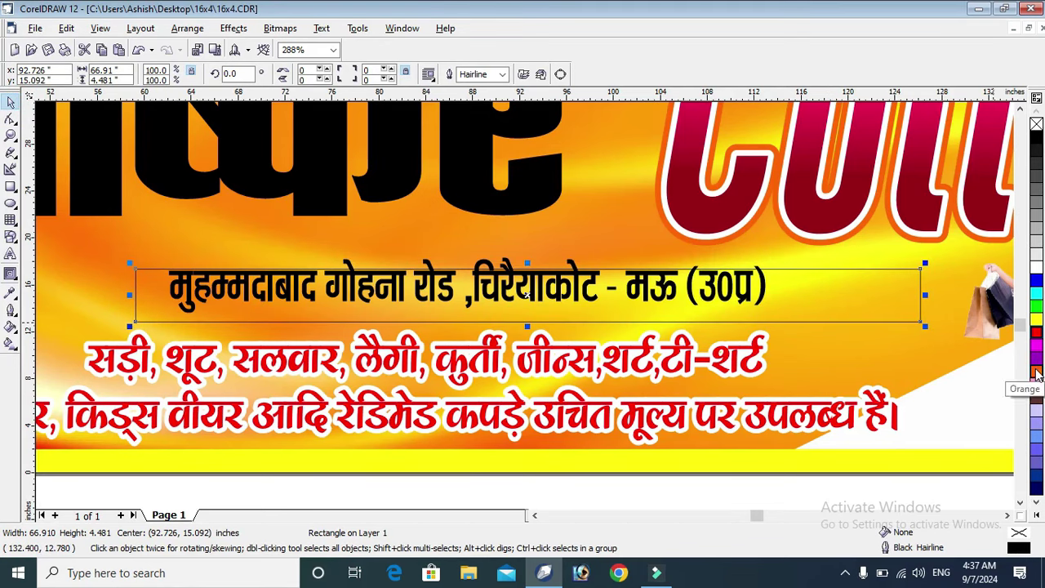
pyautogui.click(1036, 371)
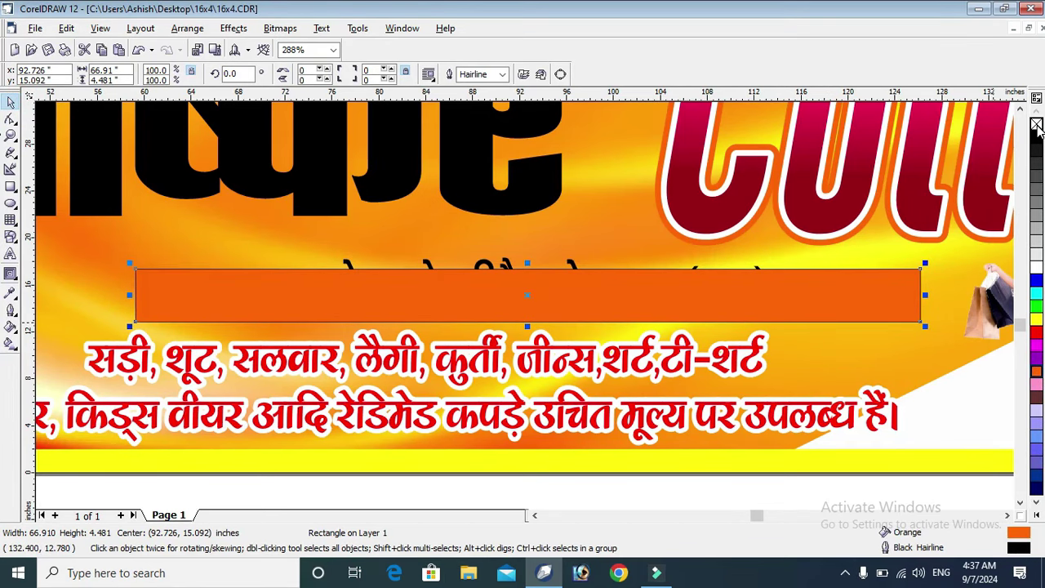
pyautogui.rightClick(1036, 124)
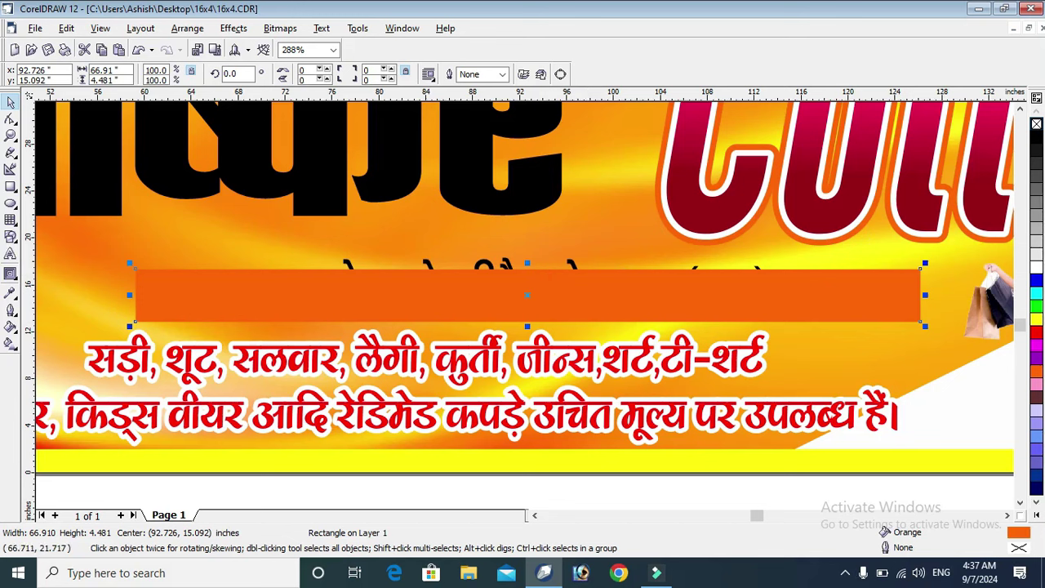
# - Bring the address text to front, centre it on the rectangle, and colour it white
pyautogui.click(429, 262)
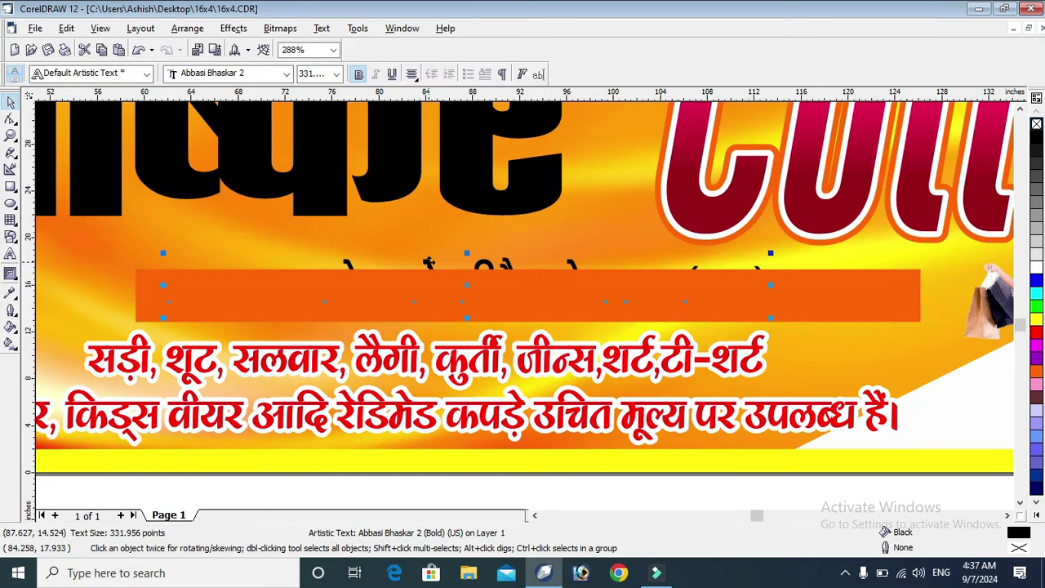
pyautogui.hotkey('shift', 'pageup')
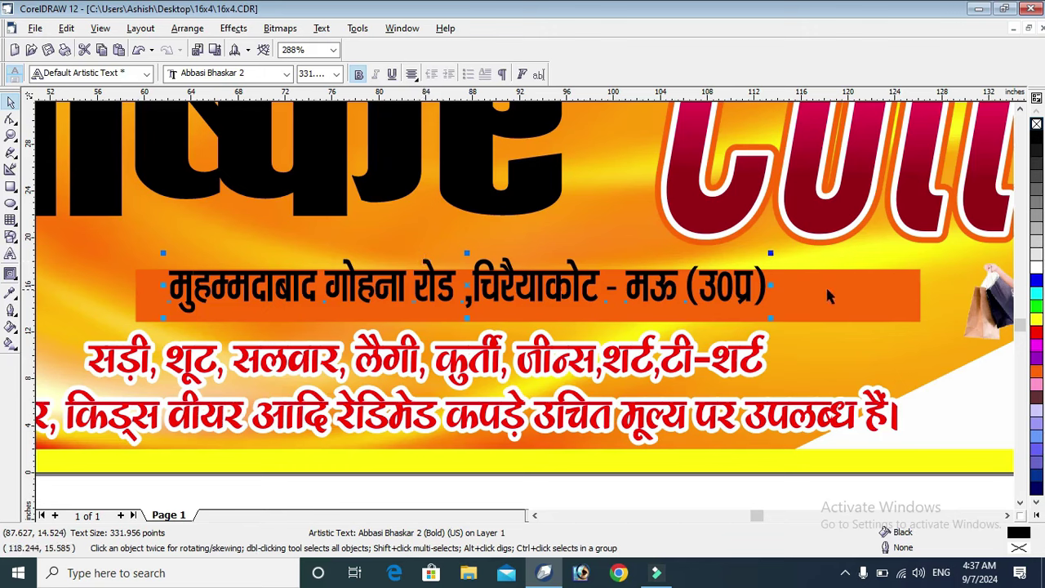
pyautogui.keyDown('shift'); pyautogui.click(833, 290); pyautogui.keyUp('shift')
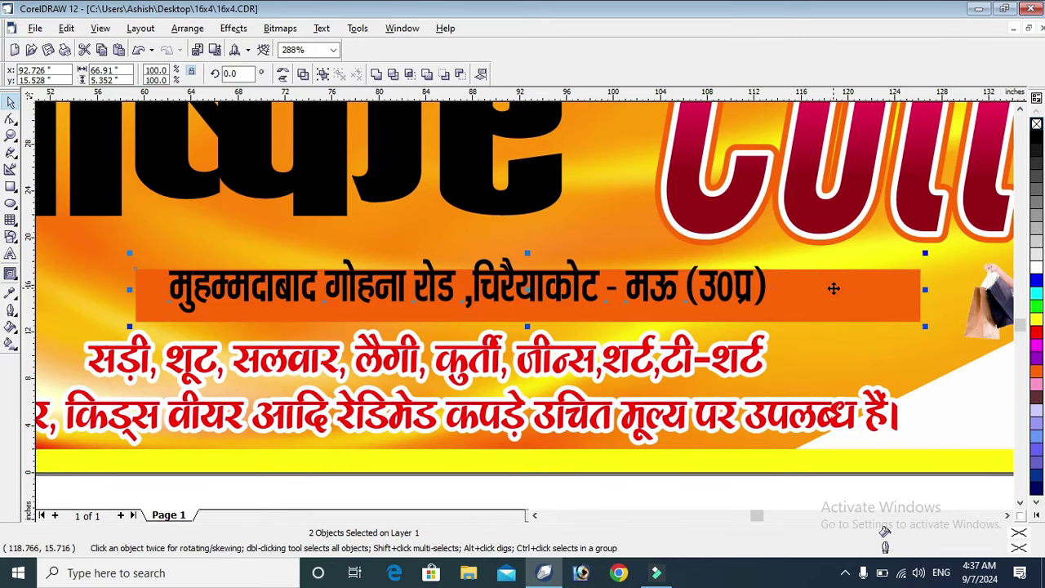
pyautogui.press('c')
pyautogui.press('e')
pyautogui.click(841, 500)
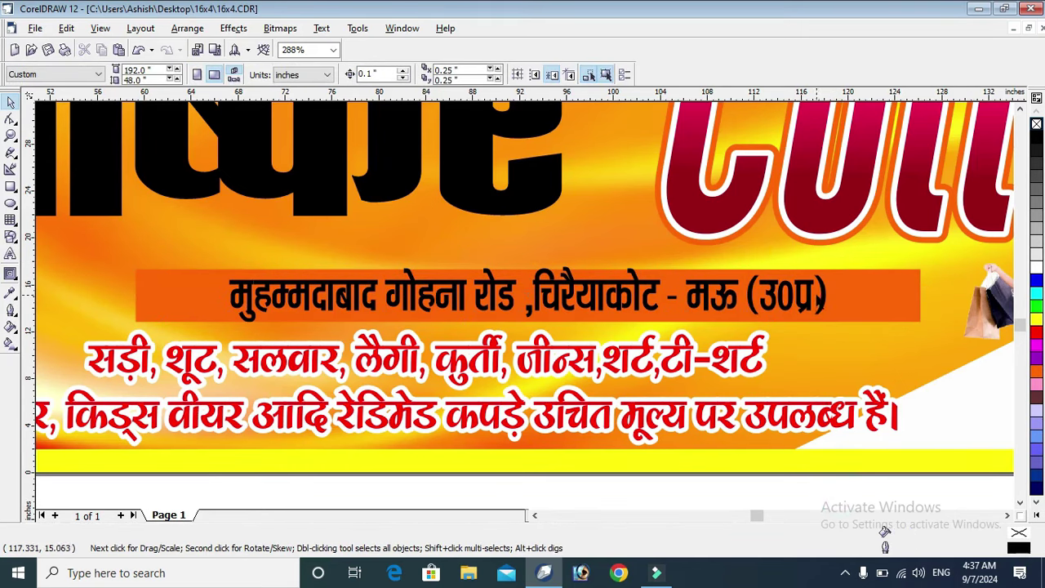
pyautogui.click(817, 301)
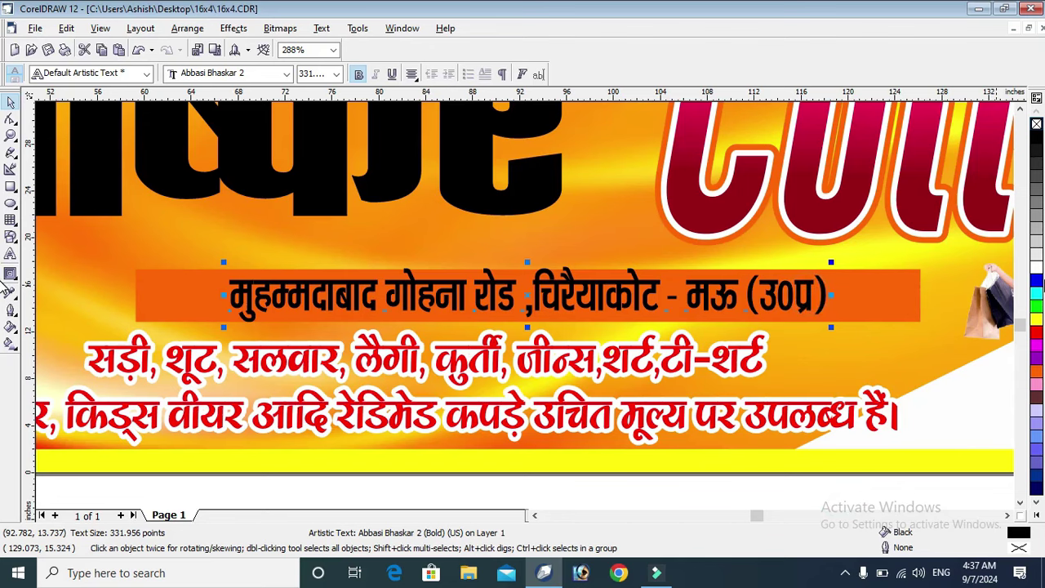
pyautogui.click(1036, 268)
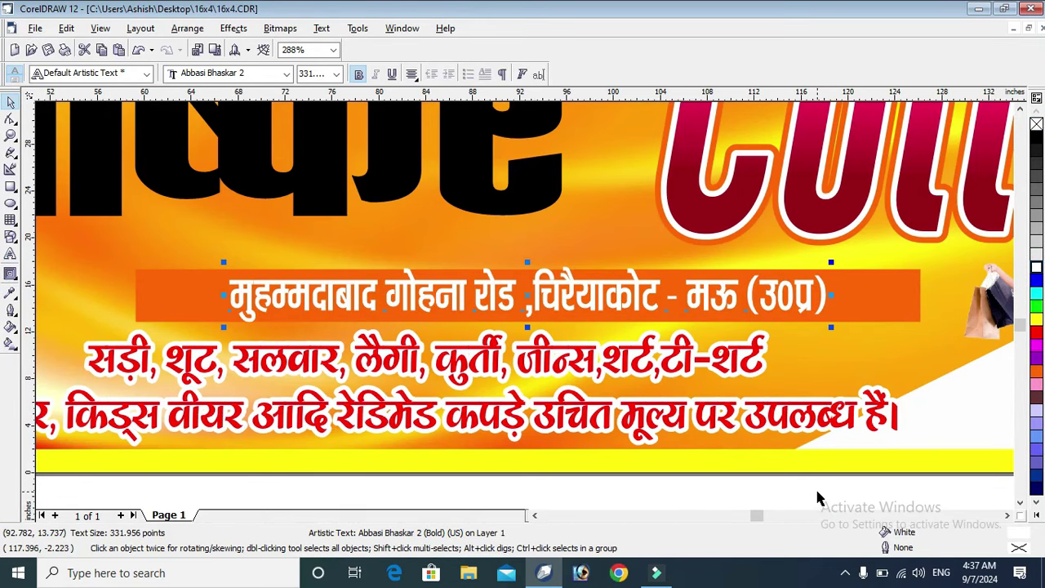
pyautogui.press('F4')
pyautogui.press('F2')
# - Draw a wide oval around the big headline word
pyautogui.moveTo(77, 191); pyautogui.dragTo(595, 419)
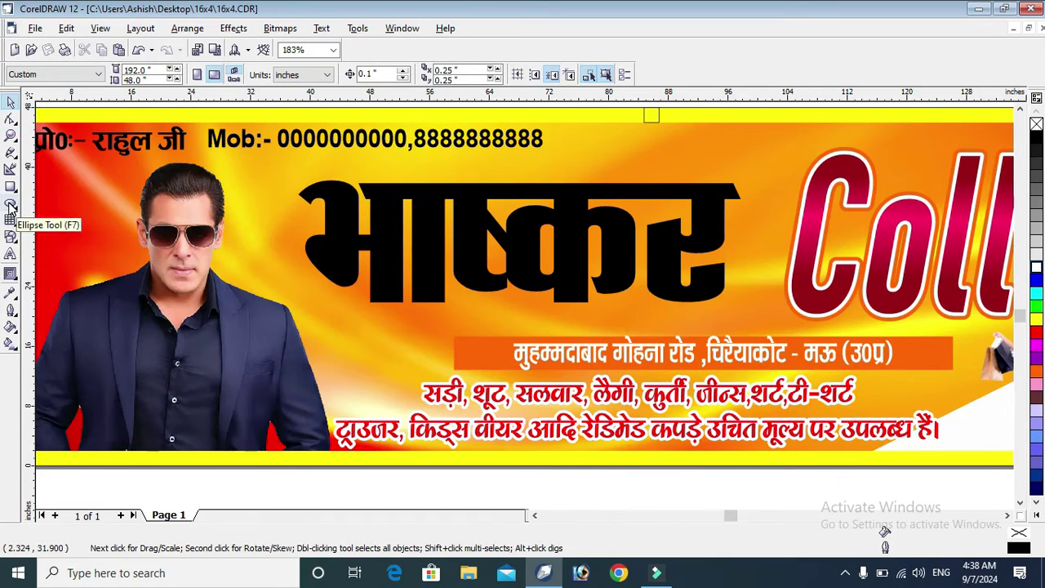
pyautogui.click(10, 203)
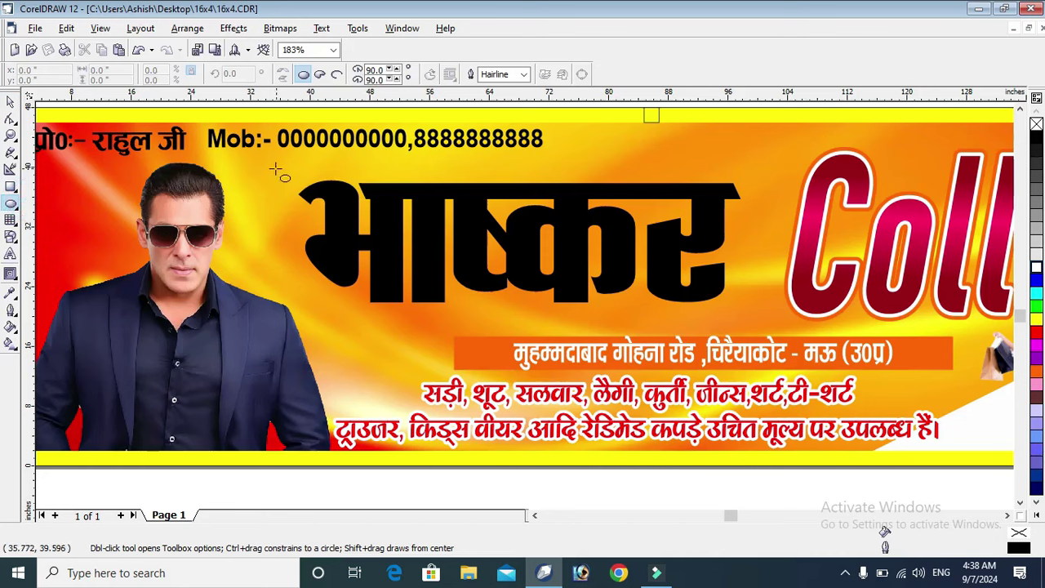
pyautogui.moveTo(275, 163); pyautogui.dragTo(748, 337)
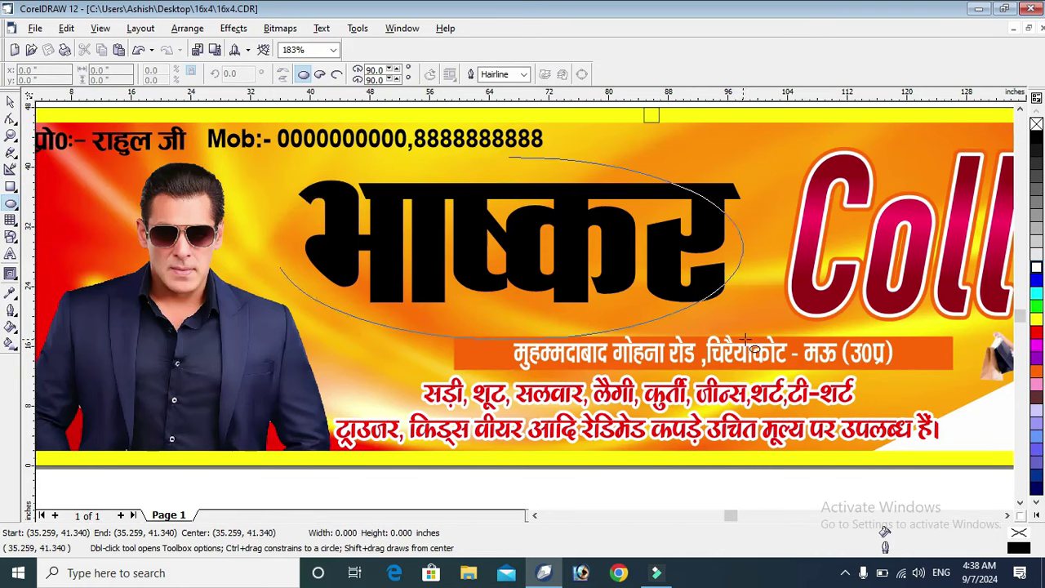
pyautogui.press('space')
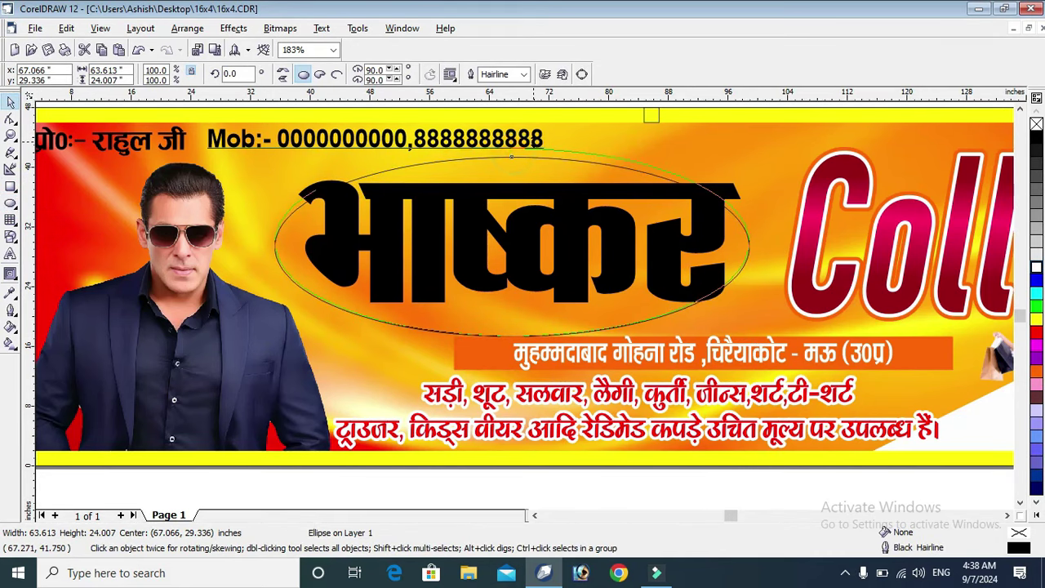
pyautogui.moveTo(752, 241); pyautogui.dragTo(773, 241)
pyautogui.press('Escape')
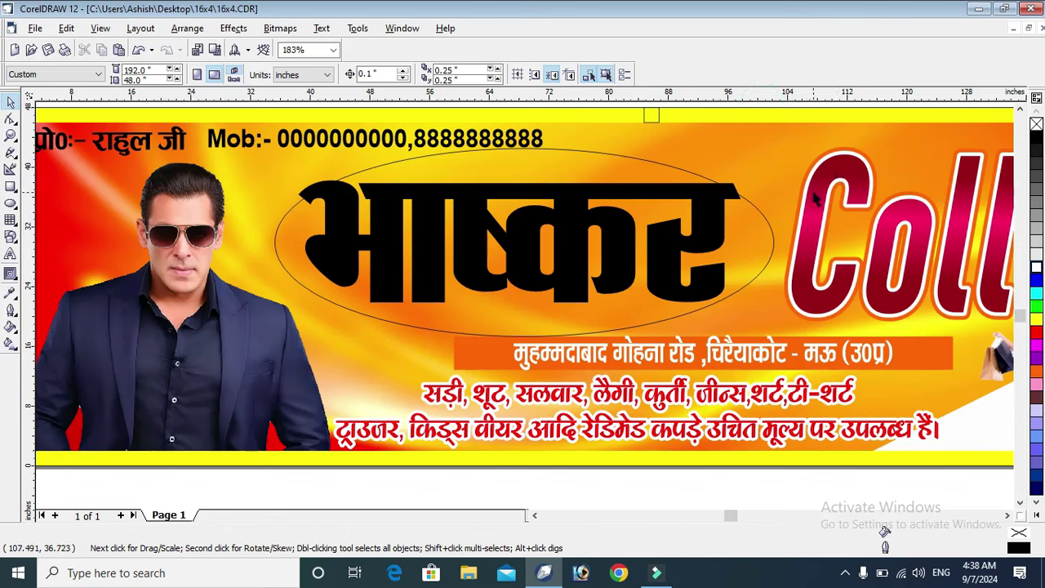
# - Copy the headline's red gradient fill onto the oval
pyautogui.click(816, 200)
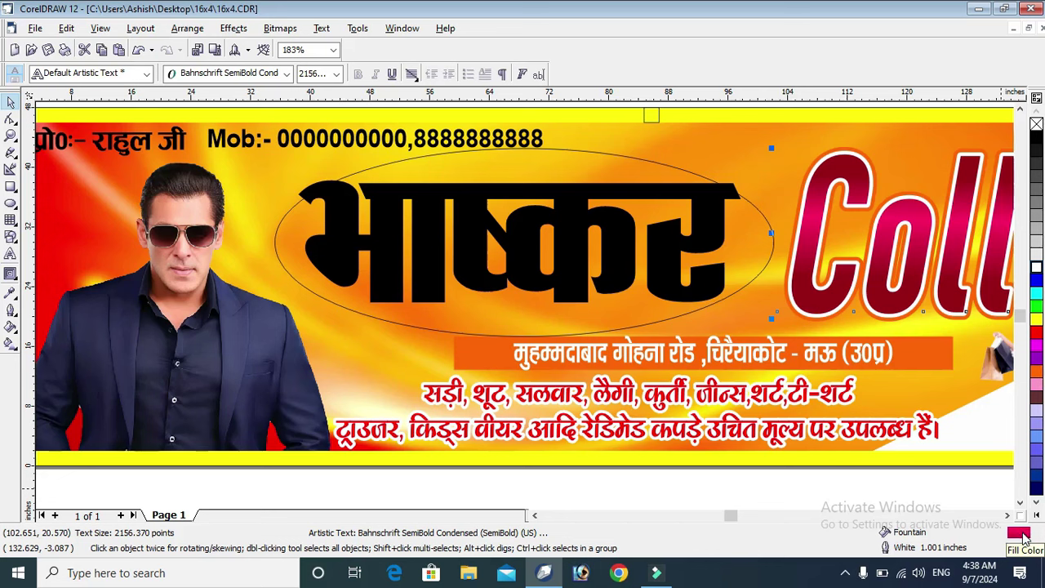
pyautogui.moveTo(1023, 537); pyautogui.dragTo(616, 301)
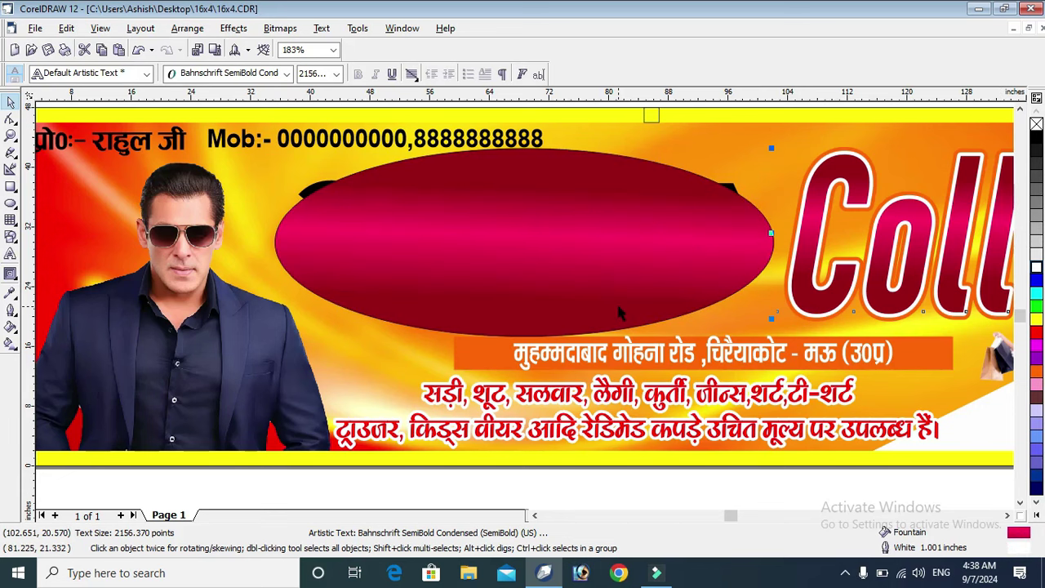
pyautogui.click(1037, 127)
pyautogui.hotkey('ctrl', 'z')
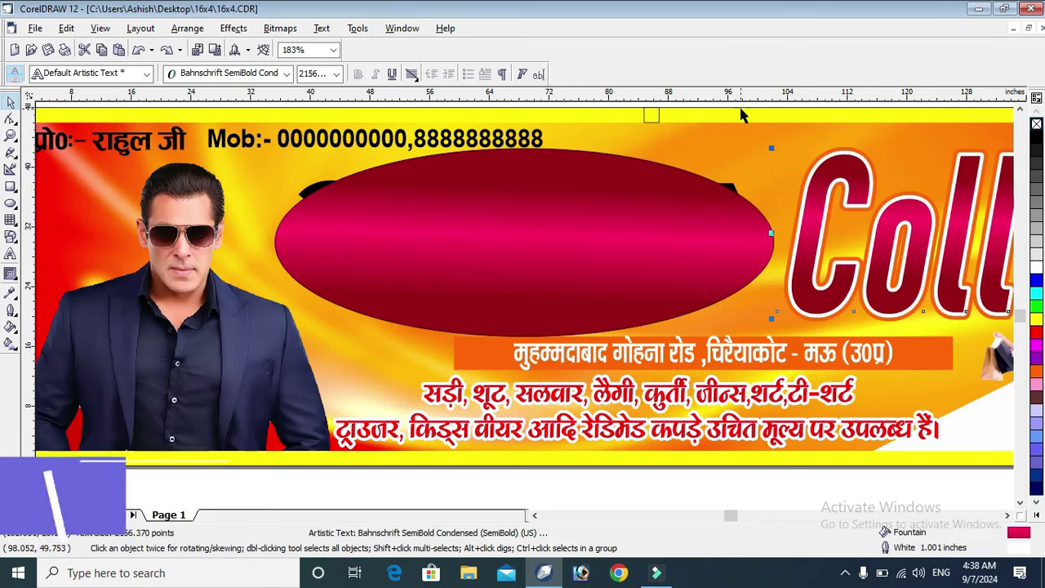
pyautogui.click(707, 202)
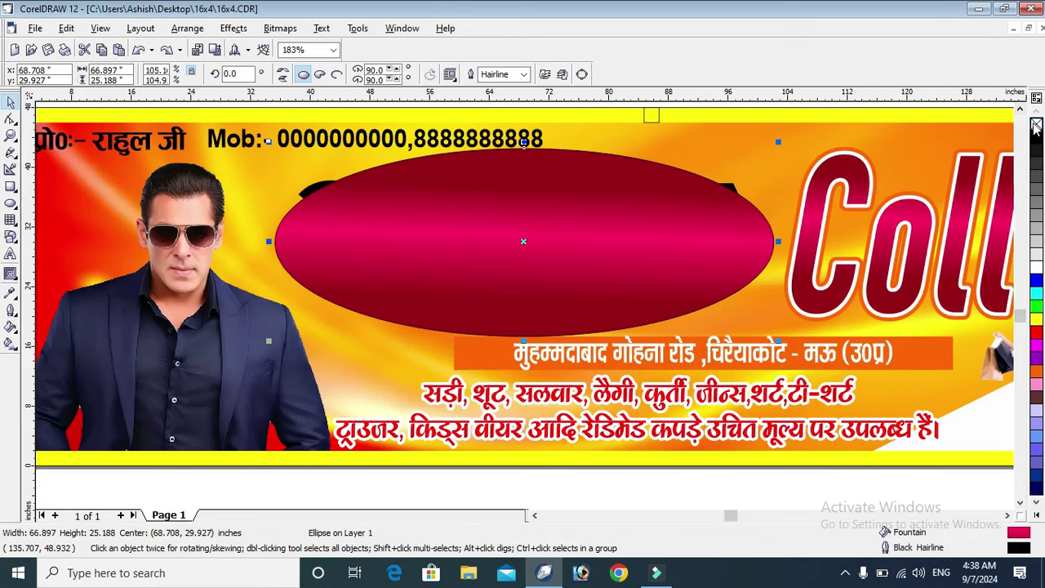
# - Bring the भास्कर headline in front of the red oval and fill it white
pyautogui.click(733, 184)
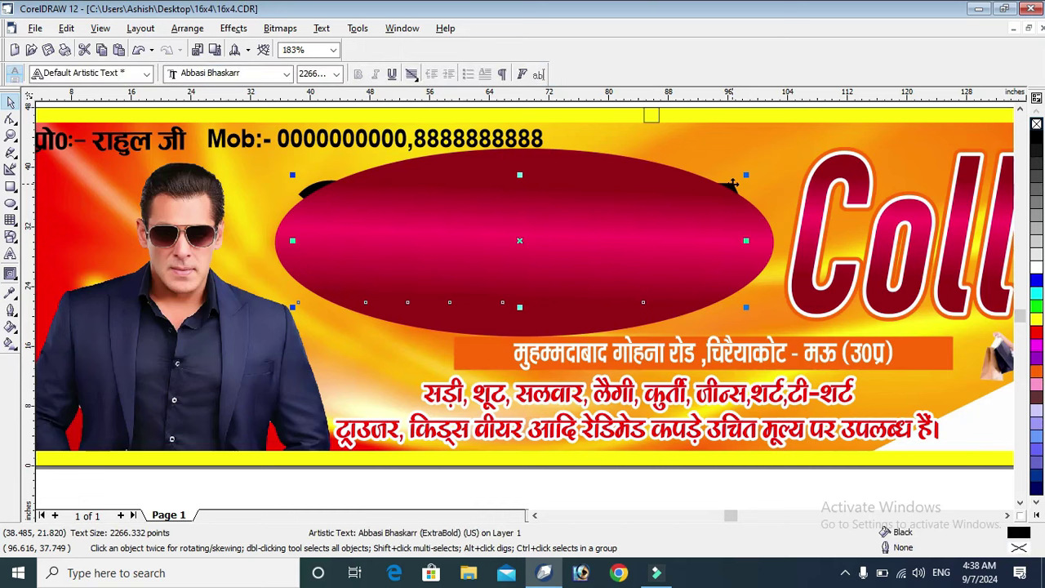
pyautogui.hotkey('shift', 'pageup')
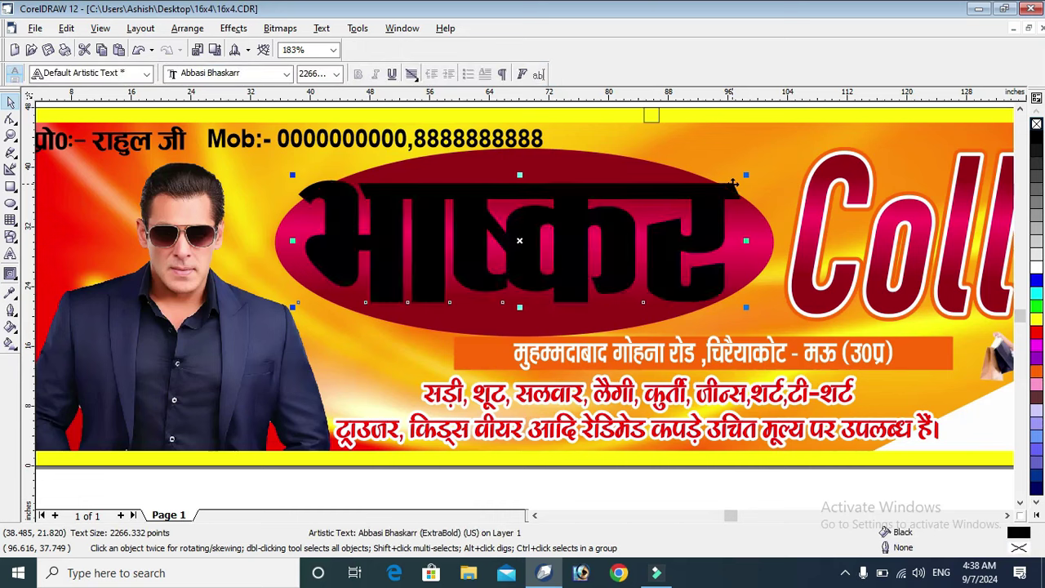
pyautogui.click(1036, 272)
pyautogui.scroll(-1, 654, 359)
pyautogui.click(701, 363)
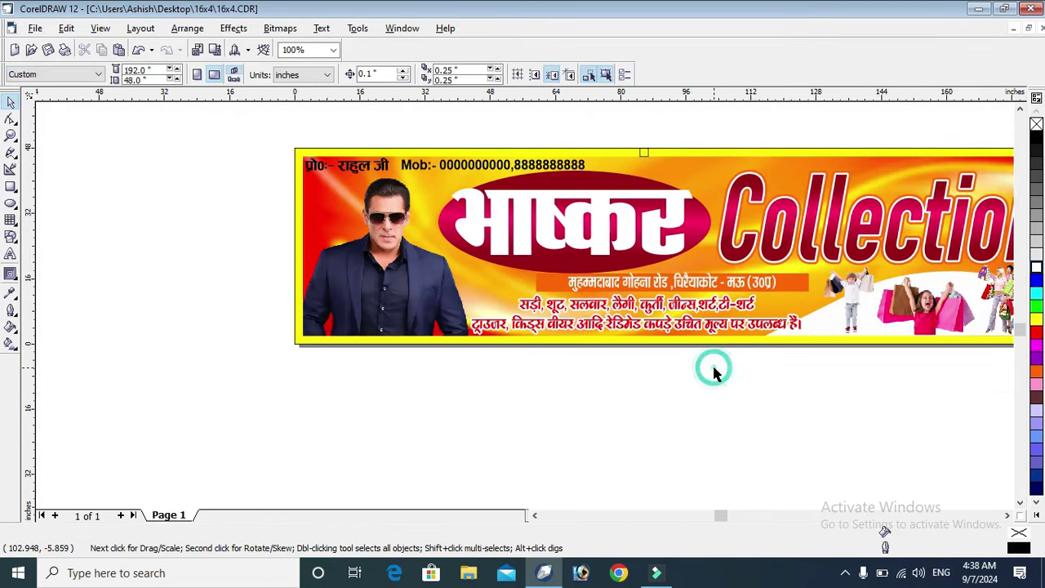
# - Colour the owner and mobile-number line blue with a 0.8 in outline
pyautogui.click(11, 136)
pyautogui.moveTo(225, 138); pyautogui.dragTo(660, 202)
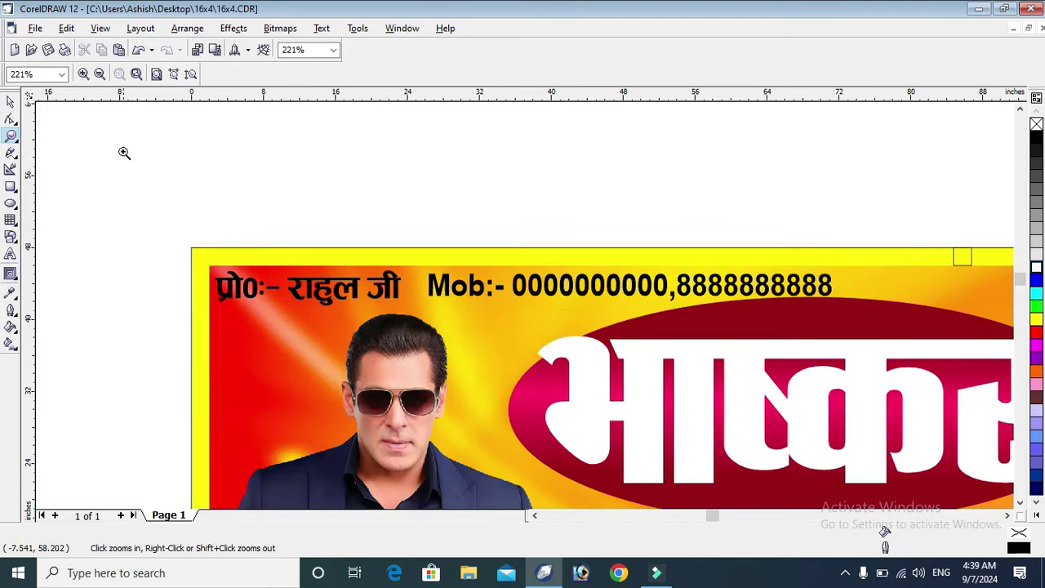
pyautogui.click(10, 101)
pyautogui.click(375, 289)
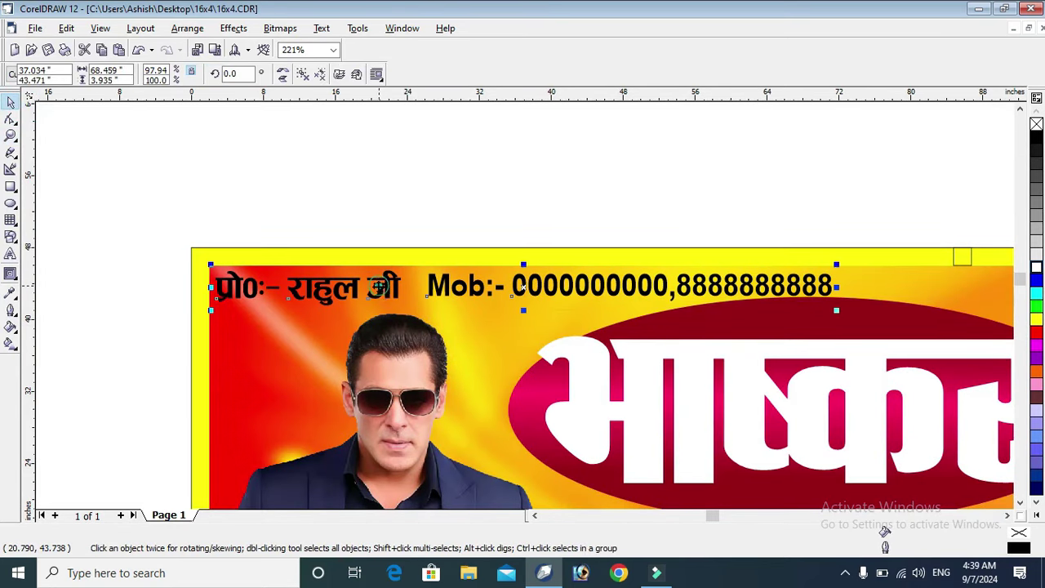
pyautogui.click(1035, 281)
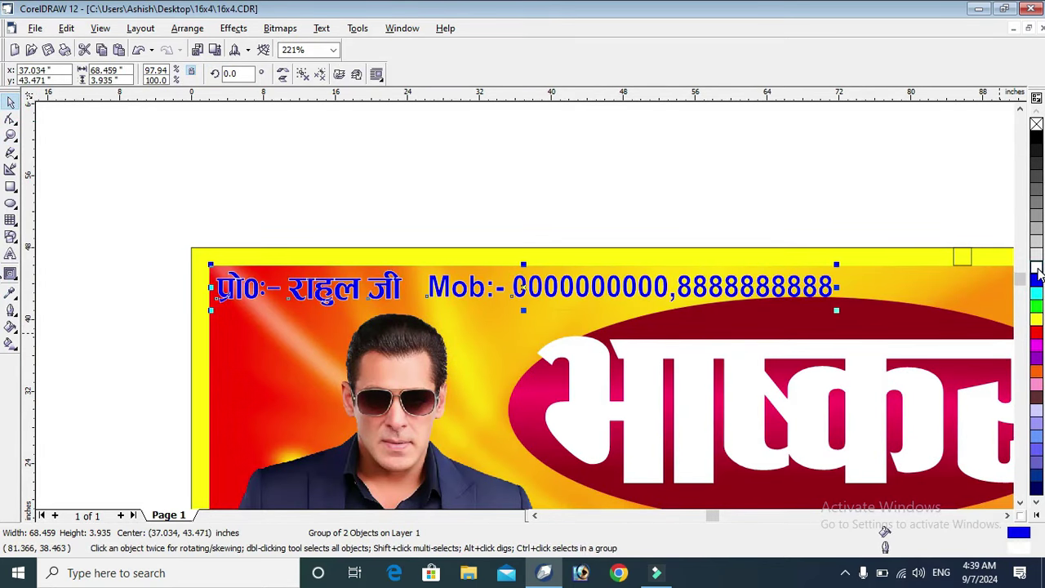
pyautogui.press('F12')
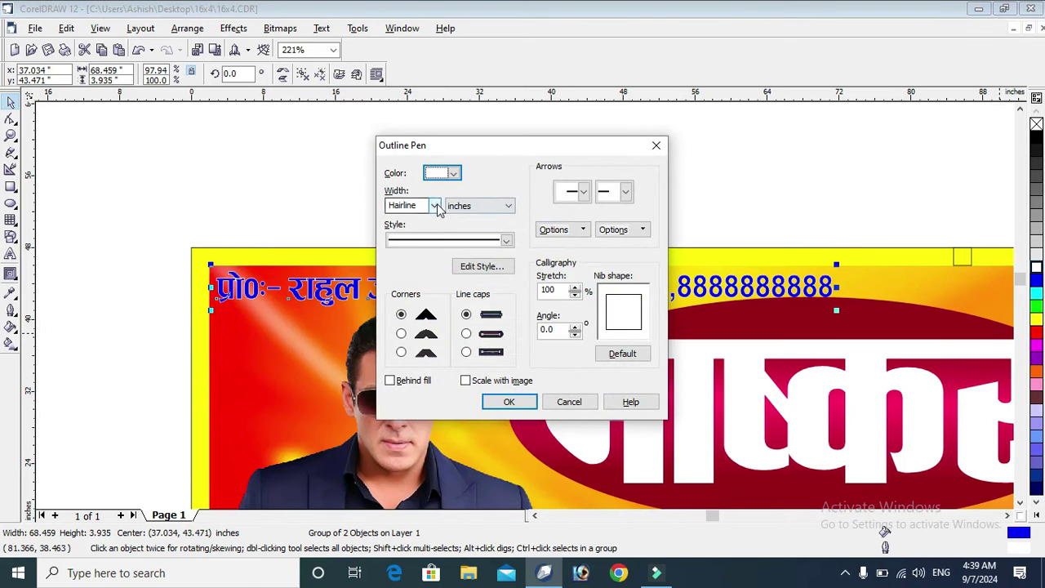
pyautogui.click(435, 206)
pyautogui.click(414, 299)
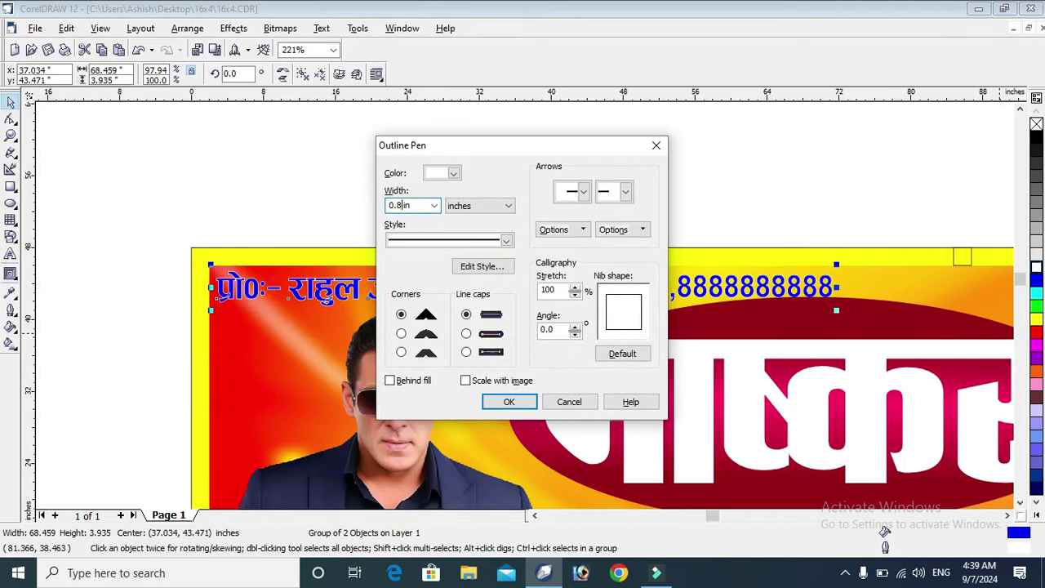
pyautogui.press('Return')
pyautogui.scroll(-1, 627, 187)
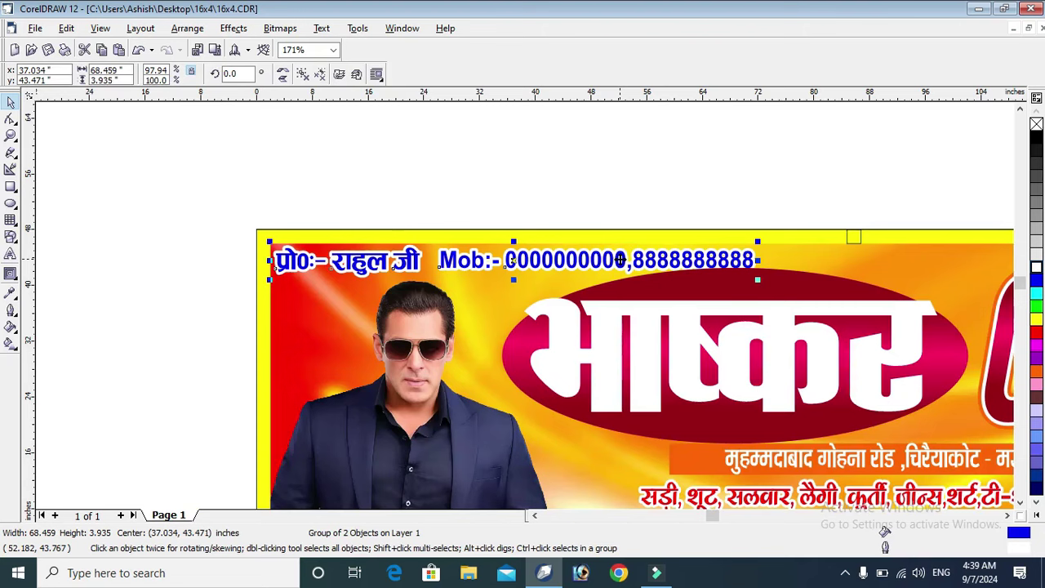
pyautogui.click(670, 187)
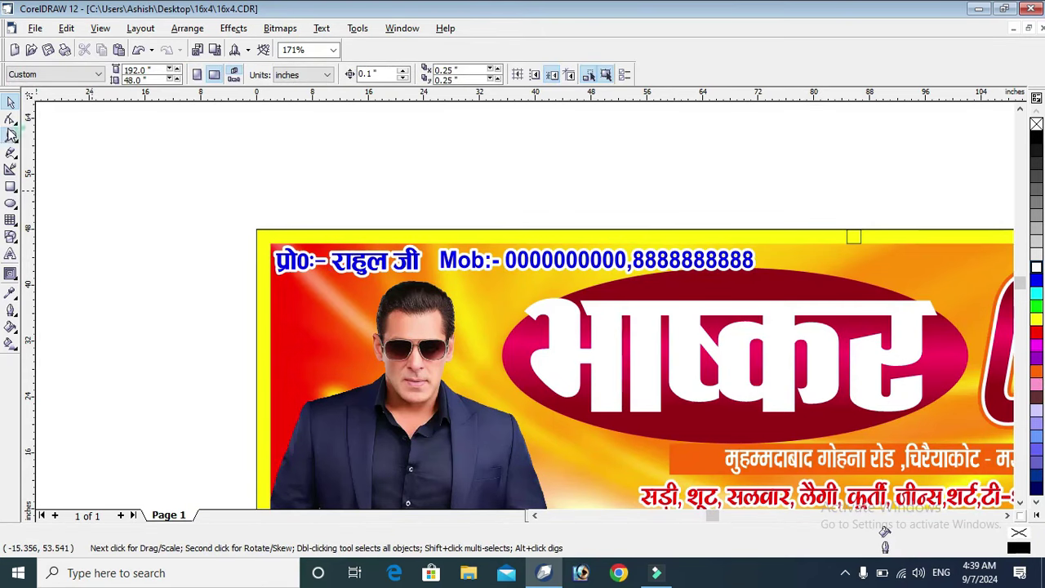
# - Zoom onto the banner's right half and select the two loose slogan texts
pyautogui.click(10, 135)
pyautogui.rightClick(217, 201)
pyautogui.moveTo(1010, 394); pyautogui.dragTo(986, 441)
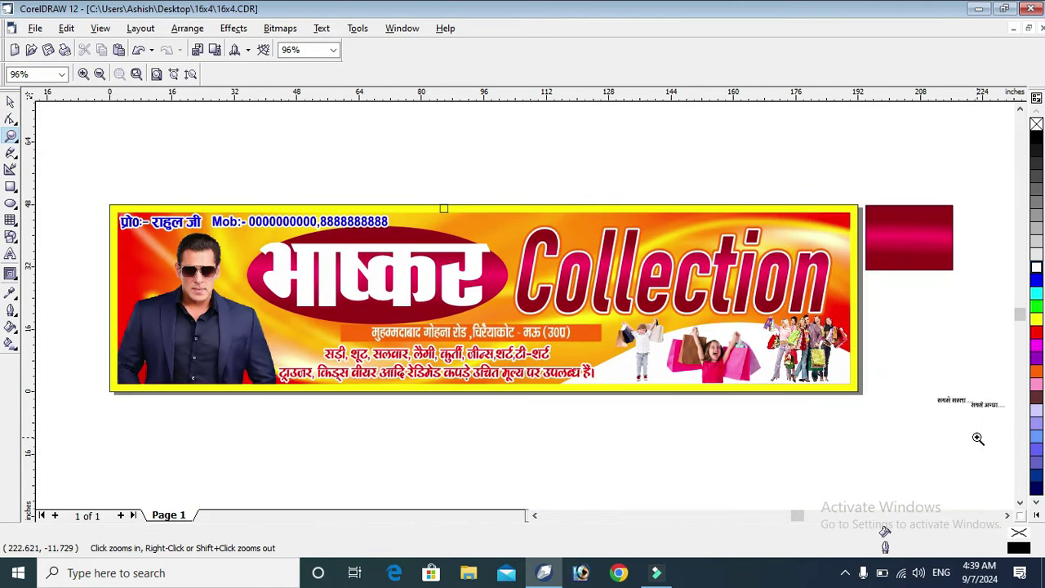
pyautogui.moveTo(543, 281); pyautogui.dragTo(1013, 445)
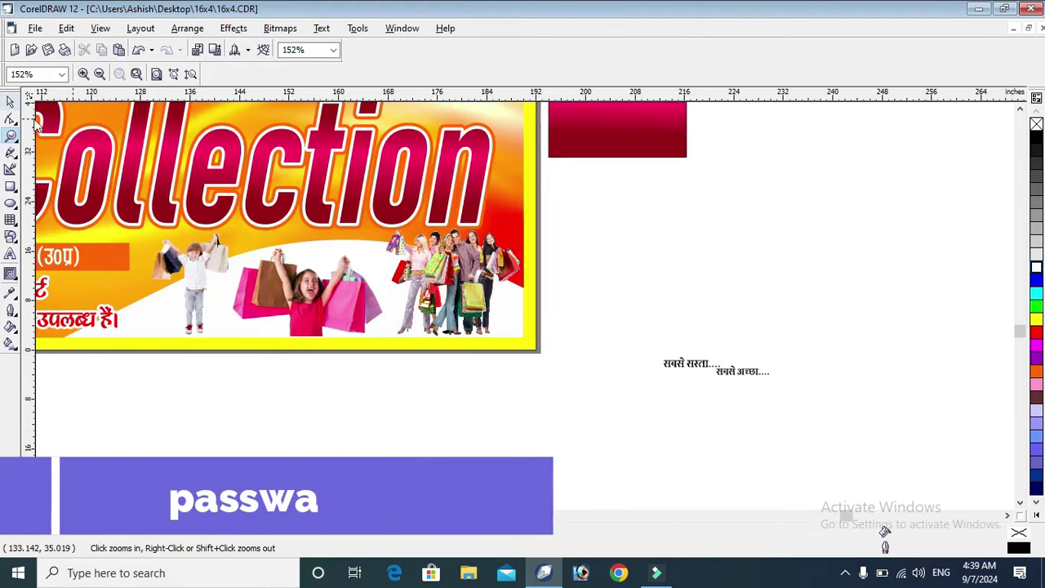
pyautogui.click(11, 101)
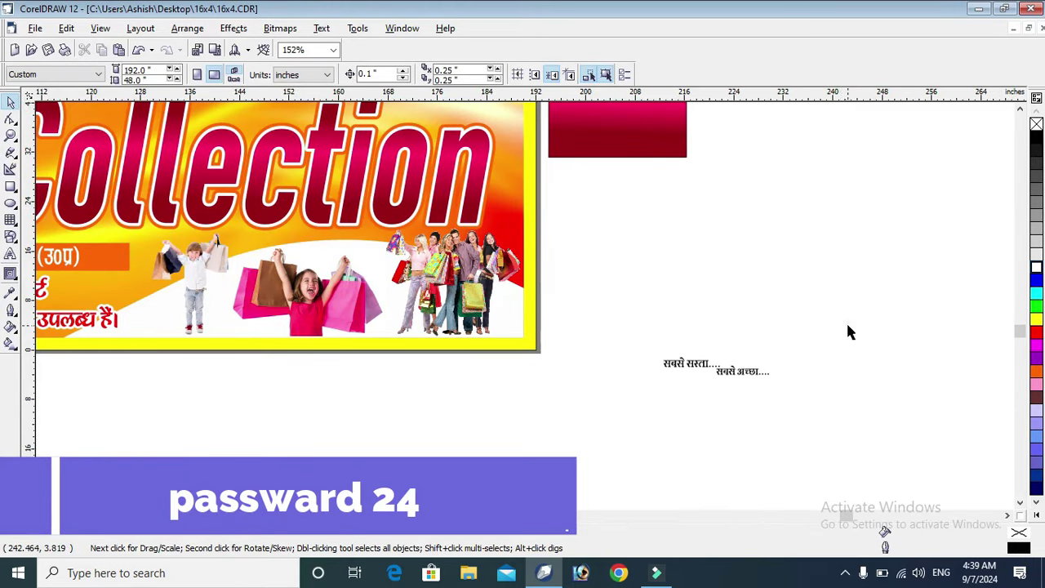
pyautogui.moveTo(846, 321); pyautogui.dragTo(682, 406)
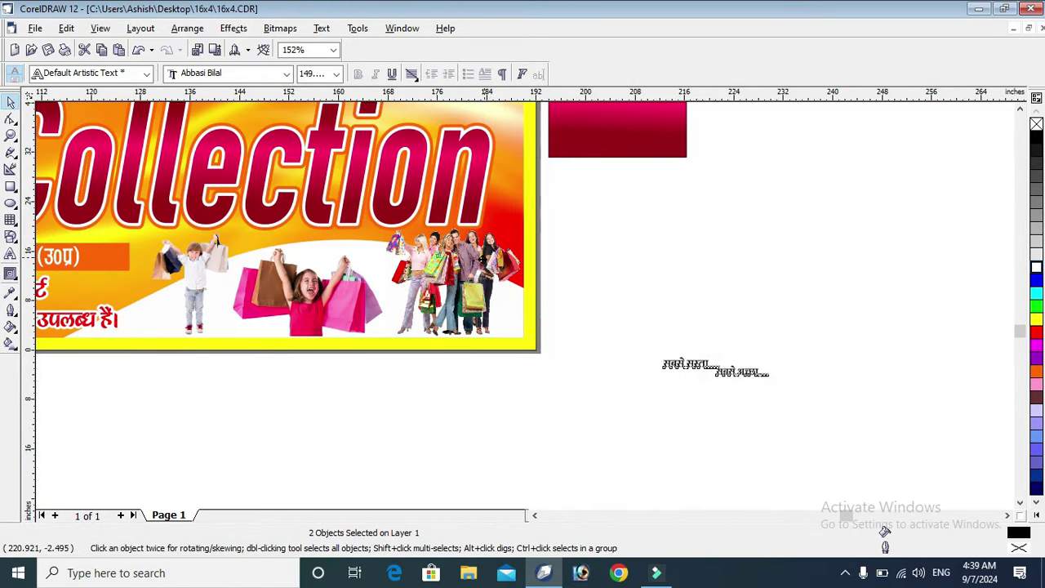
# - Move the two slogans onto the shopping photos and nudge the girl photo slightly down
pyautogui.moveTo(690, 365); pyautogui.dragTo(456, 259)
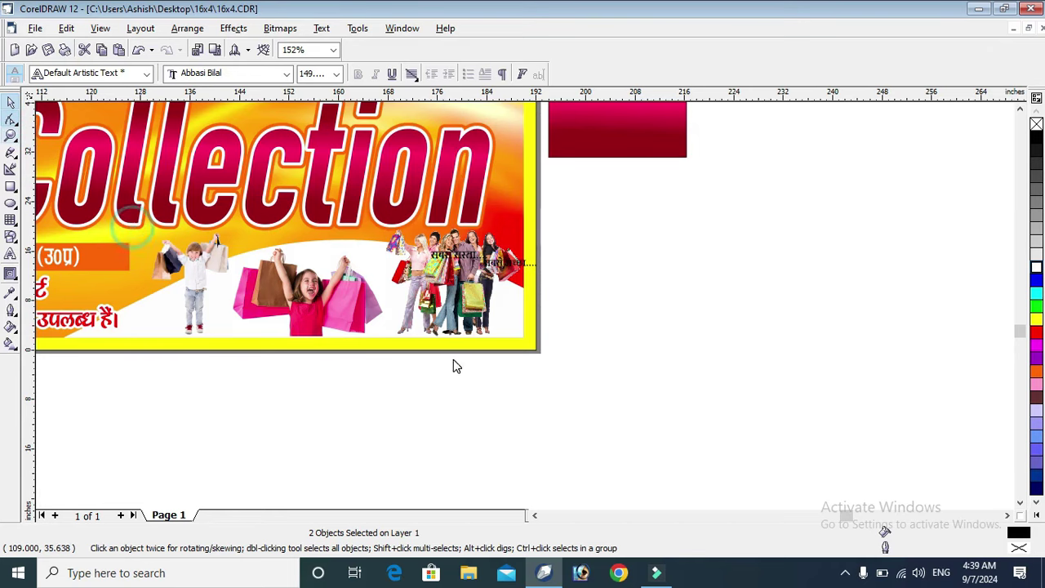
pyautogui.click(11, 135)
pyautogui.click(343, 278)
pyautogui.moveTo(205, 261); pyautogui.dragTo(692, 431)
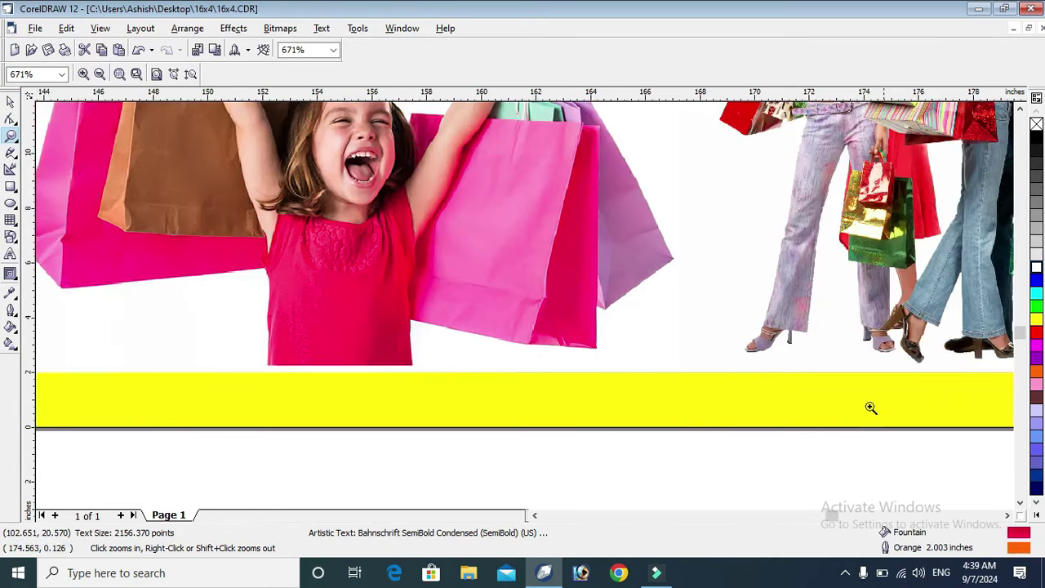
pyautogui.click(12, 100)
pyautogui.moveTo(351, 201); pyautogui.dragTo(365, 205)
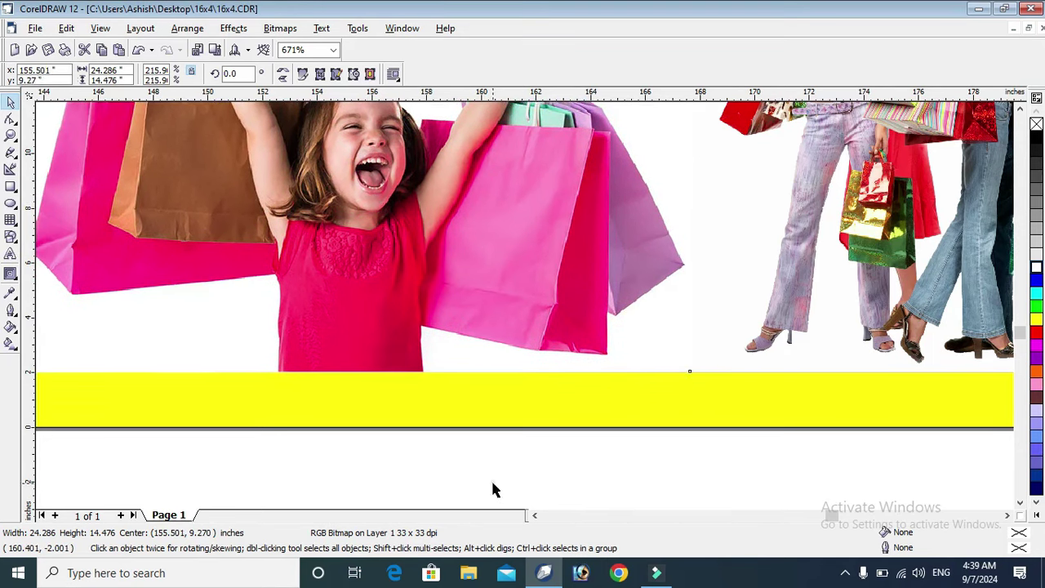
pyautogui.click(490, 479)
pyautogui.scroll(-1, 291, 425)
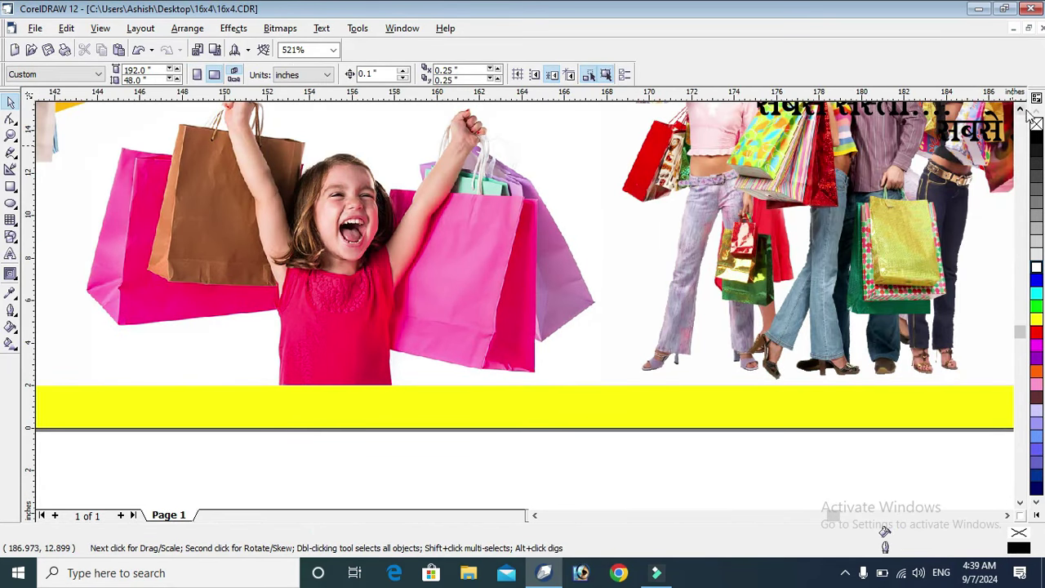
pyautogui.click(1022, 109)
pyautogui.click(1021, 109)
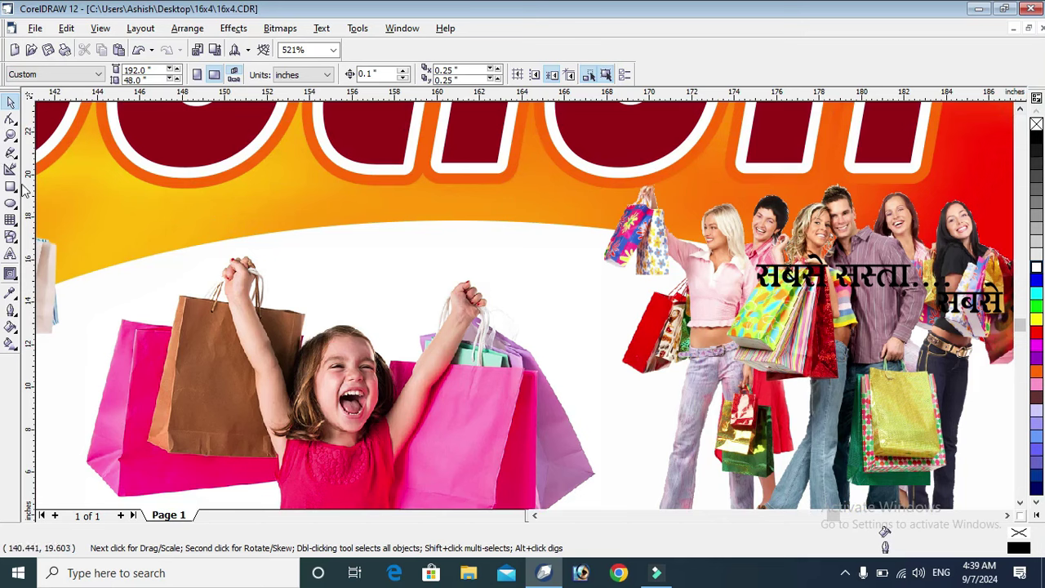
# - Draw a tag rectangle above the girl, copy it below, and fill them green and navy
pyautogui.click(10, 187)
pyautogui.moveTo(264, 207); pyautogui.dragTo(462, 248)
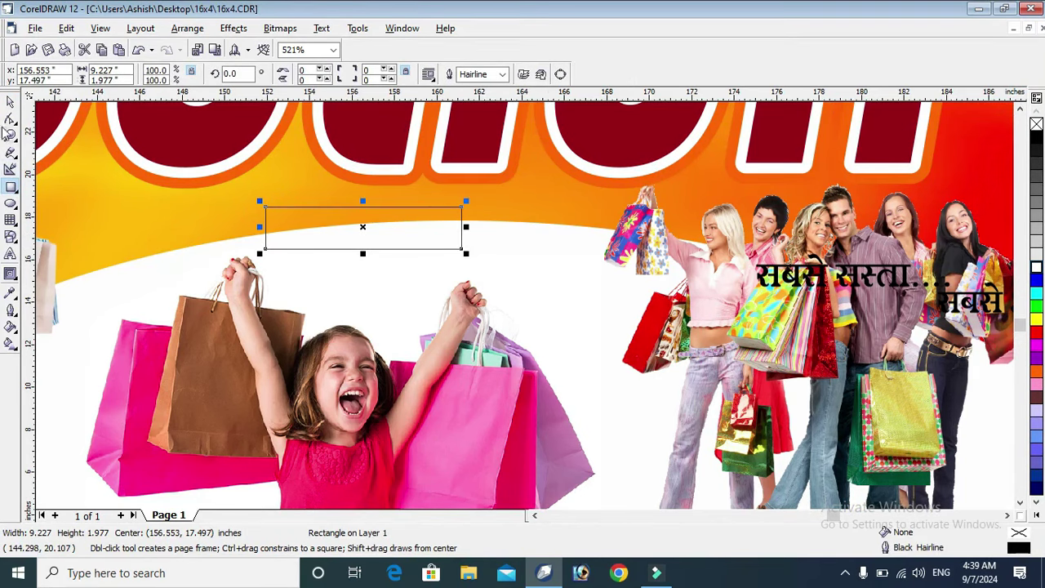
pyautogui.click(11, 101)
pyautogui.moveTo(372, 232)
pyautogui.mouseDown()
pyautogui.moveTo(352, 218)
pyautogui.moveTo(454, 257)
pyautogui.mouseUp()
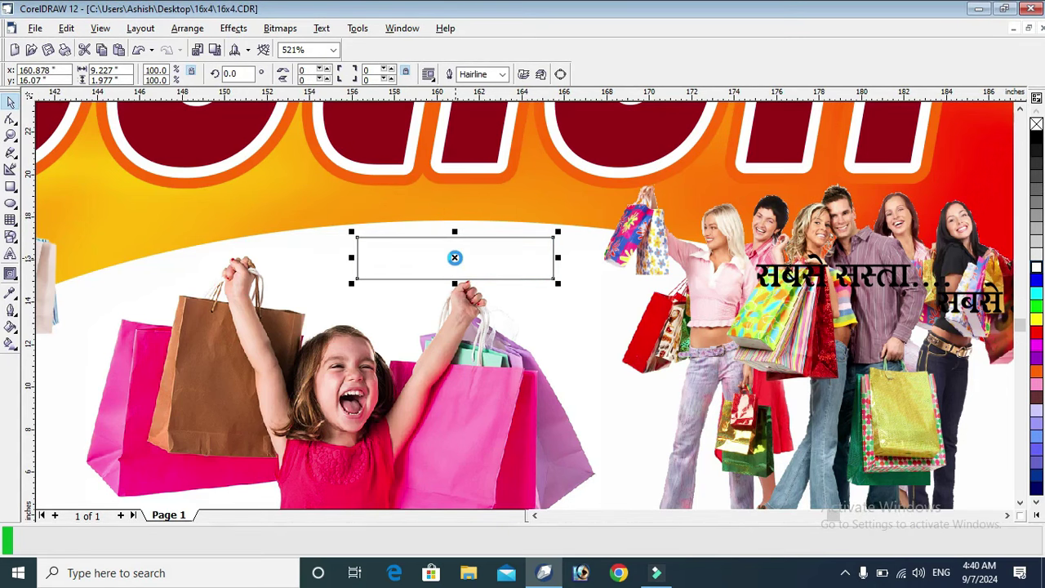
pyautogui.hotkey('ctrl', 'z')
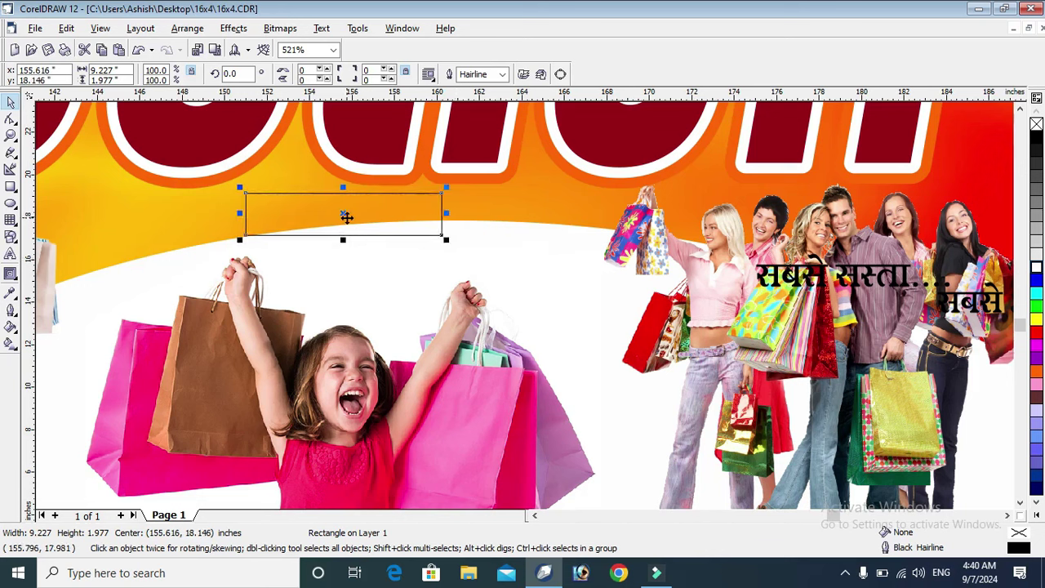
pyautogui.moveTo(347, 216)
pyautogui.mouseDown()
pyautogui.moveTo(432, 261)
pyautogui.moveTo(369, 208)
pyautogui.mouseUp()
pyautogui.click(1036, 467)
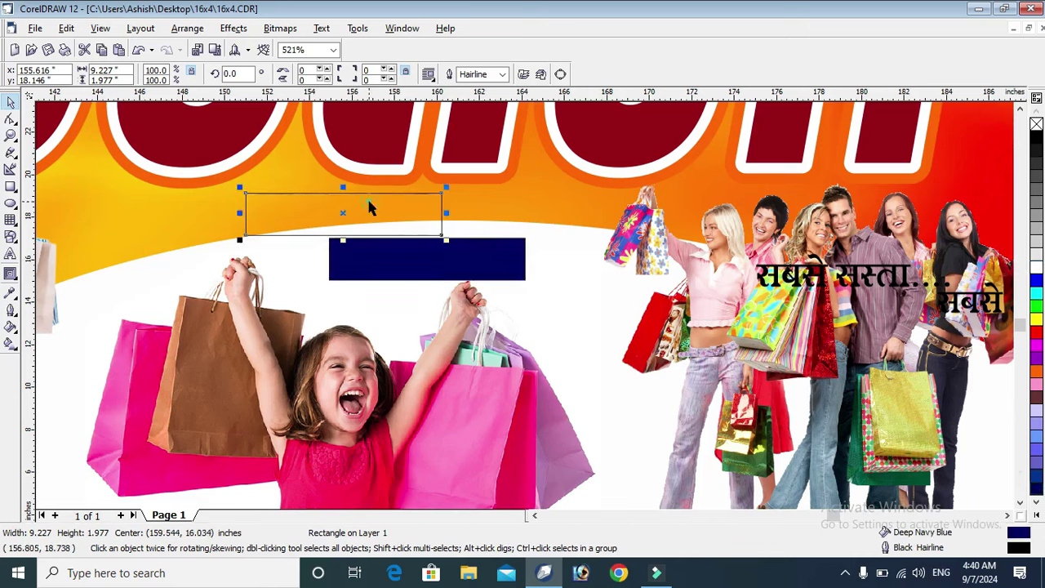
pyautogui.click(1036, 307)
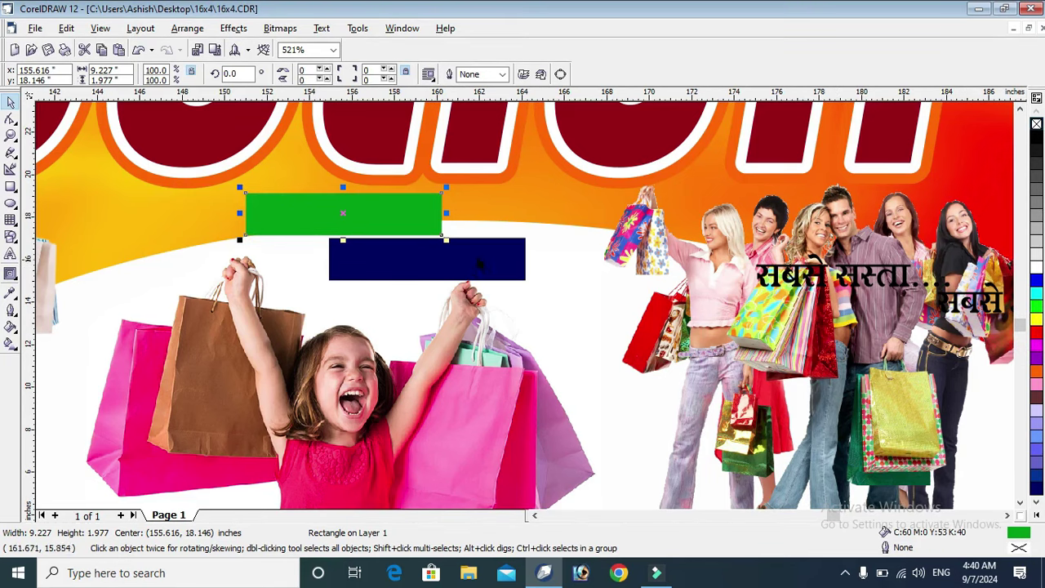
pyautogui.press('Tab')
pyautogui.press('Tab')
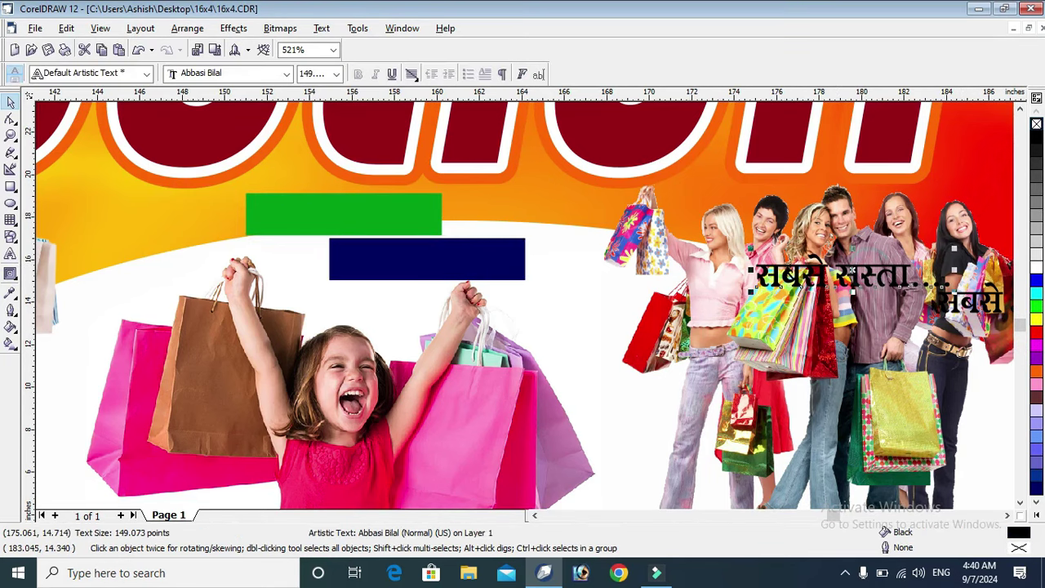
# - Place सबसे सस्ता.... on the green tag and सबसे अच्छा.... on the navy tag, in white
pyautogui.keyDown('shift'); pyautogui.click(956, 302); pyautogui.keyUp('shift')
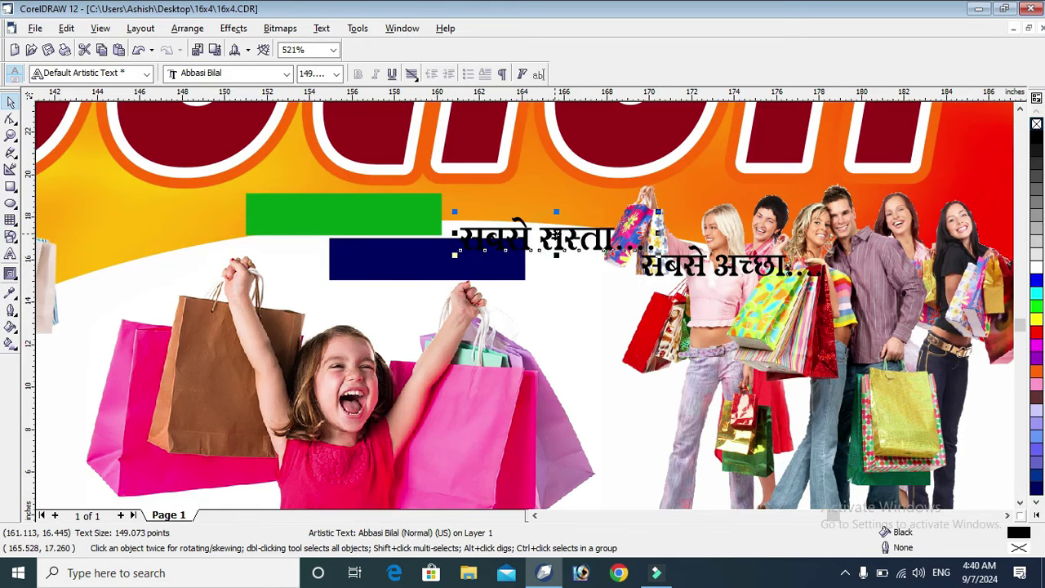
pyautogui.moveTo(352, 204); pyautogui.dragTo(346, 210)
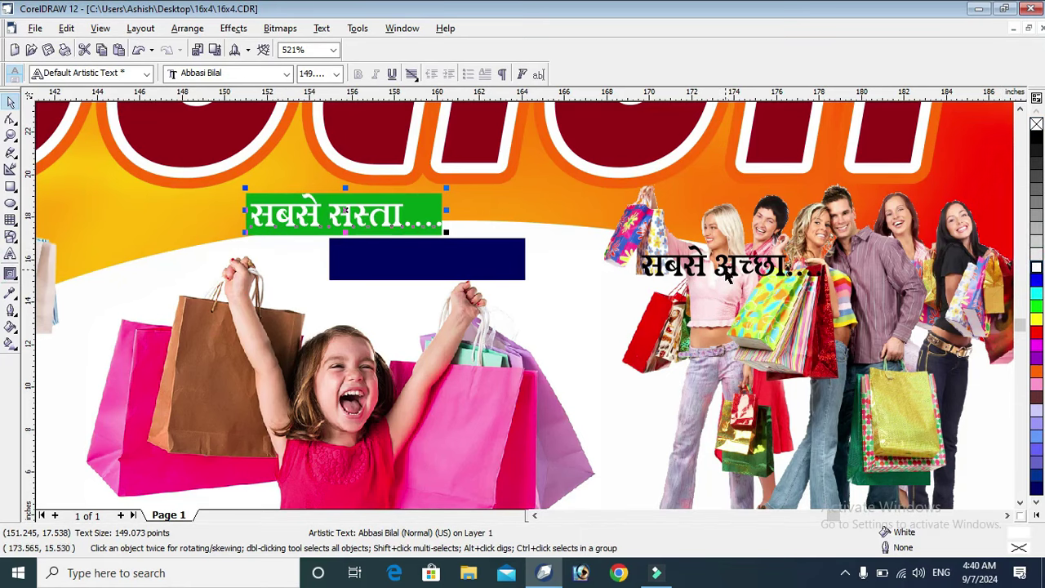
pyautogui.moveTo(727, 266); pyautogui.dragTo(435, 258)
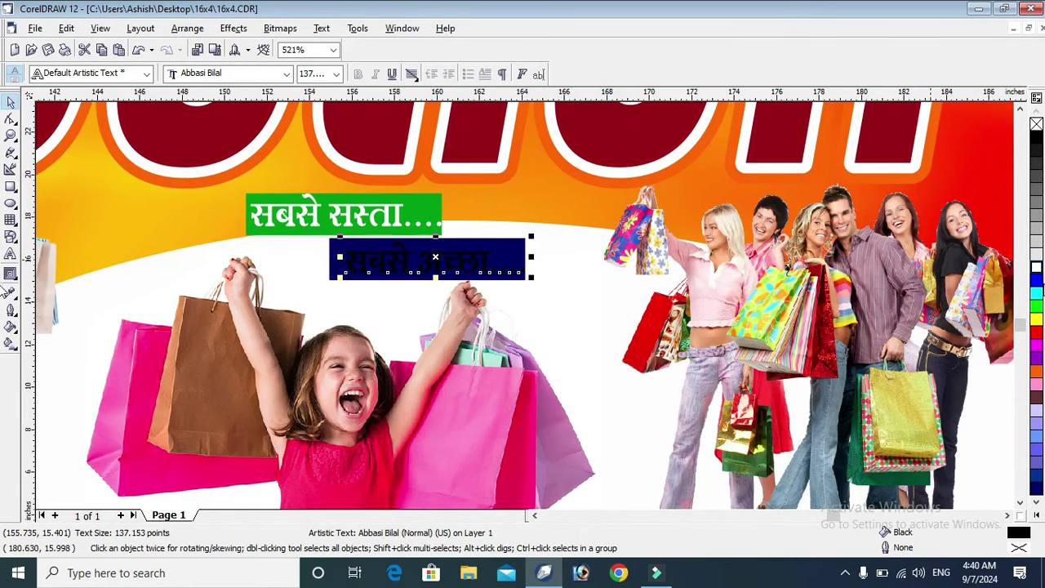
pyautogui.click(1036, 259)
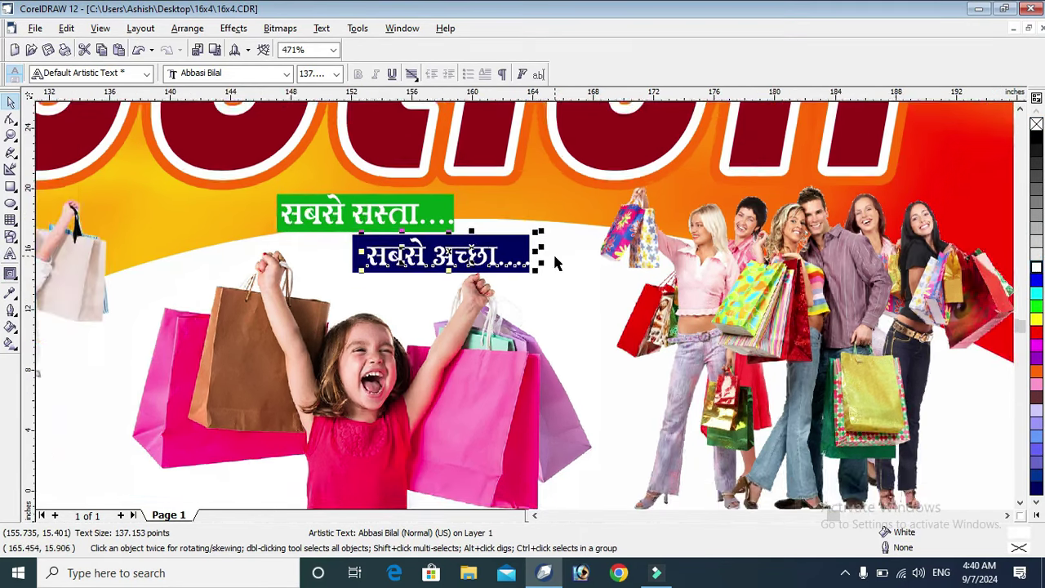
pyautogui.scroll(-5, 900, 283)
pyautogui.click(867, 241)
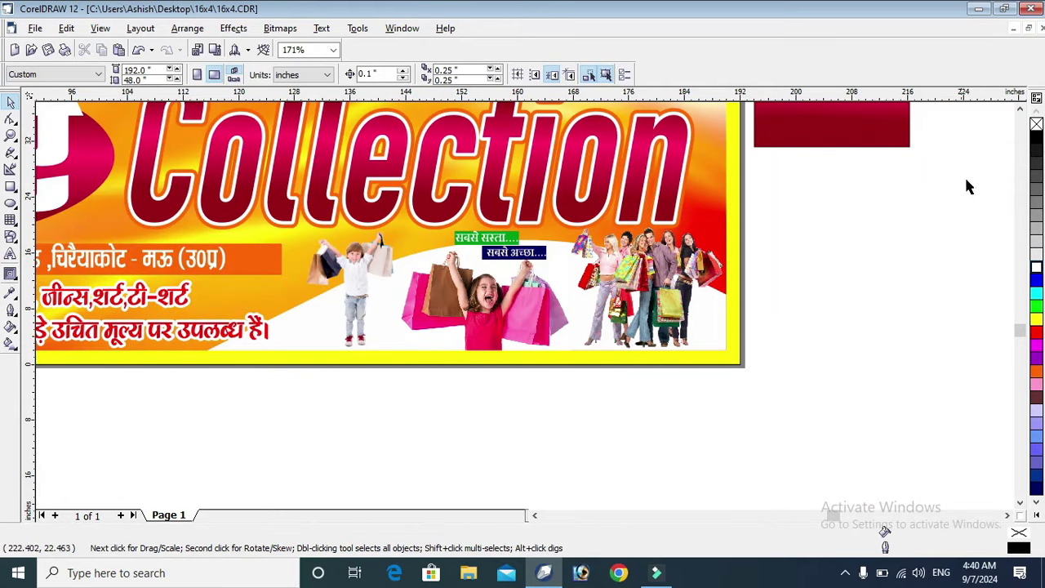
# - Fill the banner's yellow border rectangle orange
pyautogui.click(1019, 108)
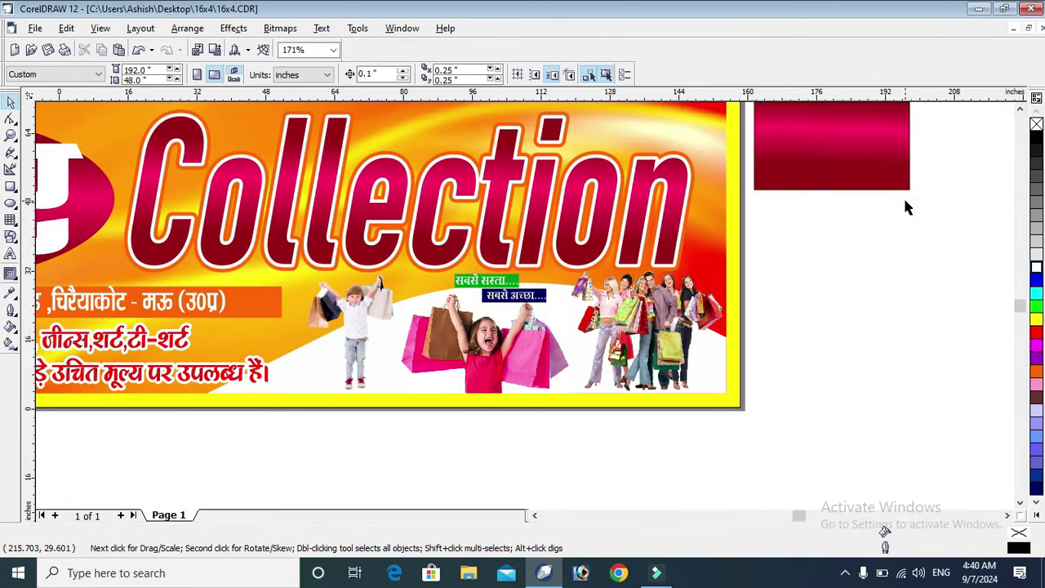
pyautogui.scroll(-2, 903, 196)
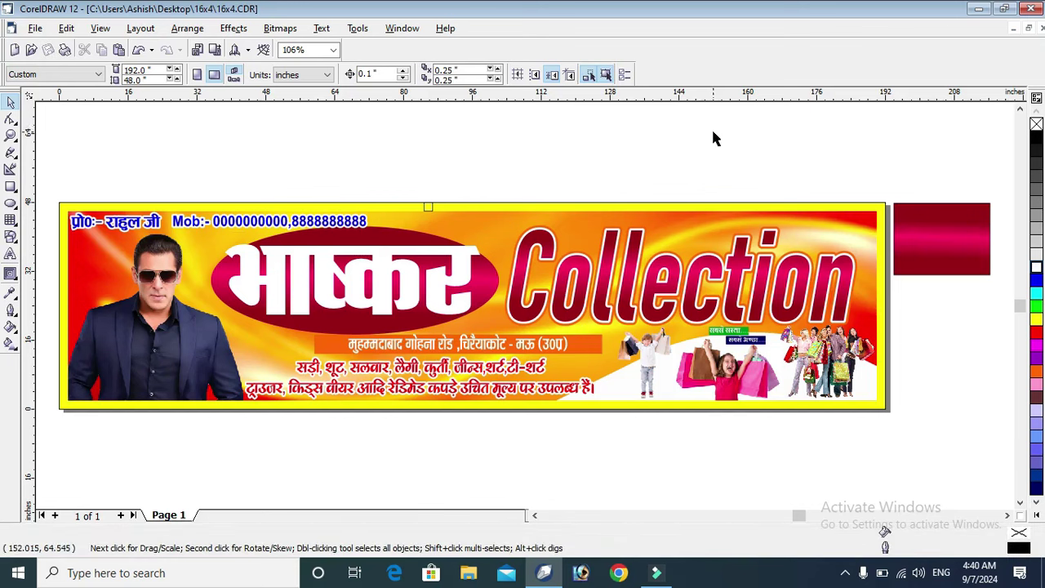
pyautogui.click(884, 211)
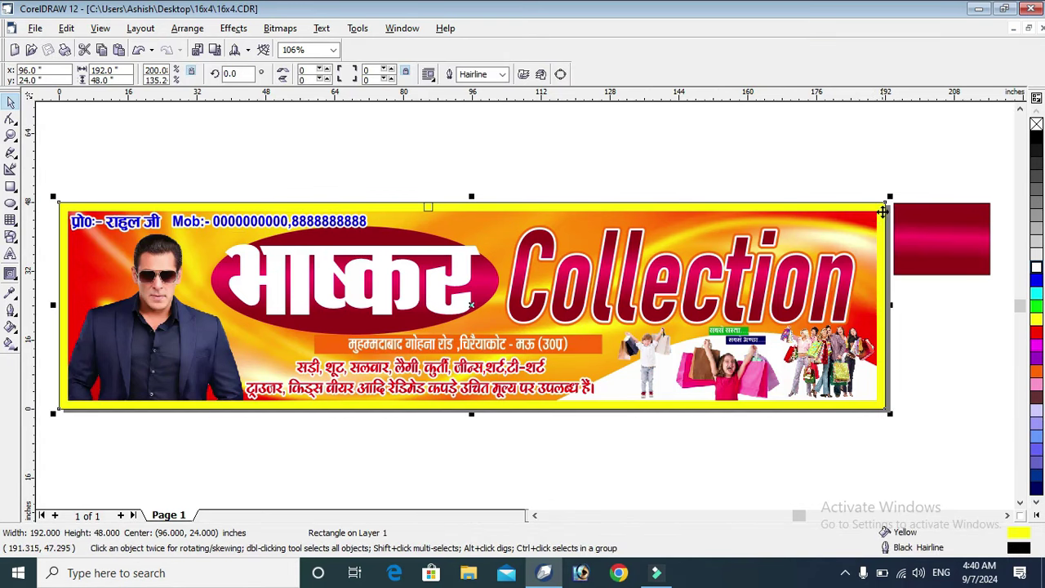
pyautogui.click(1036, 371)
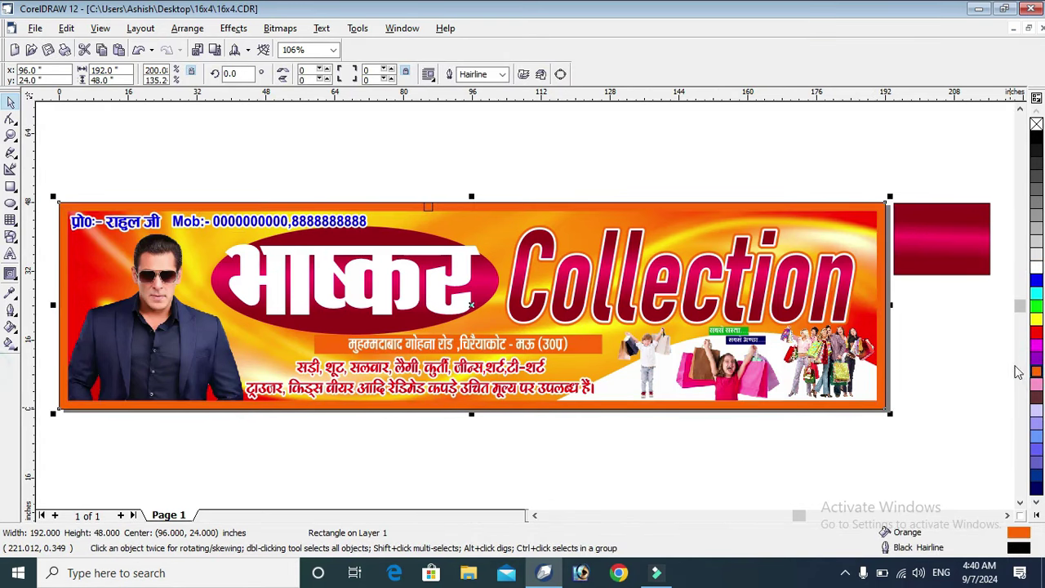
pyautogui.click(962, 343)
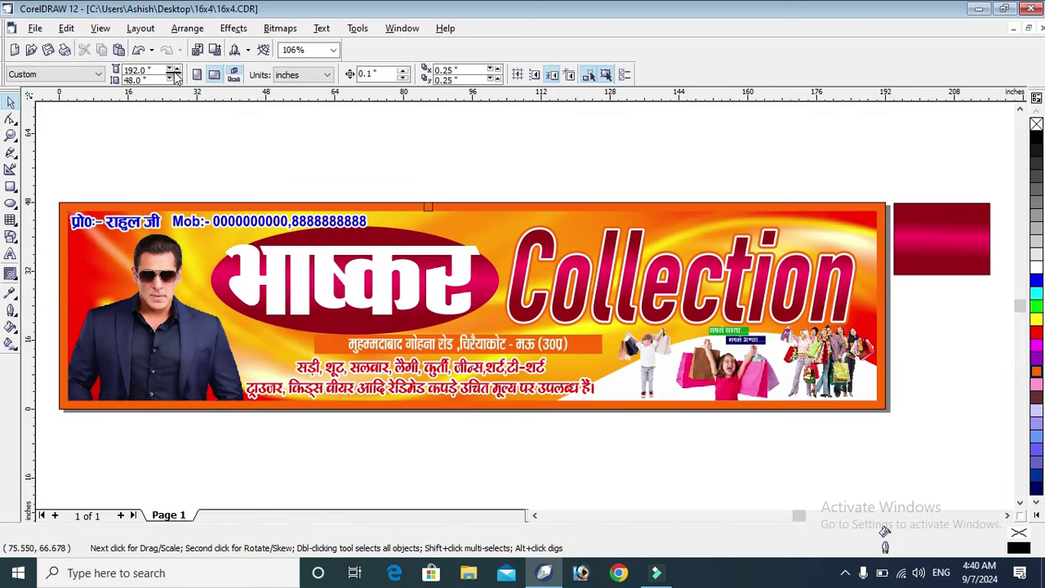
pyautogui.click(11, 135)
pyautogui.moveTo(127, 193); pyautogui.dragTo(649, 415)
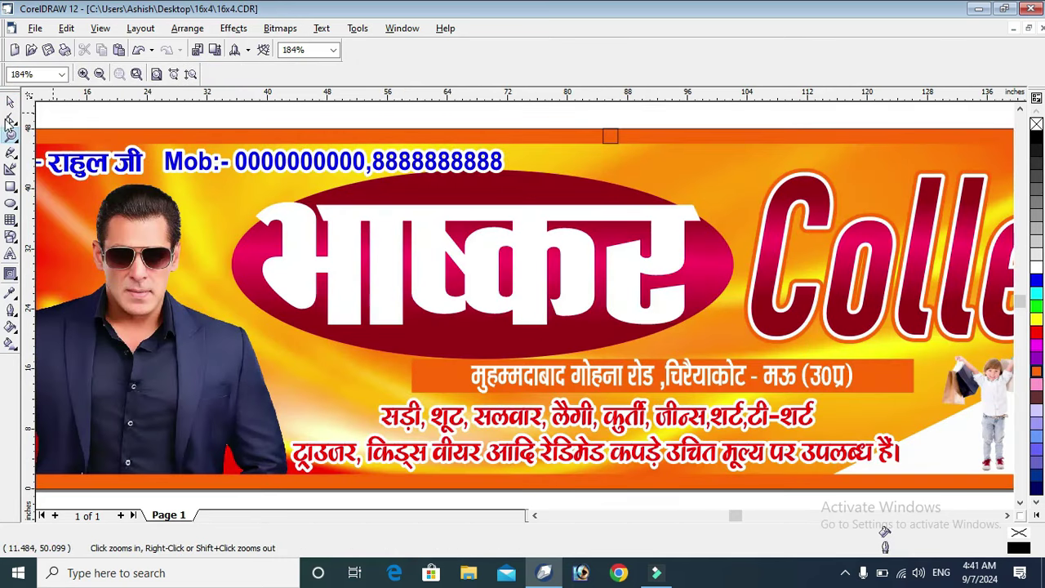
# - Give the white headline a thicker black outline that scales with the text
pyautogui.click(10, 101)
pyautogui.click(545, 235)
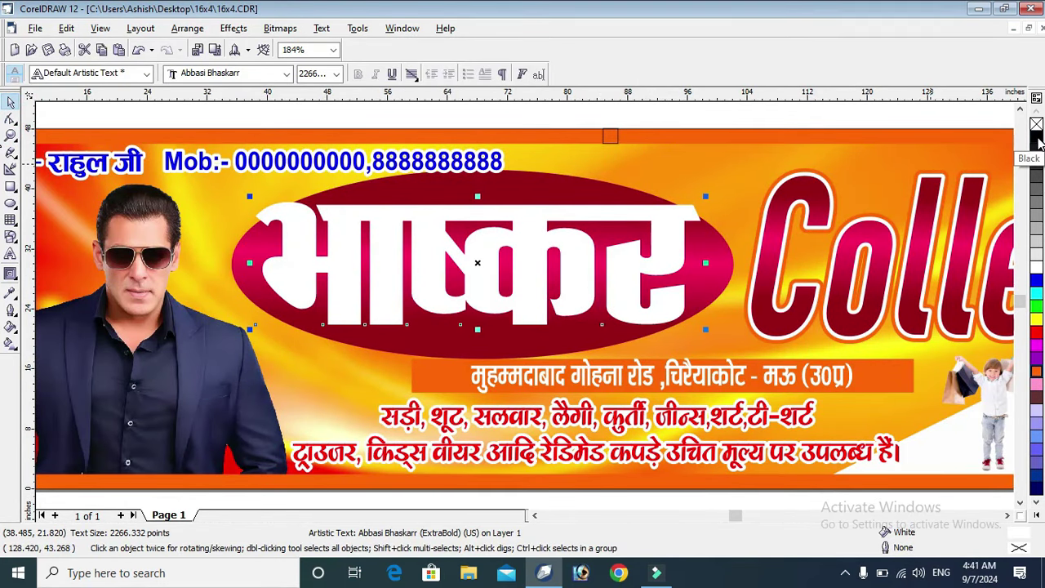
pyautogui.rightClick(1037, 140)
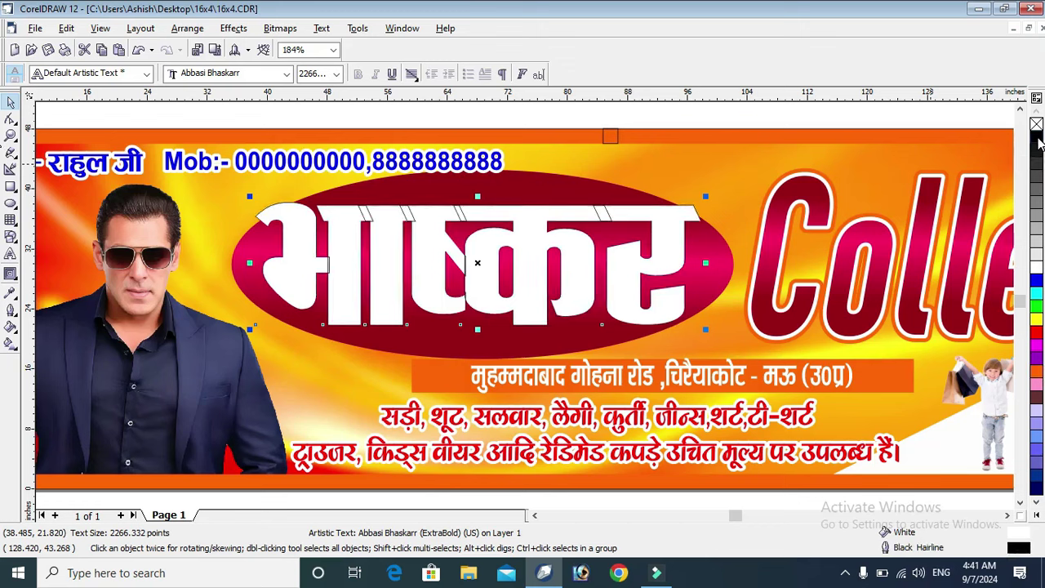
pyautogui.hotkey('ctrl', 'z')
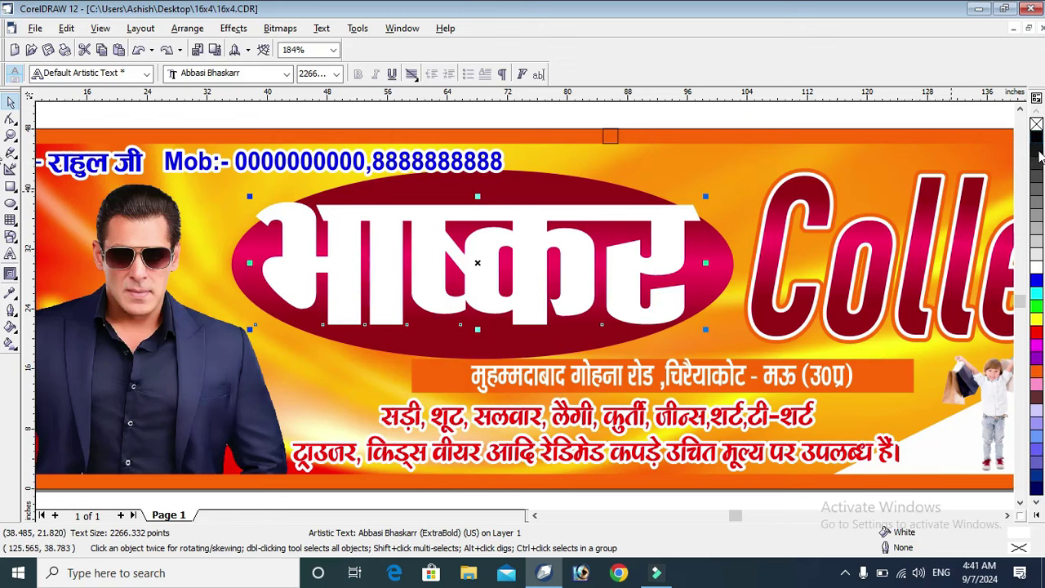
pyautogui.rightClick(1037, 140)
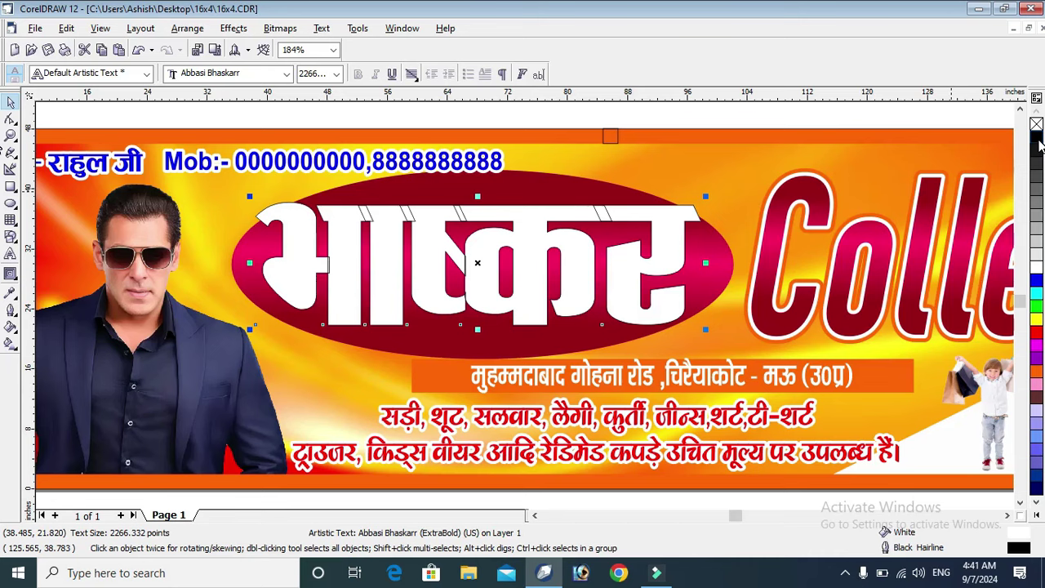
pyautogui.press('F12')
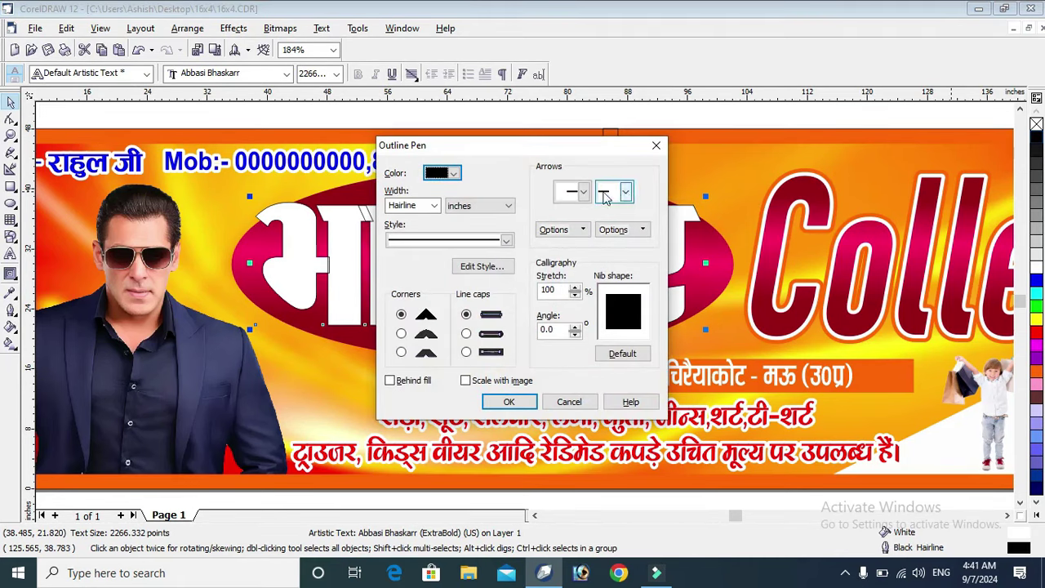
pyautogui.click(434, 206)
pyautogui.click(408, 299)
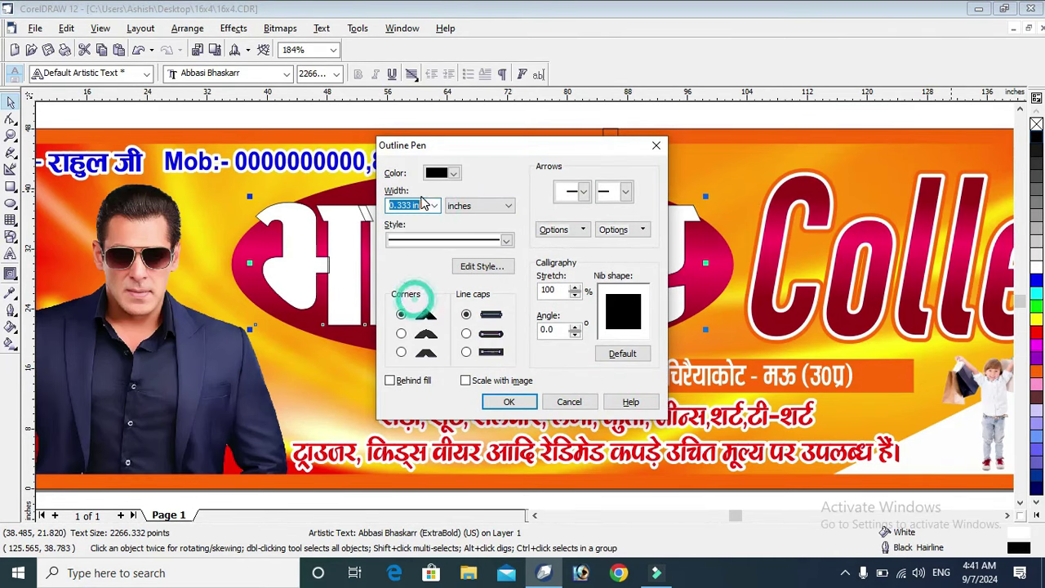
pyautogui.doubleClick(416, 203)
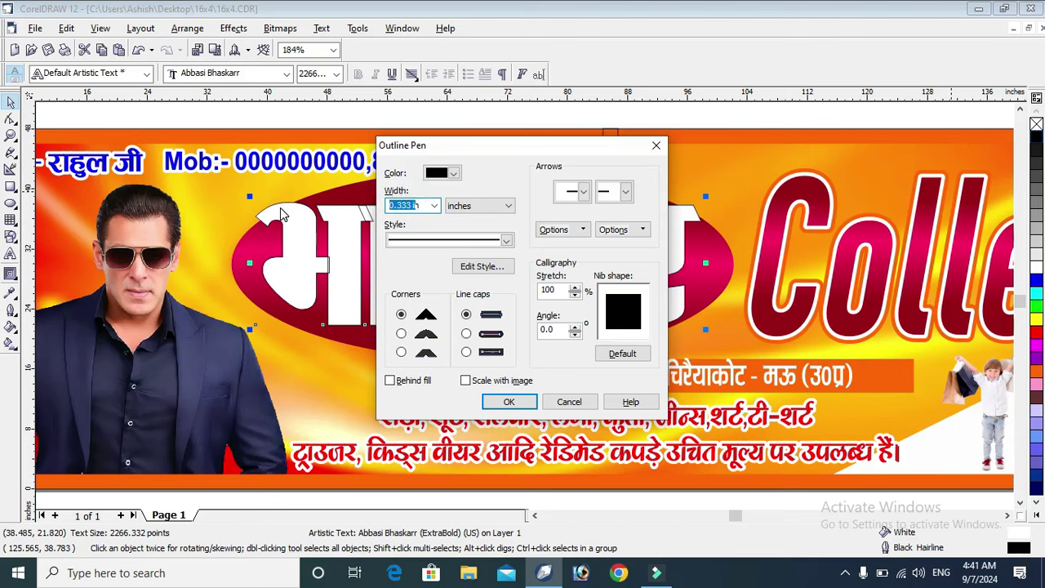
pyautogui.write('1')
pyautogui.click(465, 381)
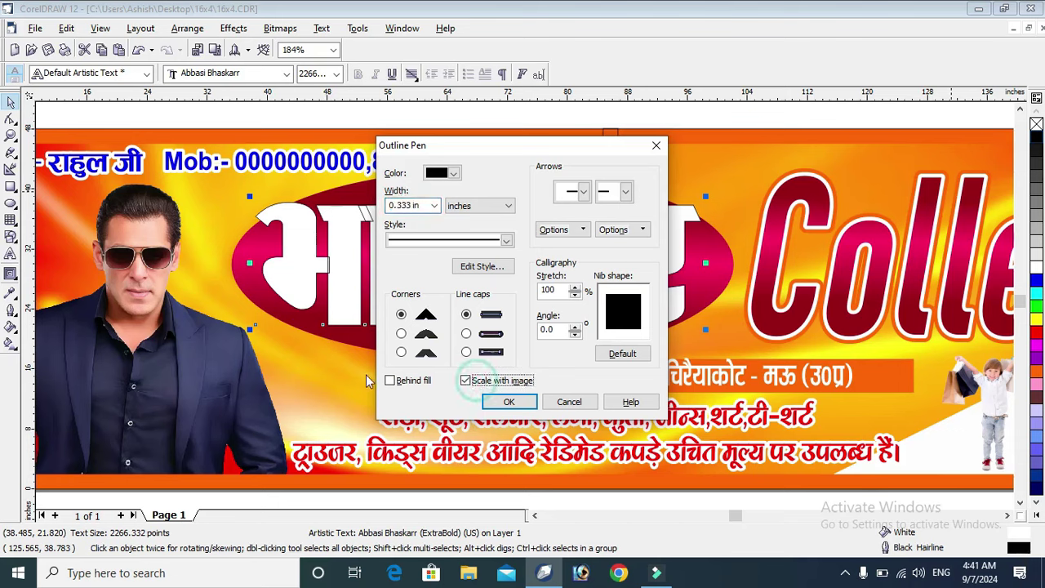
pyautogui.click(508, 402)
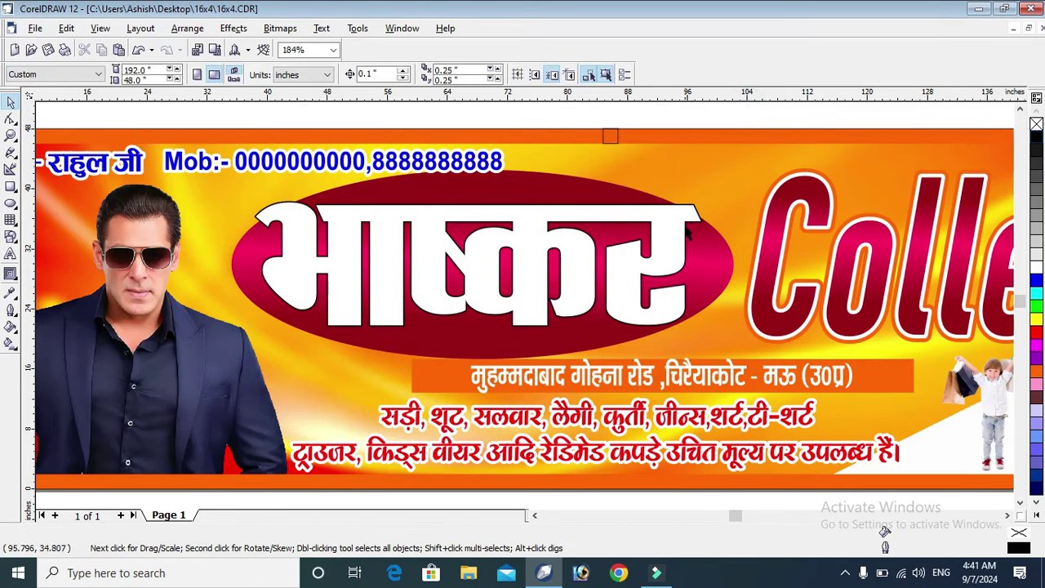
# - Set the headline's black outline width to 1 inch
pyautogui.click(686, 232)
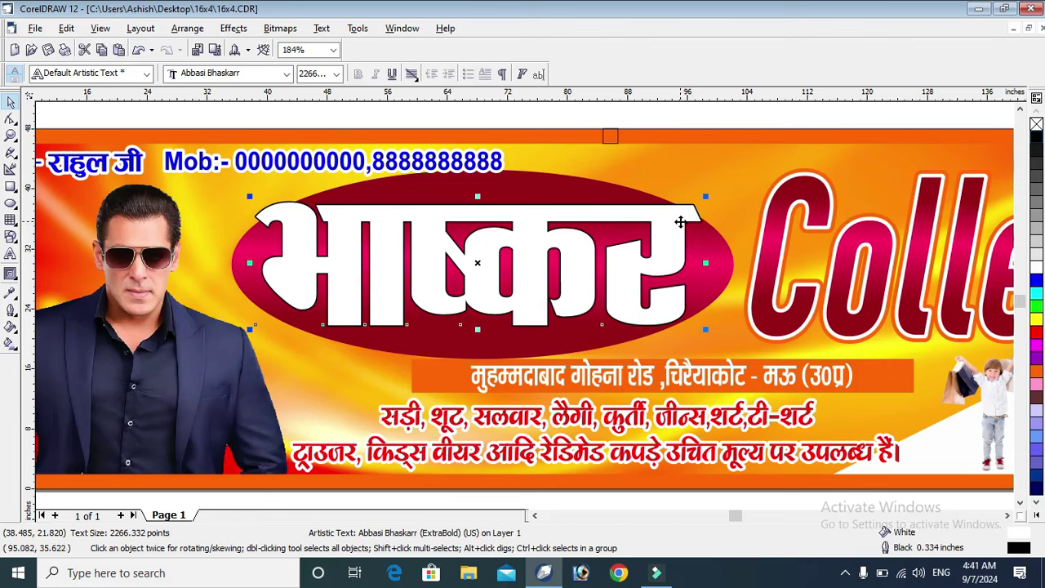
pyautogui.press('F12')
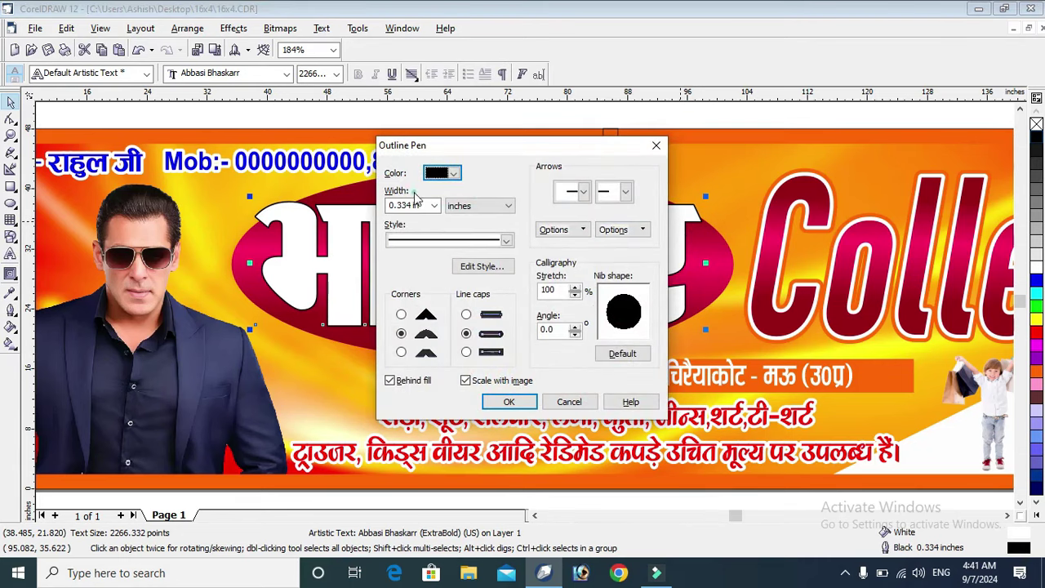
pyautogui.doubleClick(402, 205)
pyautogui.write('1')
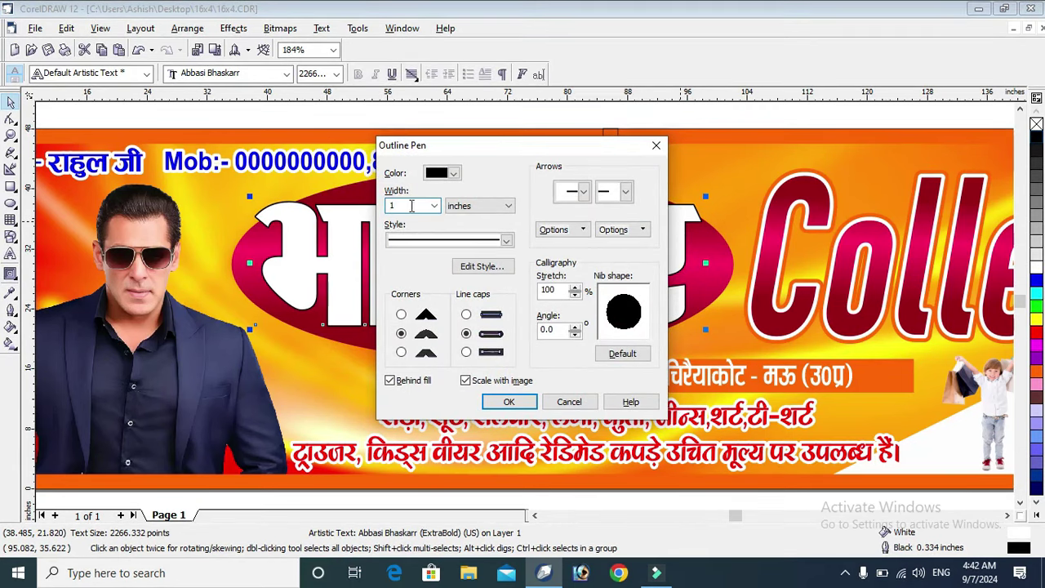
pyautogui.click(509, 402)
pyautogui.click(735, 120)
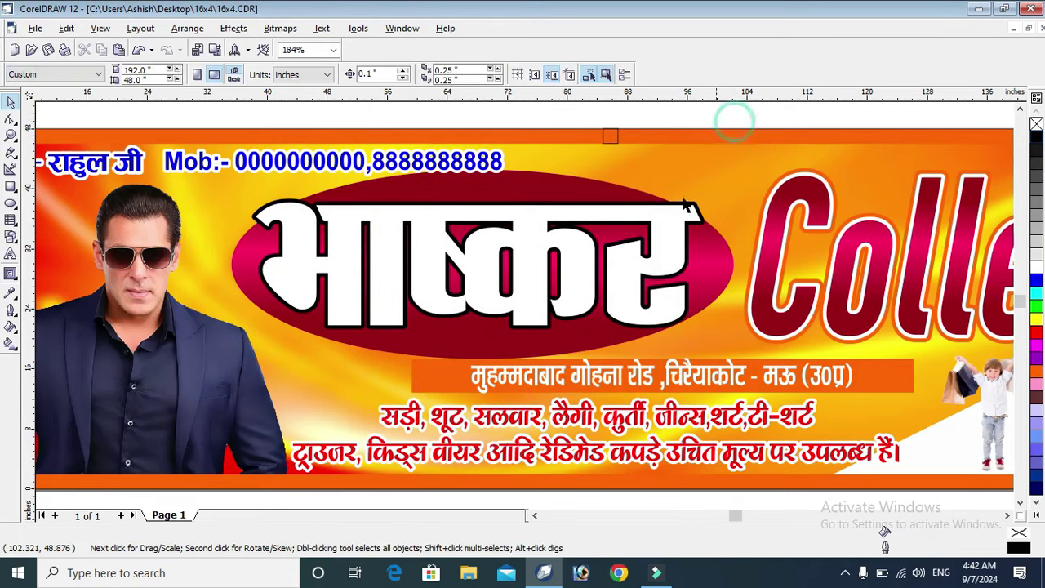
pyautogui.click(670, 222)
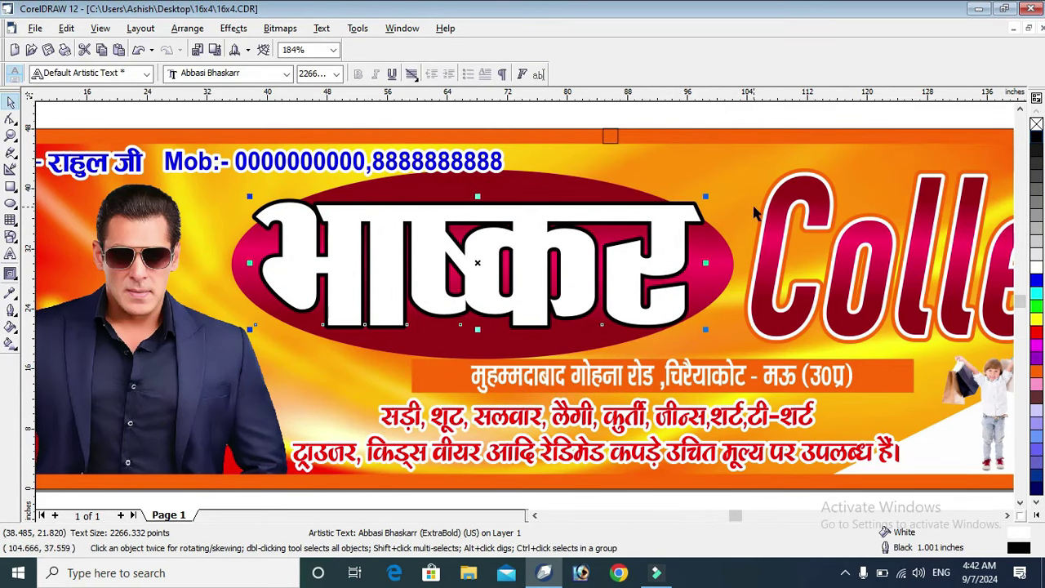
# - Make a scaled-down duplicate of the भाष्कर headline and place it below the big headline
pyautogui.moveTo(698, 216); pyautogui.dragTo(684, 207)
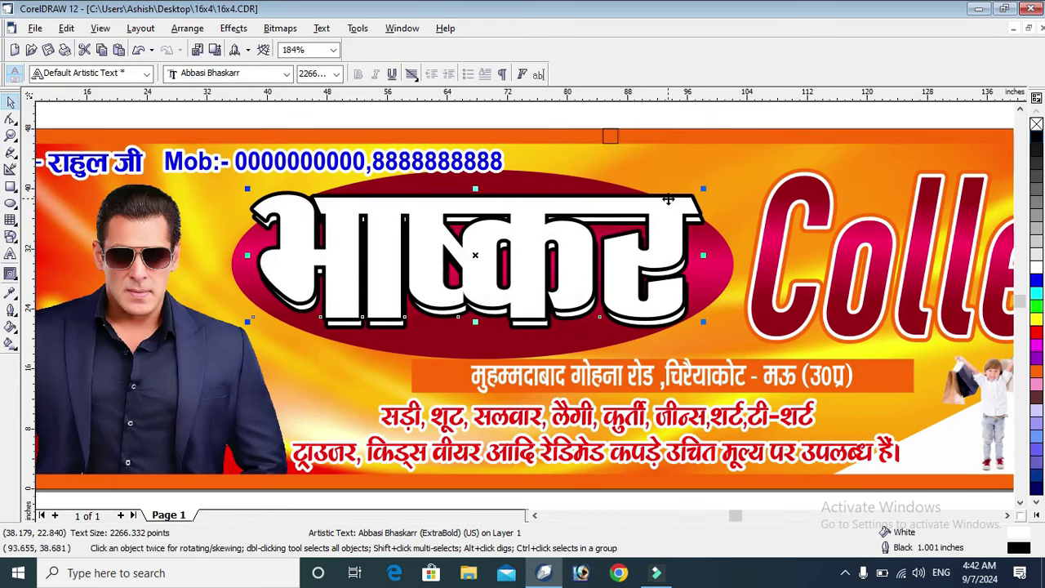
pyautogui.click(669, 200)
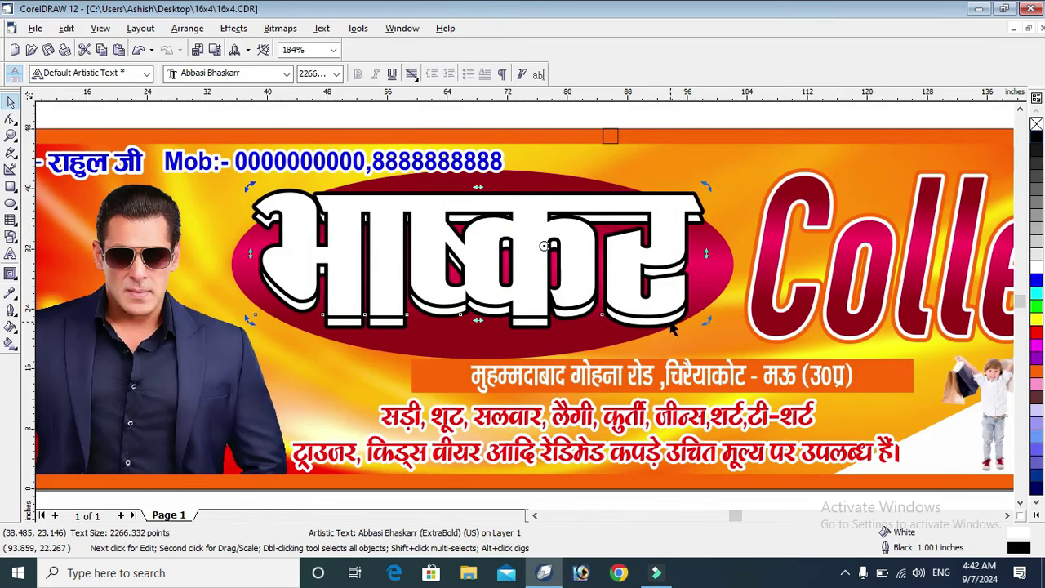
pyautogui.moveTo(706, 190)
pyautogui.mouseDown()
pyautogui.moveTo(679, 218)
pyautogui.moveTo(707, 190)
pyautogui.mouseUp()
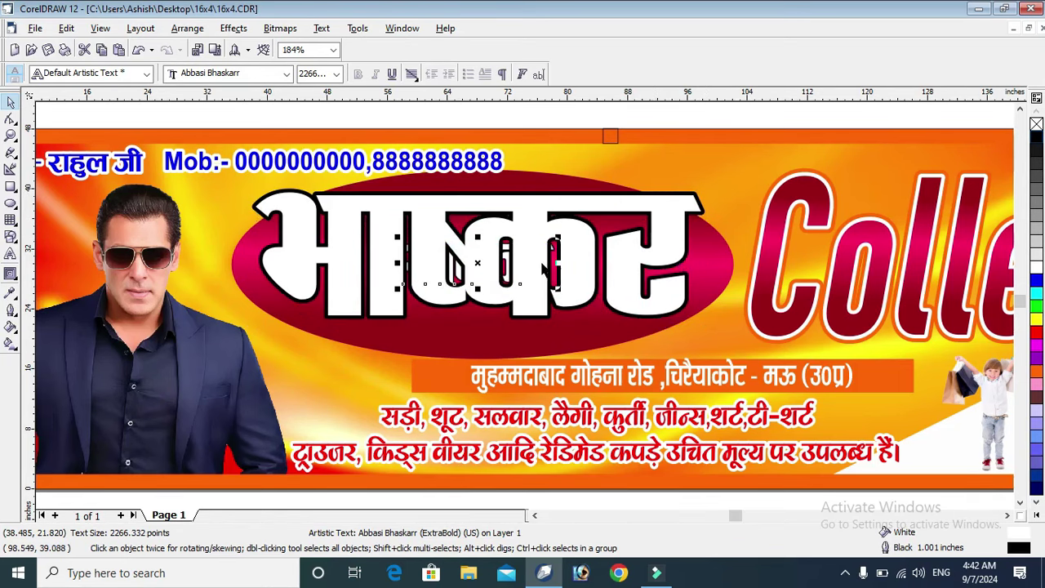
pyautogui.click(516, 278)
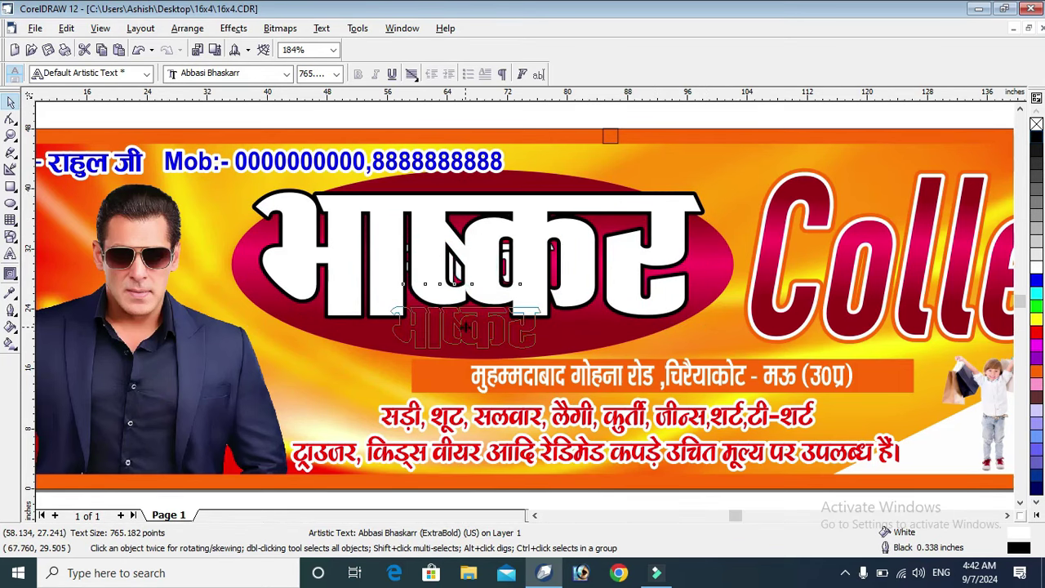
pyautogui.moveTo(476, 265); pyautogui.dragTo(472, 326)
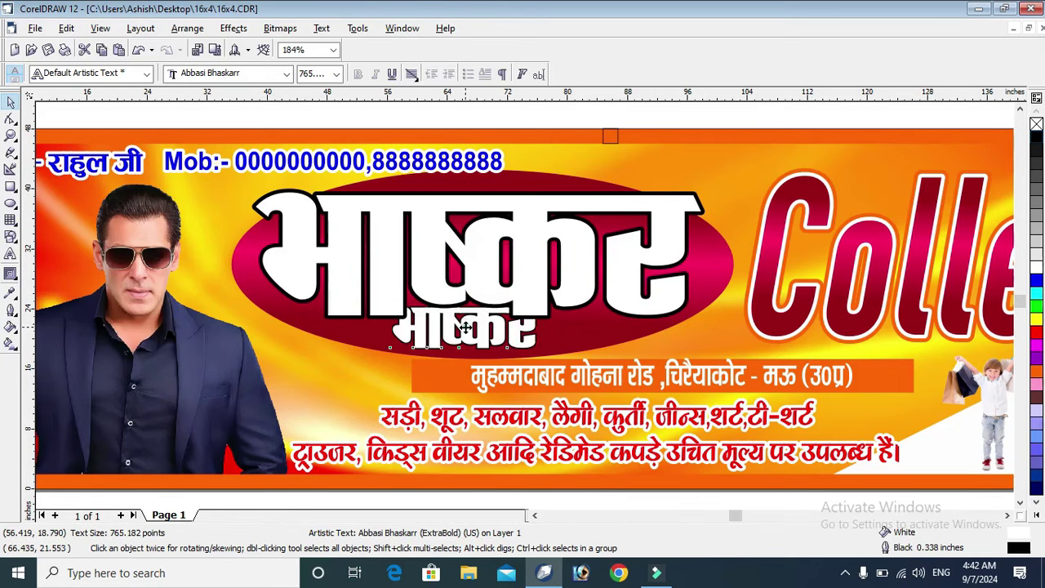
# - Colour the small headline copy's fill and outline red, then deselect everything
pyautogui.rightClick(1037, 337)
pyautogui.click(1037, 337)
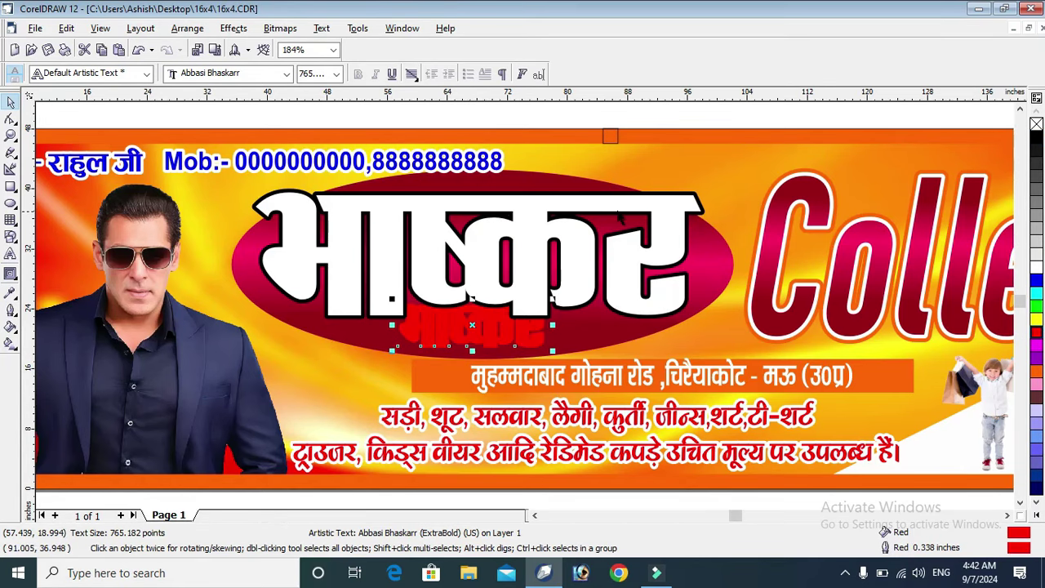
pyautogui.scroll(-1, 660, 176)
pyautogui.moveTo(721, 120); pyautogui.dragTo(594, 163)
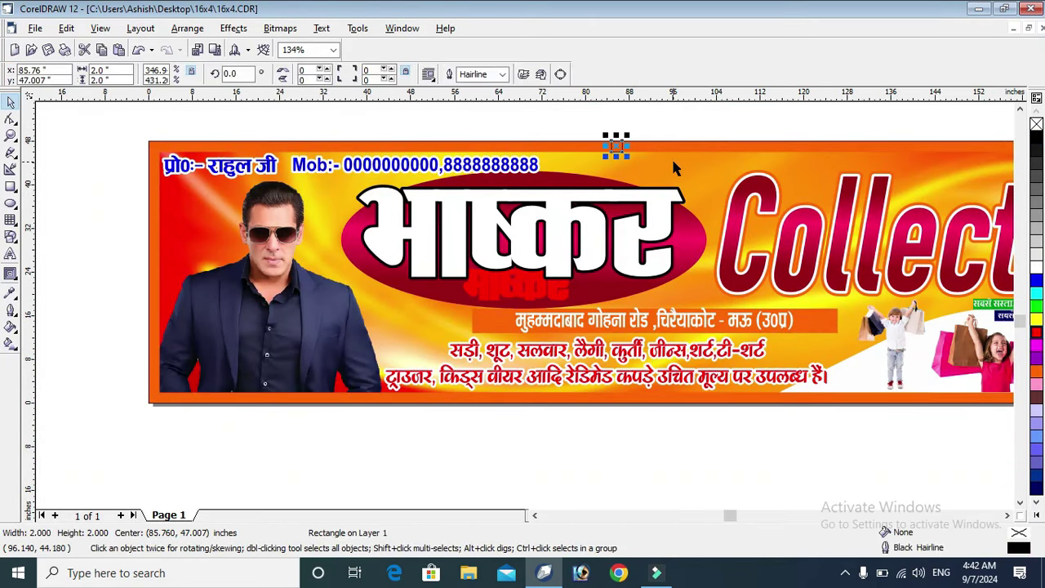
pyautogui.click(706, 121)
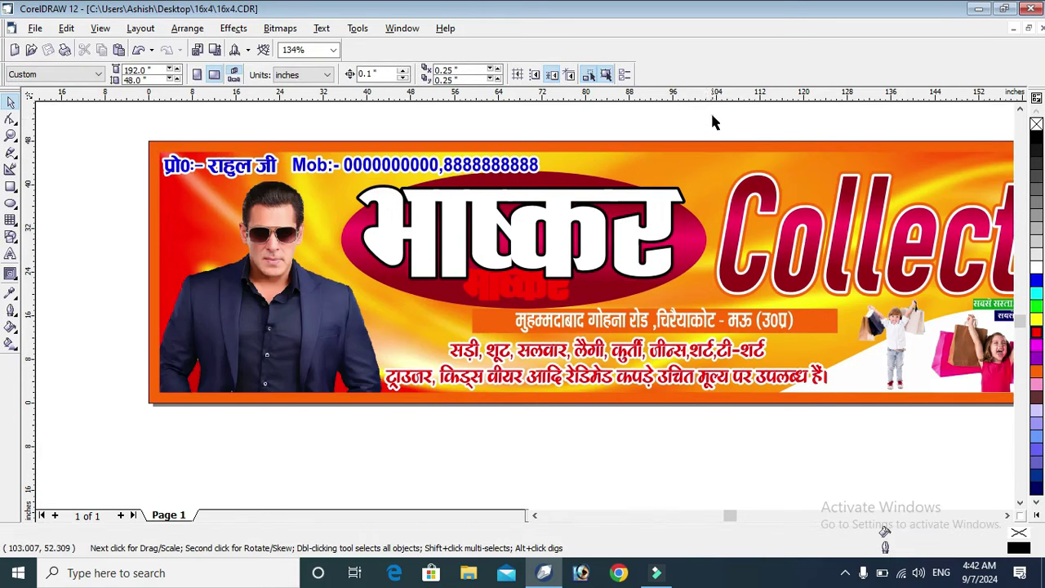
# - Blend the small red copy into the white 'भाष्कर' title with 100 steps for a shadow
pyautogui.click(18, 281)
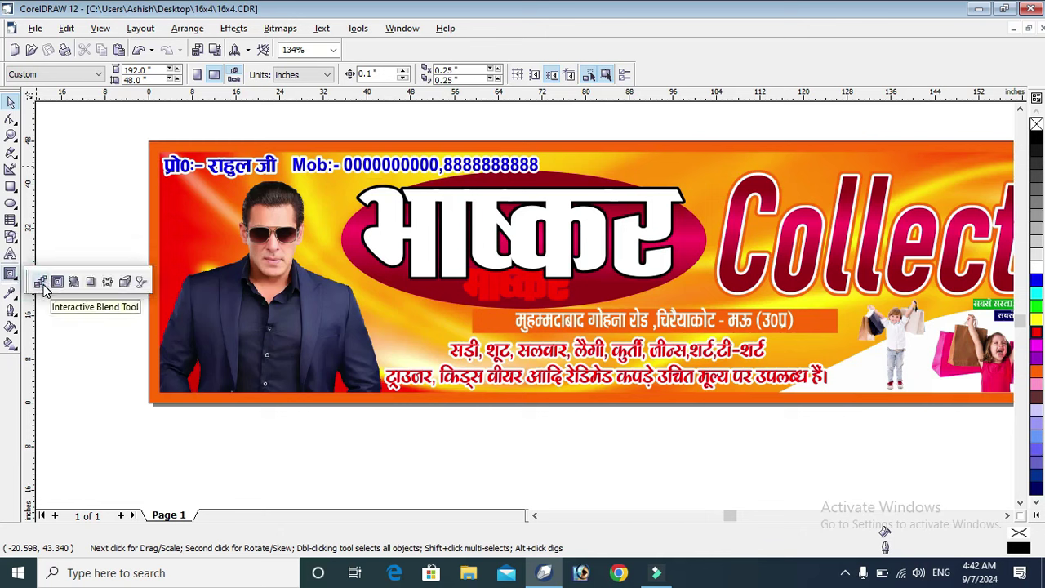
pyautogui.click(41, 283)
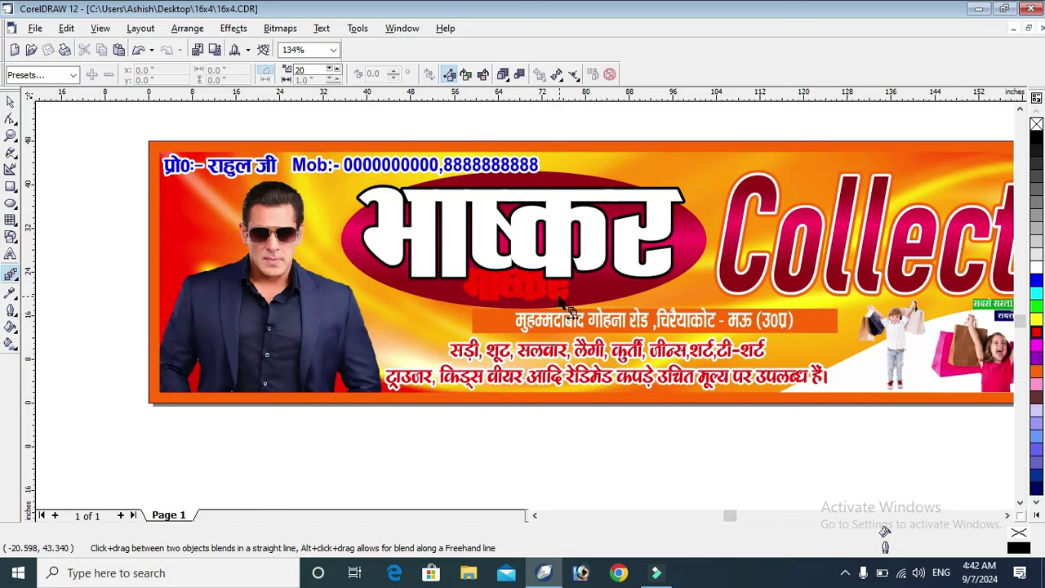
pyautogui.moveTo(543, 287); pyautogui.dragTo(529, 228)
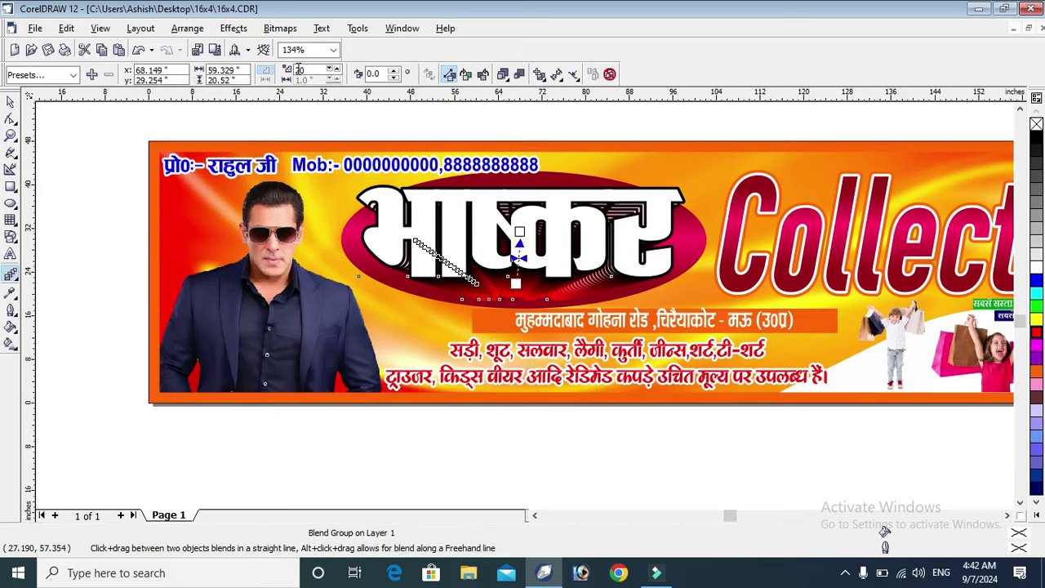
pyautogui.doubleClick(311, 68)
pyautogui.write('100')
pyautogui.press('Return')
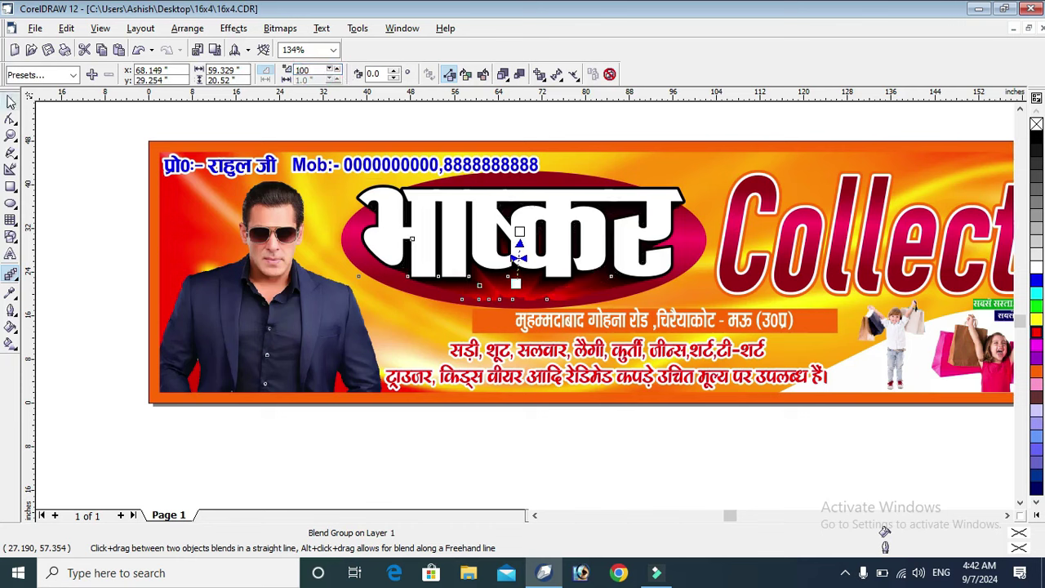
pyautogui.press('space')
pyautogui.click(299, 109)
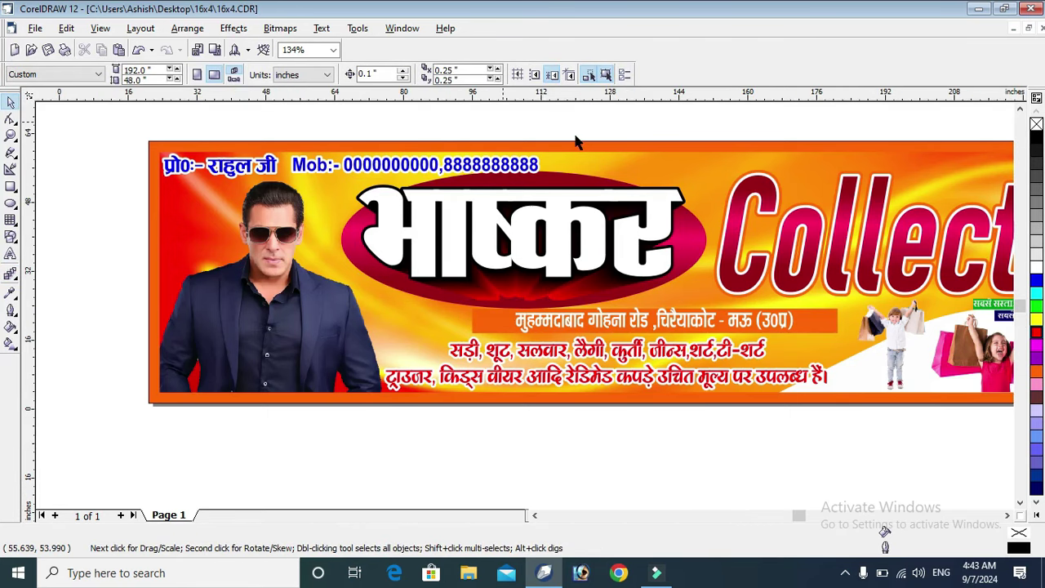
# - Zoom in on the banner's top line with the proprietor and mobile text
pyautogui.press('F4')
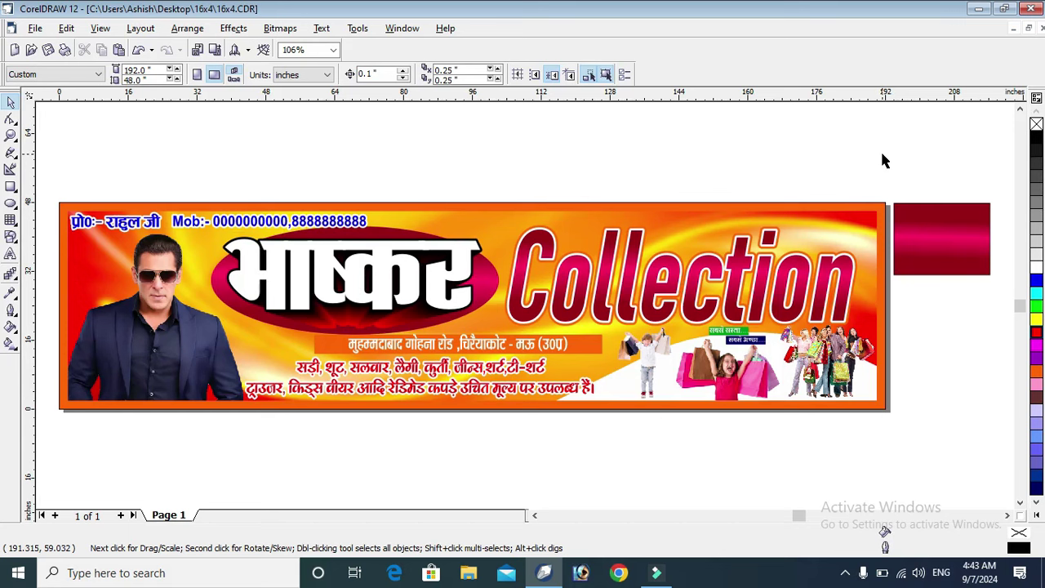
pyautogui.press('Tab')
pyautogui.press('Tab')
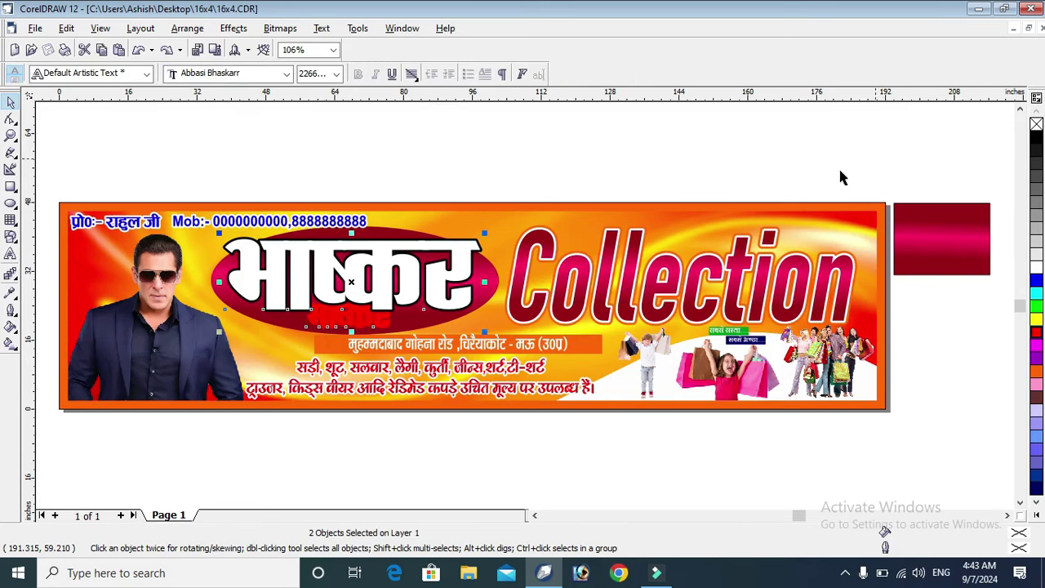
pyautogui.press('Escape')
pyautogui.click(11, 135)
pyautogui.click(51, 187)
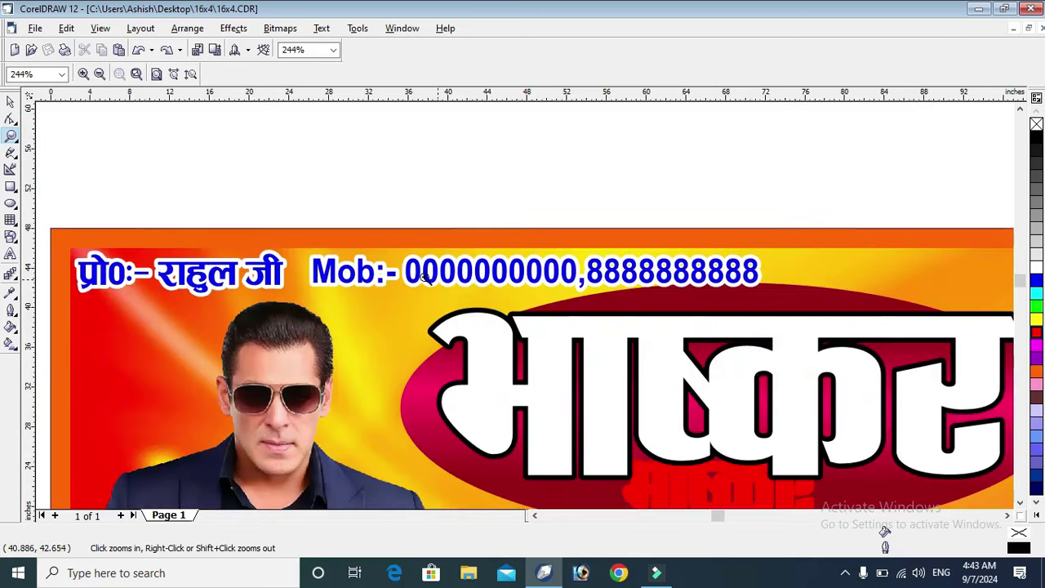
pyautogui.moveTo(52, 205); pyautogui.dragTo(745, 386)
# - Draw a rectangle across the top line, fill it Ruby Red and remove its outline
pyautogui.click(11, 187)
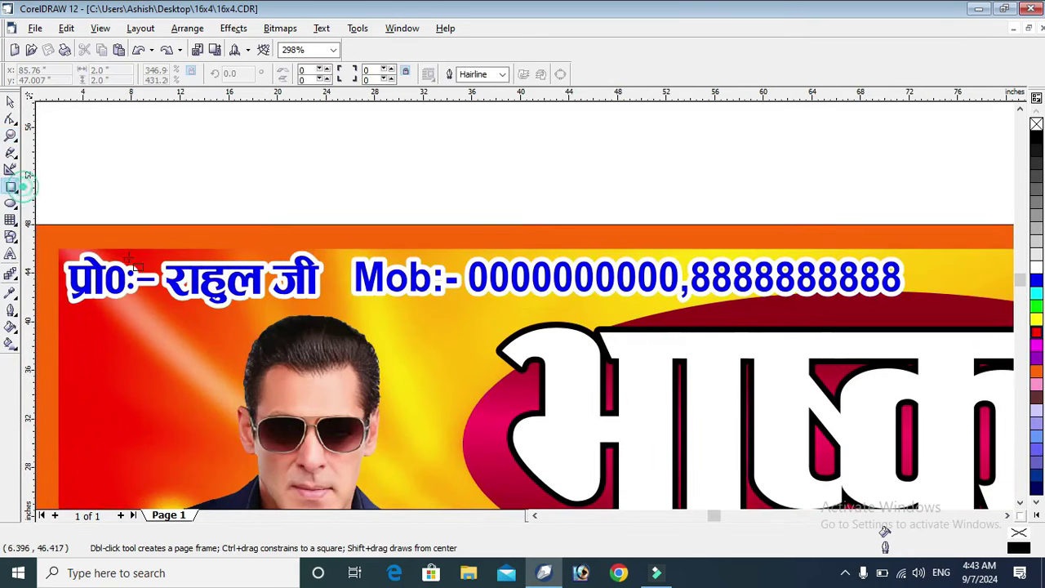
pyautogui.moveTo(59, 250)
pyautogui.mouseDown()
pyautogui.moveTo(1011, 310)
pyautogui.moveTo(949, 311)
pyautogui.mouseUp()
pyautogui.click(11, 100)
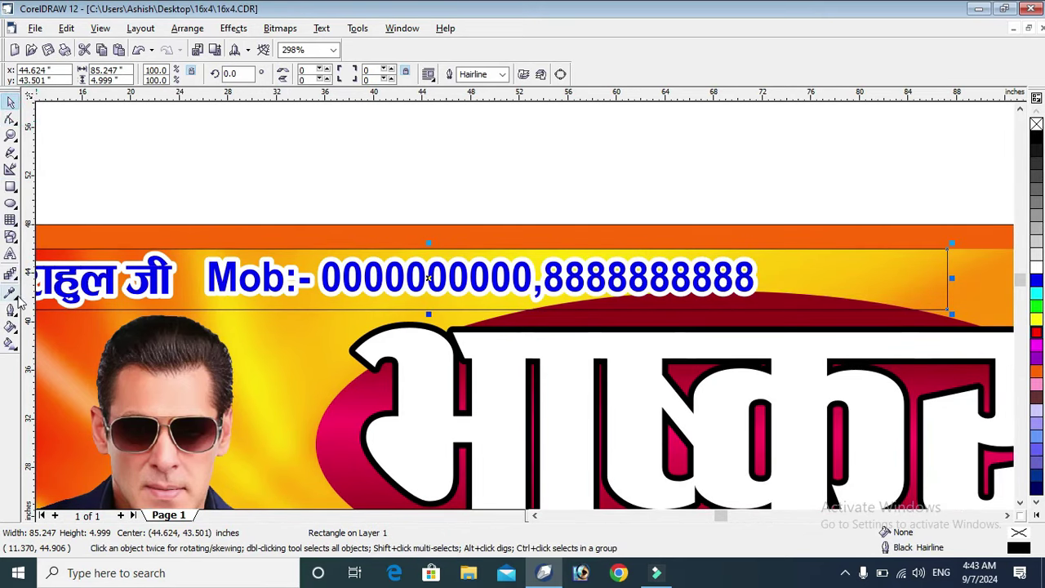
pyautogui.click(1037, 336)
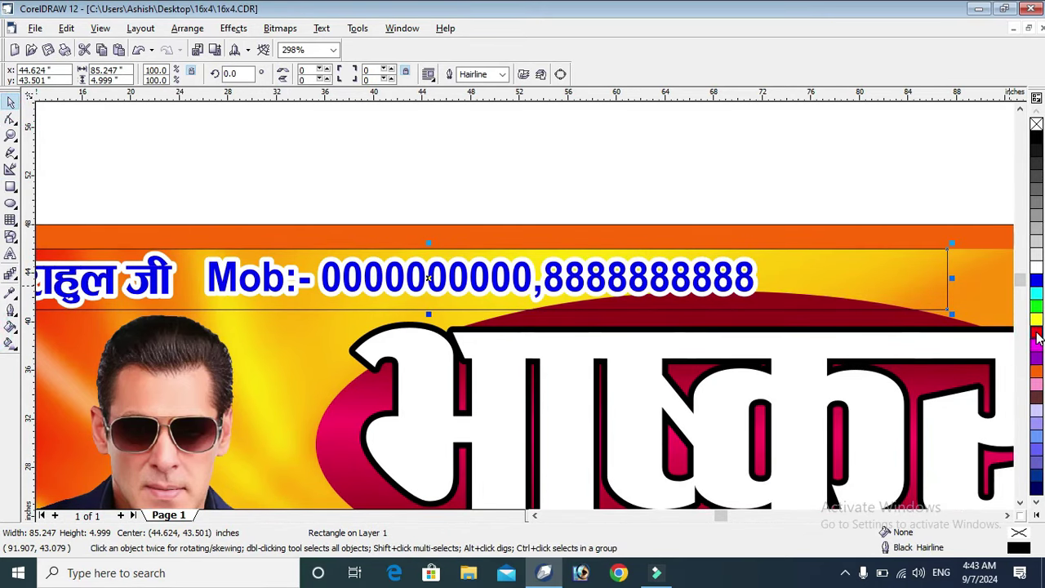
pyautogui.click(1020, 375)
pyautogui.click(911, 176)
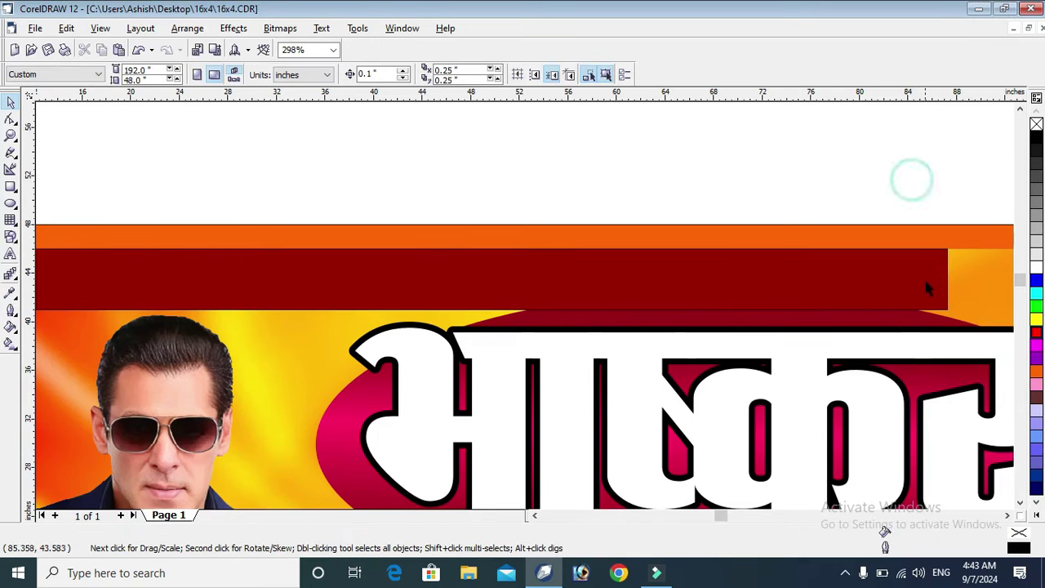
pyautogui.click(924, 277)
pyautogui.rightClick(1037, 124)
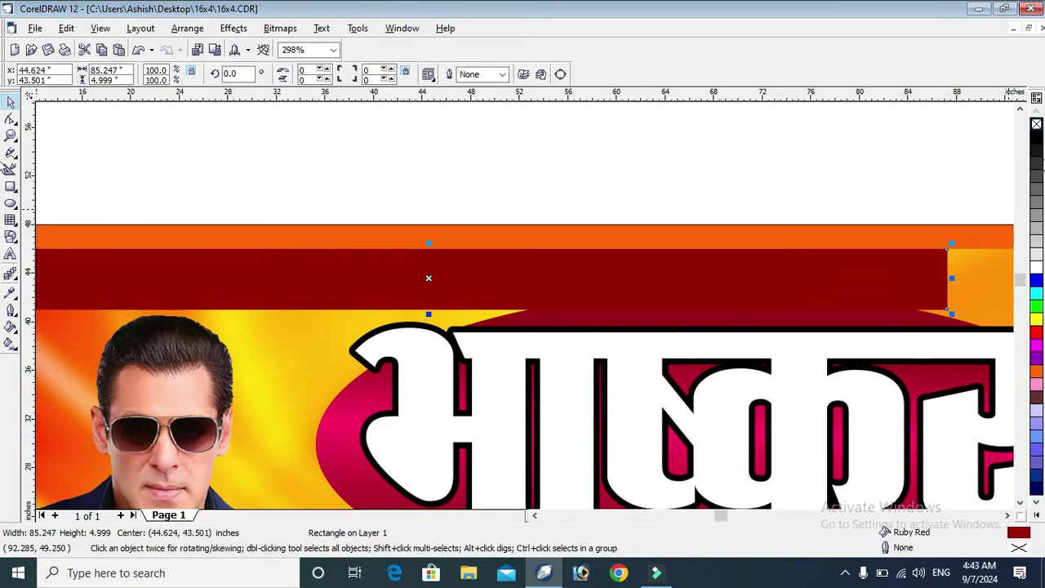
pyautogui.click(14, 279)
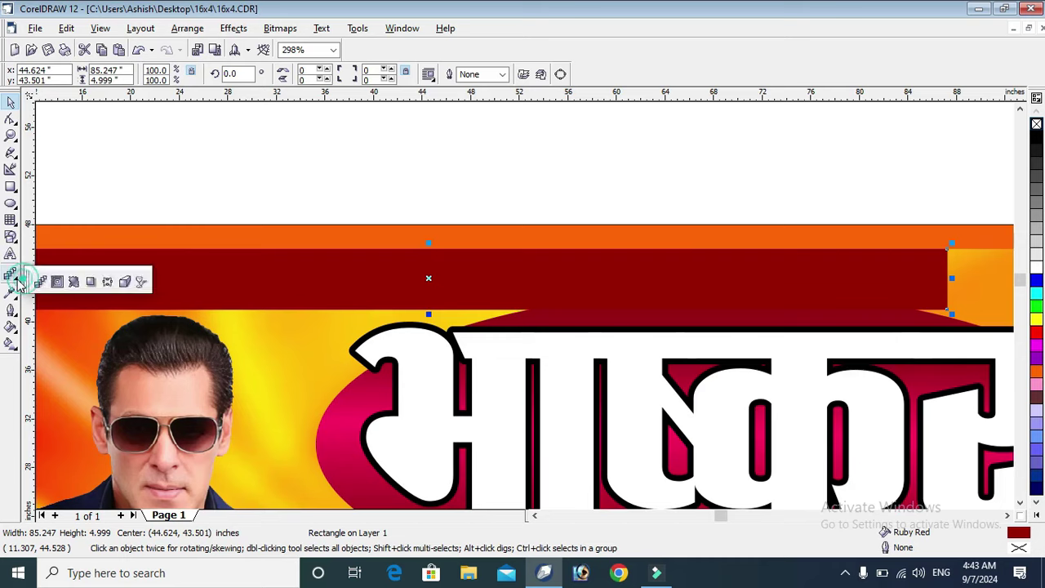
# - Give the red strip a linear transparency fading out toward its right end
pyautogui.click(142, 282)
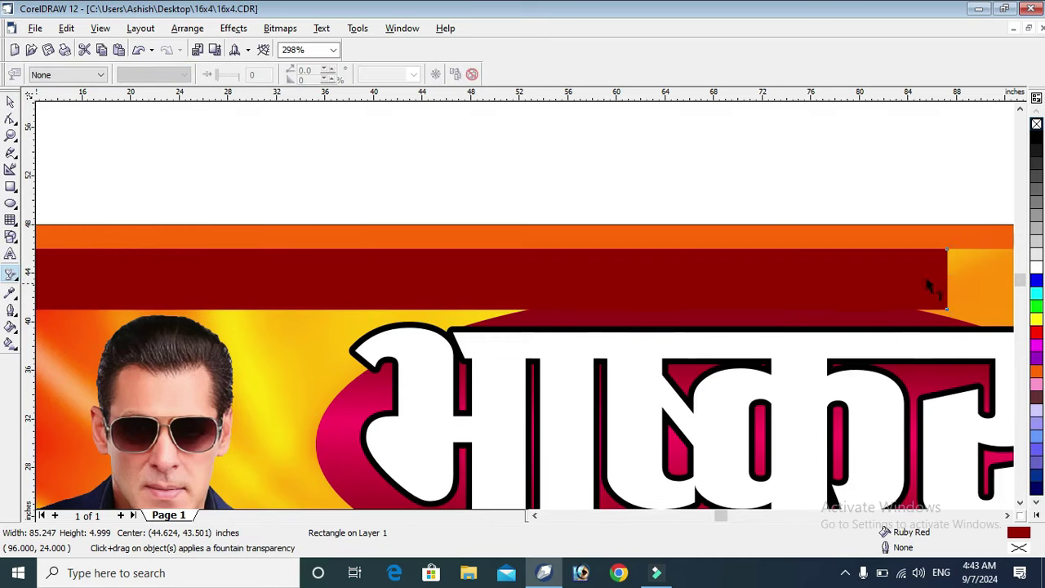
pyautogui.moveTo(776, 294); pyautogui.dragTo(897, 286)
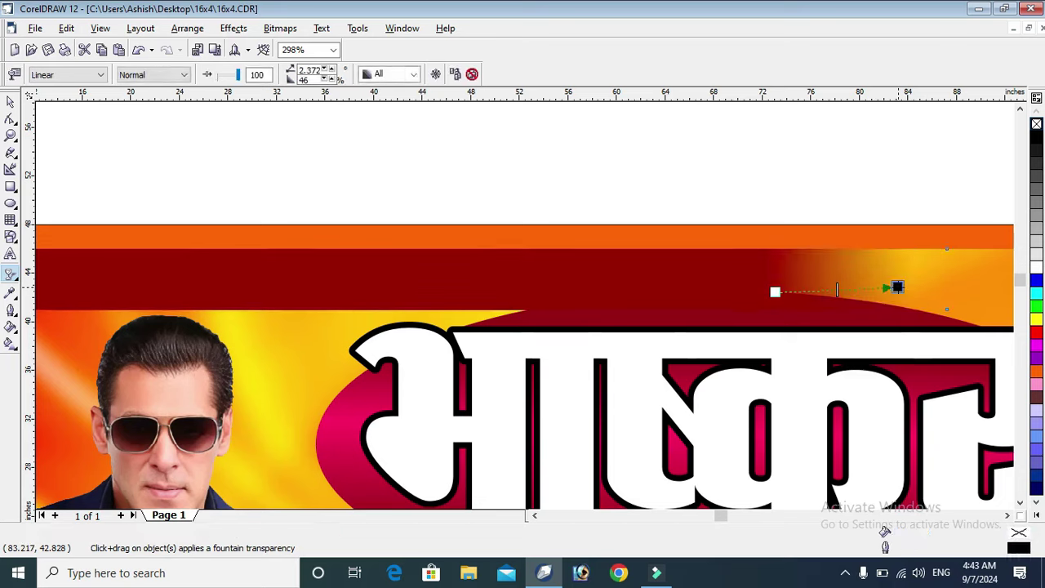
pyautogui.moveTo(775, 291); pyautogui.dragTo(817, 301)
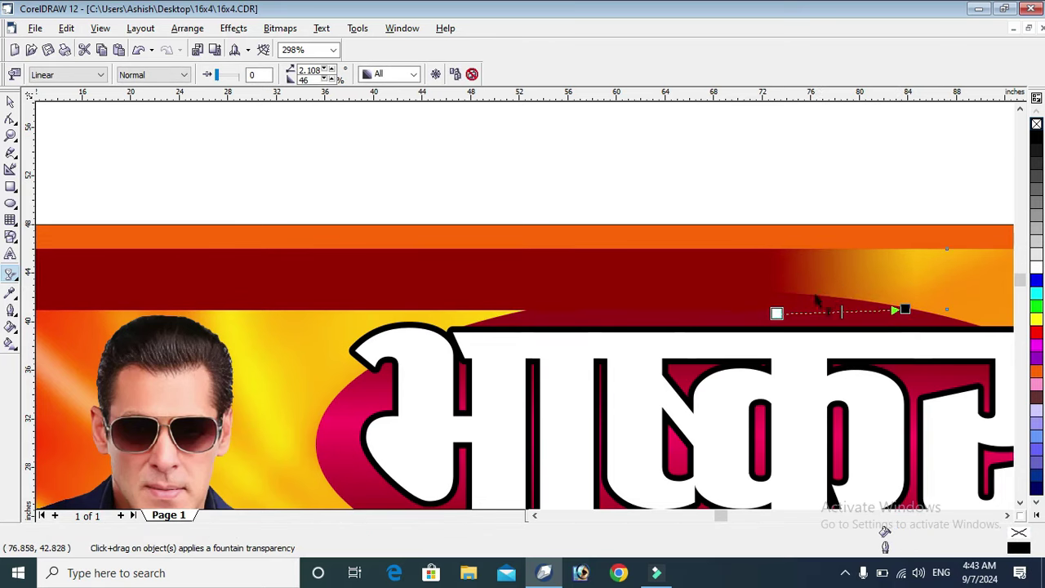
pyautogui.click(11, 104)
# - Select the proprietor and mobile text line above the strip
pyautogui.scroll(-1, 775, 155)
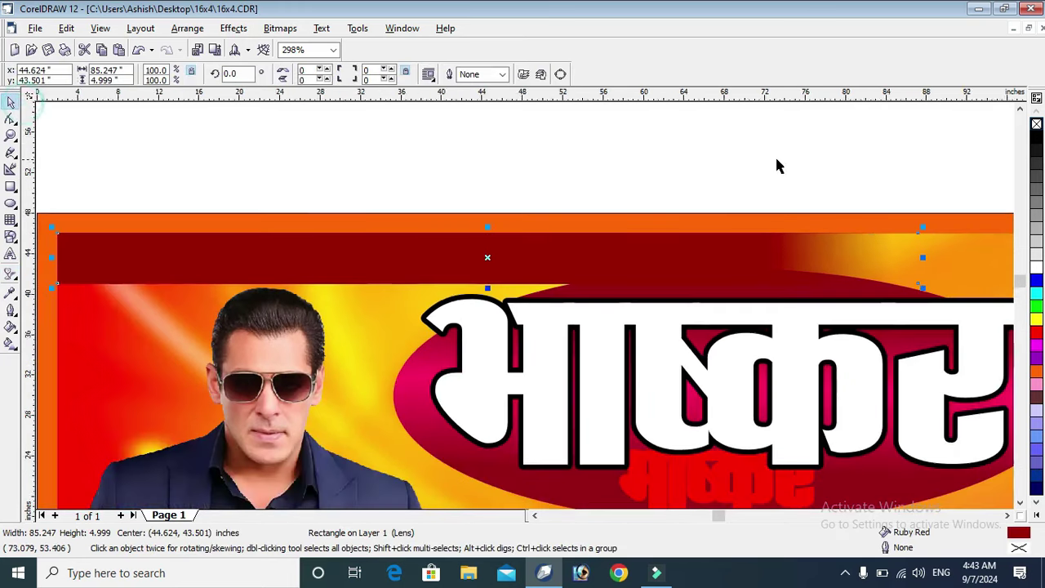
pyautogui.scroll(-1, 775, 155)
pyautogui.click(397, 161)
pyautogui.moveTo(228, 151)
pyautogui.mouseDown()
pyautogui.moveTo(857, 304)
pyautogui.moveTo(787, 275)
pyautogui.mouseUp()
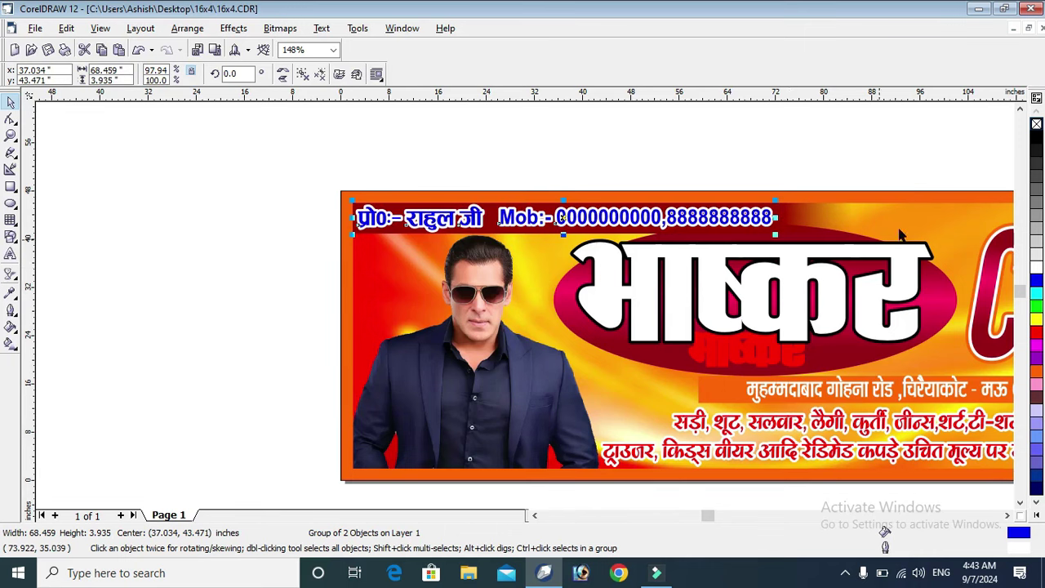
# - Remove the top-line text's white outline, colour it yellow, and zoom out to the banner
pyautogui.rightClick(1035, 126)
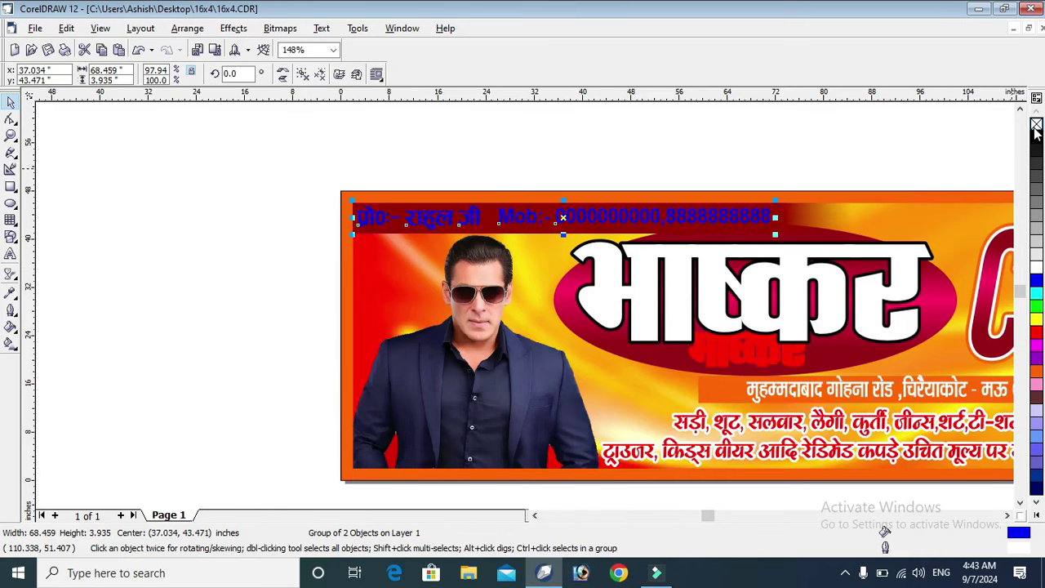
pyautogui.click(1036, 321)
pyautogui.click(502, 144)
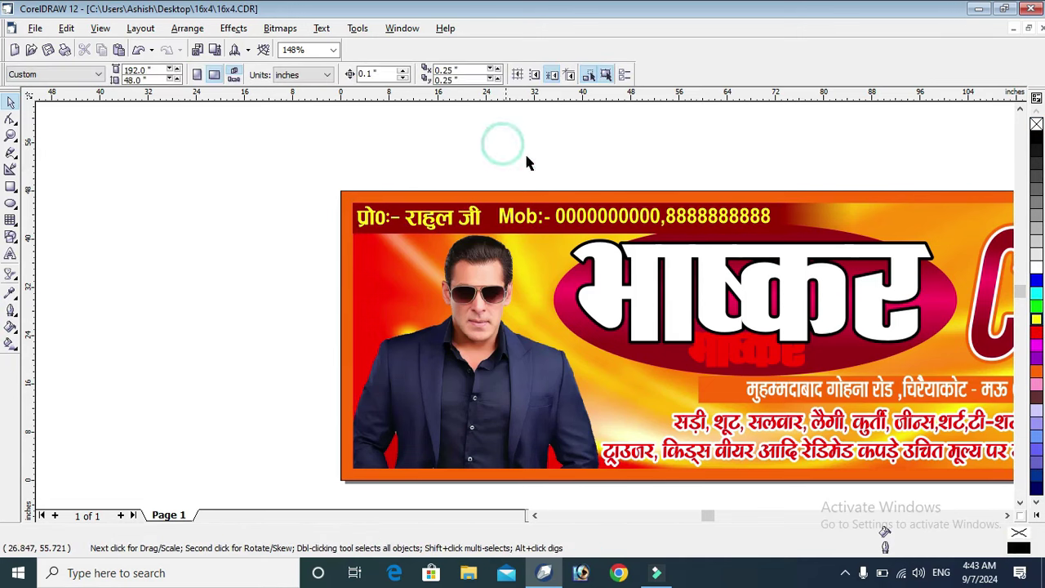
pyautogui.click(19, 134)
pyautogui.click(264, 179)
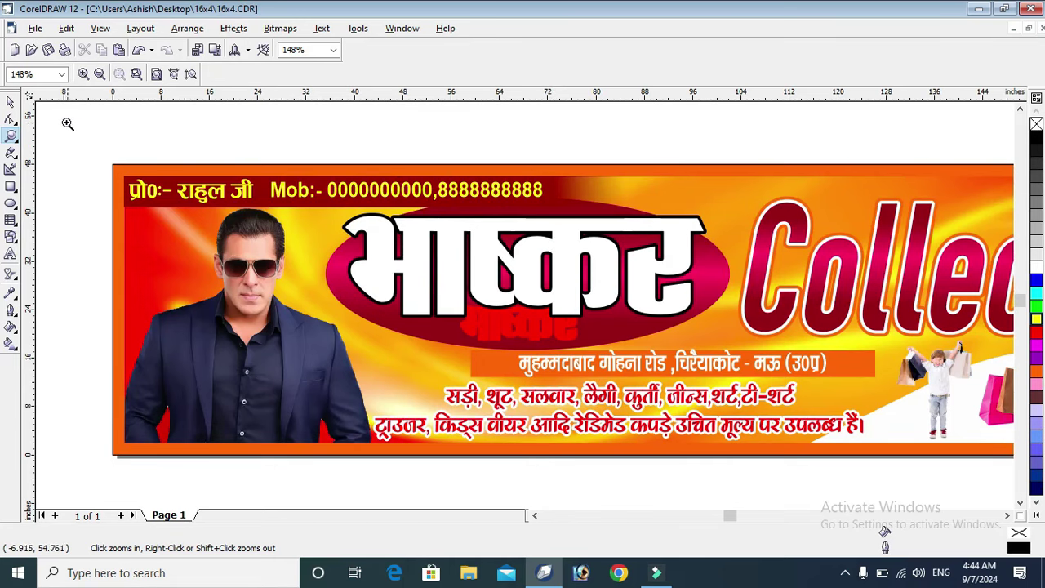
pyautogui.hscroll(2, 3, 436)
pyautogui.press('space')
pyautogui.scroll(-1, 526, 215)
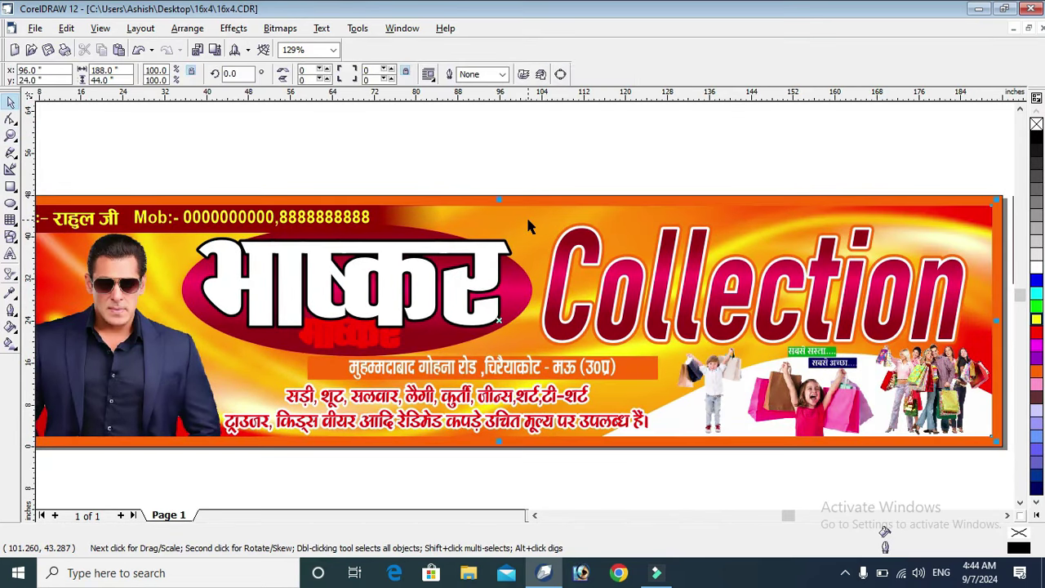
pyautogui.rightClick(527, 216)
# - Inside the banner's PowerClip contents, draw a white, outline-free rectangle strip
pyautogui.click(563, 245)
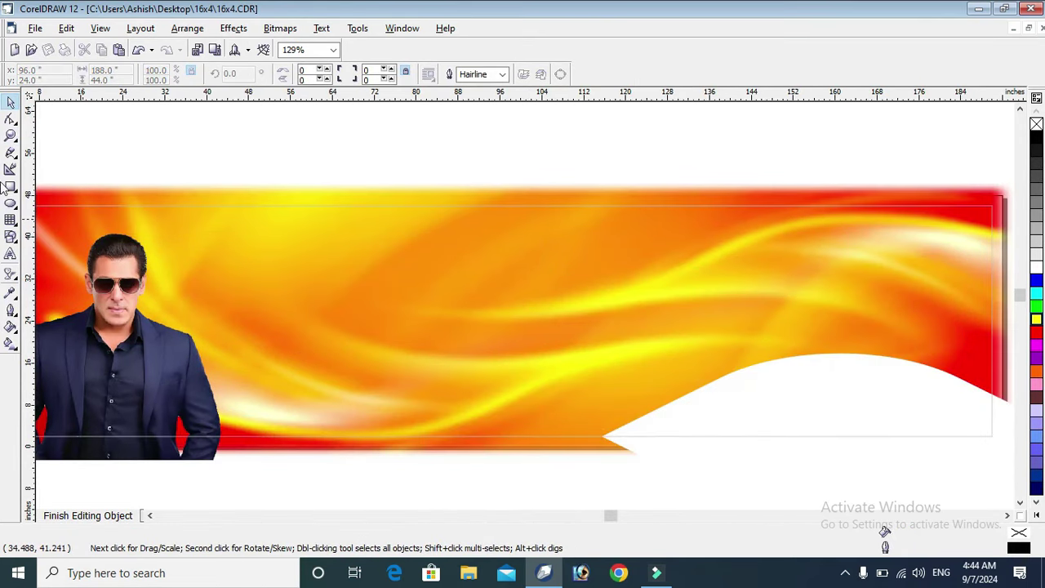
pyautogui.click(10, 187)
pyautogui.moveTo(117, 233); pyautogui.dragTo(902, 308)
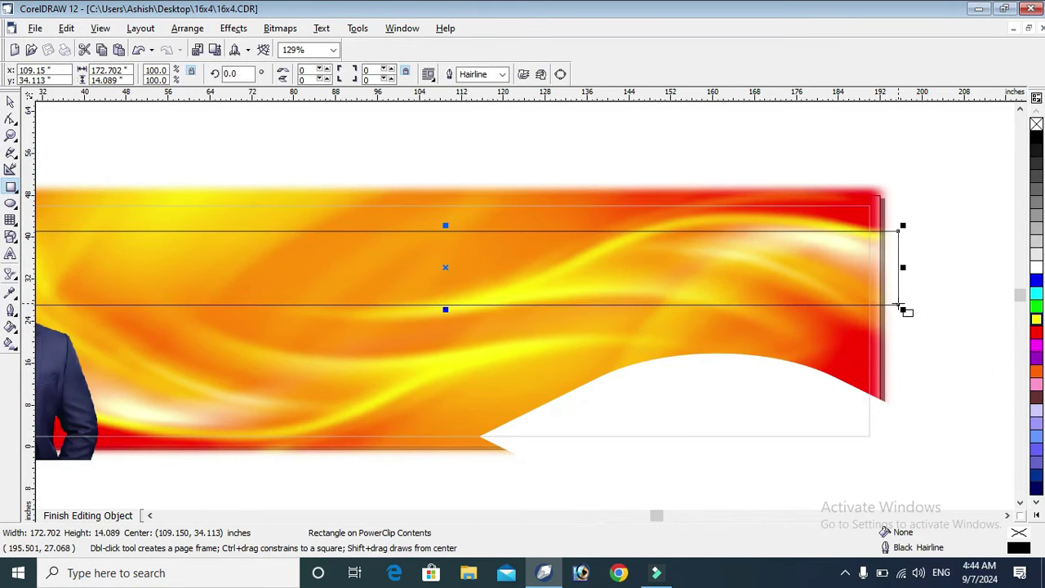
pyautogui.click(1035, 269)
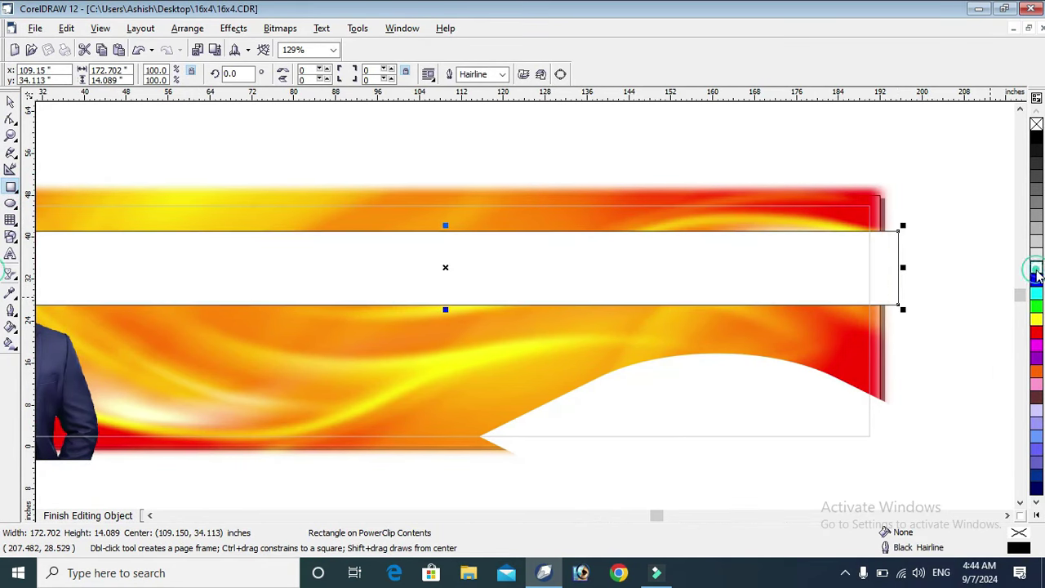
pyautogui.rightClick(1037, 124)
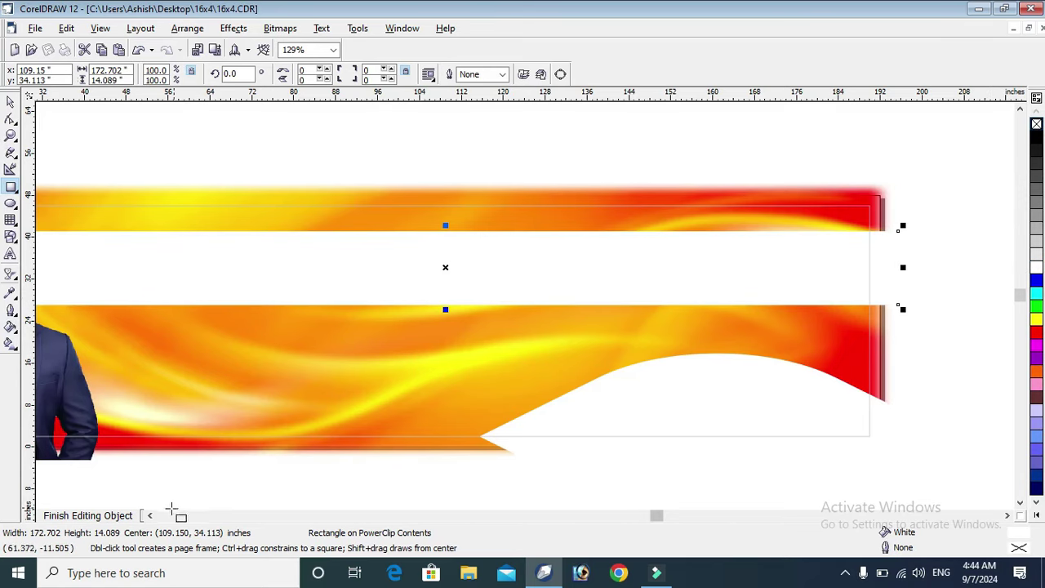
pyautogui.click(149, 515)
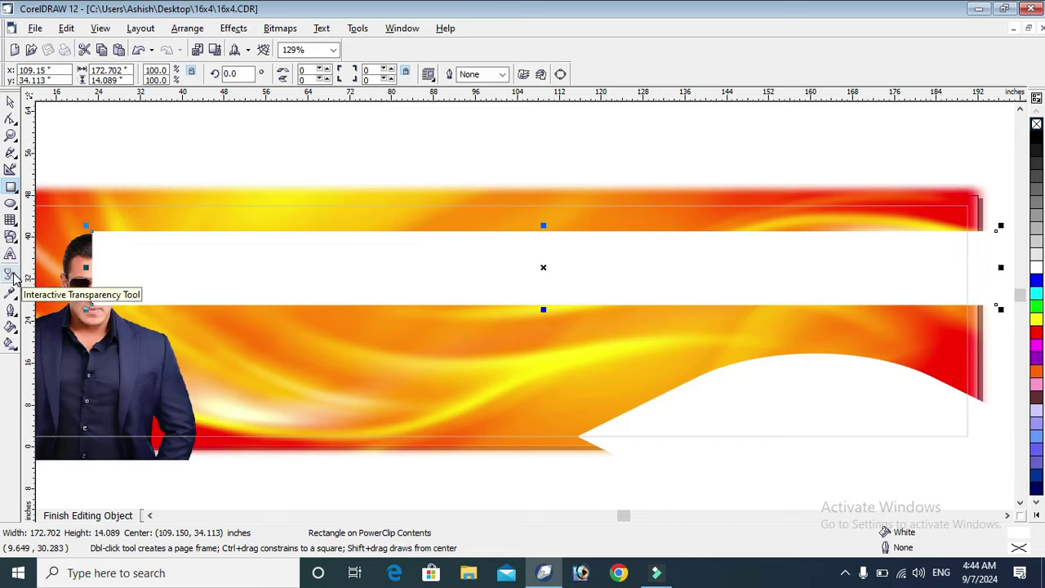
# - Fade the white strip top-to-bottom, mirror it vertically and move it up
pyautogui.click(10, 275)
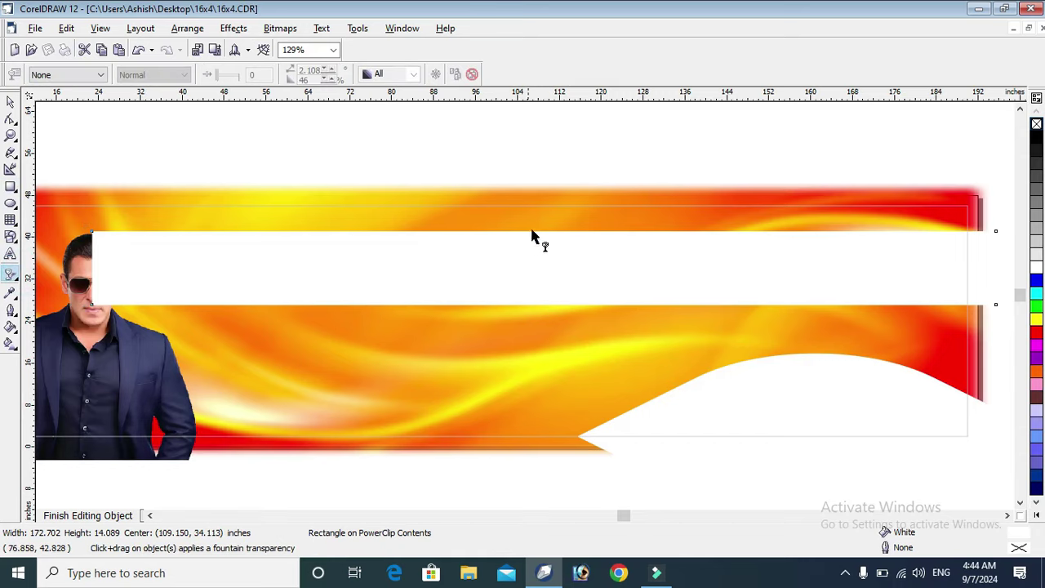
pyautogui.moveTo(529, 235)
pyautogui.mouseDown()
pyautogui.moveTo(532, 298)
pyautogui.moveTo(526, 290)
pyautogui.mouseUp()
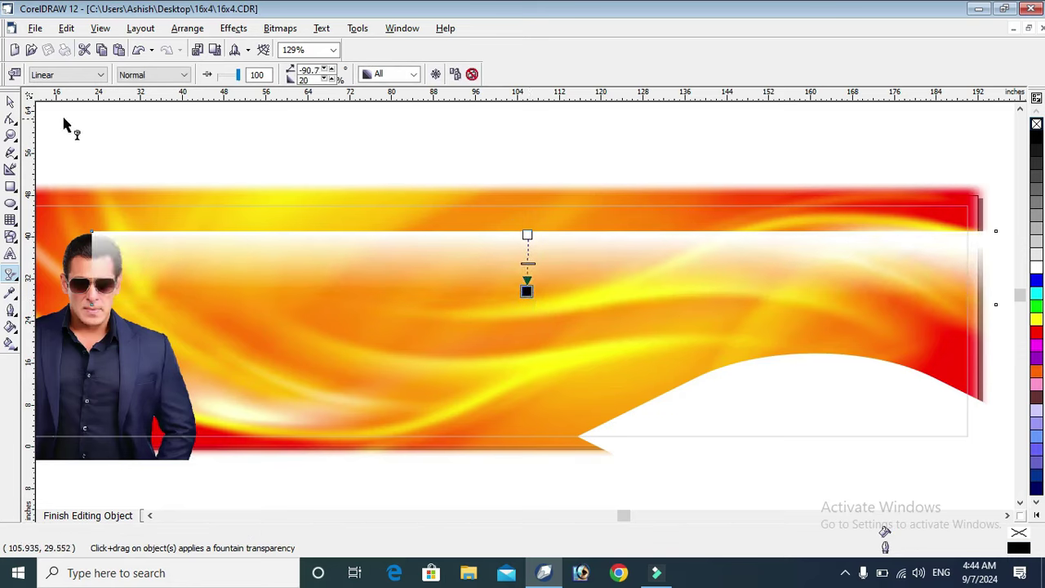
pyautogui.click(9, 100)
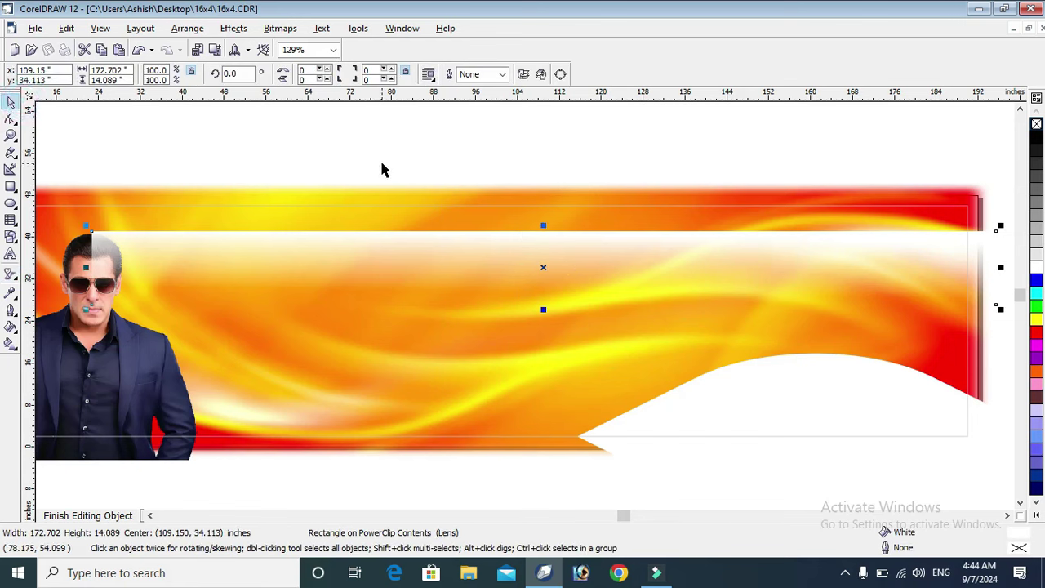
pyautogui.click(281, 79)
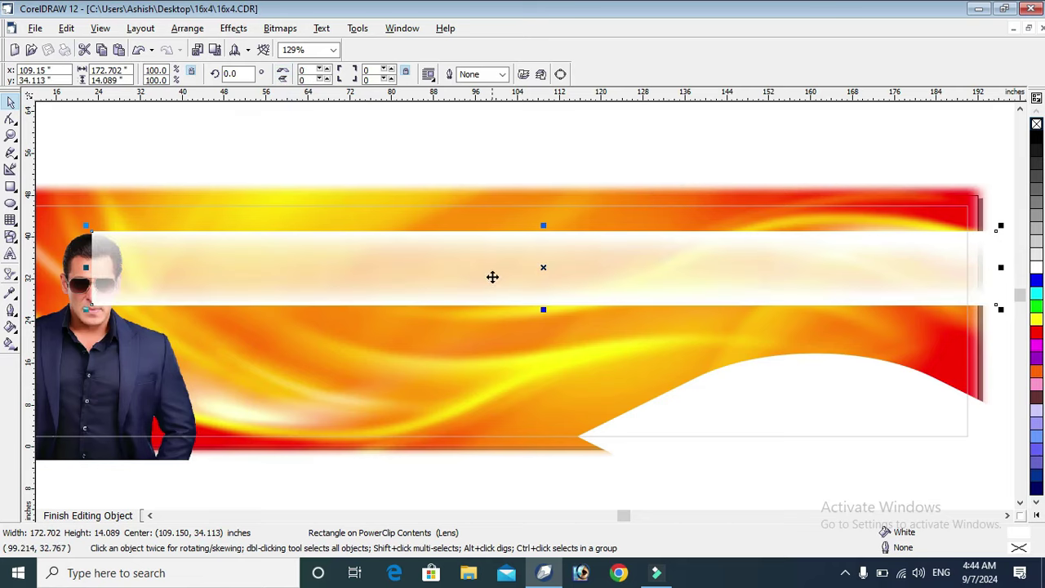
pyautogui.moveTo(492, 277); pyautogui.dragTo(493, 211)
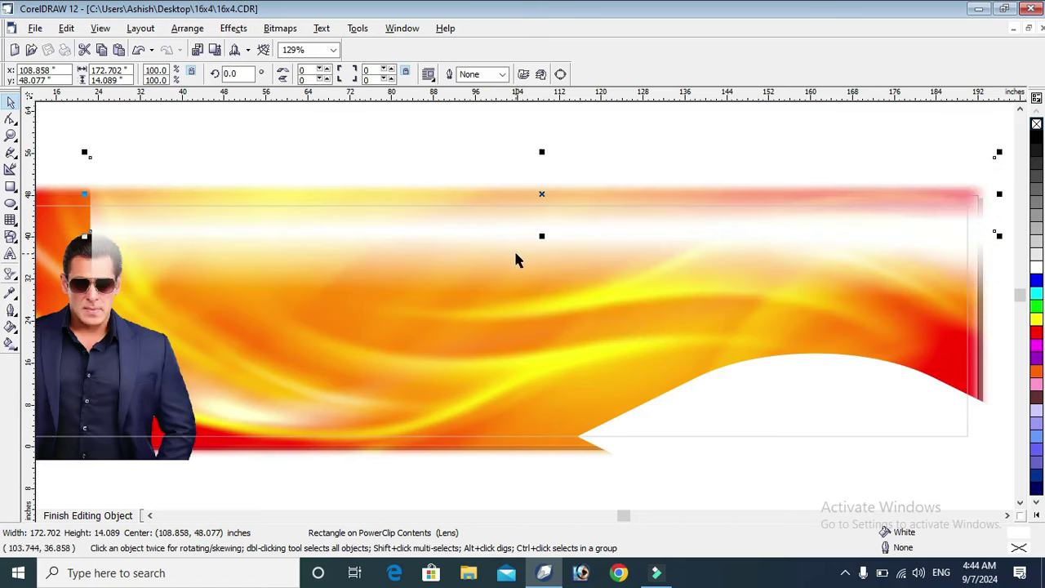
# - Group both transparent strips, nudge them into place, and finish editing the PowerClip
pyautogui.keyDown('shift'); pyautogui.click(380, 257); pyautogui.keyUp('shift')
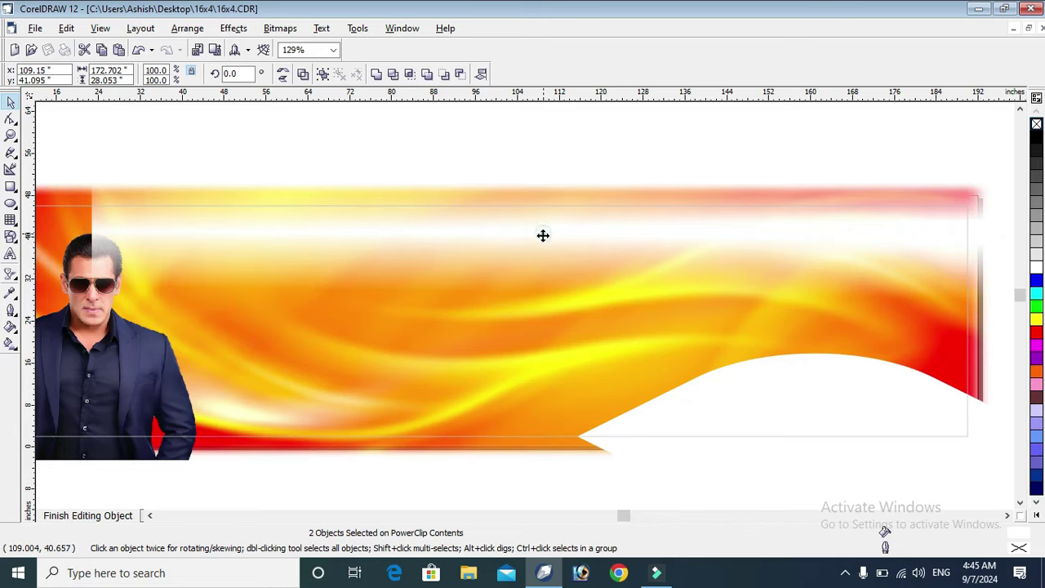
pyautogui.moveTo(543, 235); pyautogui.dragTo(531, 266)
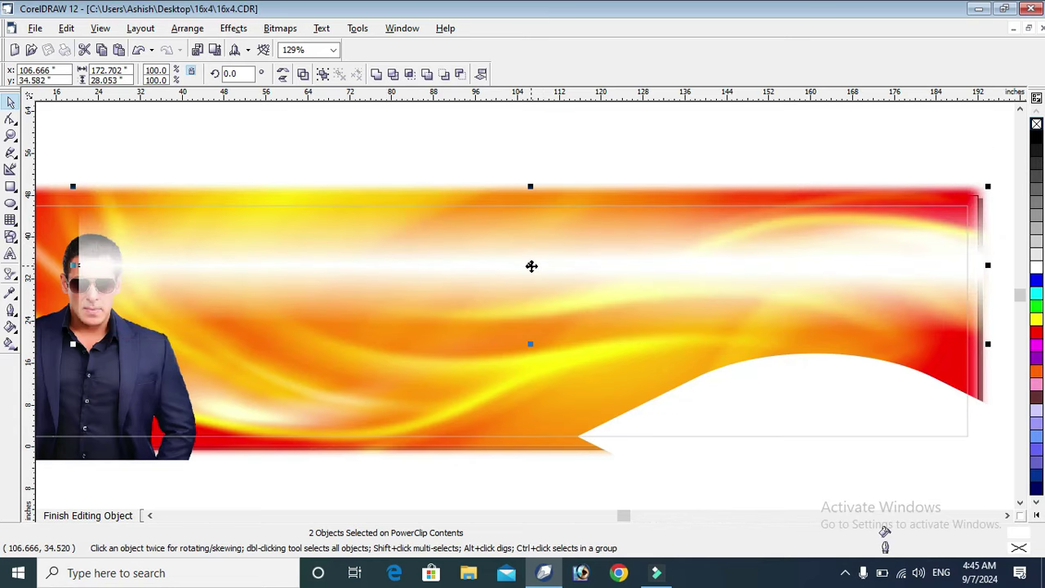
pyautogui.hotkey('ctrl', 'g')
pyautogui.click(583, 151)
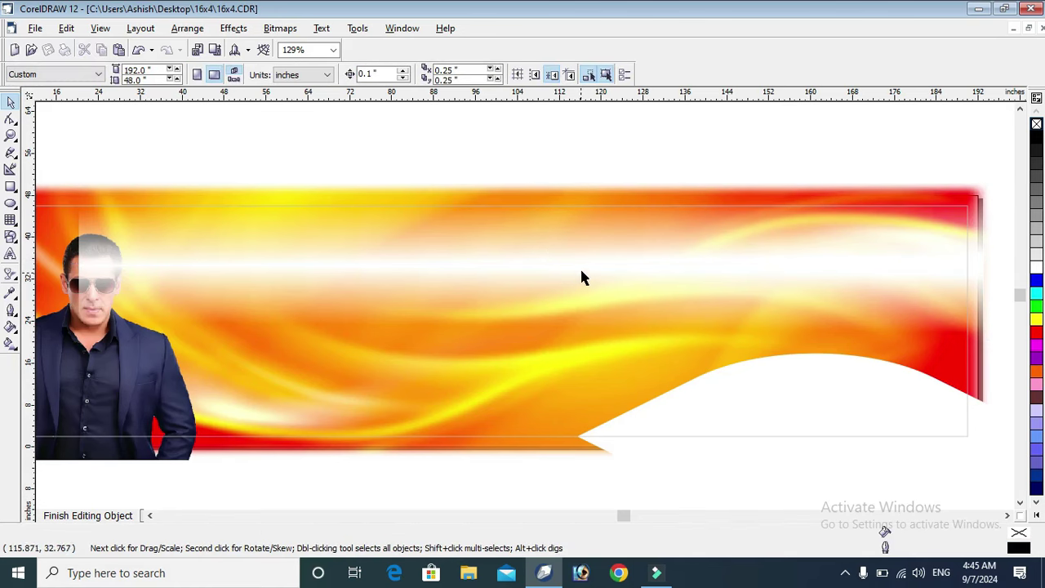
pyautogui.moveTo(579, 266); pyautogui.dragTo(579, 263)
pyautogui.keyDown('ctrl'); pyautogui.click(105, 405); pyautogui.keyUp('ctrl')
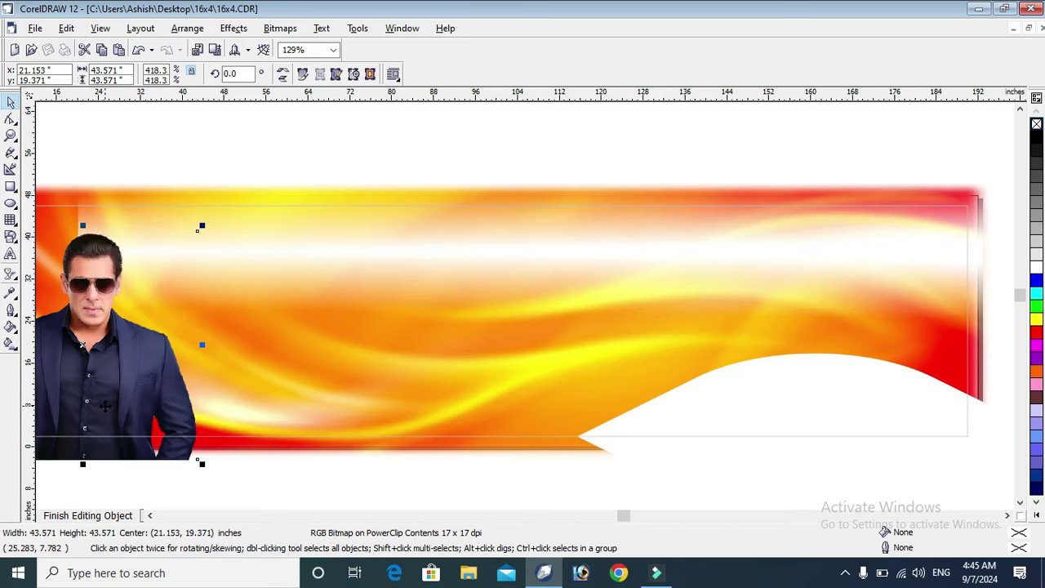
pyautogui.click(485, 152)
pyautogui.moveTo(473, 230); pyautogui.dragTo(485, 238)
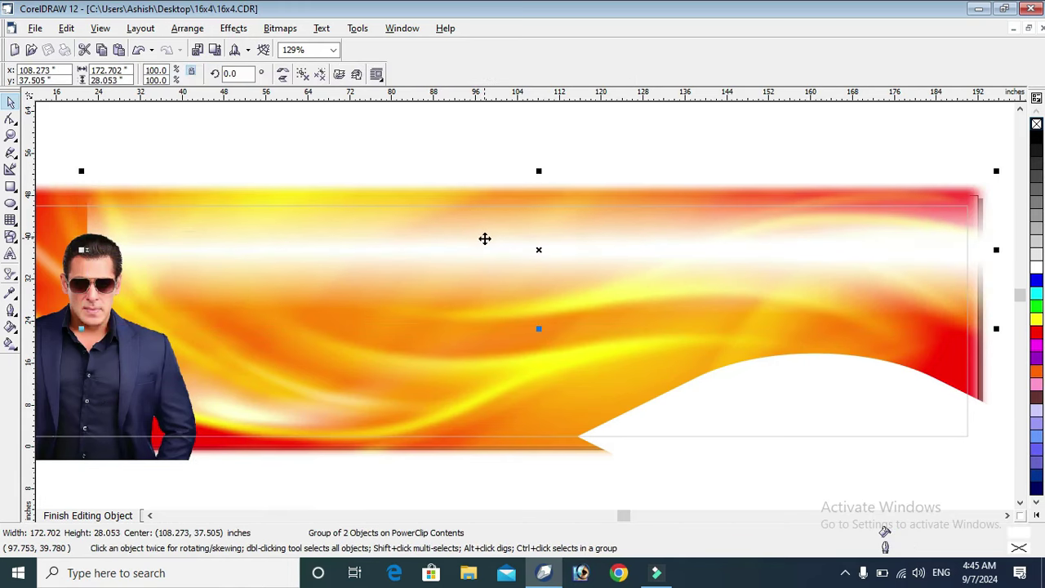
pyautogui.click(82, 518)
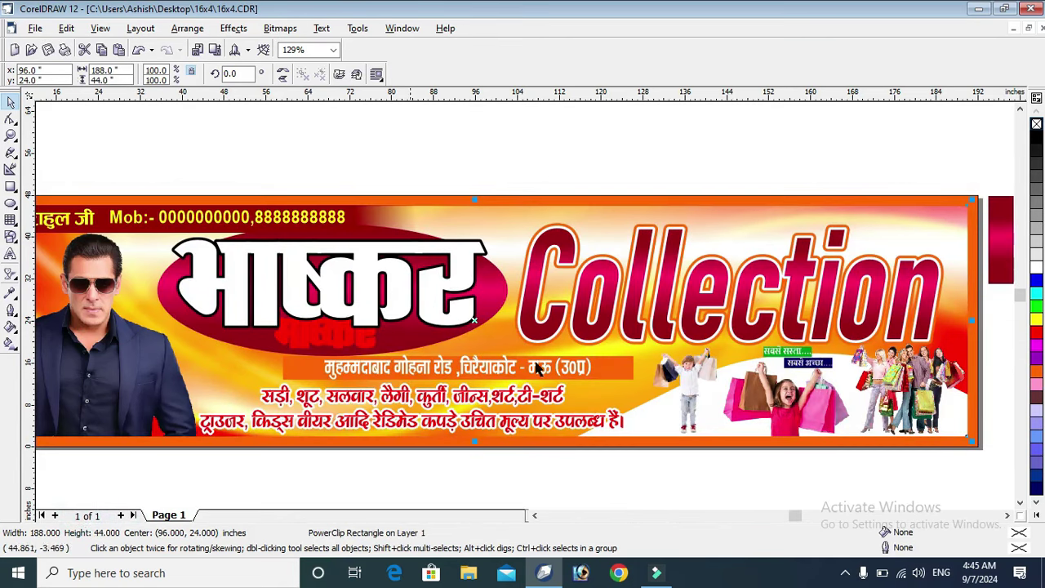
# - Move the flame background slightly lower inside the PowerClip and save the file
pyautogui.rightClick(771, 214)
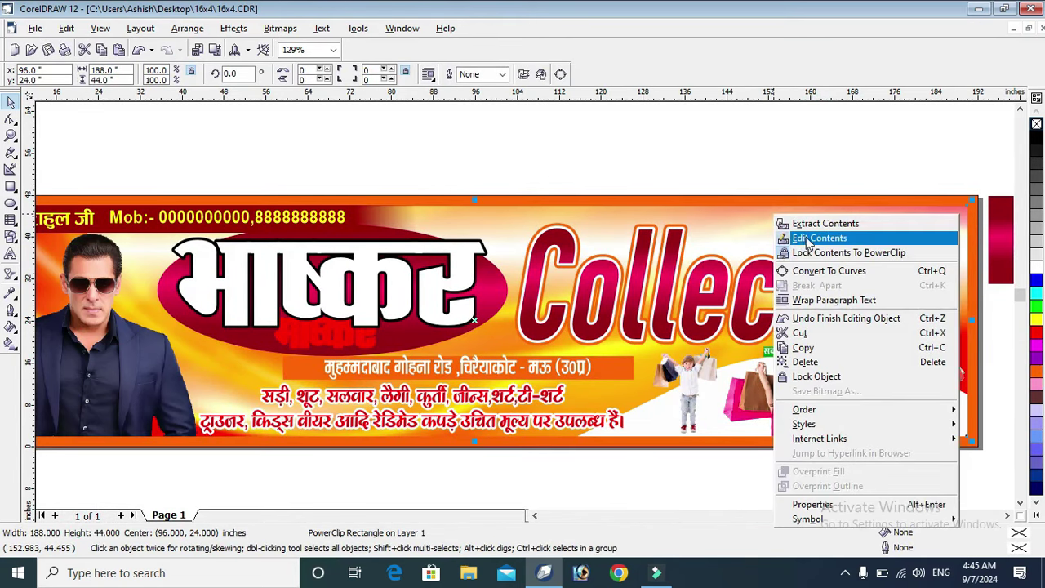
pyautogui.click(777, 234)
pyautogui.moveTo(782, 245); pyautogui.dragTo(789, 275)
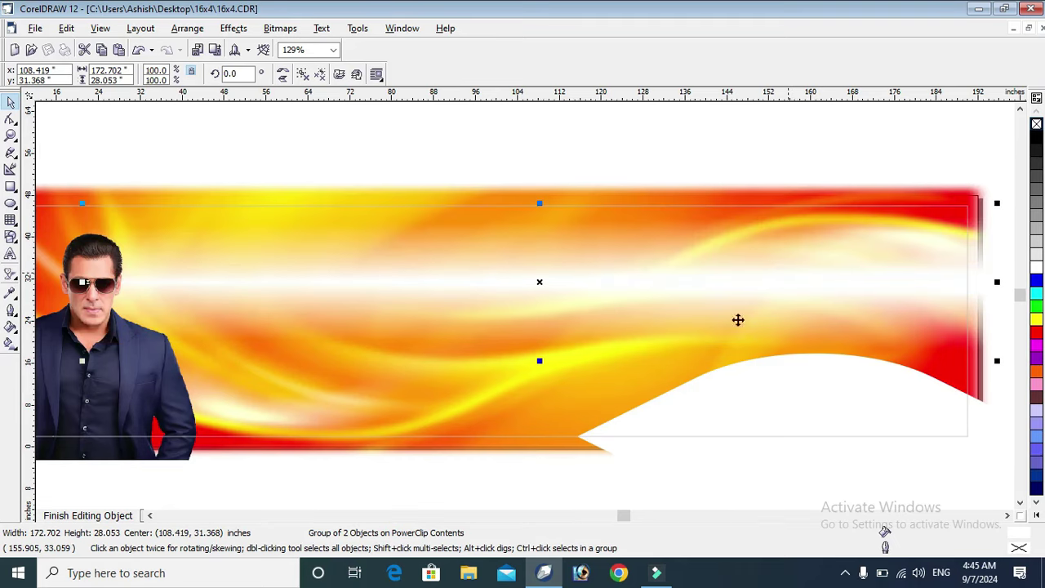
pyautogui.click(116, 519)
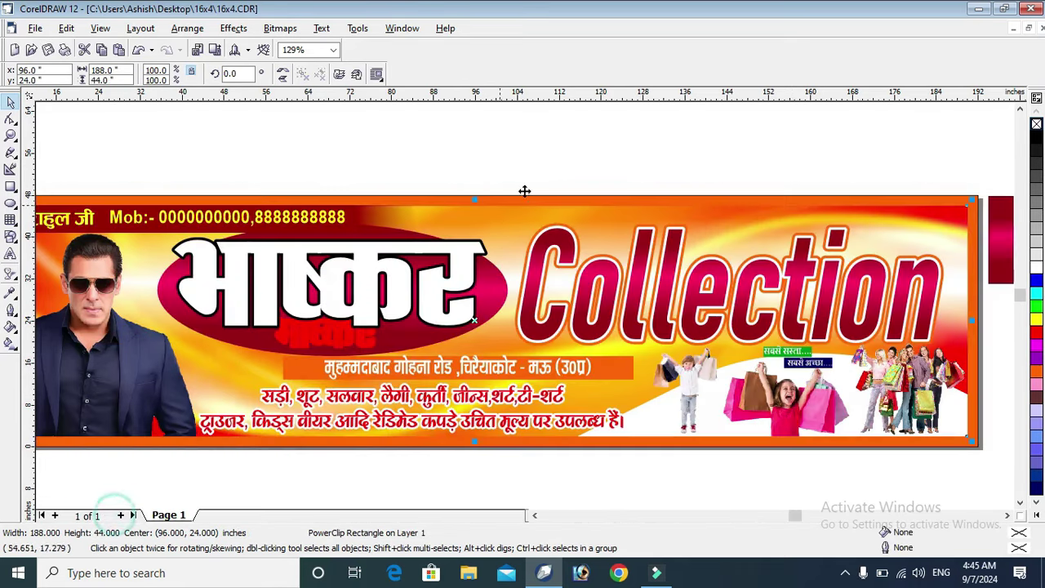
pyautogui.click(674, 133)
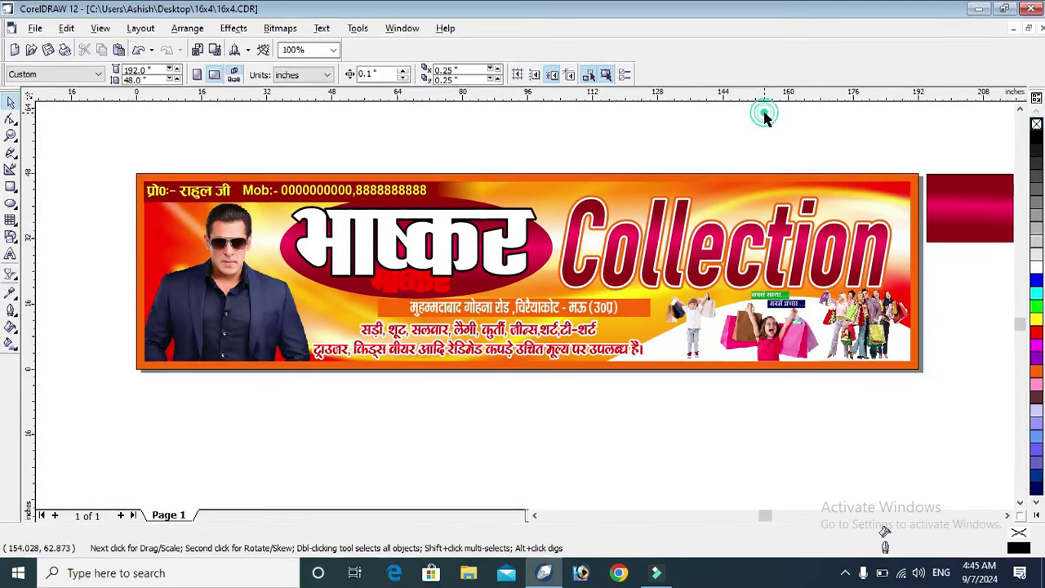
pyautogui.press('F4')
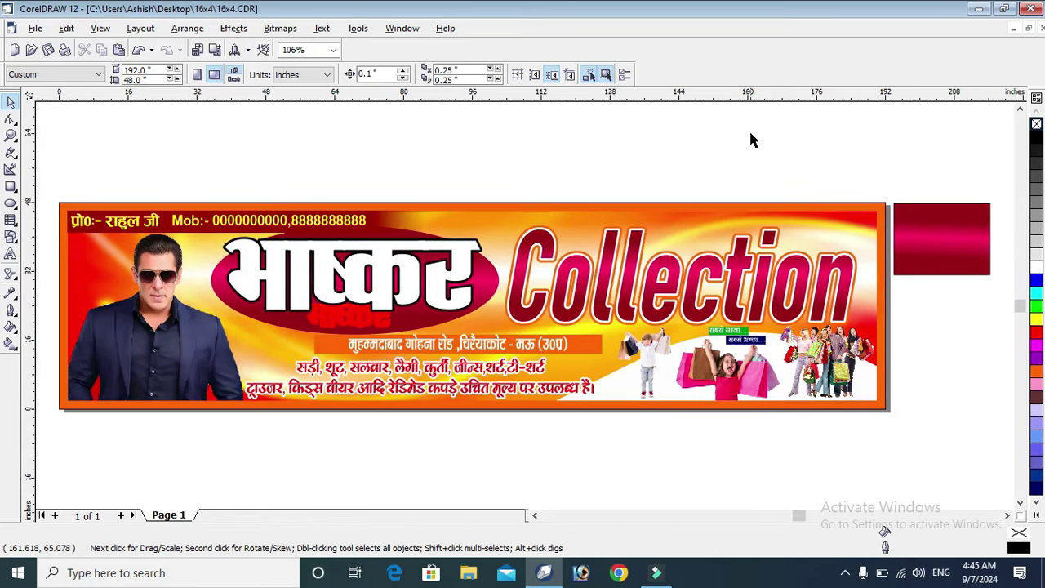
pyautogui.hotkey('ctrl', 's')
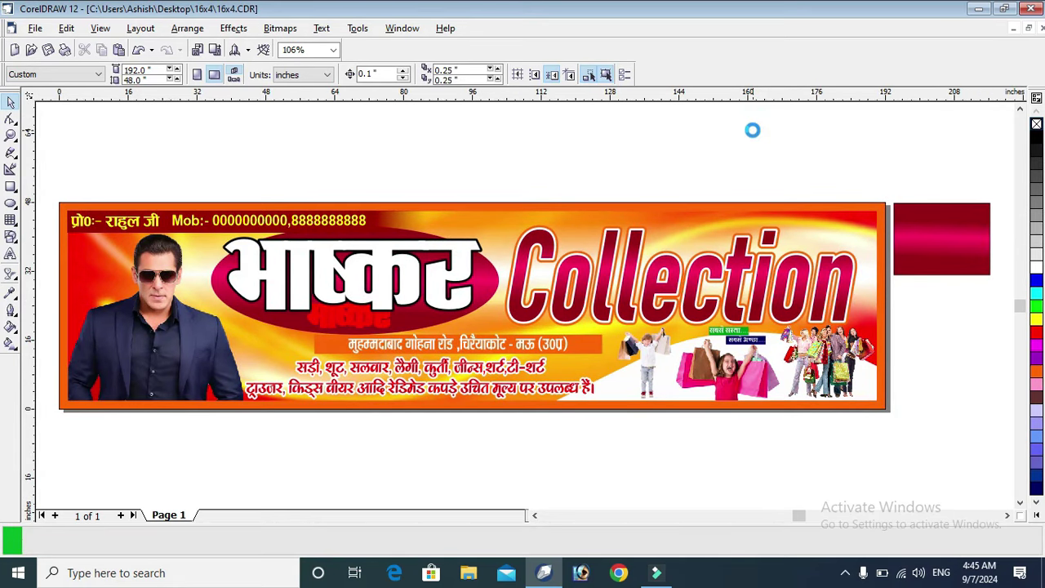
# - Recolour the strip behind the address line to maroon
pyautogui.press('z')
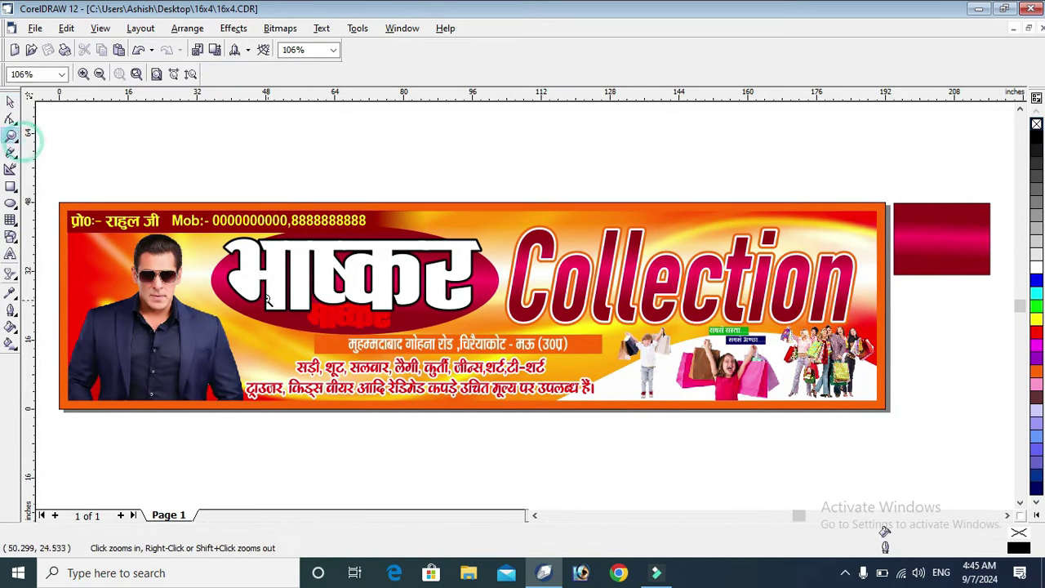
pyautogui.click(457, 351)
pyautogui.click(478, 345)
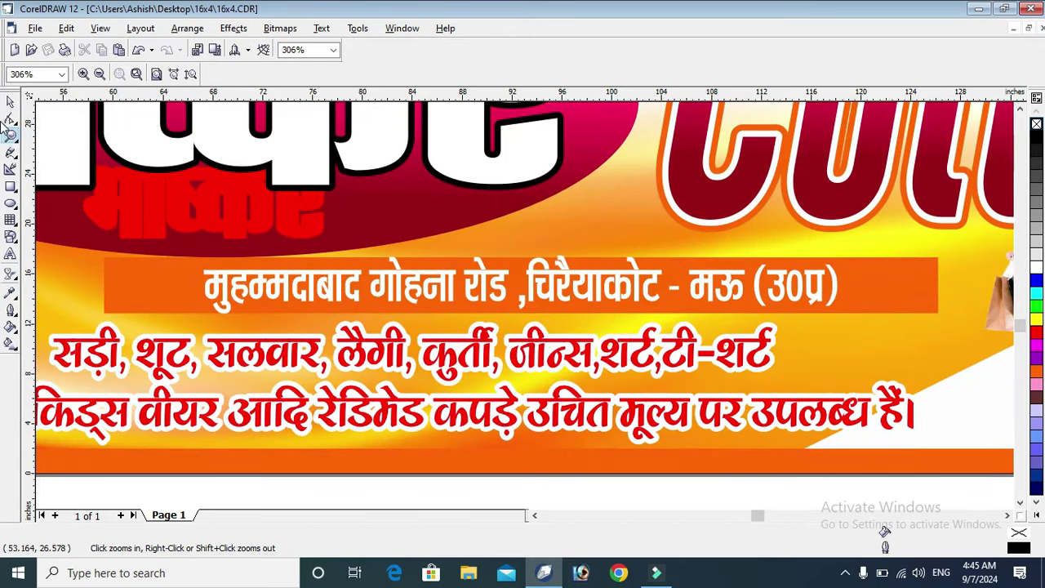
pyautogui.click(10, 101)
pyautogui.click(873, 277)
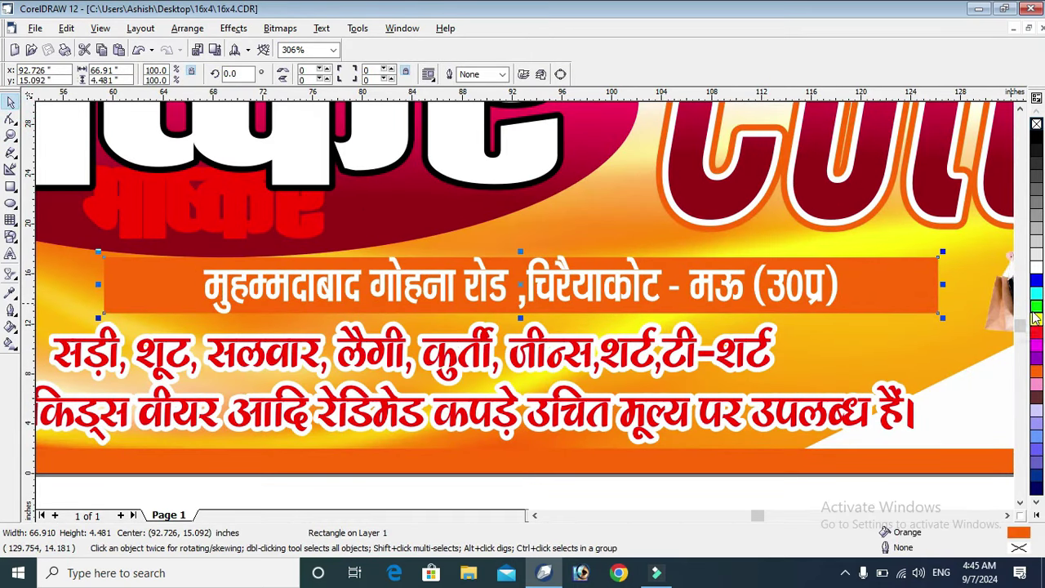
pyautogui.moveTo(1035, 305); pyautogui.dragTo(967, 350)
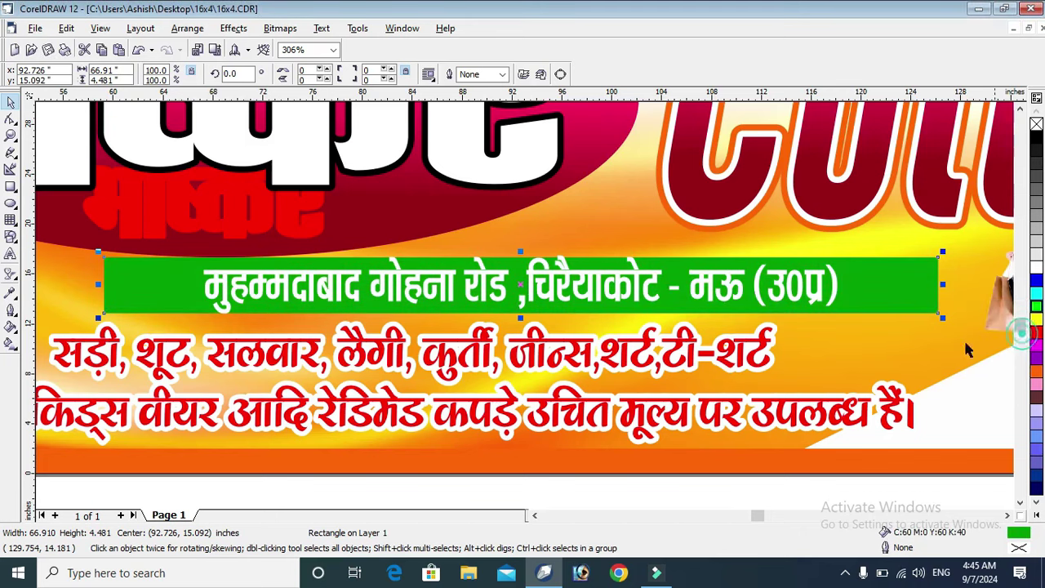
pyautogui.scroll(-2, 706, 341)
pyautogui.click(669, 428)
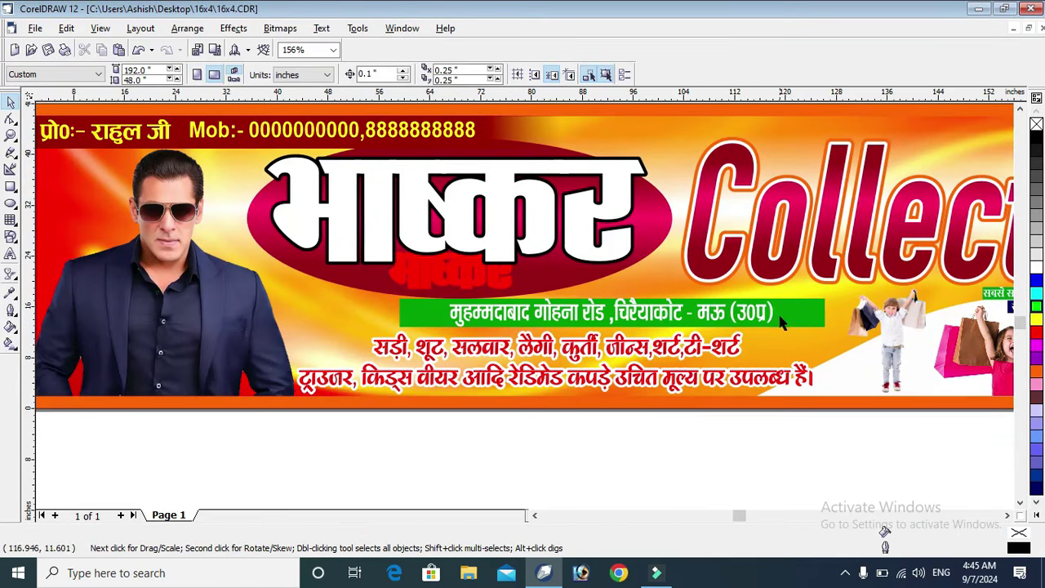
pyautogui.click(1035, 372)
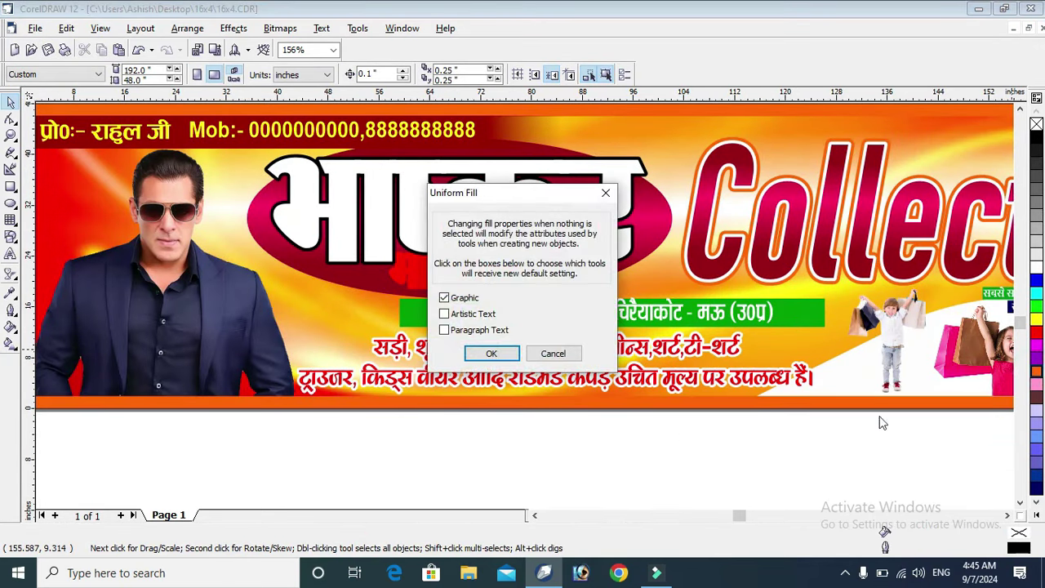
pyautogui.click(553, 351)
pyautogui.click(810, 317)
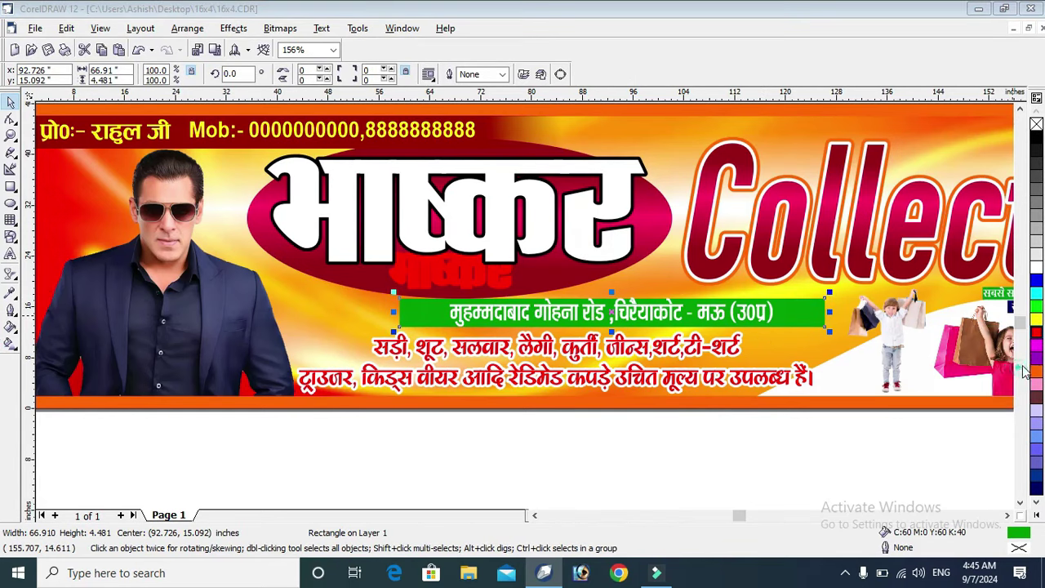
pyautogui.click(1037, 335)
pyautogui.click(871, 448)
# - Zoom into the banner's left part to inspect it, then fit the whole banner
pyautogui.scroll(-1, 507, 444)
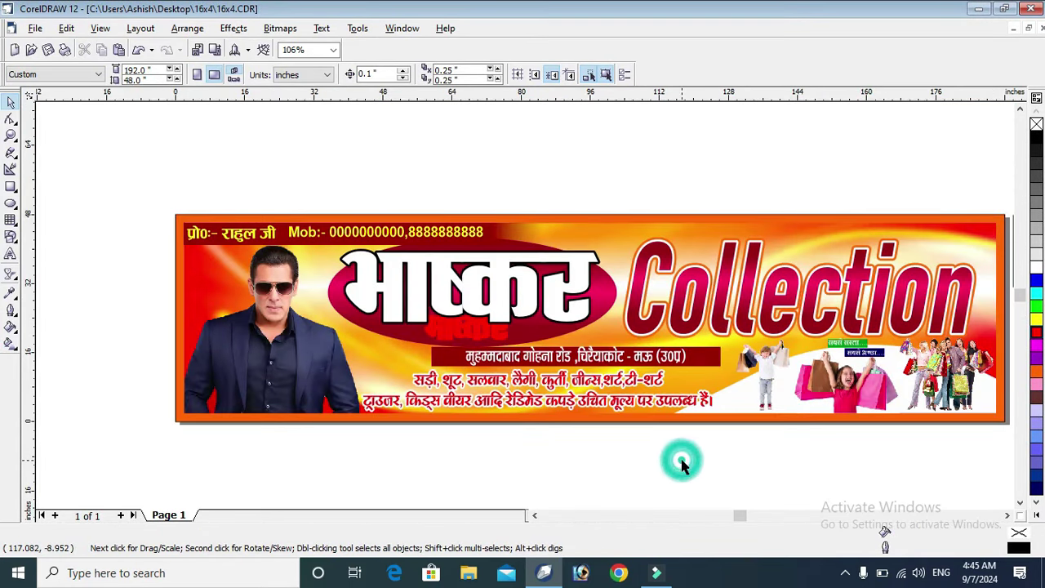
pyautogui.click(10, 135)
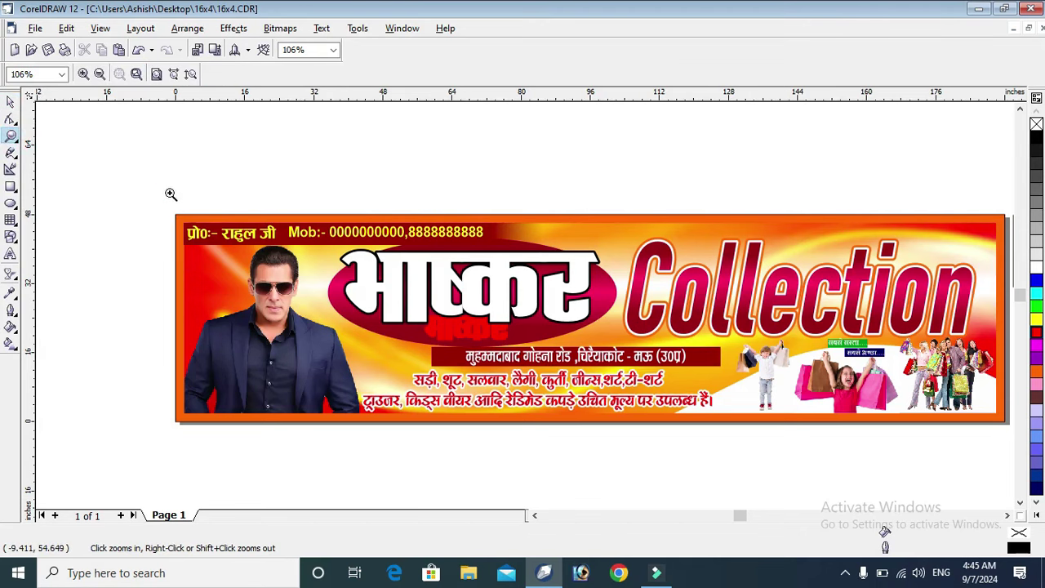
pyautogui.moveTo(168, 194); pyautogui.dragTo(809, 459)
pyautogui.scroll(-1, 280, 202)
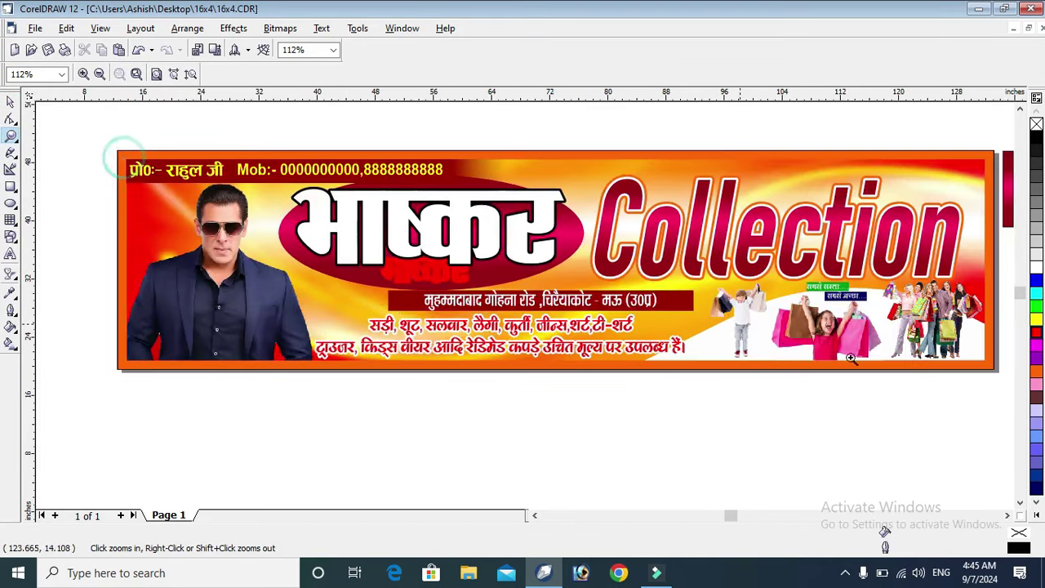
pyautogui.moveTo(117, 159); pyautogui.dragTo(732, 310)
pyautogui.click(58, 109)
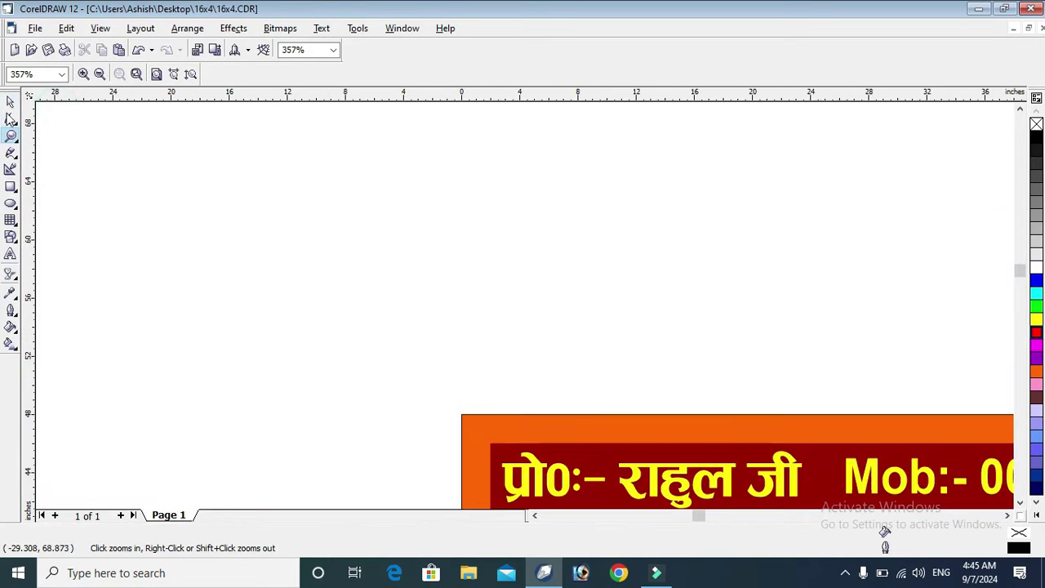
pyautogui.rightClick(357, 259)
pyautogui.press('F4')
# - Reset the 'भास्कर' title's blend to 100 steps so the shadow renders smoothly
pyautogui.click(11, 275)
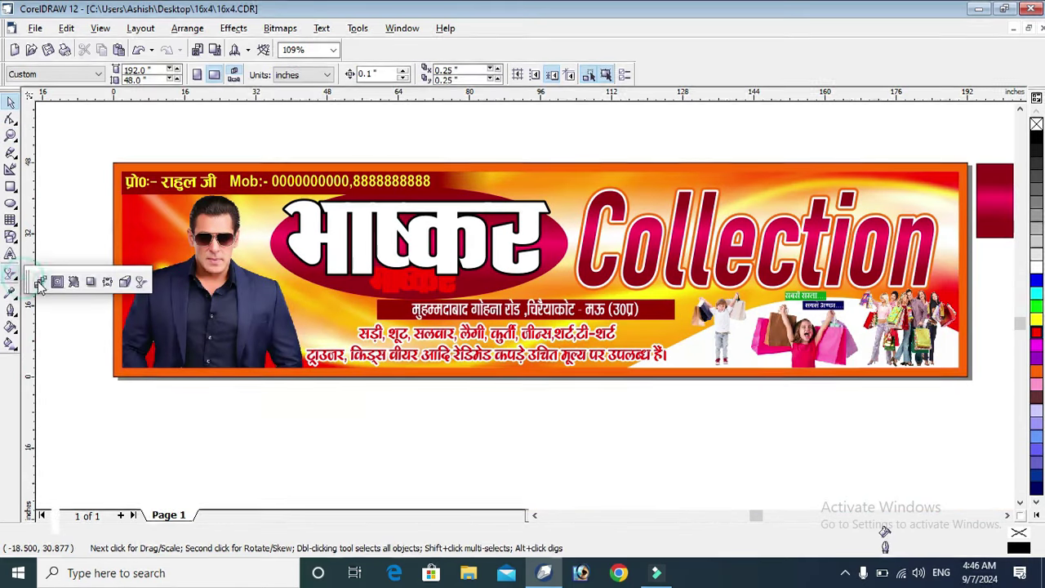
pyautogui.click(428, 255)
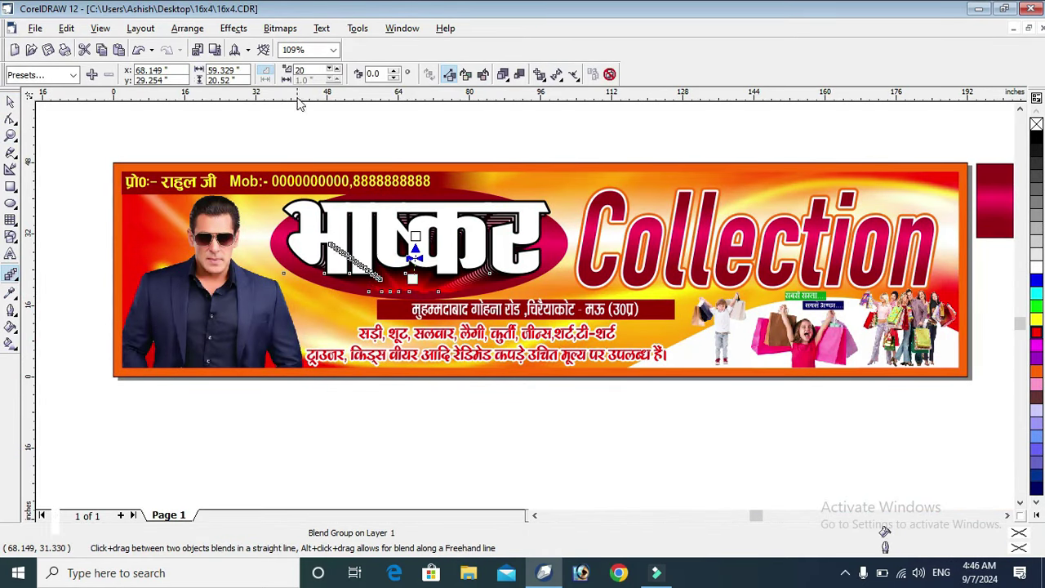
pyautogui.click(312, 71)
pyautogui.write('00')
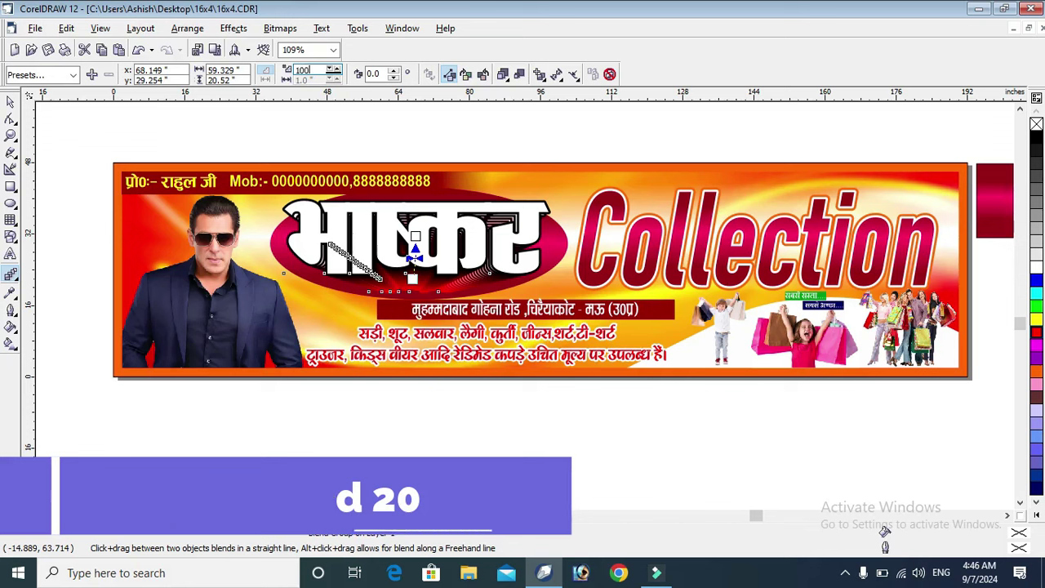
pyautogui.press('Return')
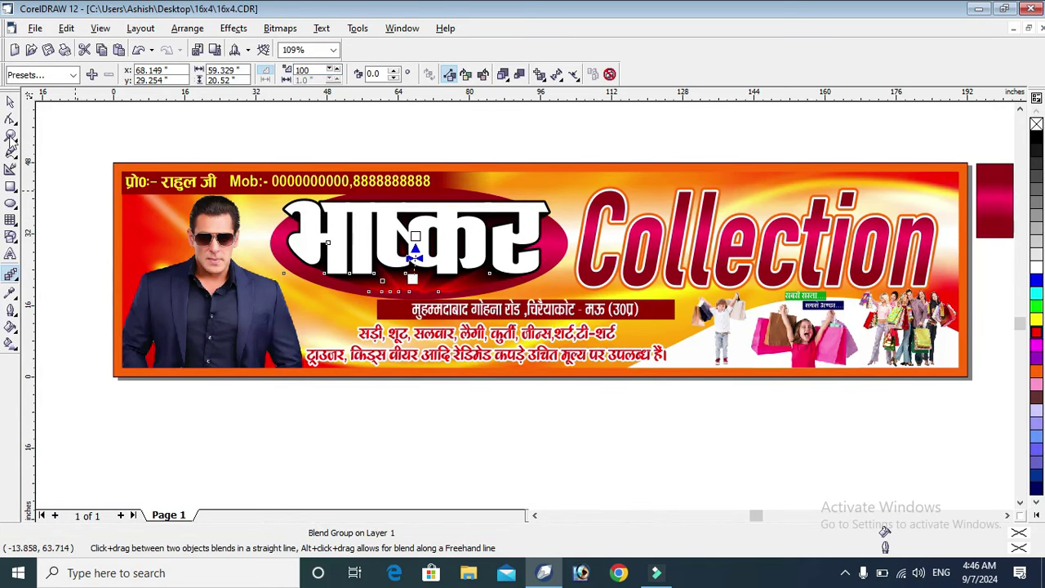
pyautogui.click(10, 100)
pyautogui.click(103, 143)
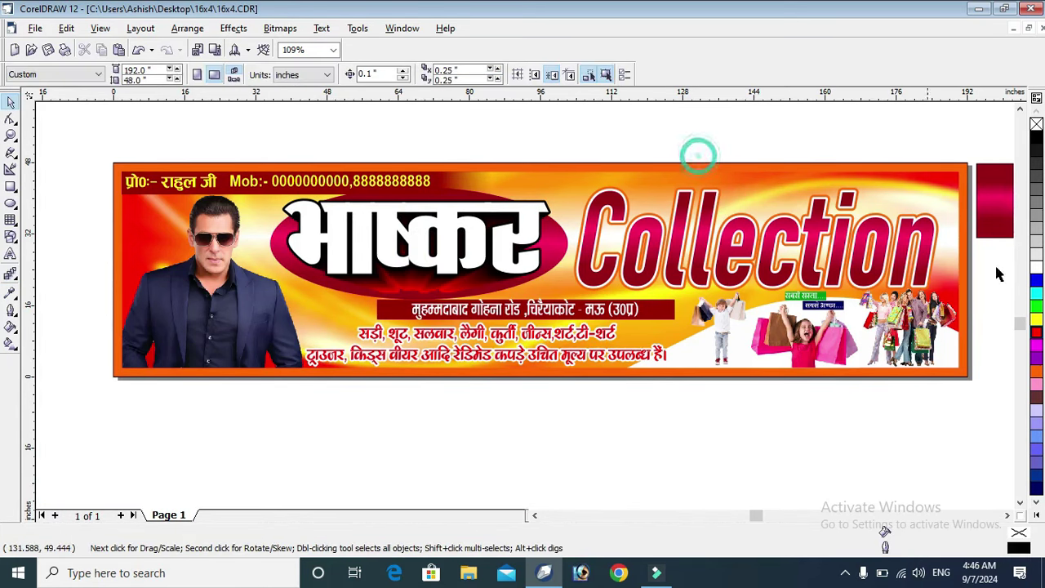
pyautogui.click(1007, 515)
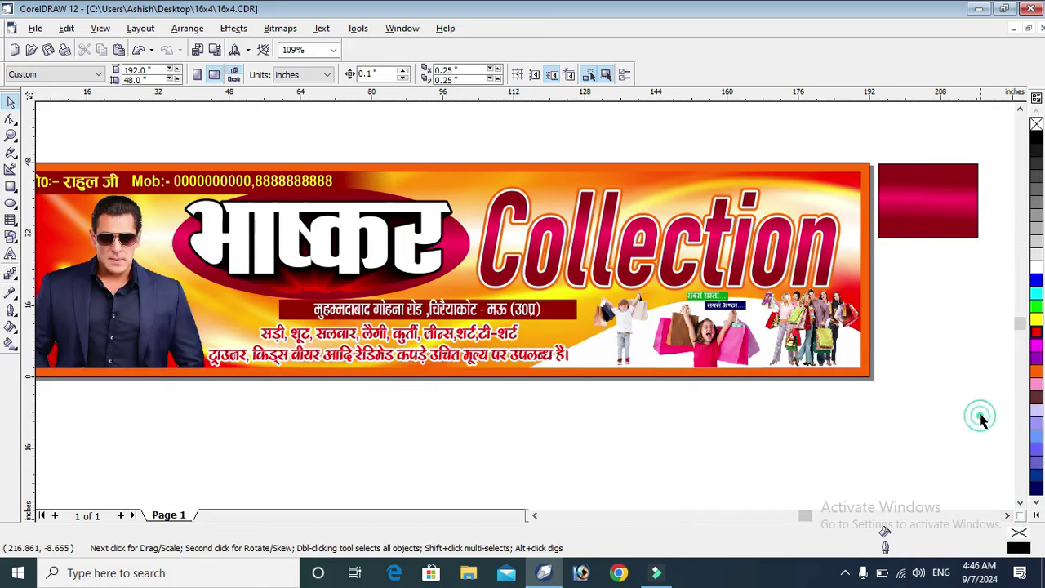
pyautogui.click(536, 515)
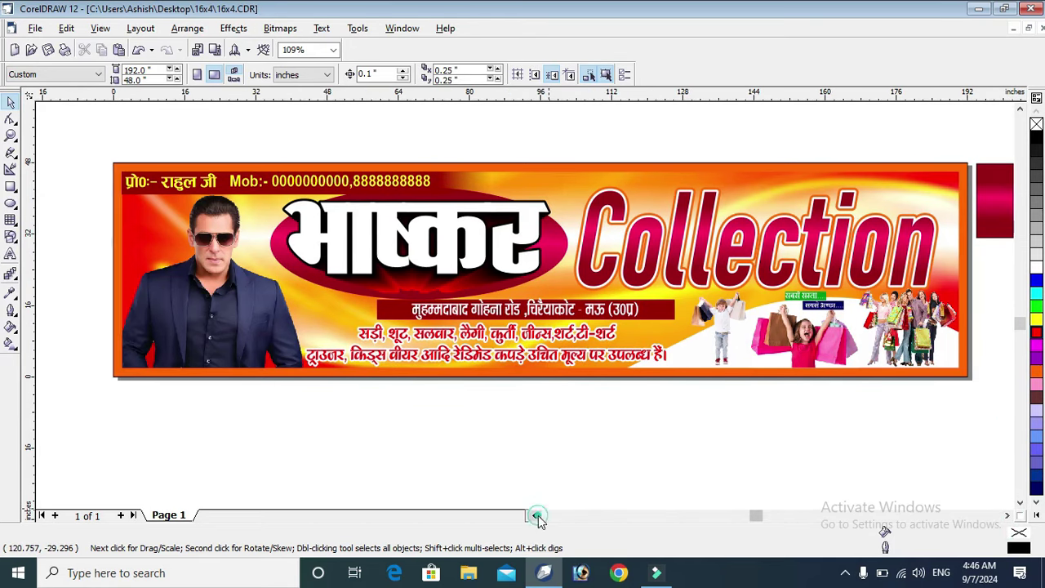